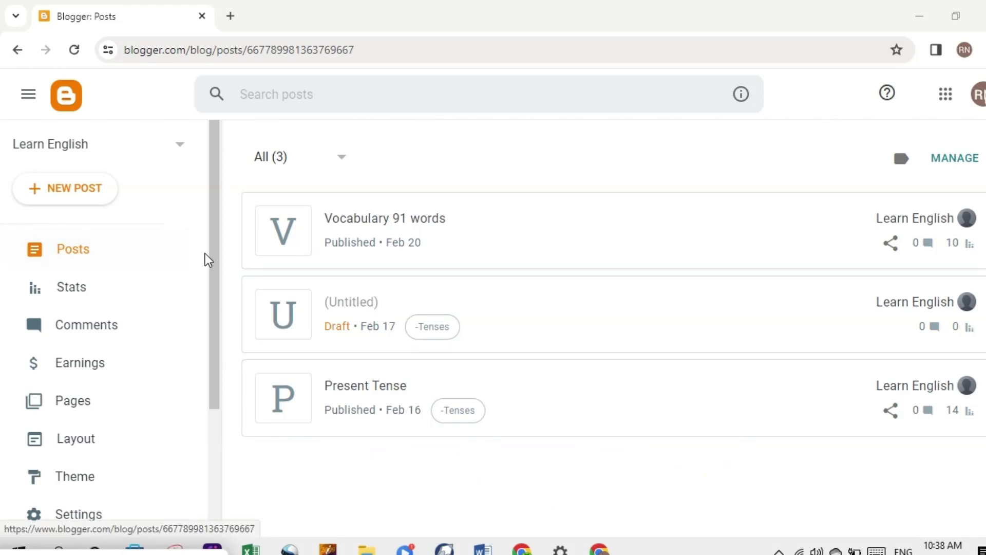
View the live Learn English blog, look over its home page and return to the Blogger posts list
scroll(214, 332, down, 3)
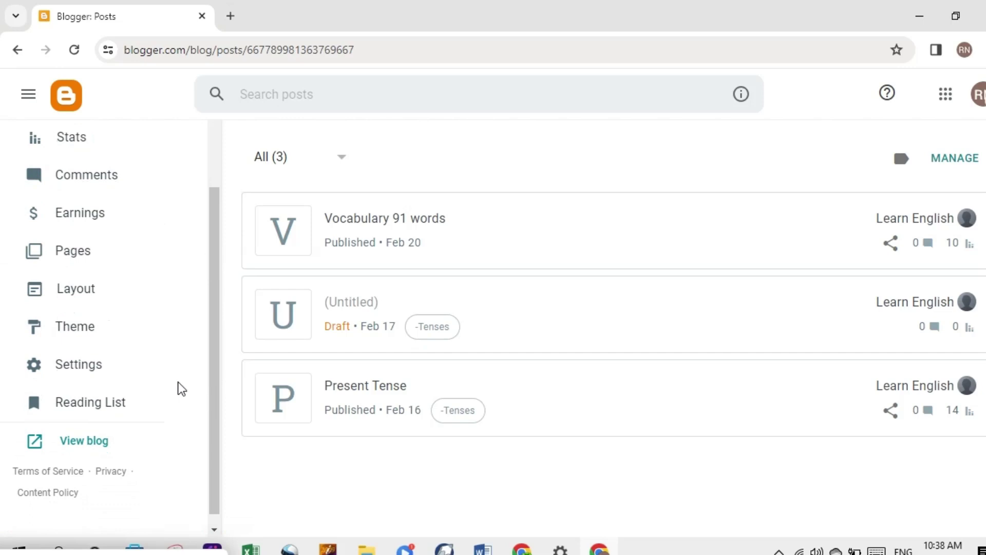
click(73, 443)
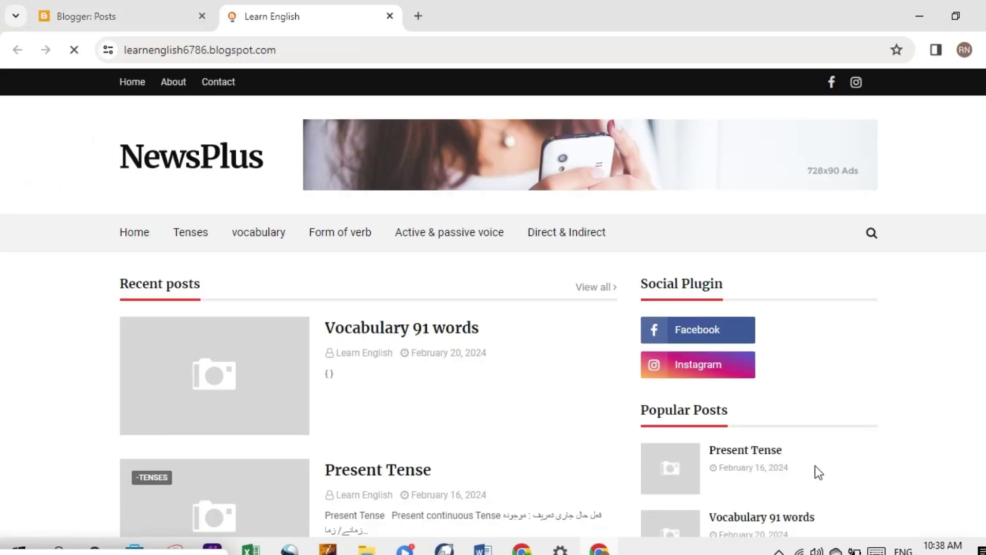
scroll(1, 154, down, 2)
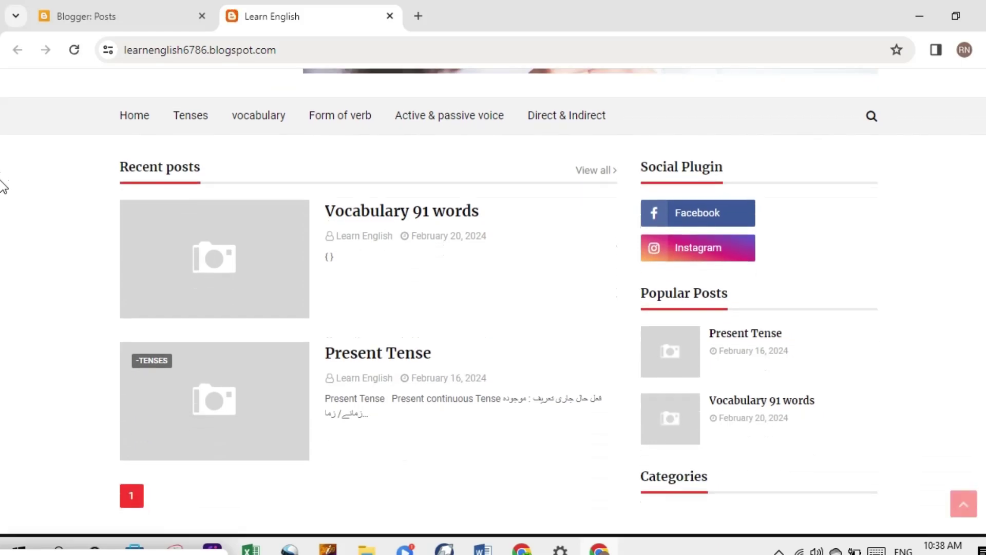
scroll(1, 154, up, 2)
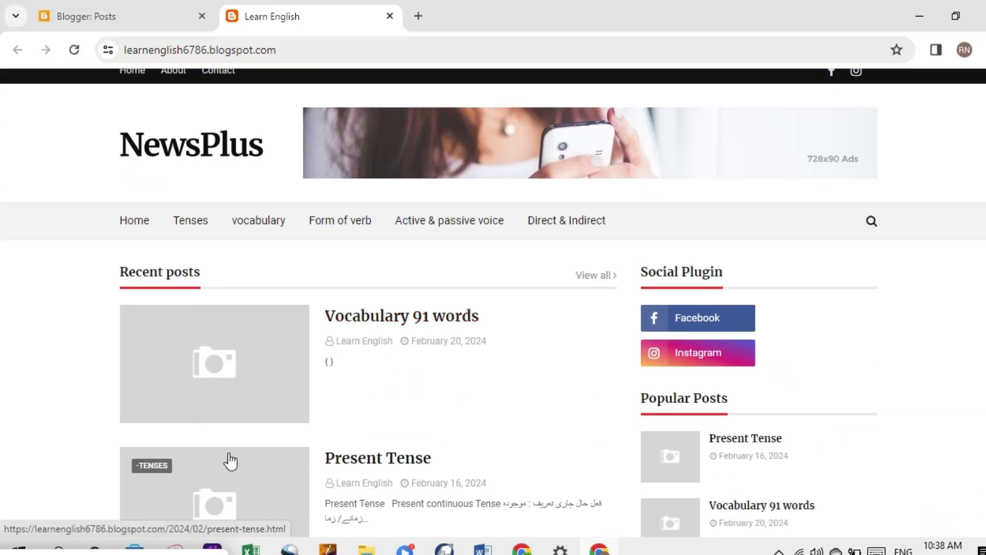
click(87, 7)
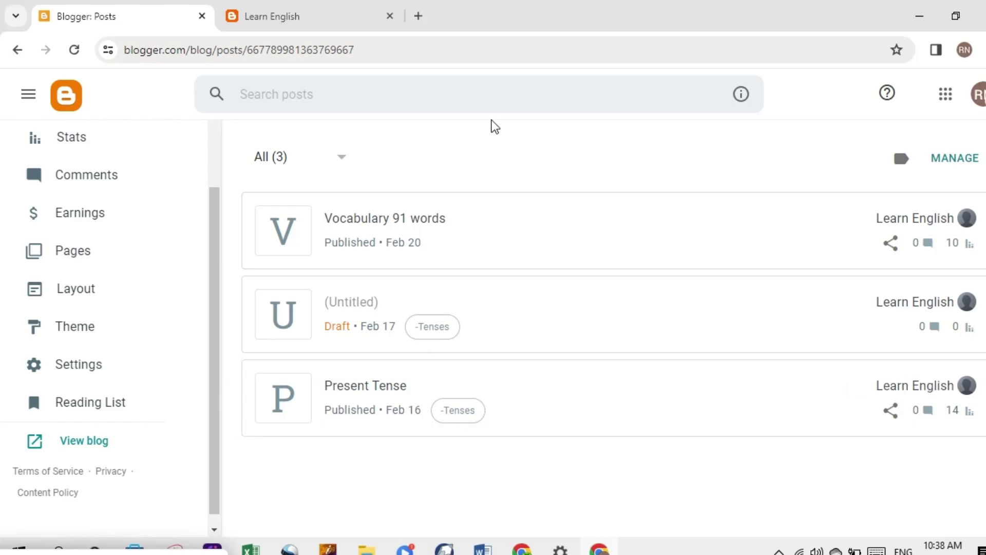
Open a new browser tab and search the web for "google"
click(418, 17)
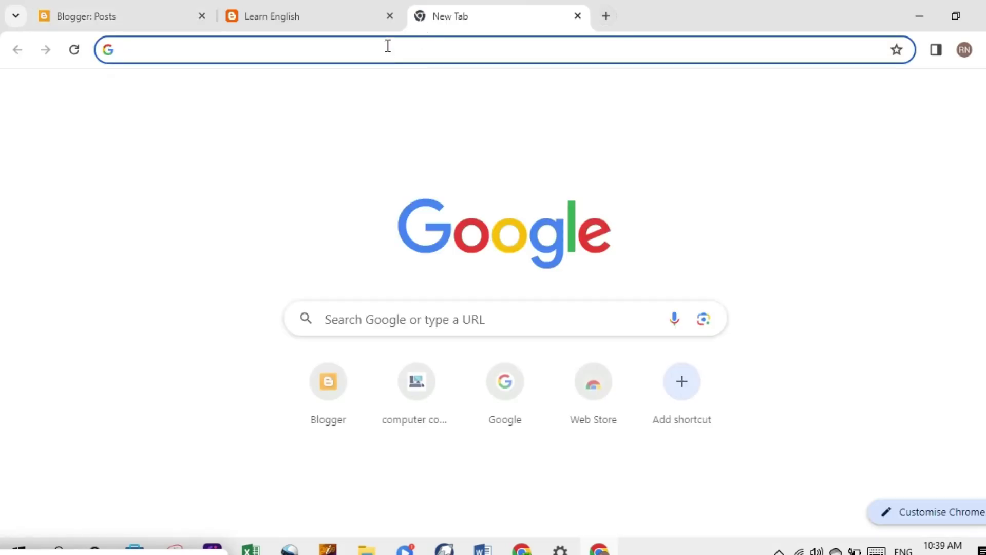
click(388, 45)
text(g)
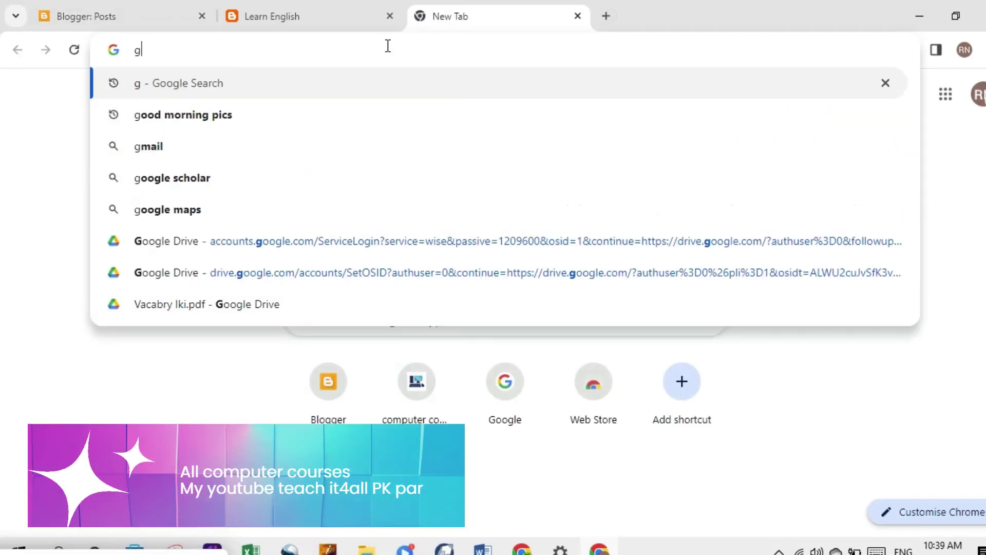
text(oo)
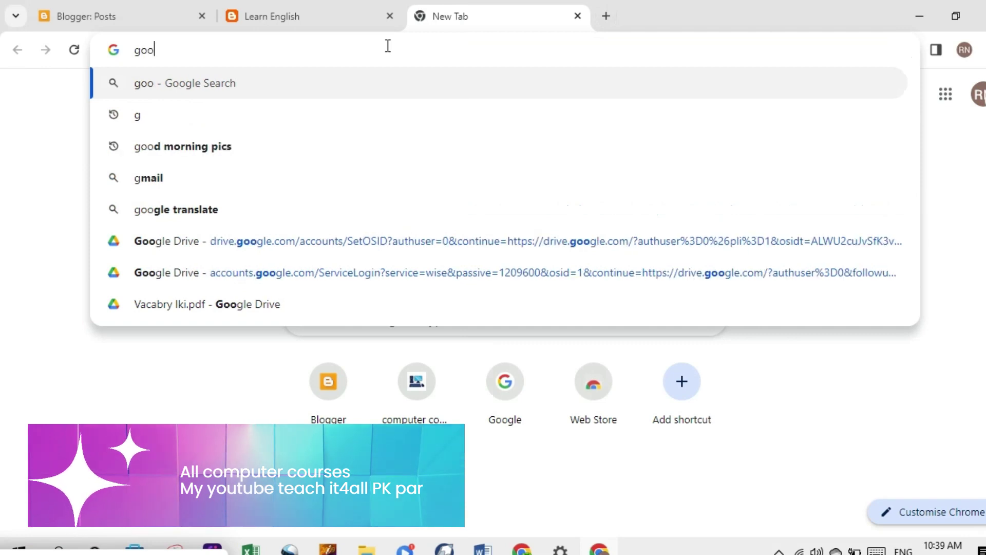
text(gle)
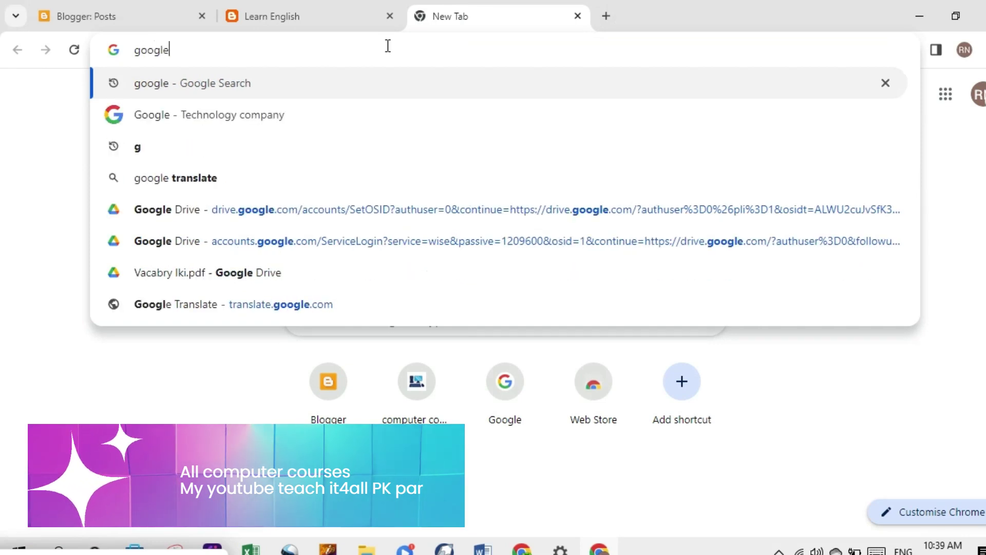
key(Return)
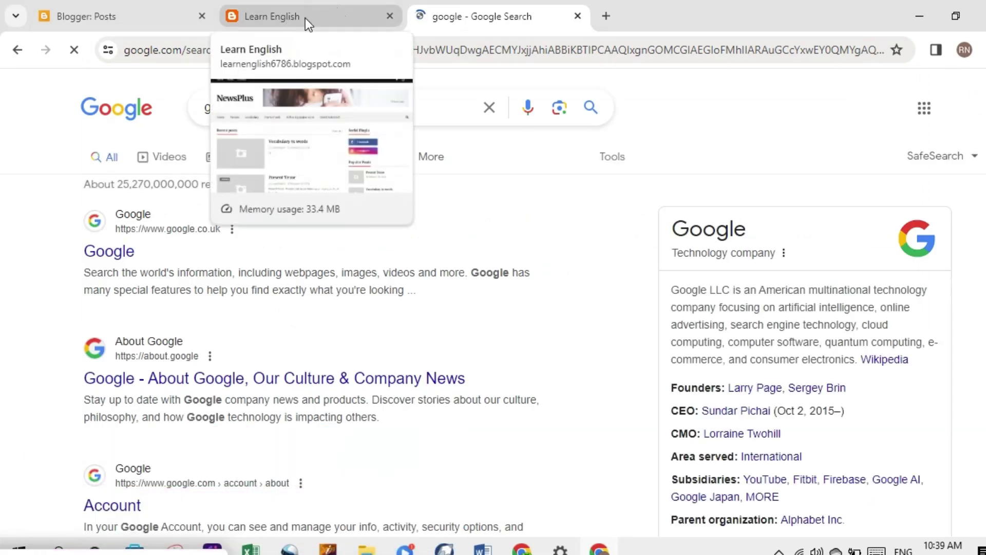
click(305, 17)
click(289, 50)
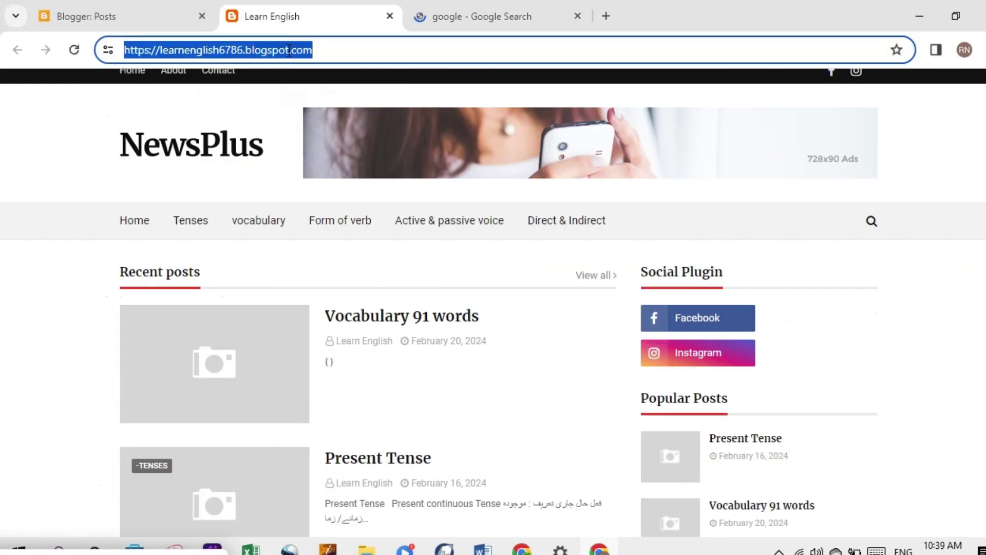
right_click(280, 52)
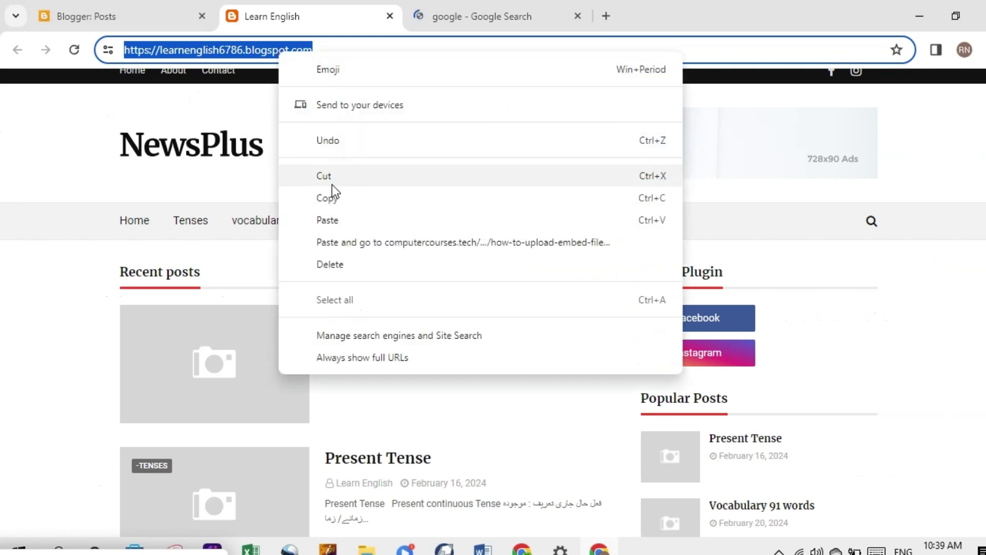
click(230, 110)
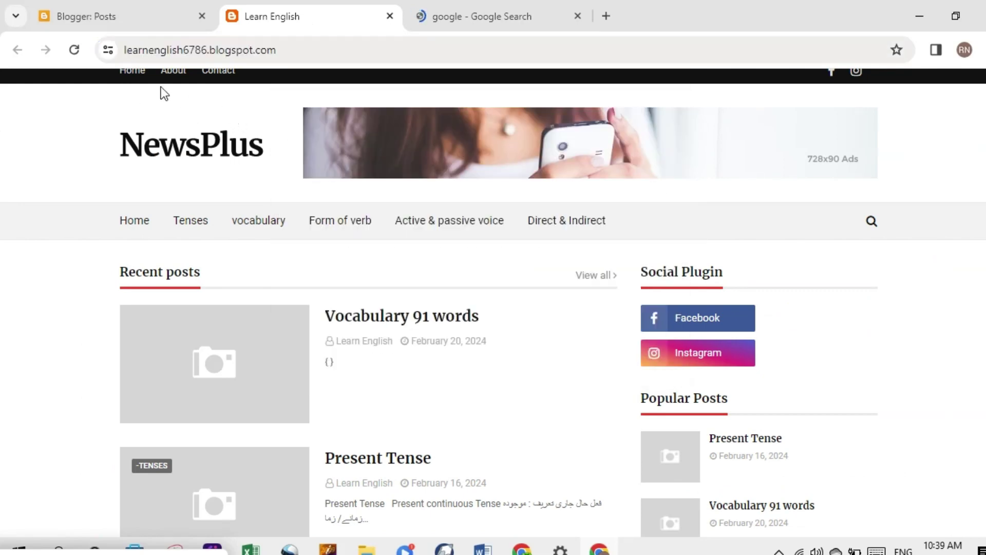
Open the Learn English blog's settings in Blogger and copy the blog title from its edit dialog
click(131, 15)
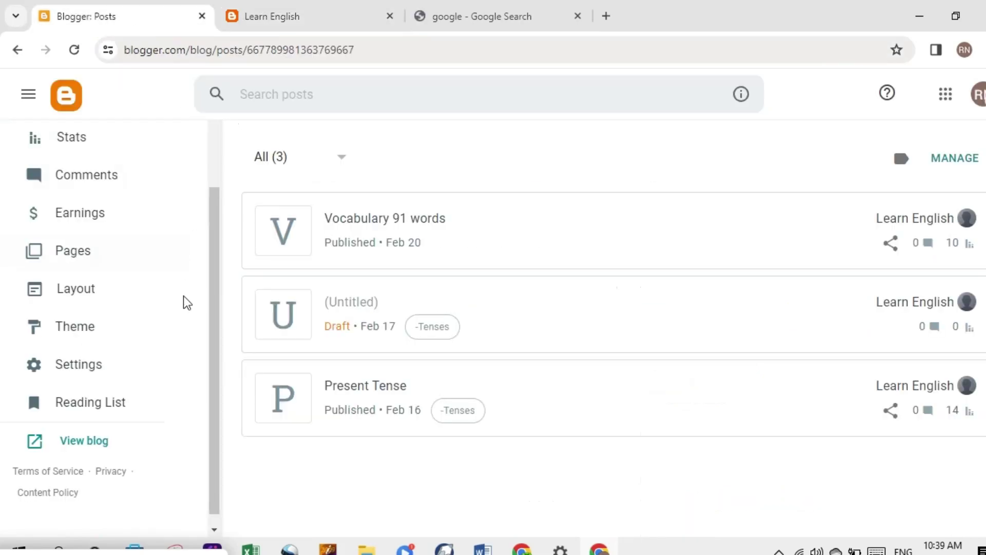
click(75, 365)
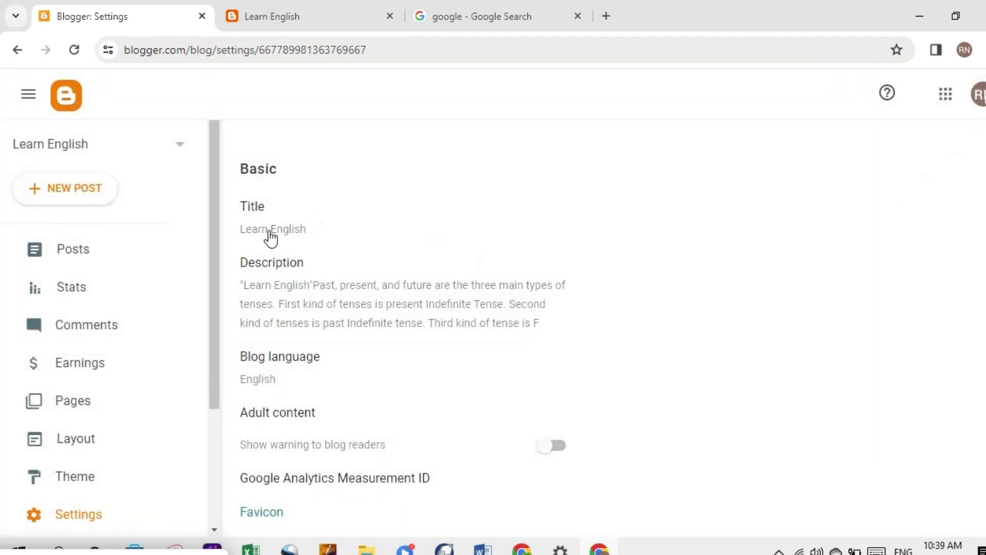
click(284, 229)
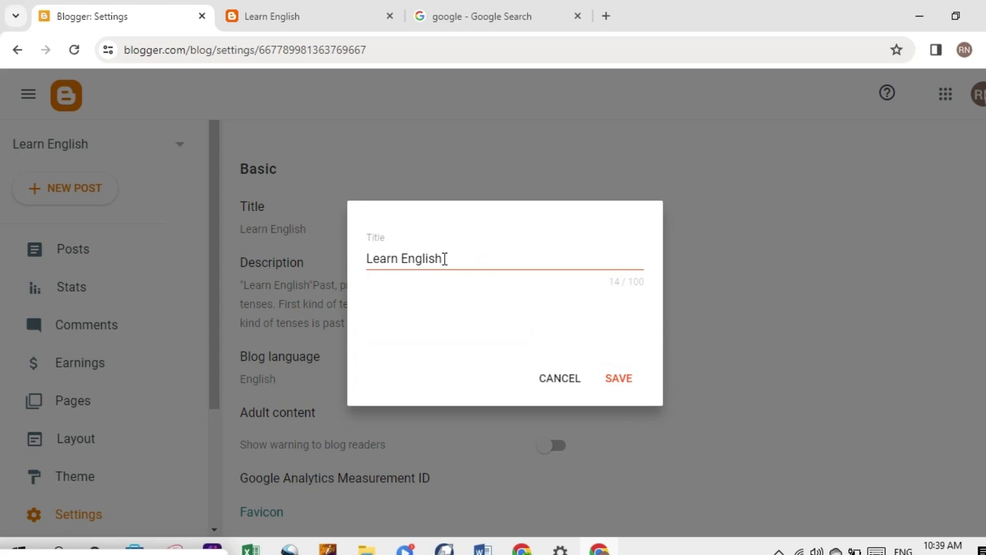
drag(442, 255, 341, 271)
right_click(418, 253)
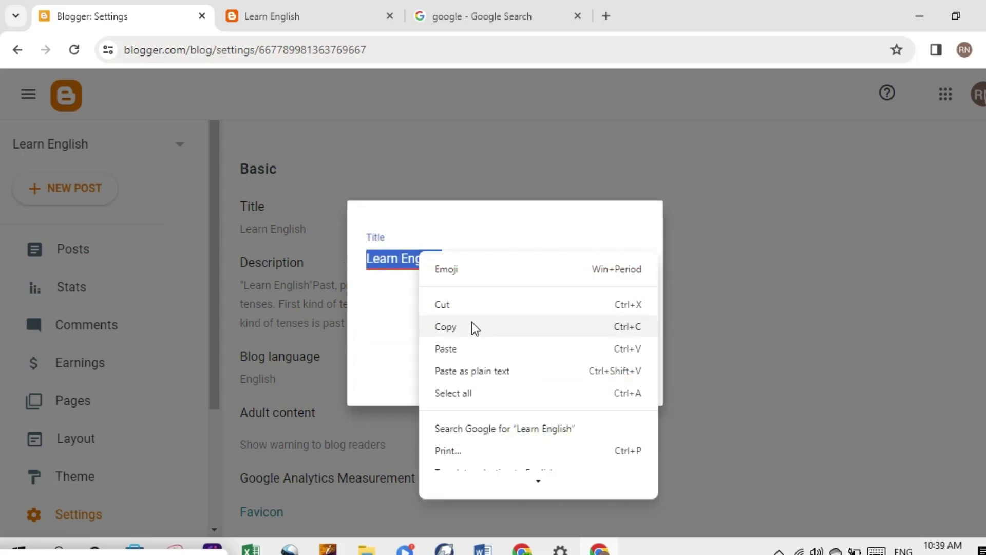
click(458, 329)
Return to the Google search results and open the Google home page from the first result
click(479, 7)
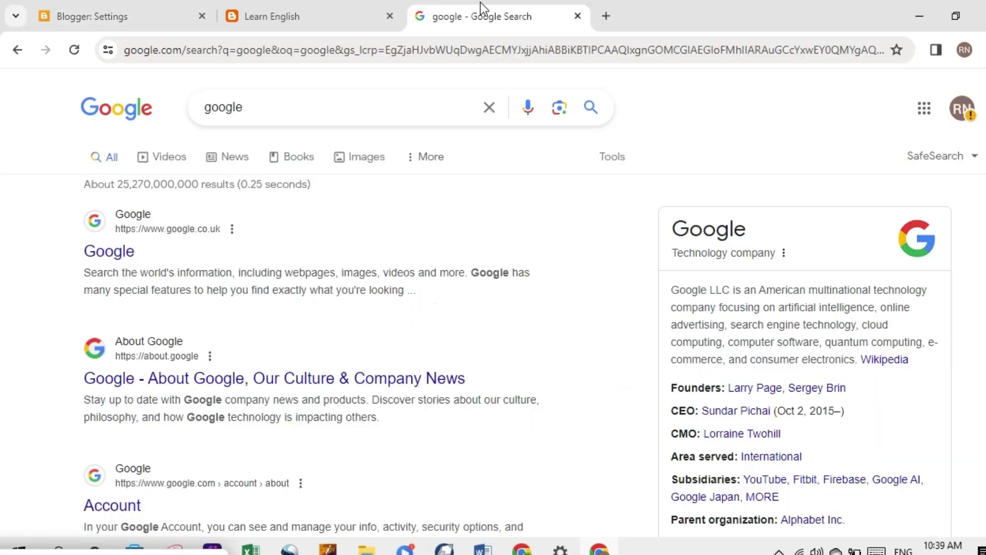
click(266, 100)
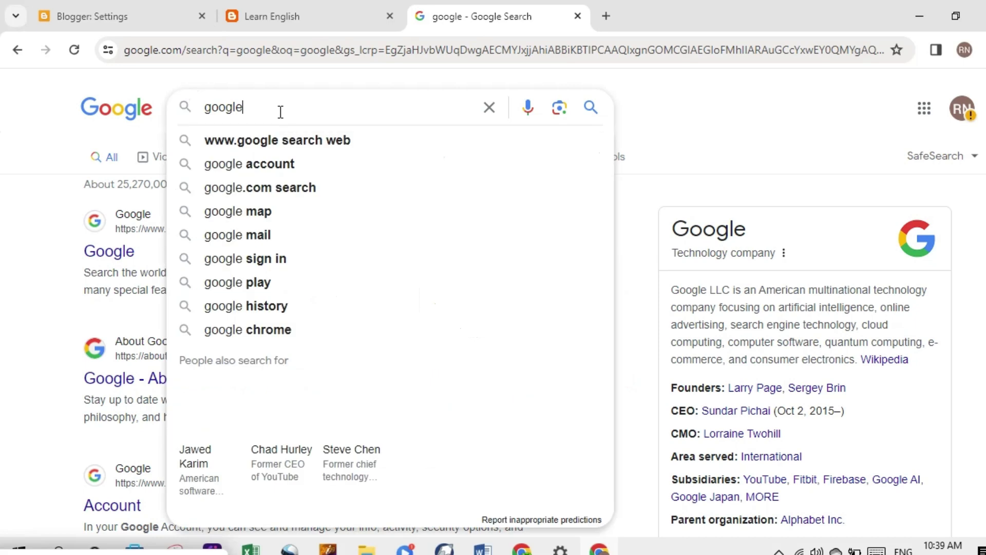
click(118, 254)
click(393, 225)
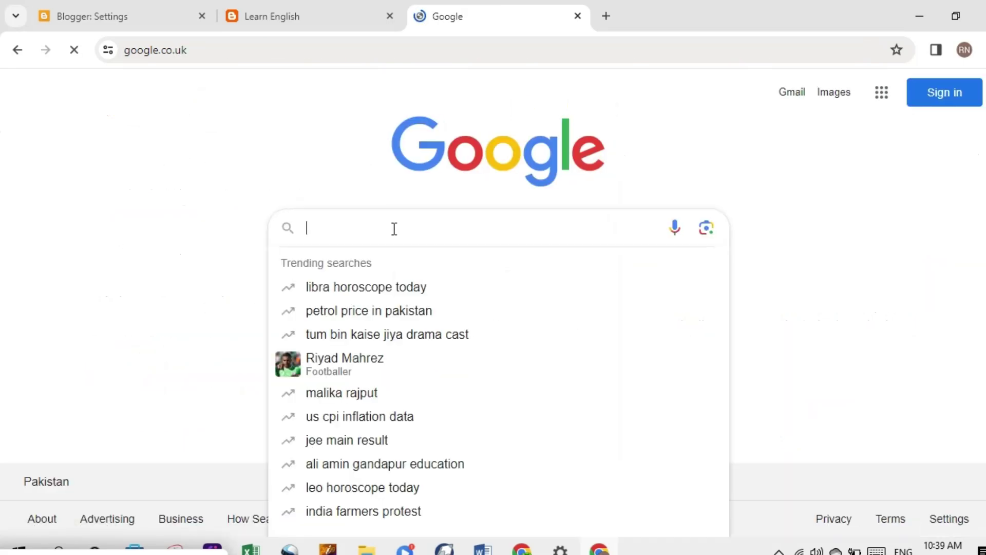
right_click(394, 230)
click(420, 386)
click(420, 390)
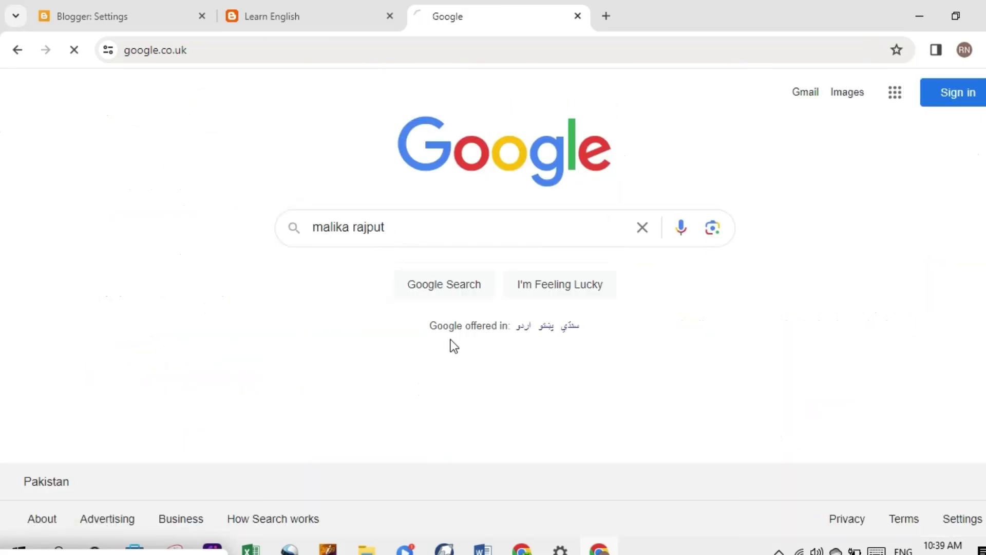
Replace the search query with the copied title "Learn English", run the search and accept the Google sign-in prompt
click(340, 106)
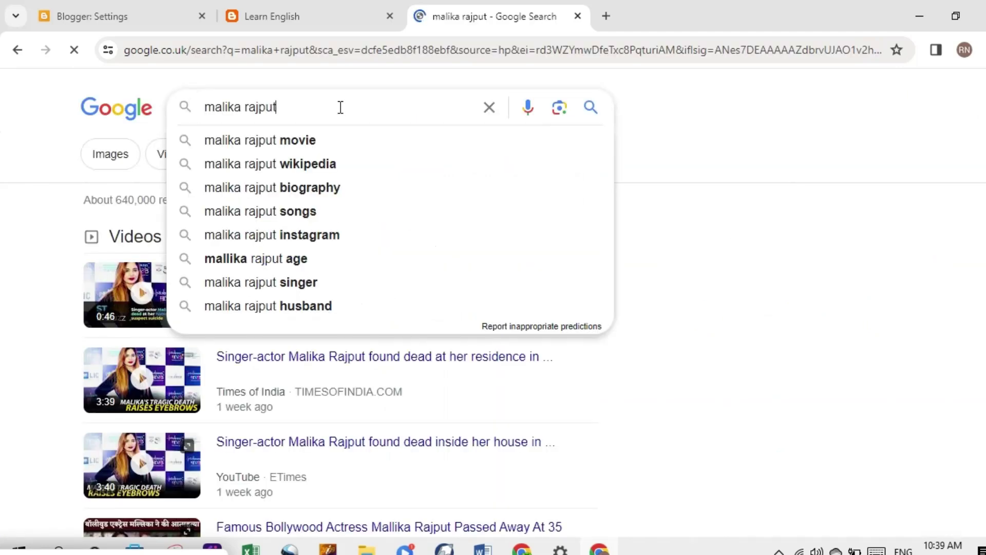
key(BackSpace)
key(BackSpace)
key(BackSpace)
key(BackSpace)
key(BackSpace)
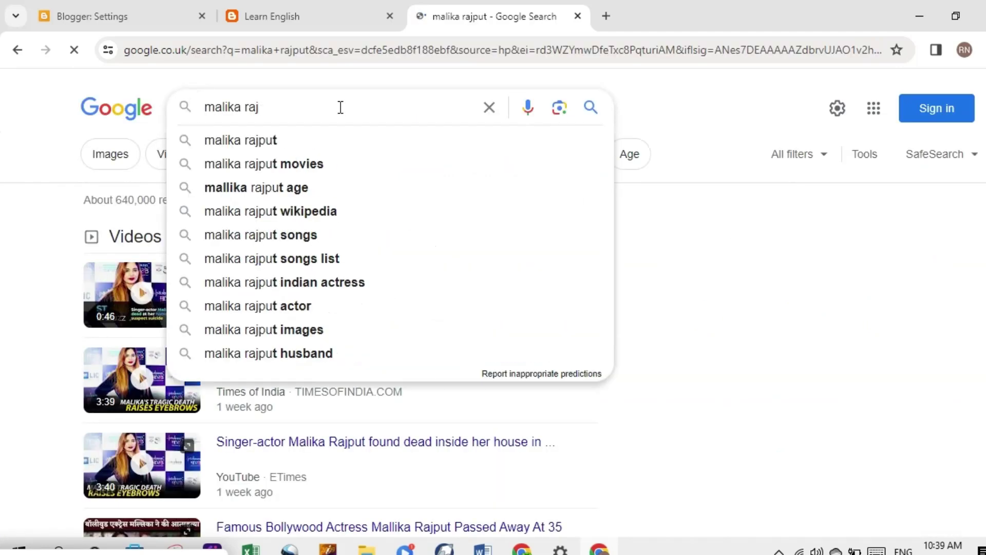
key(BackSpace)
key(BackSpace)
key(BackSpace)
key(BackSpace)
key(BackSpace)
key(BackSpace)
key(BackSpace)
key(BackSpace)
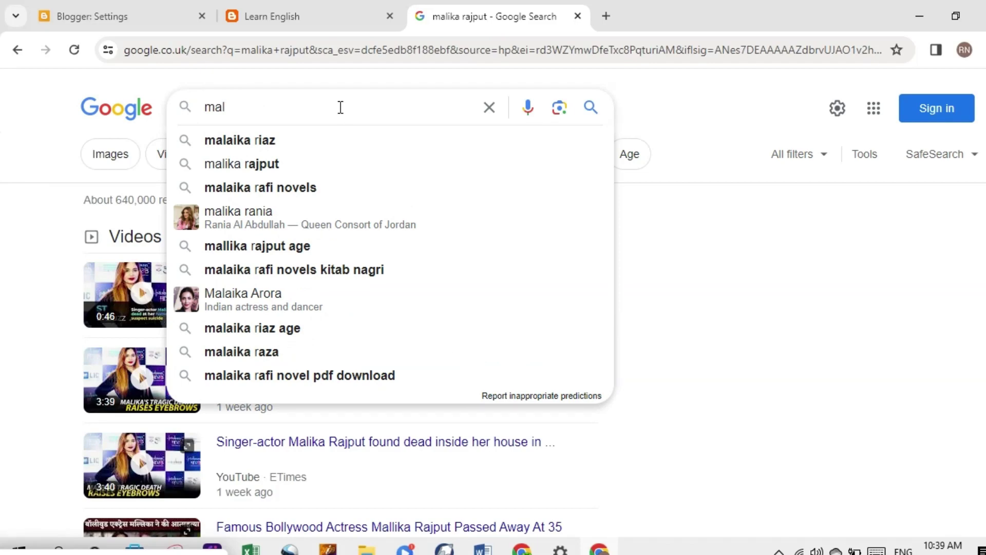
right_click(341, 107)
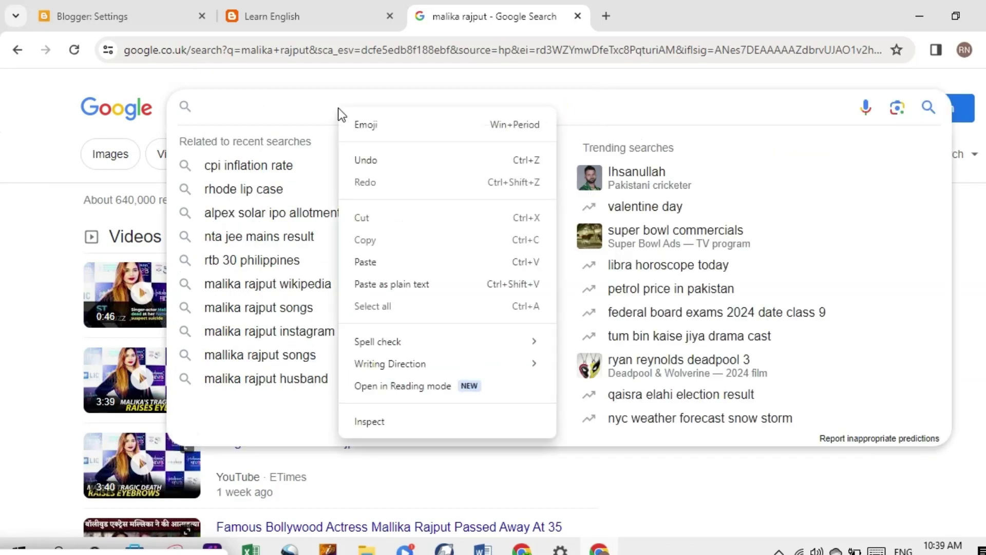
click(361, 262)
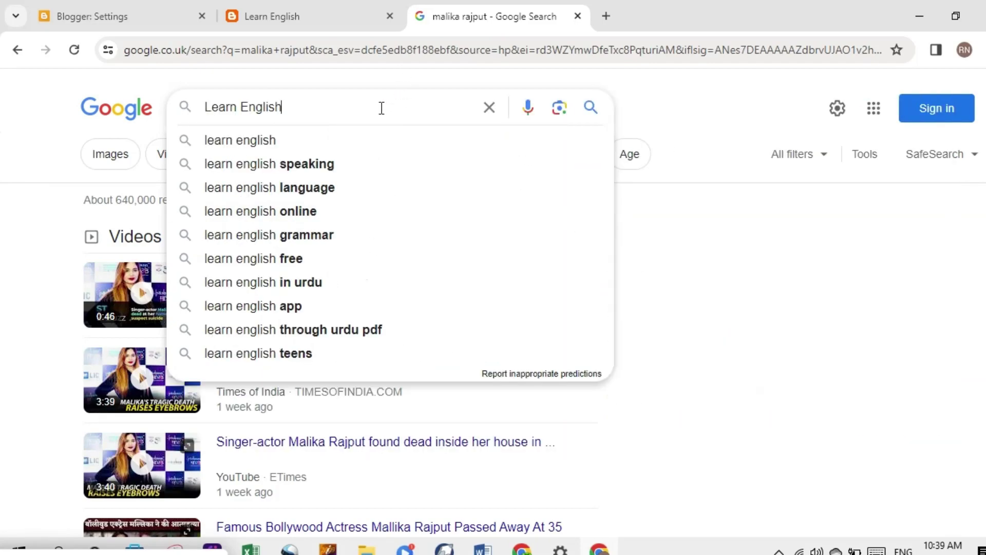
key(Return)
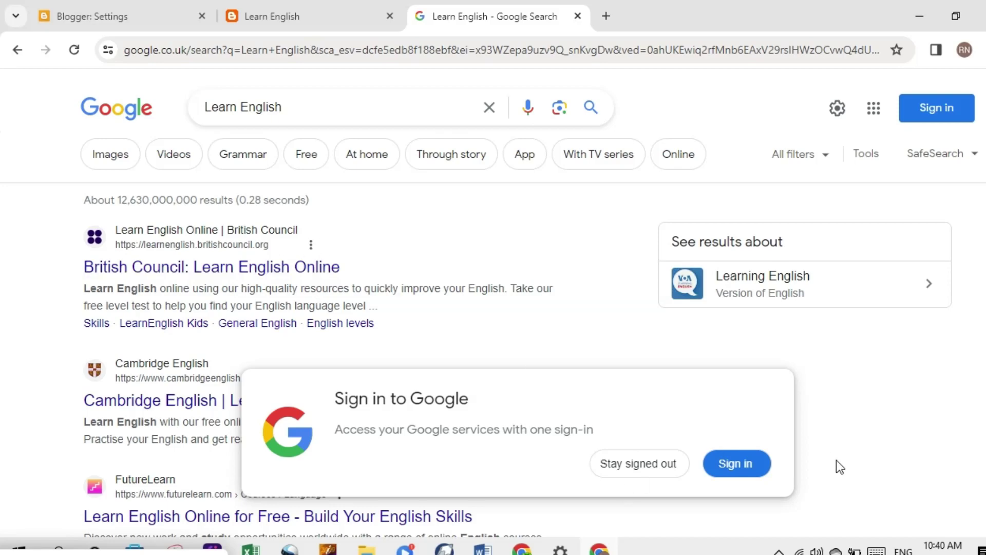
click(740, 464)
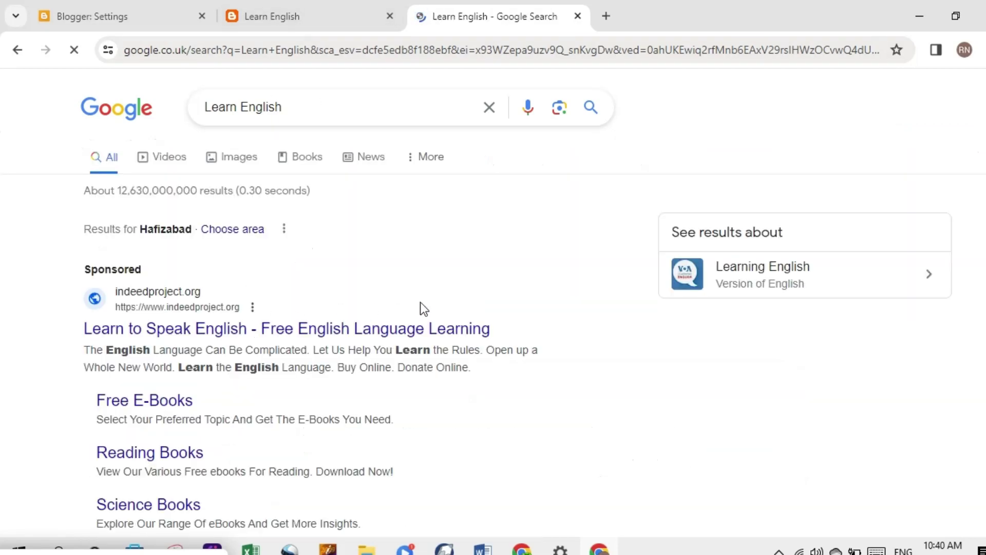
Check the live blog, return to the Blogger settings and close the title dialog without saving
click(319, 20)
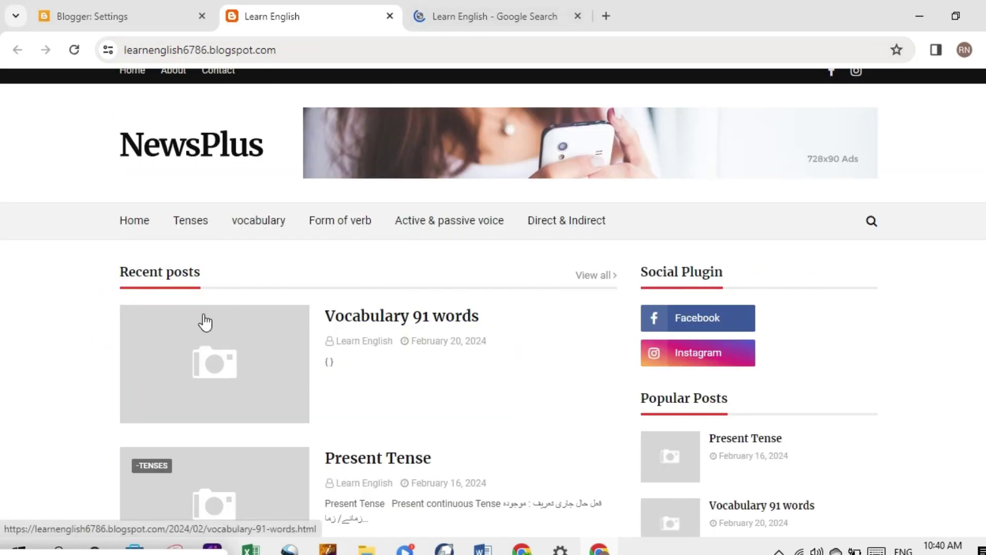
click(119, 21)
click(548, 380)
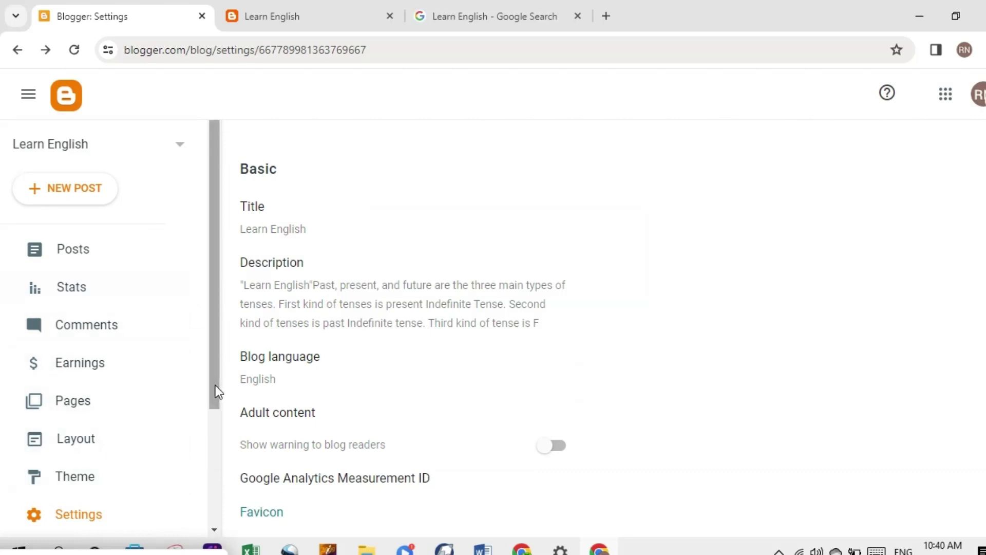
Reopen the blog title in the basic settings and save it as "Learn English"
drag(215, 385, 215, 417)
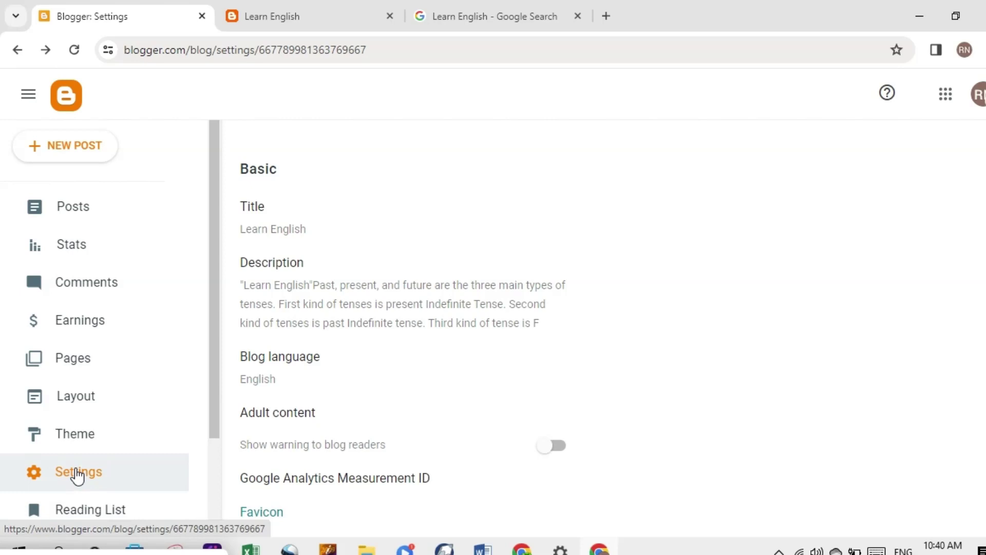
scroll(78, 477, up, 1)
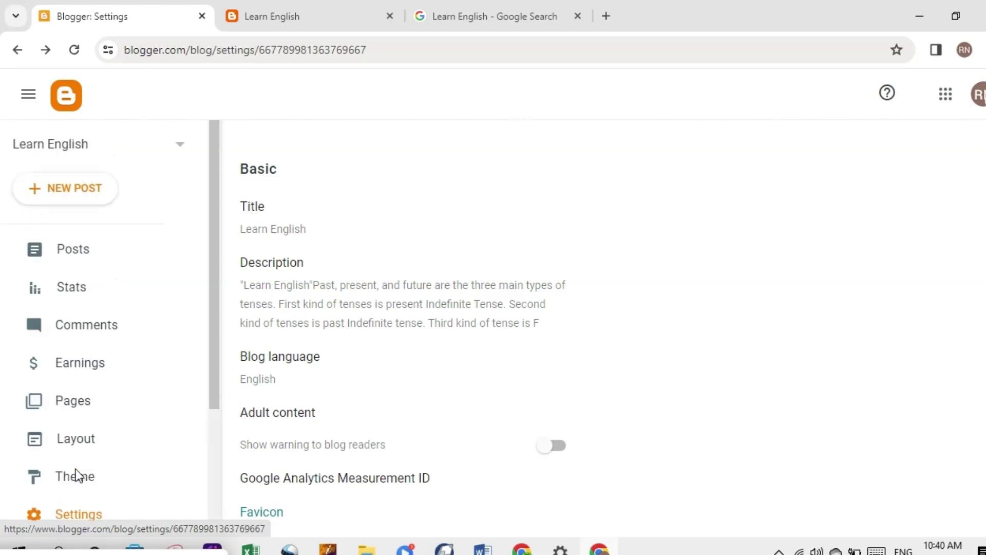
click(301, 238)
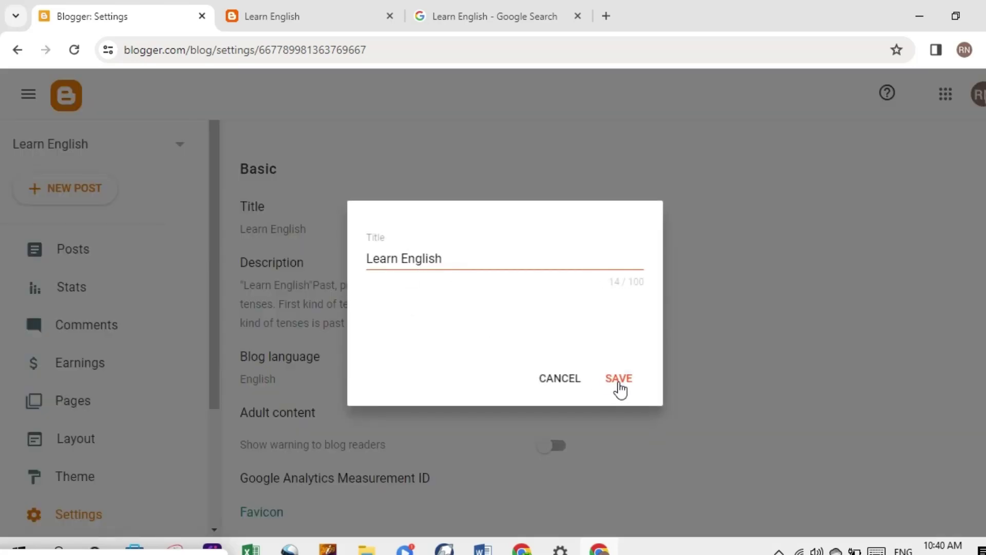
click(619, 380)
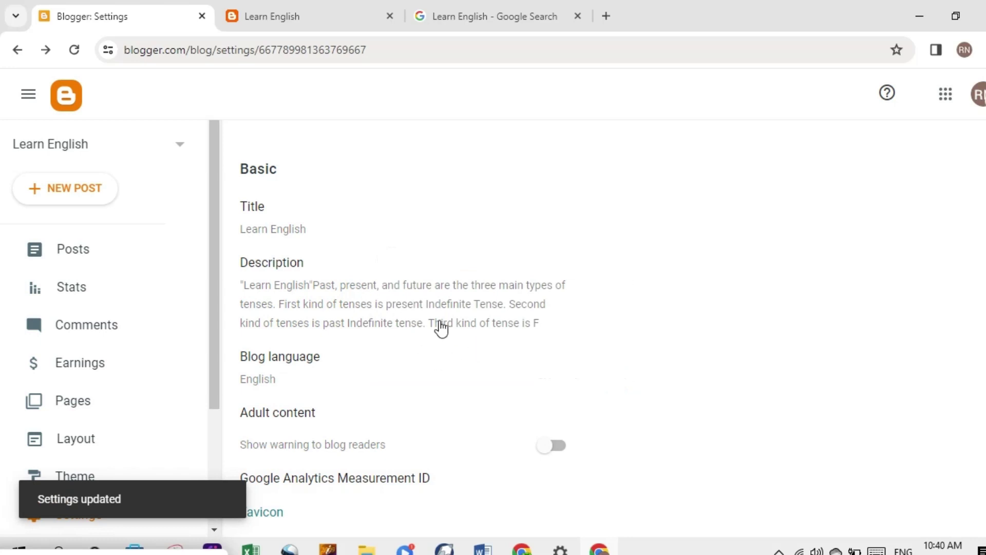
Open the blog description for editing, then search Google for "english vocabulary" in the search results tab
click(374, 318)
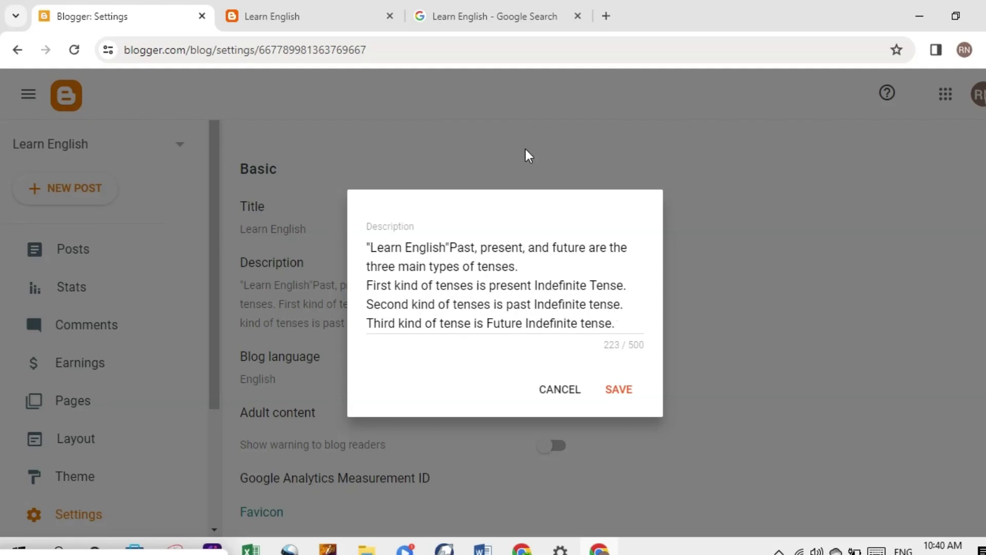
click(479, 10)
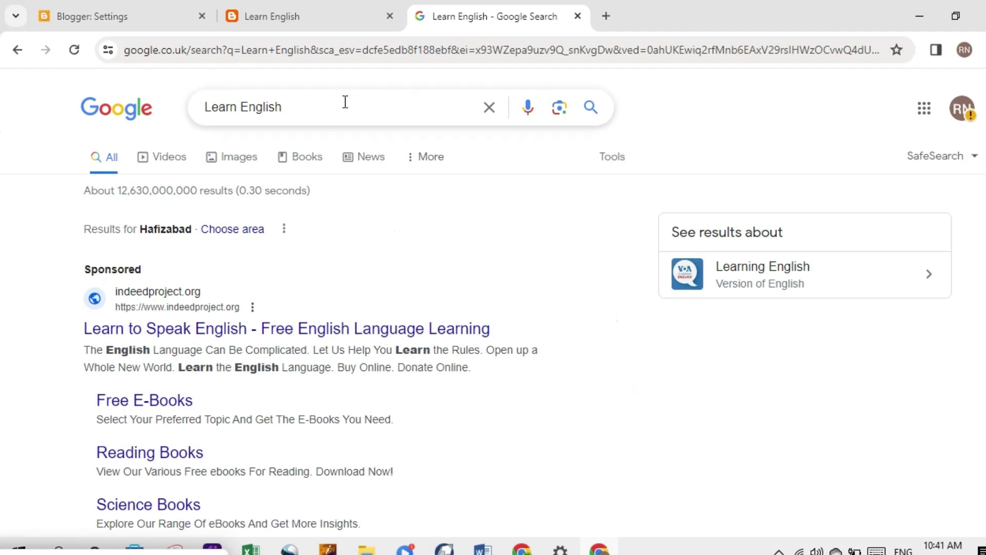
click(345, 102)
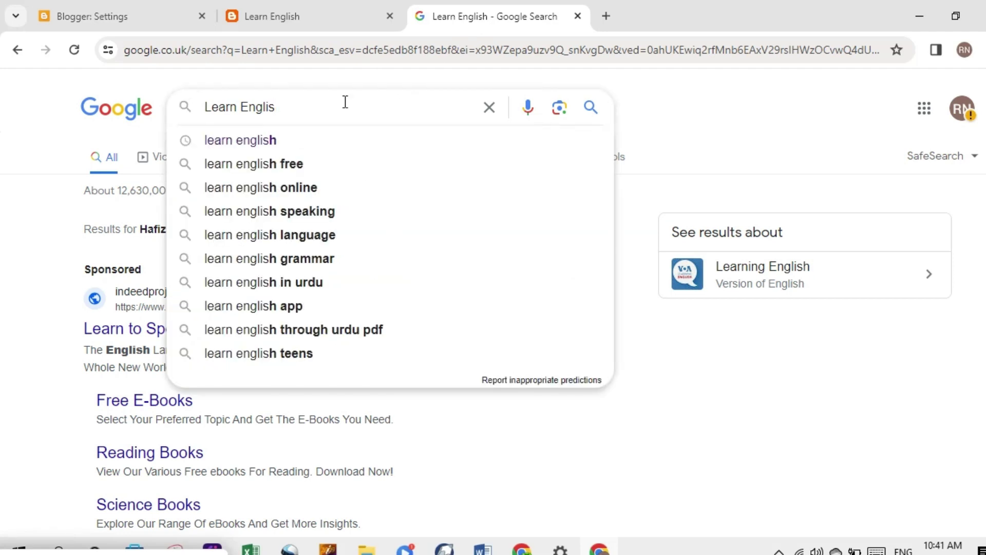
key(BackSpace)
key(BackSpace)
key(BackSpace)
key(BackSpace)
key(BackSpace)
key(BackSpace)
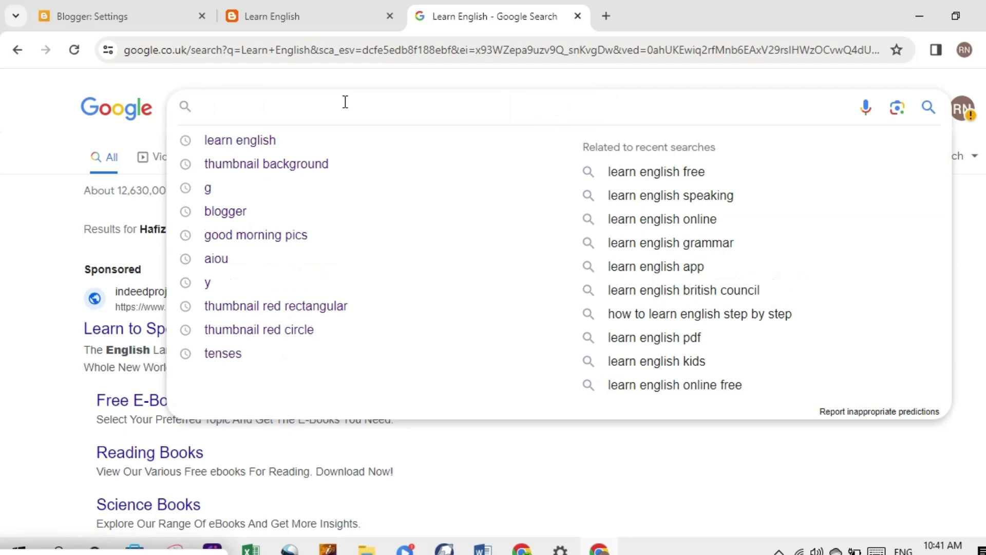
text(e)
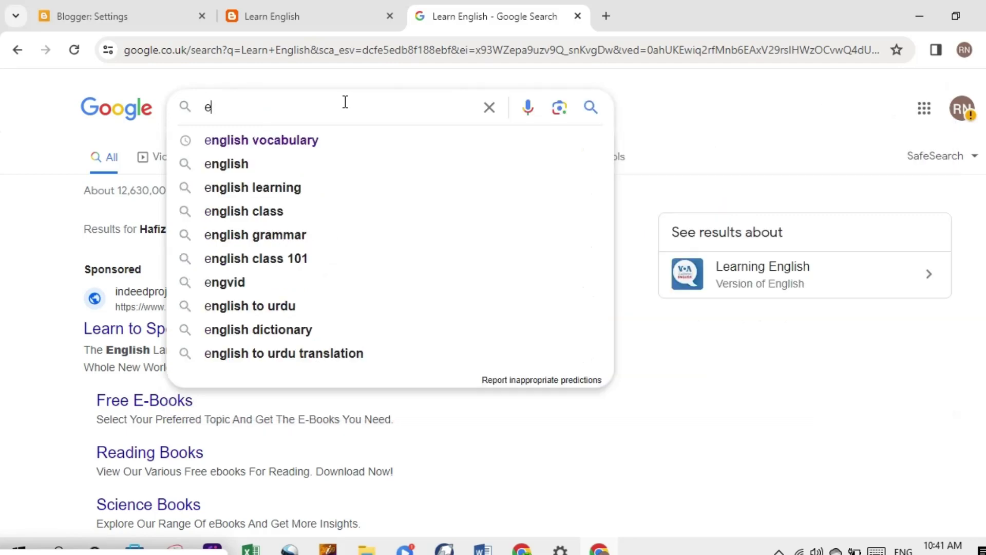
text(nglish)
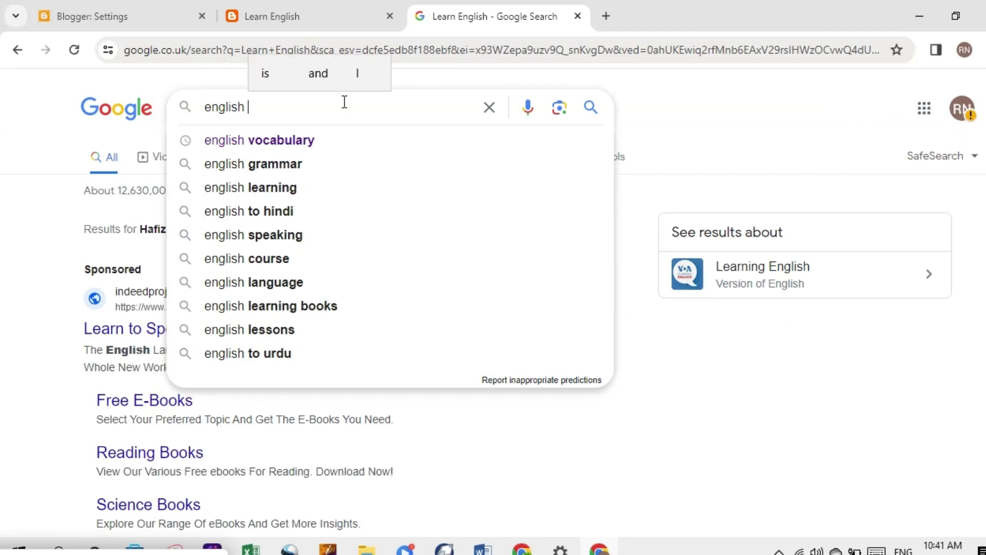
click(317, 142)
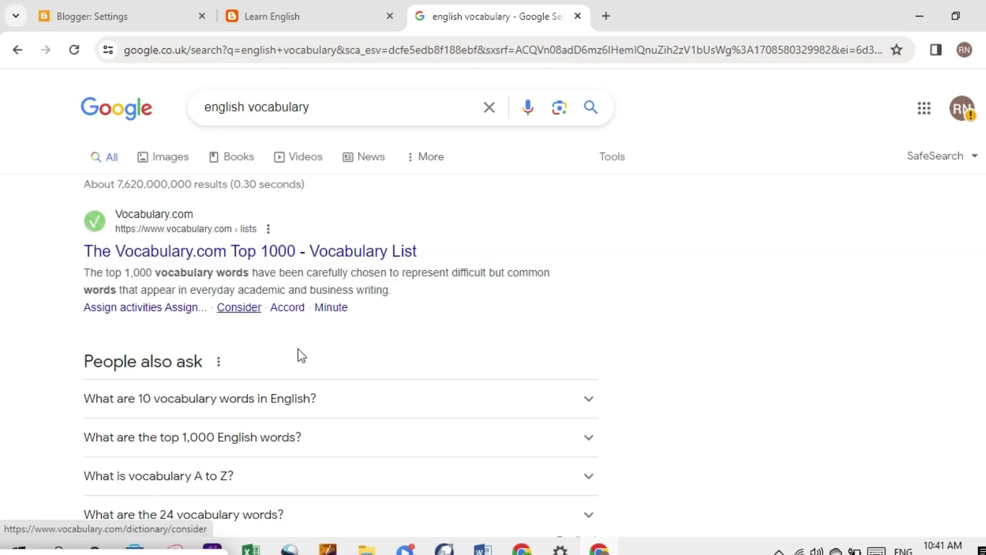
click(483, 548)
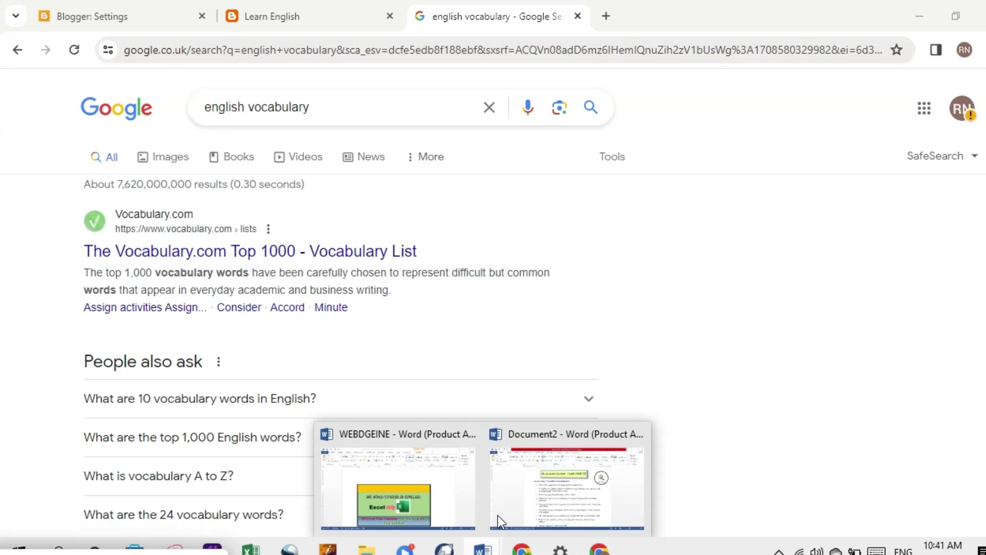
click(454, 493)
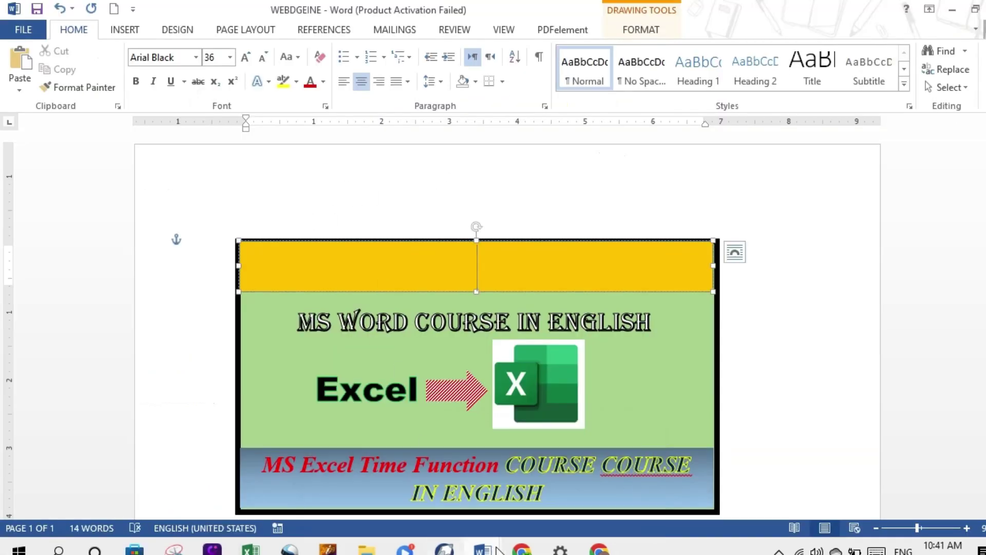
key(alt+Tab)
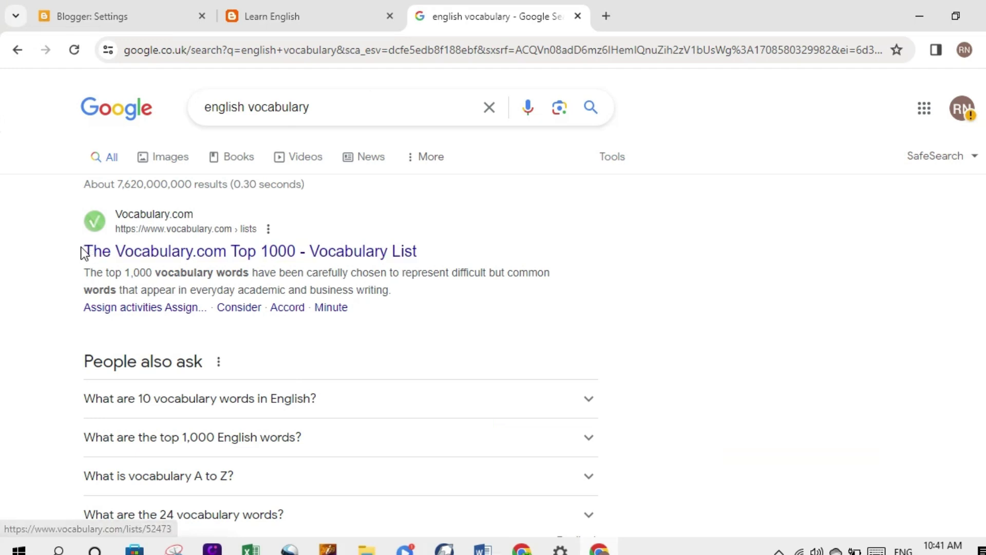
Highlight the Vocabulary.com result's title and the "english vocabulary" query to compare the two
drag(82, 252, 420, 255)
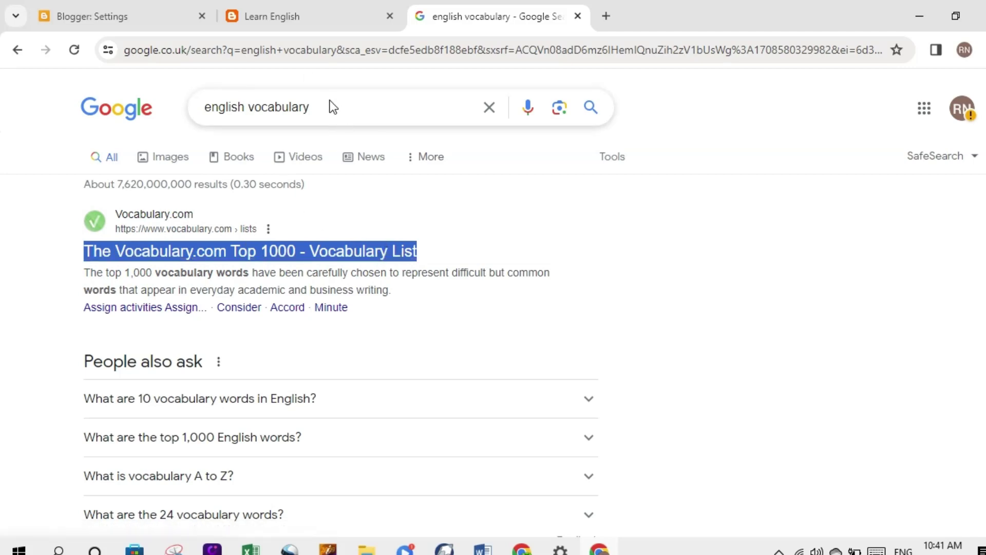
drag(325, 109, 204, 107)
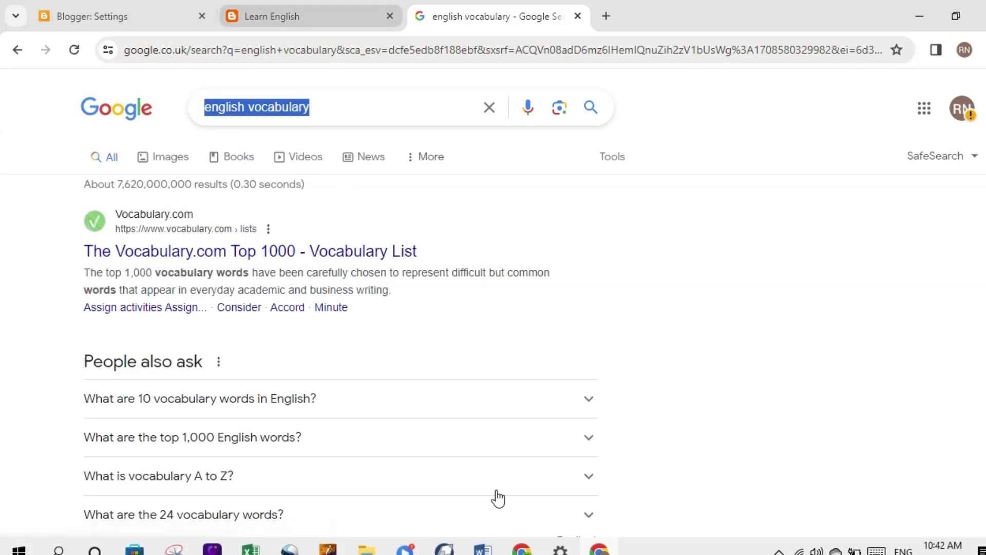
click(483, 549)
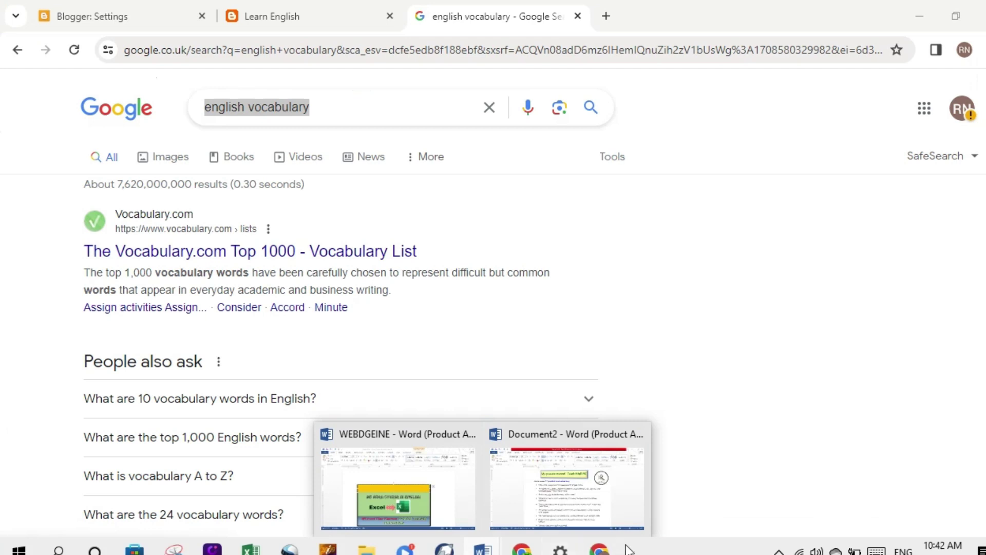
Return to the Blogger settings and save the open blog description
click(123, 12)
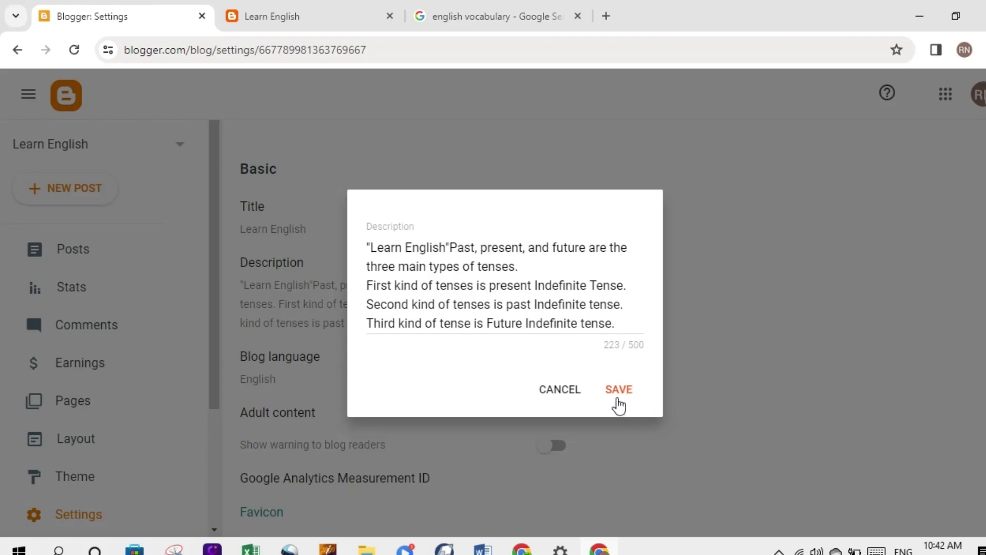
click(616, 399)
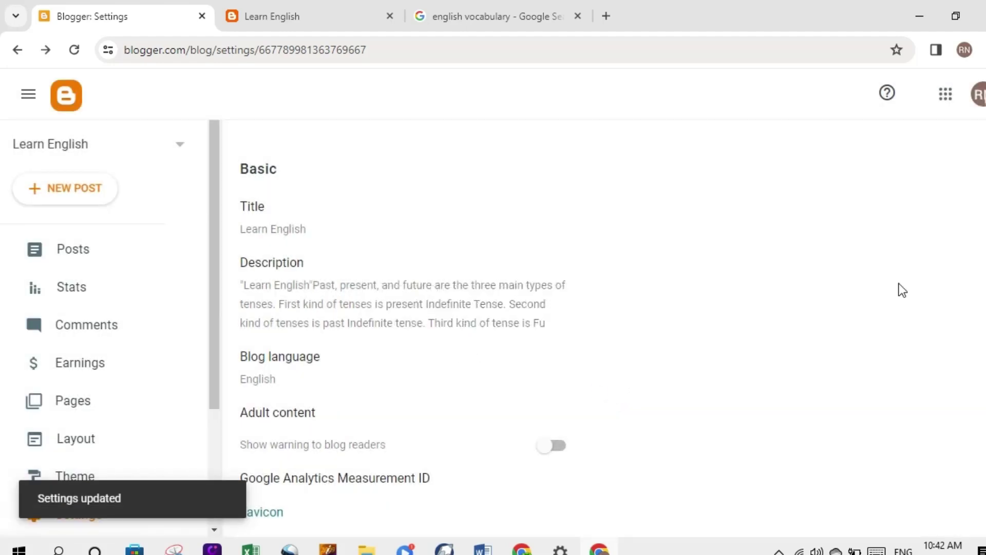
Open the blog language setting, look through the available languages and save it with English kept
scroll(1, 165, down, 2)
scroll(2, 169, down, 1)
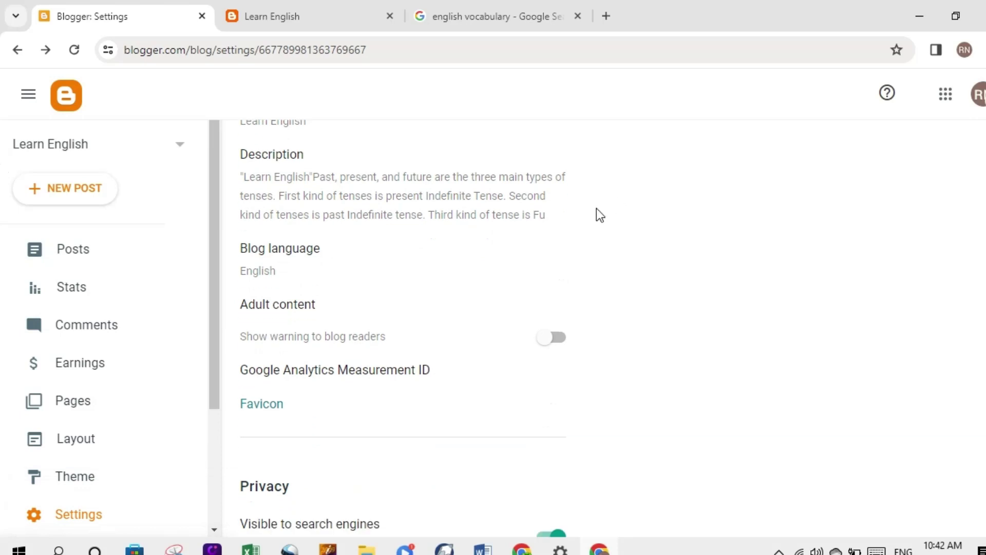
click(280, 249)
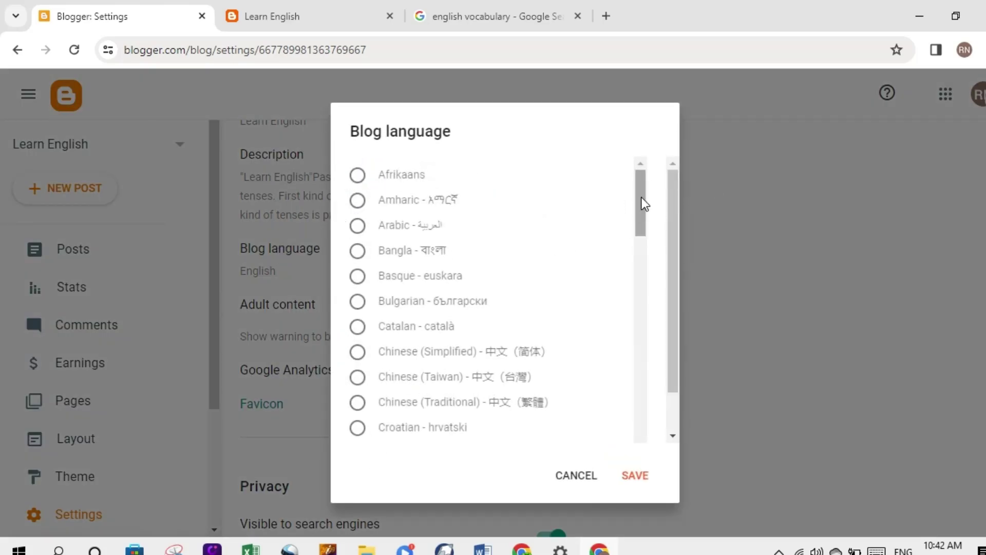
drag(645, 204, 660, 472)
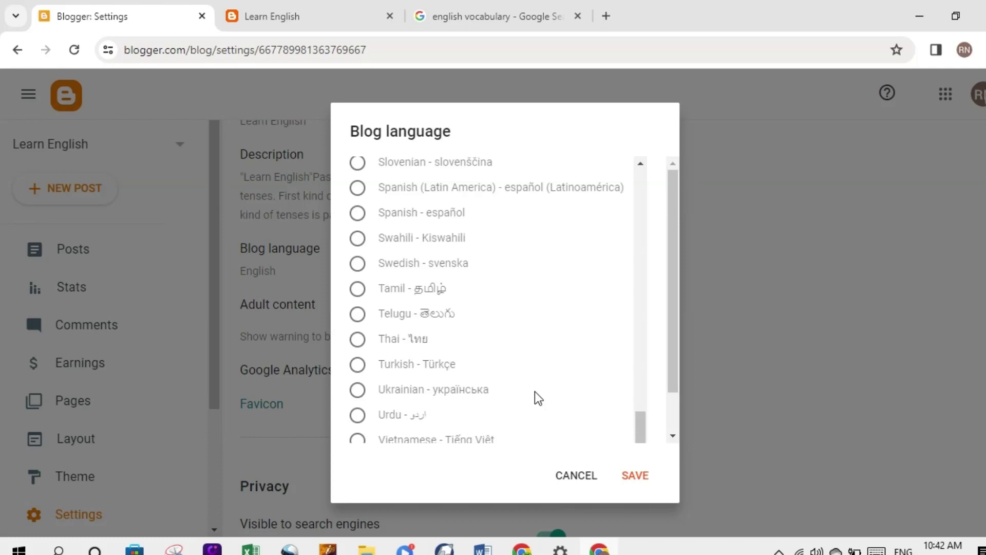
click(623, 478)
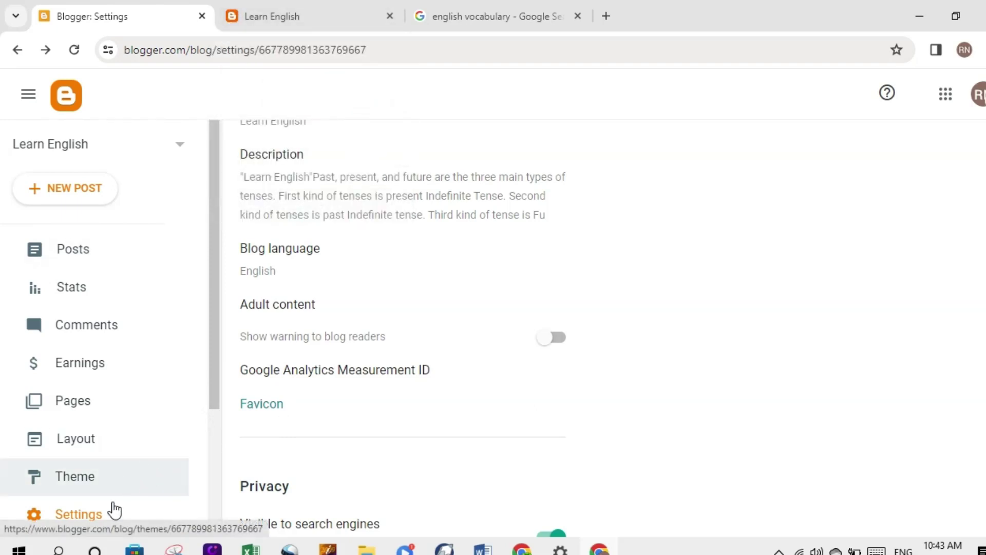
click(60, 549)
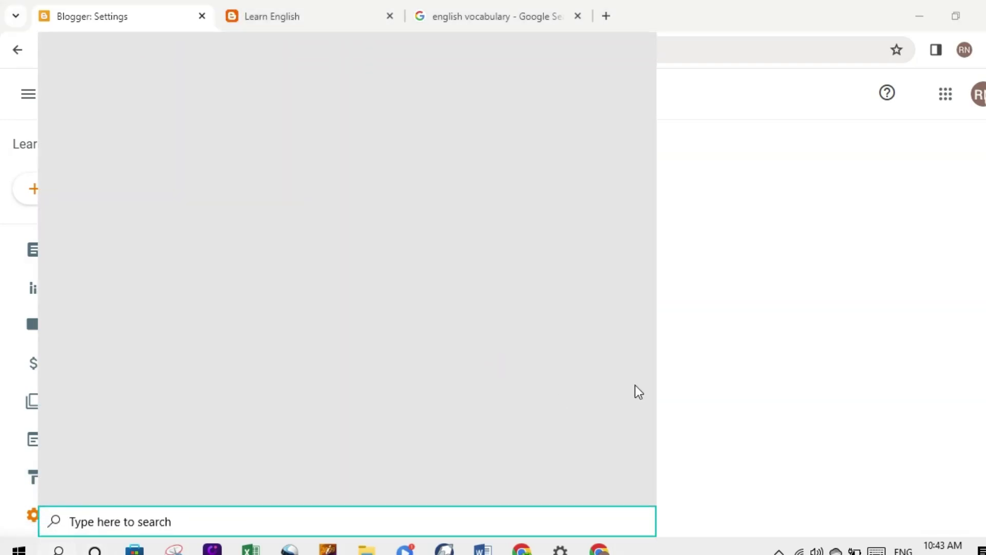
click(731, 348)
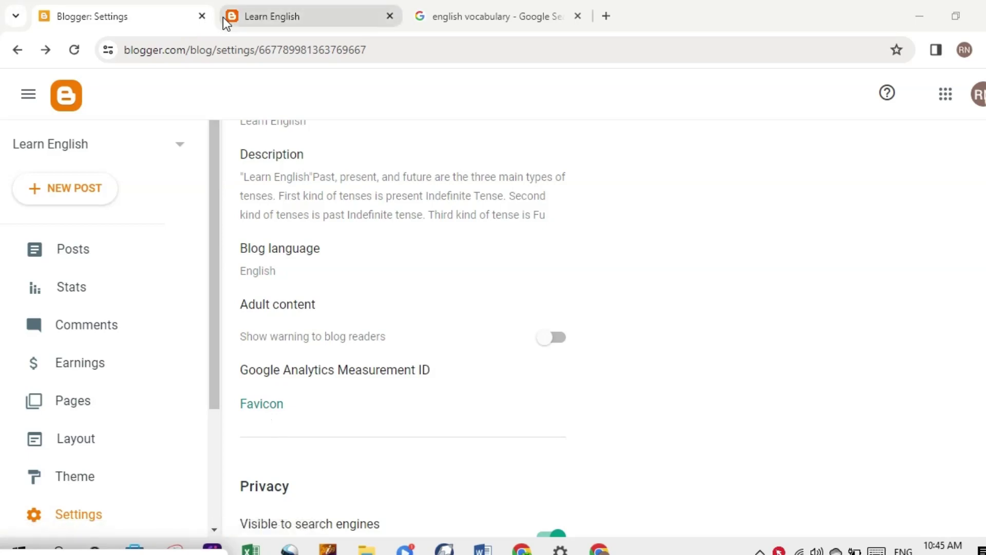
Open the blog's favicon configuration and choose the first stagnation magnifying-glass image from Downloads as the favicon file
mouse_move(253, 23)
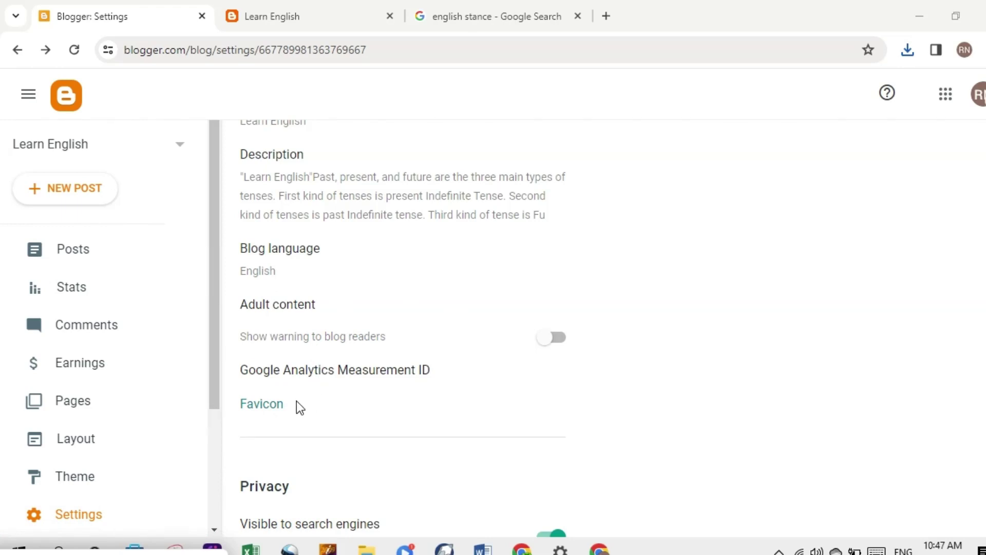
click(262, 411)
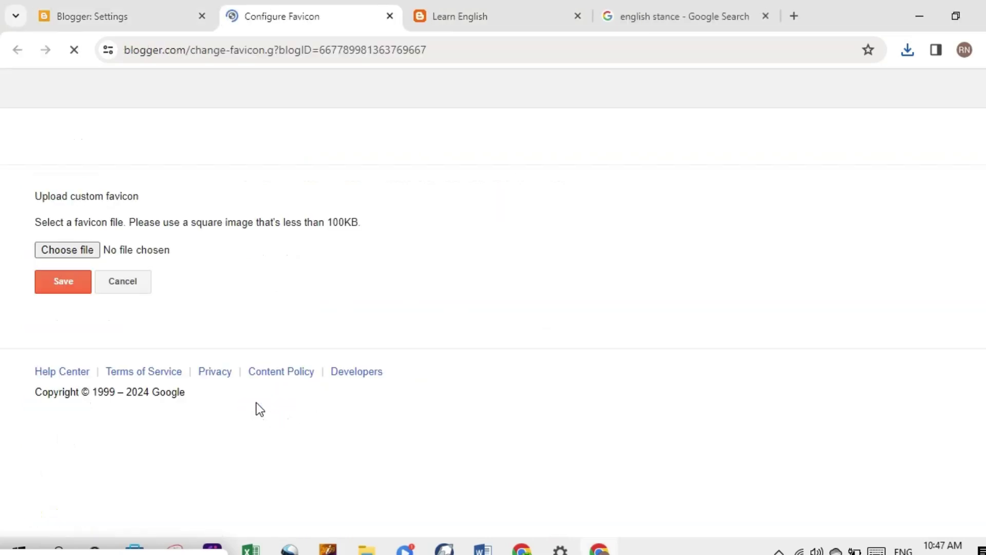
click(65, 252)
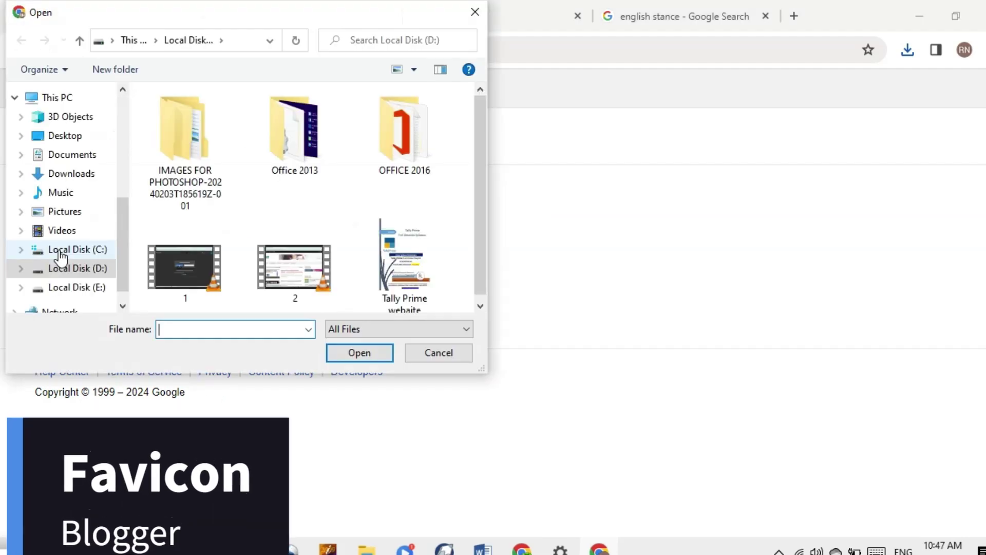
click(72, 175)
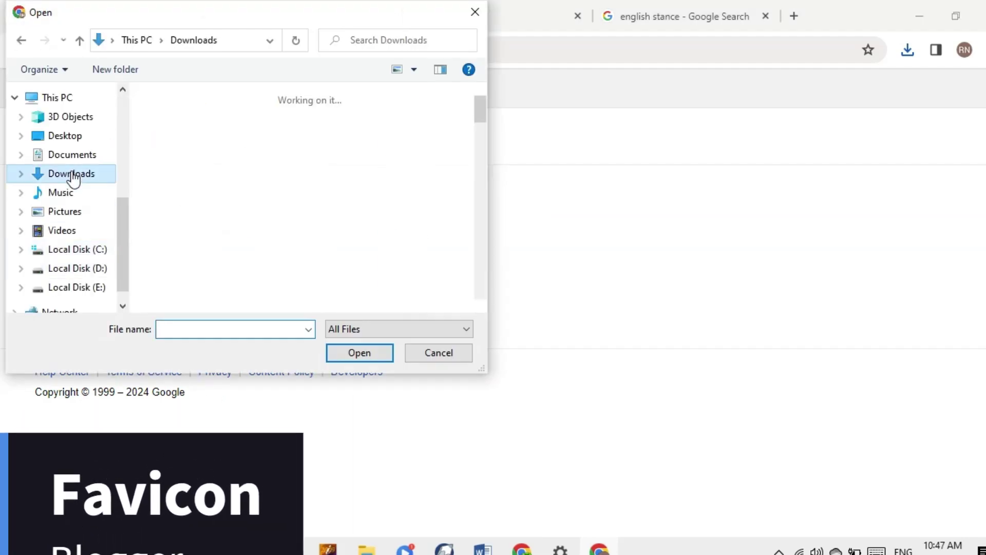
click(188, 150)
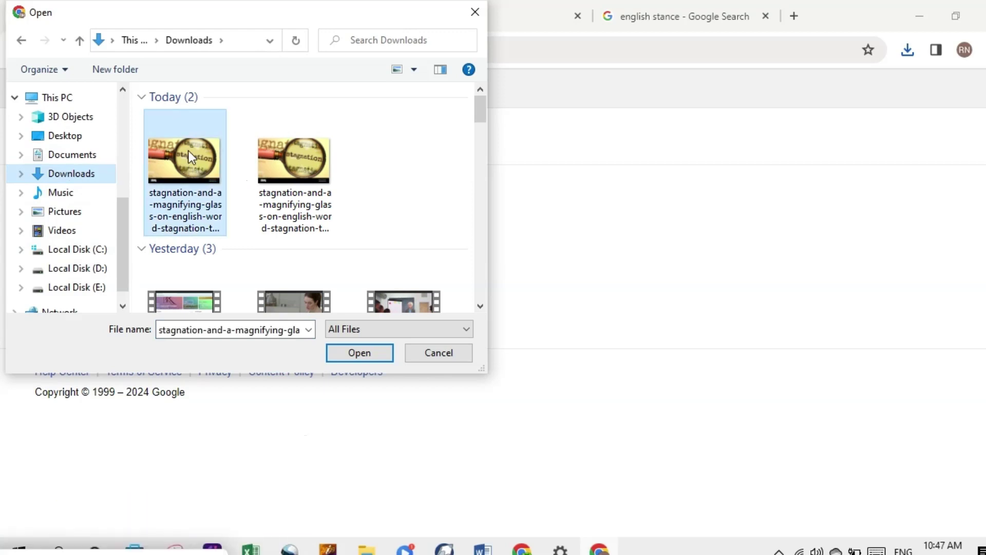
click(353, 360)
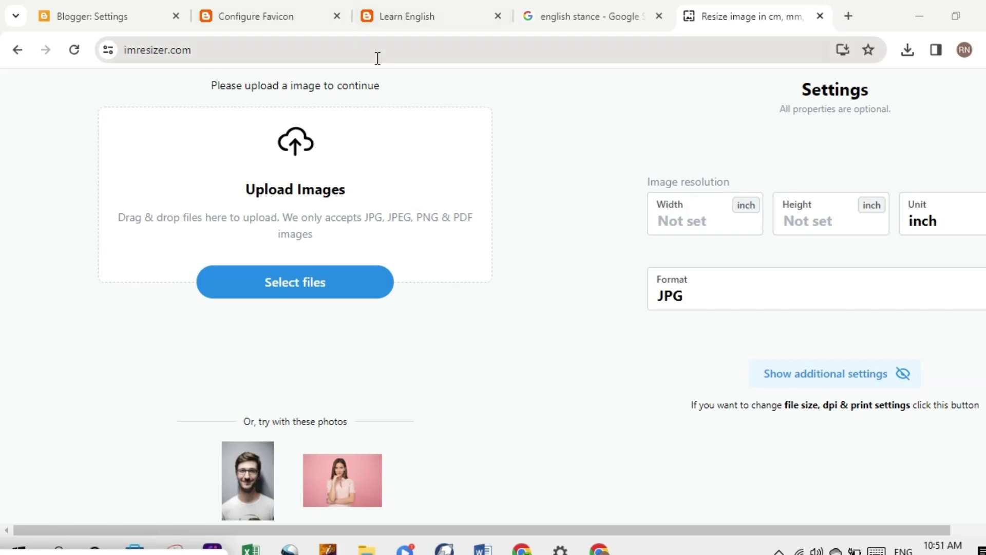
On imresizer.com, upload the first stagnation magnifying-glass image from the Downloads folder
click(293, 287)
click(291, 285)
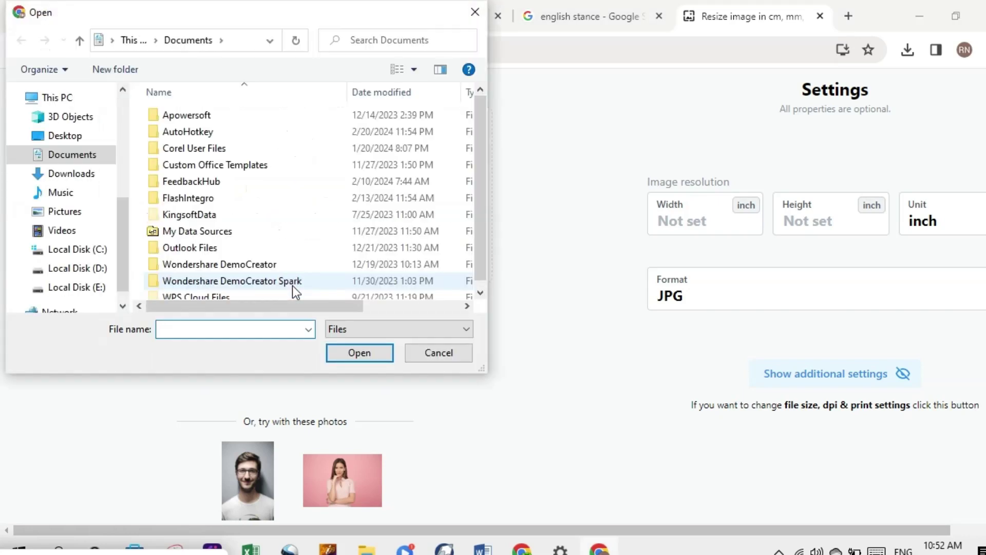
click(77, 174)
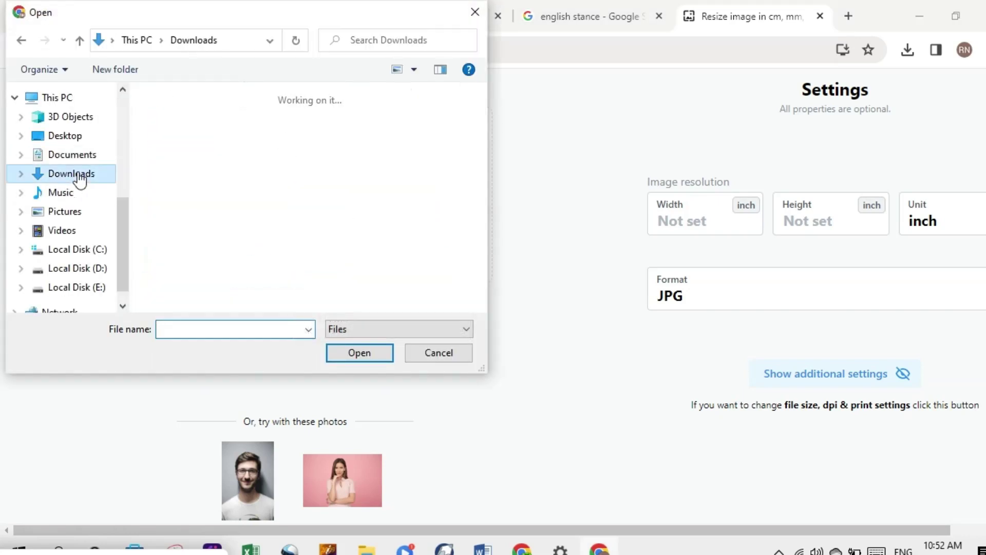
click(184, 149)
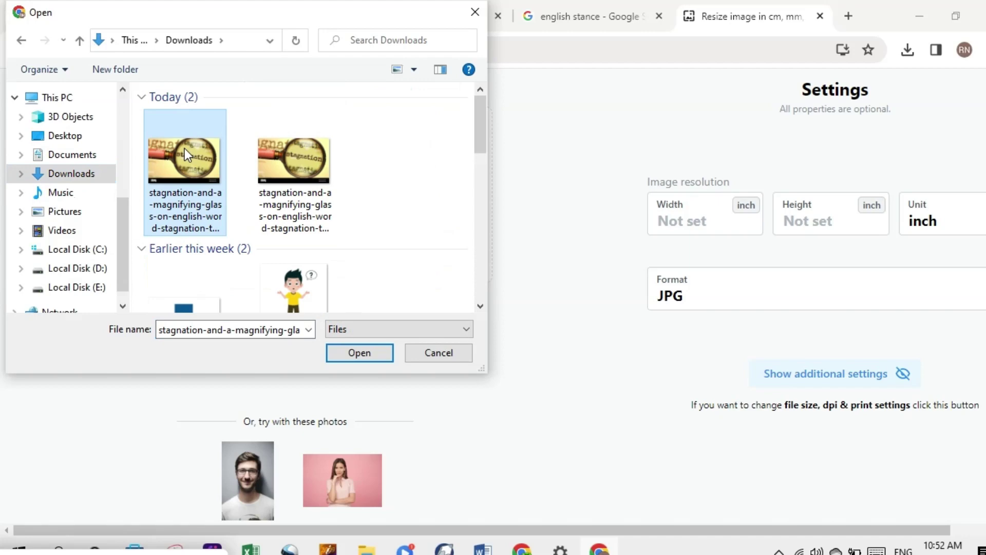
click(348, 353)
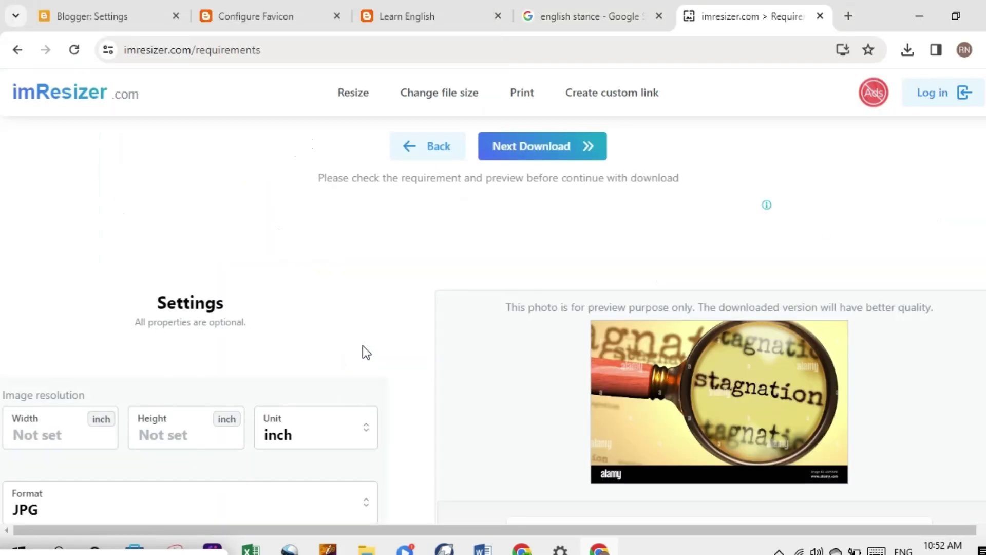
scroll(2, 174, down, 5)
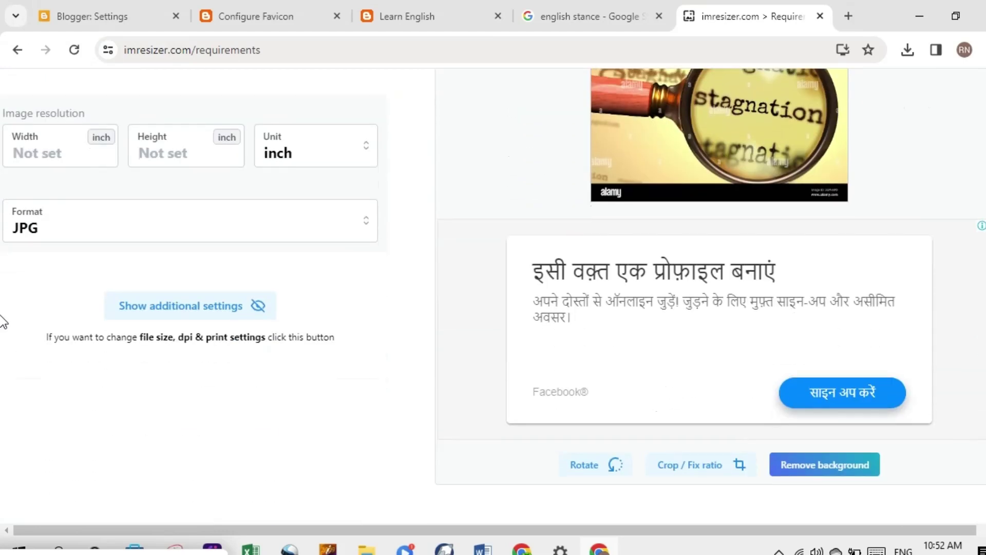
click(717, 472)
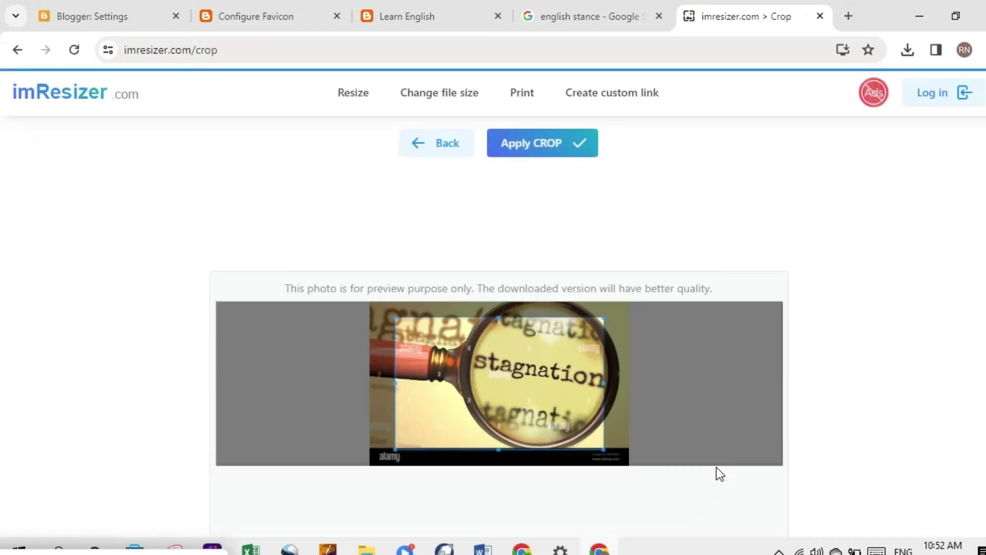
drag(544, 340, 552, 323)
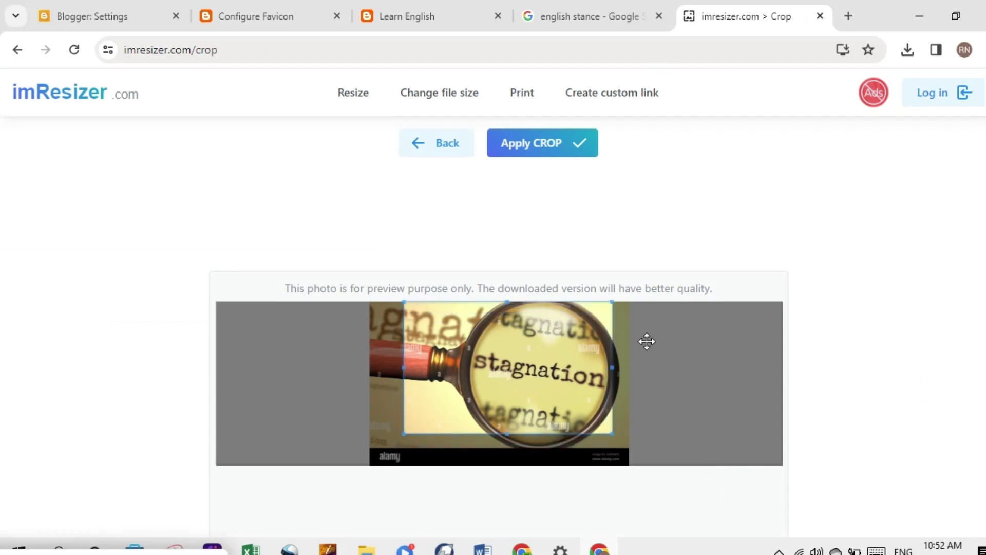
click(431, 150)
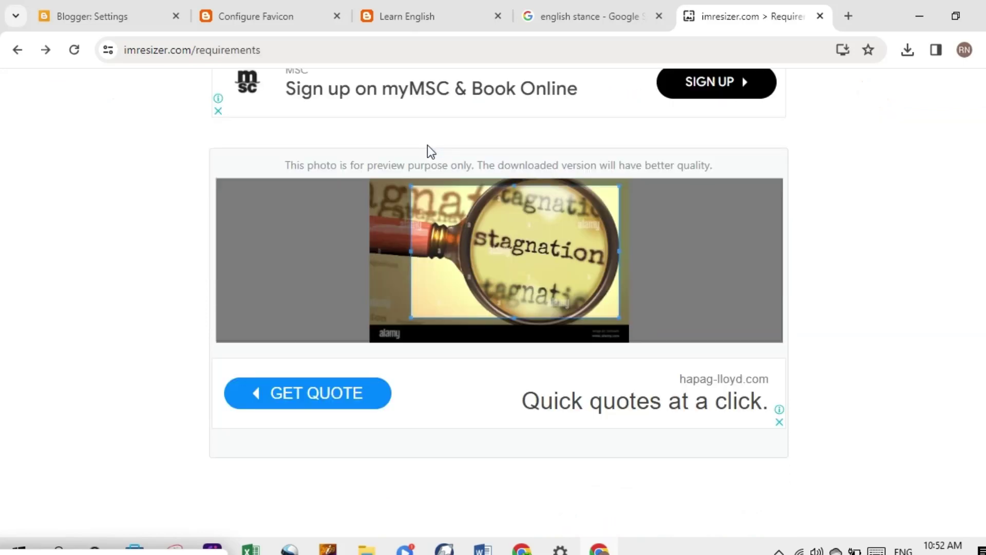
scroll(2, 295, down, 2)
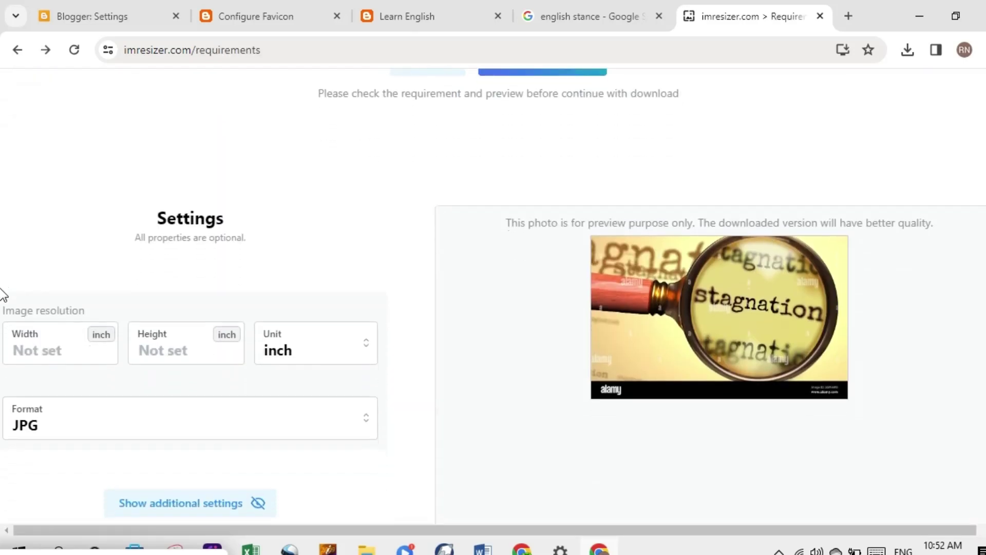
scroll(2, 296, down, 3)
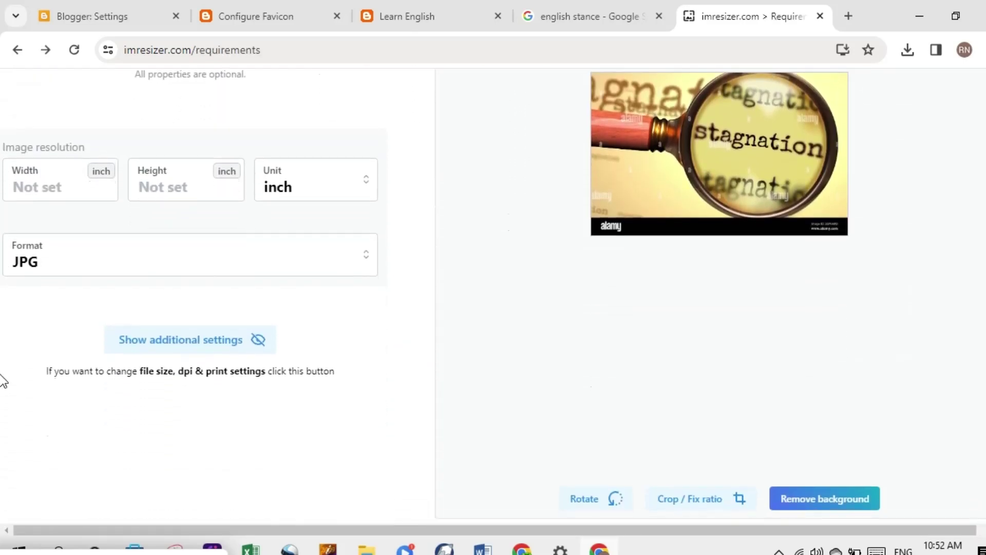
scroll(2, 395, down, 1)
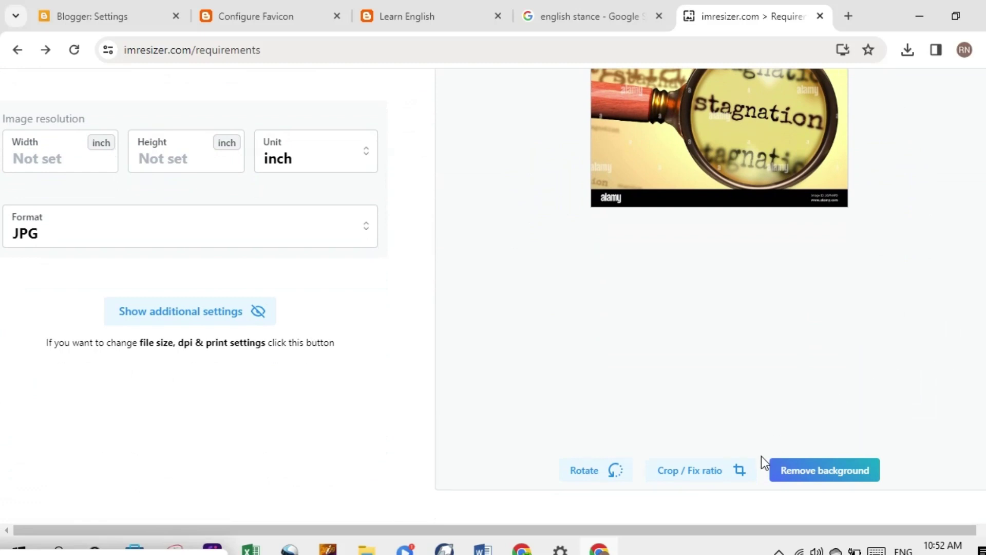
click(598, 473)
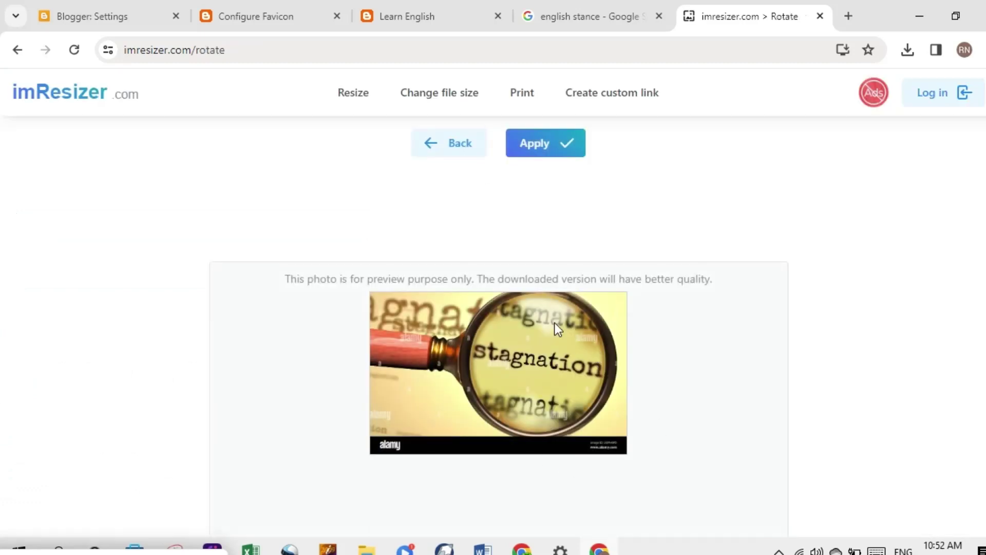
click(430, 146)
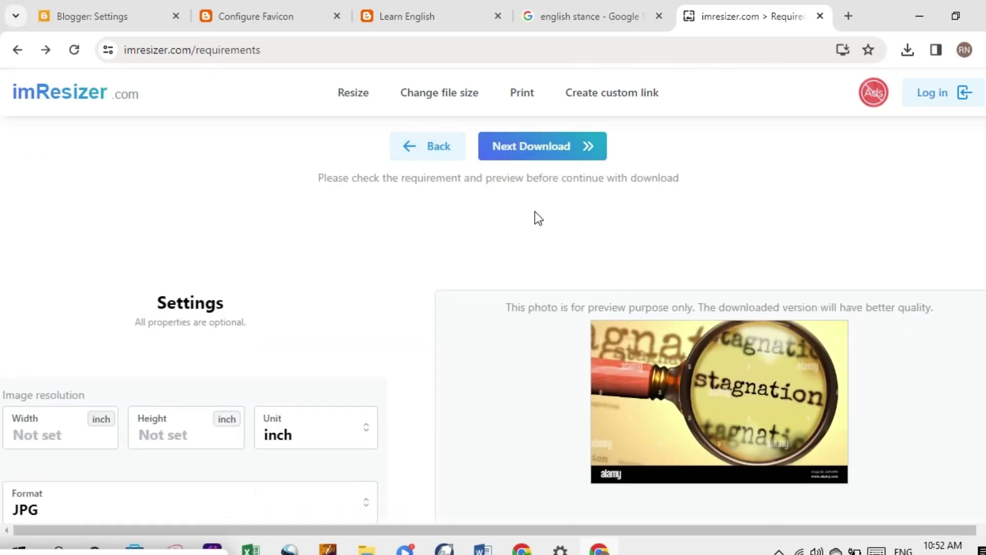
Open the rotate tool for the image, flip it horizontally, vertically and horizontally again, and return to the image settings
scroll(2, 257, down, 5)
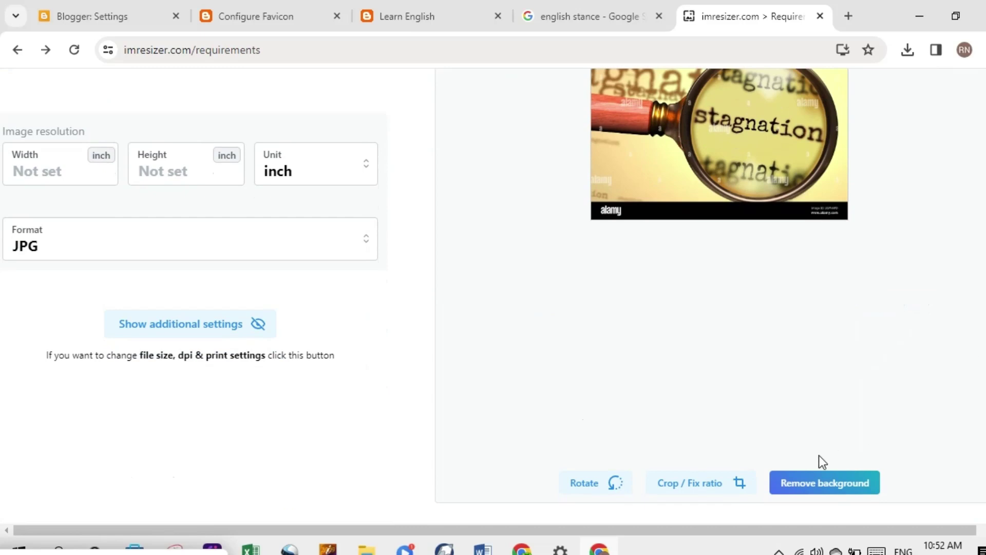
click(599, 486)
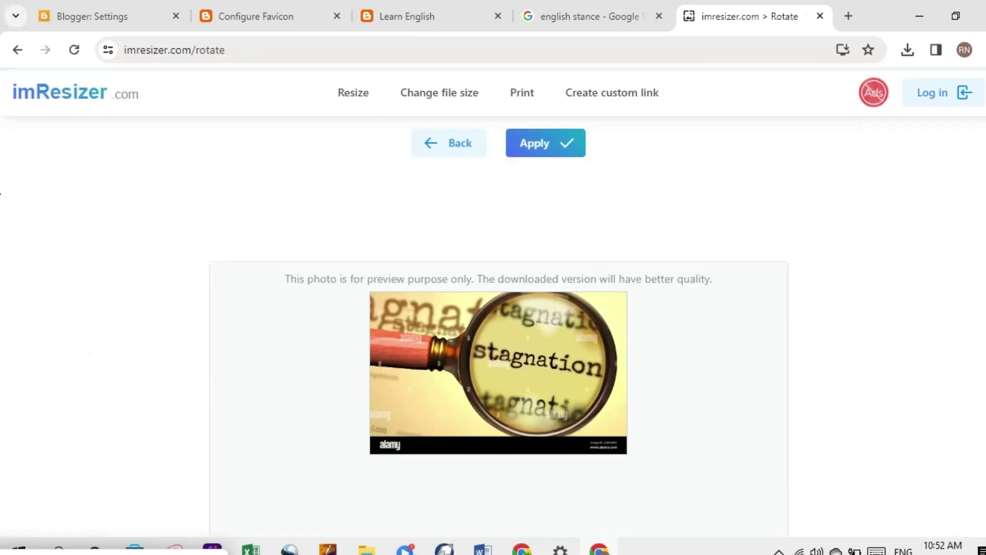
scroll(3, 175, down, 3)
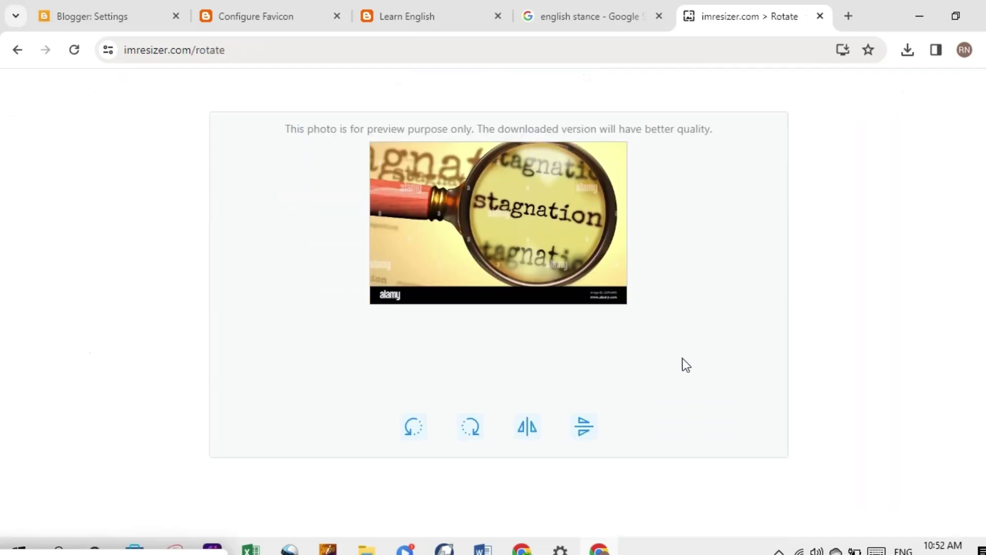
click(529, 439)
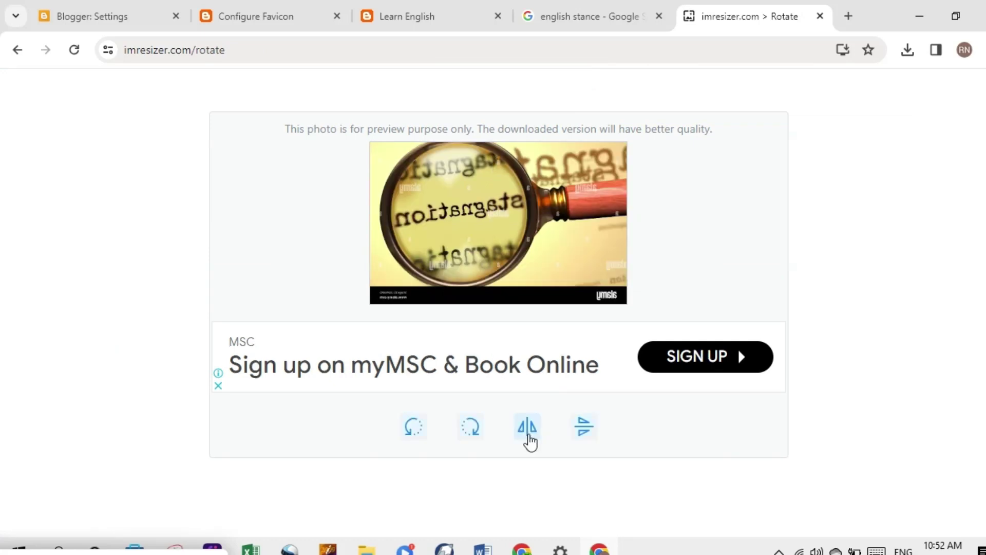
click(579, 431)
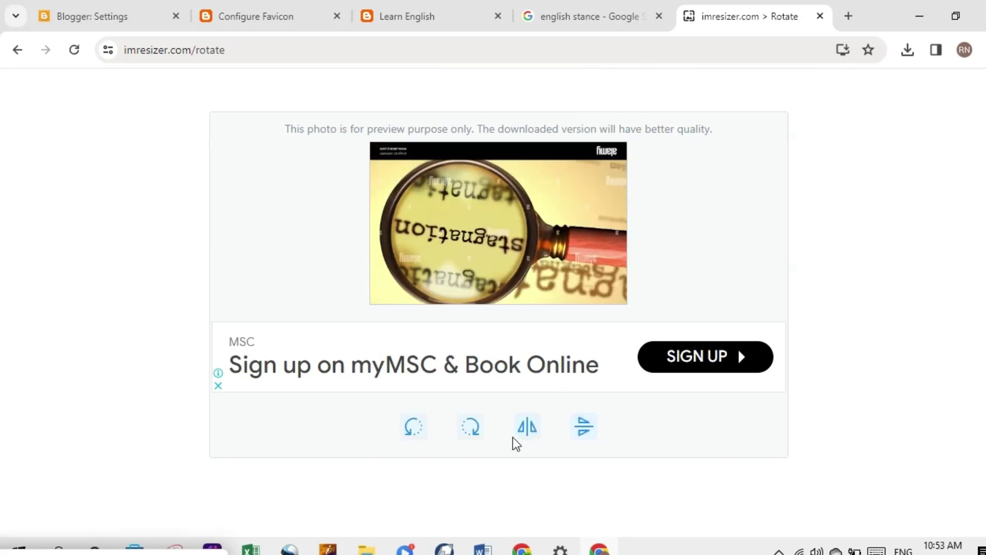
click(526, 435)
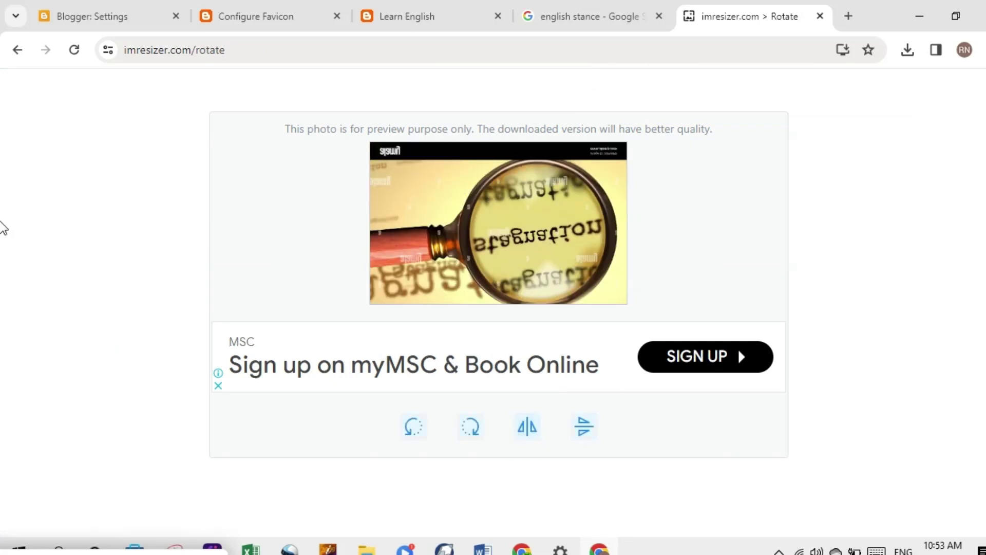
scroll(969, 161, up, 3)
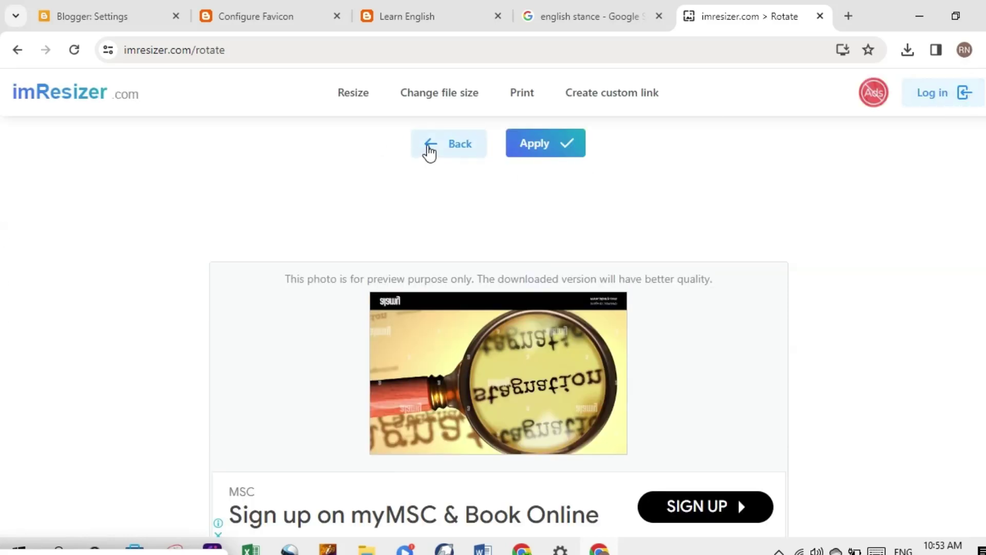
click(430, 149)
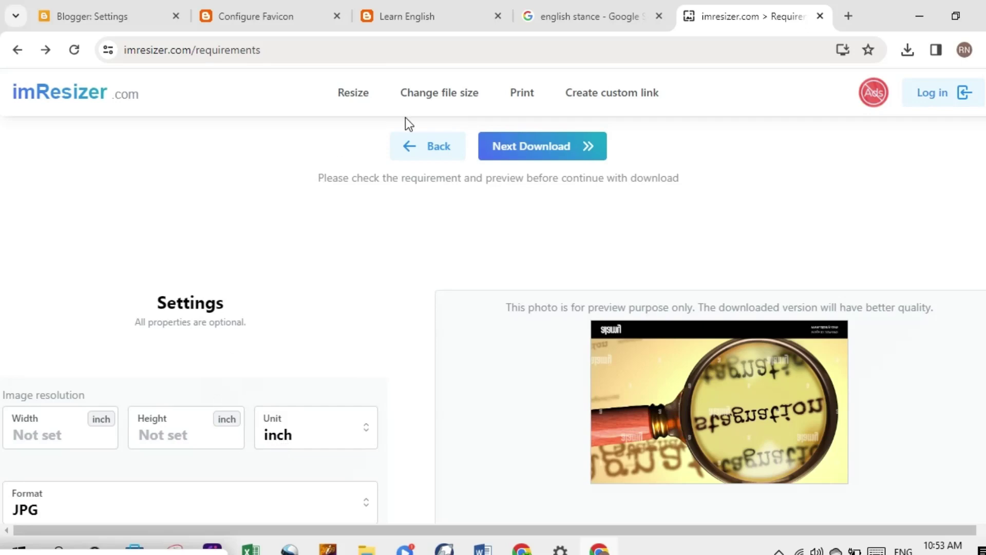
Examine the available output formats, the width and height fields, and the resolution units in the image settings
scroll(2, 216, down, 4)
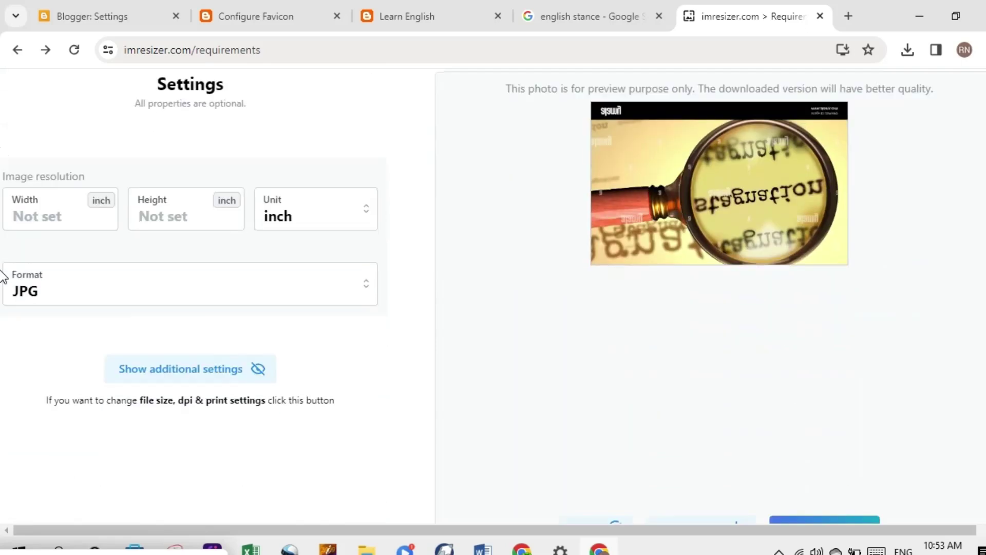
click(366, 296)
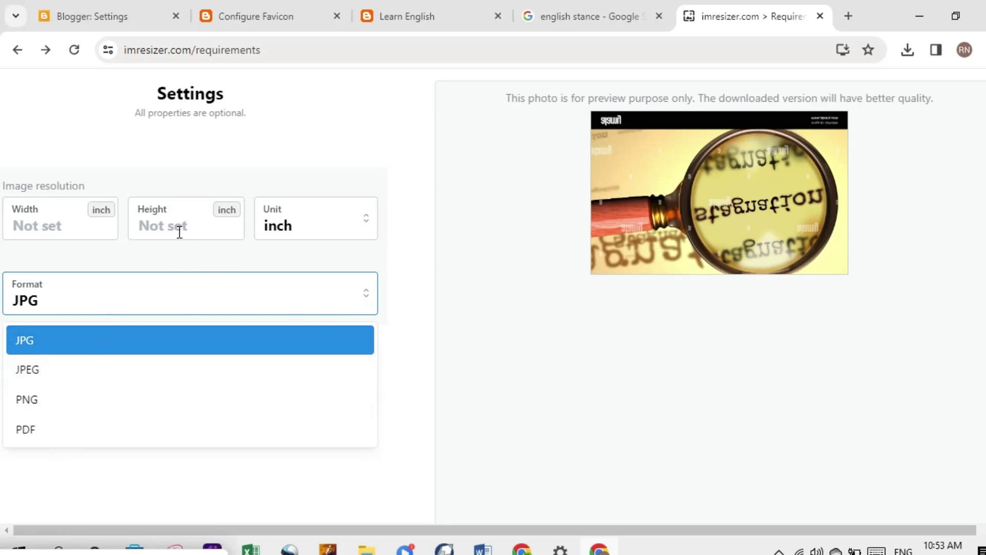
click(50, 221)
click(48, 214)
click(163, 221)
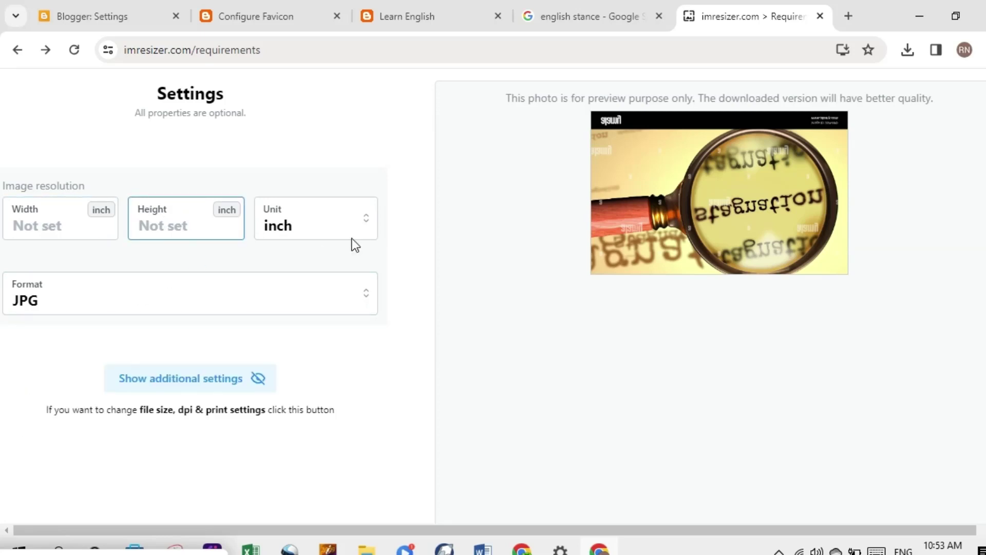
click(365, 226)
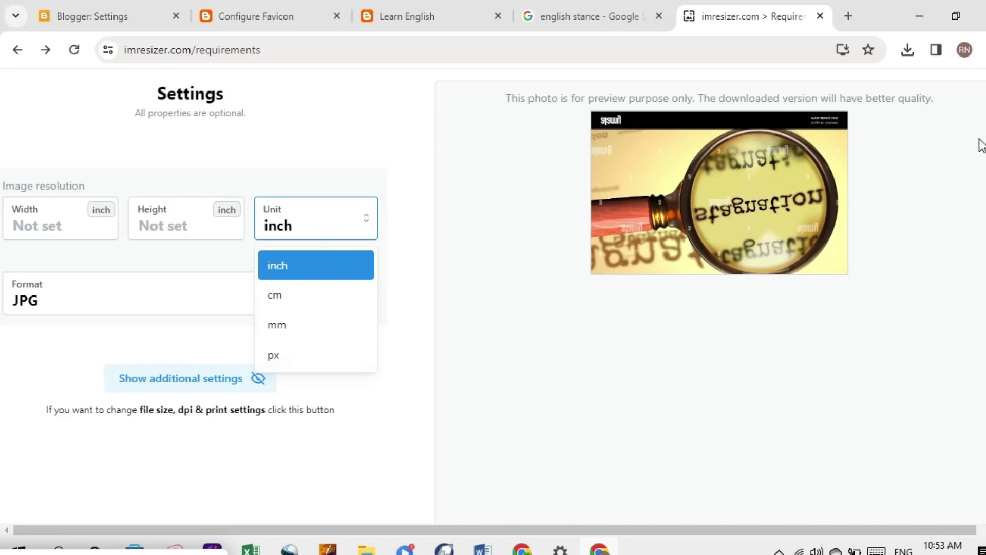
Open imResizer's tool for changing the image file size, dismissing the advertisement, and bring its size settings into view
scroll(3, 228, up, 4)
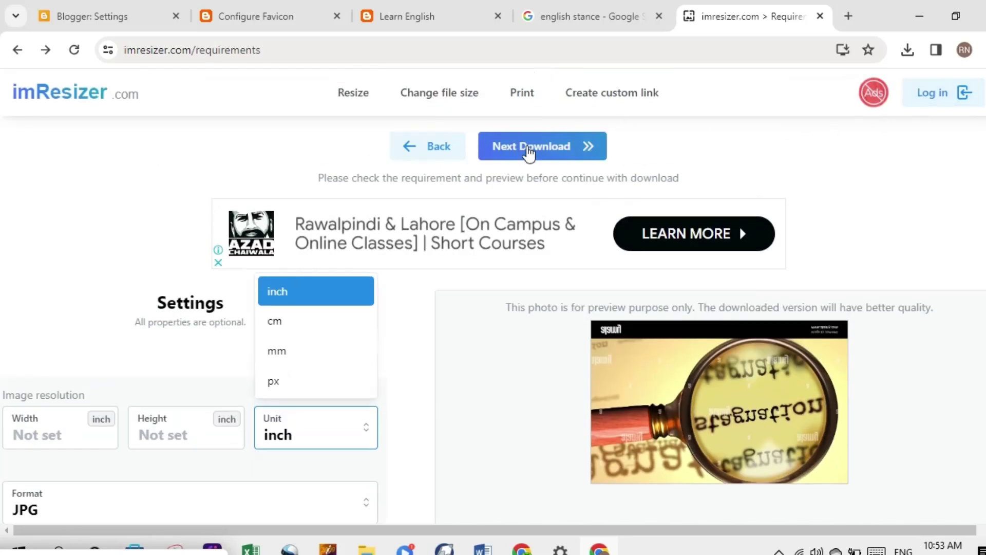
click(434, 101)
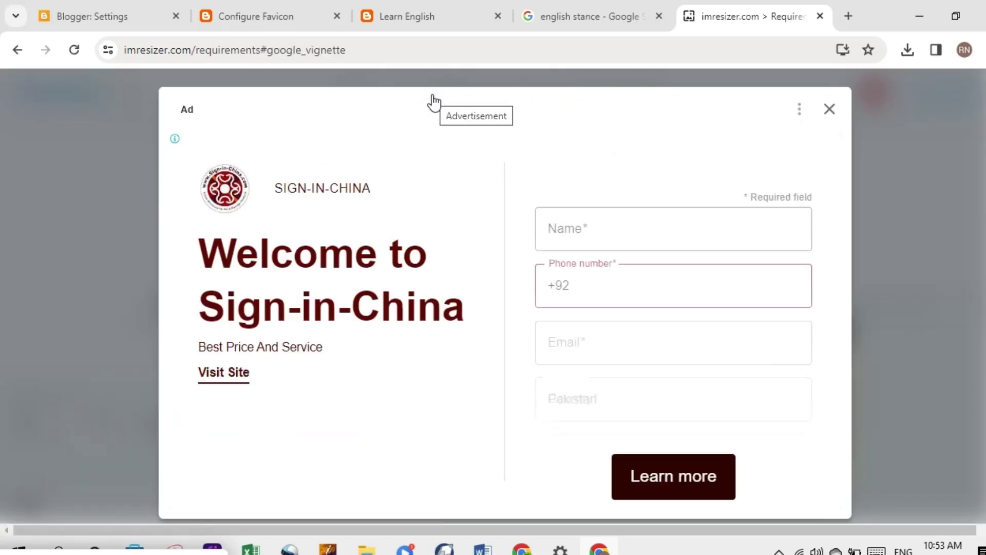
click(830, 109)
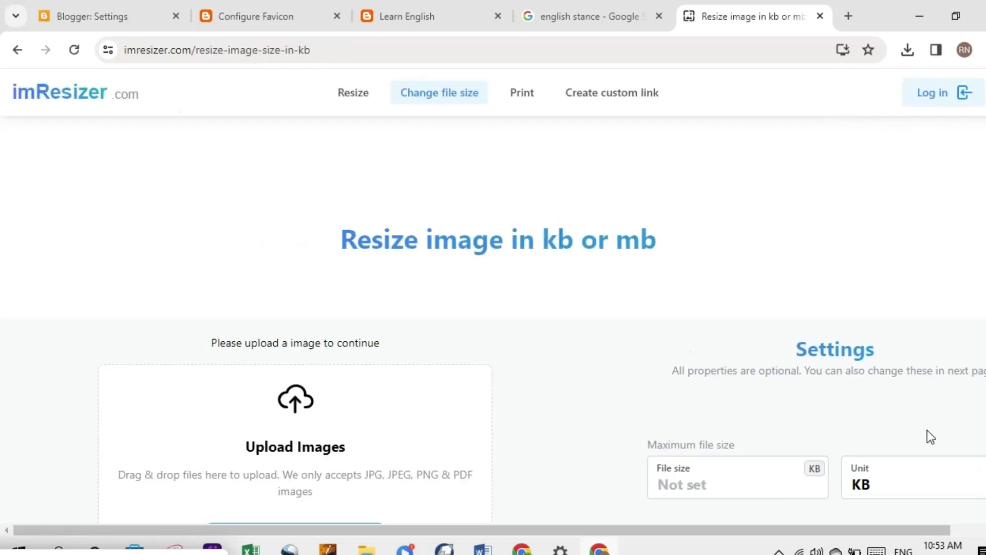
scroll(3, 105, down, 5)
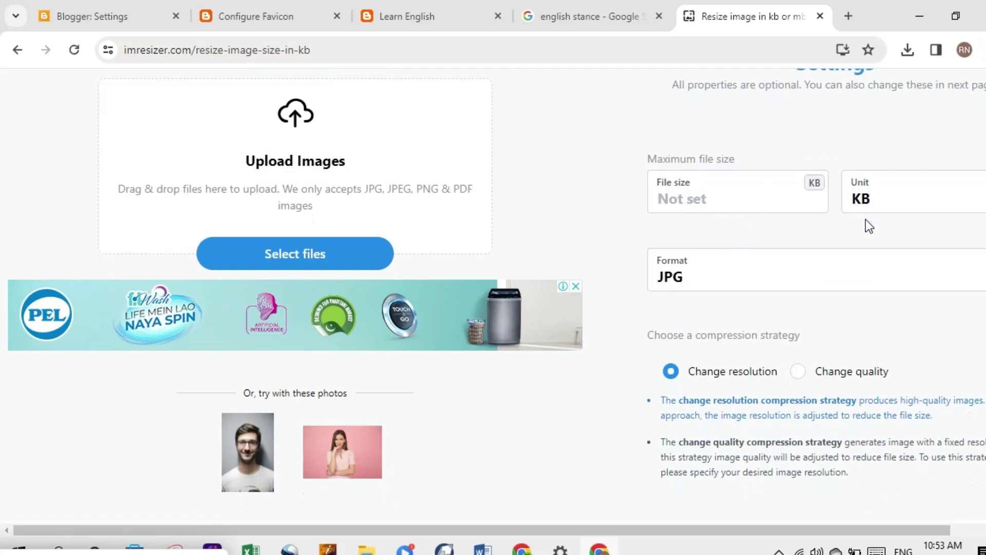
Recheck Blogger's favicon requirements and upload the first stagnation magnifying-glass image from Downloads to imResizer's file-size tool
click(257, 2)
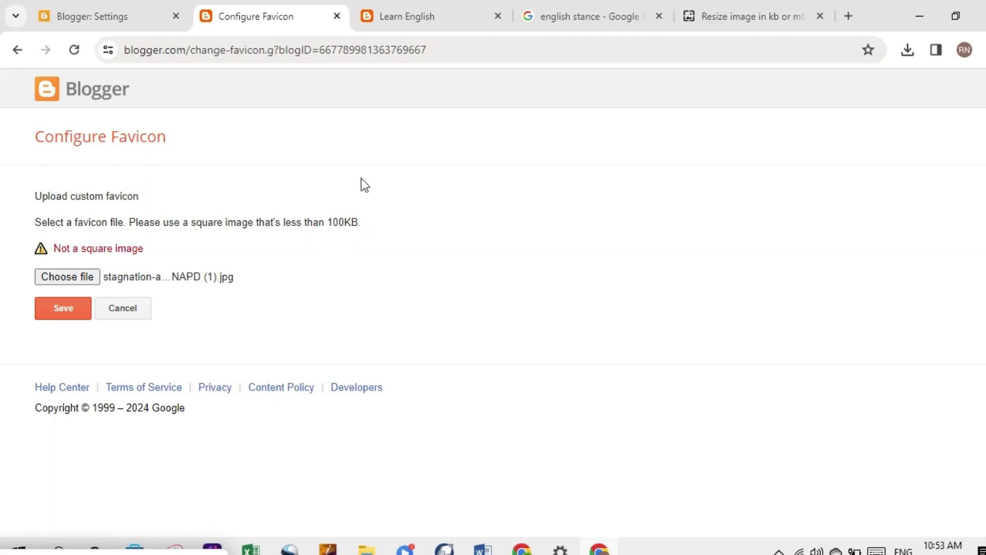
click(712, 17)
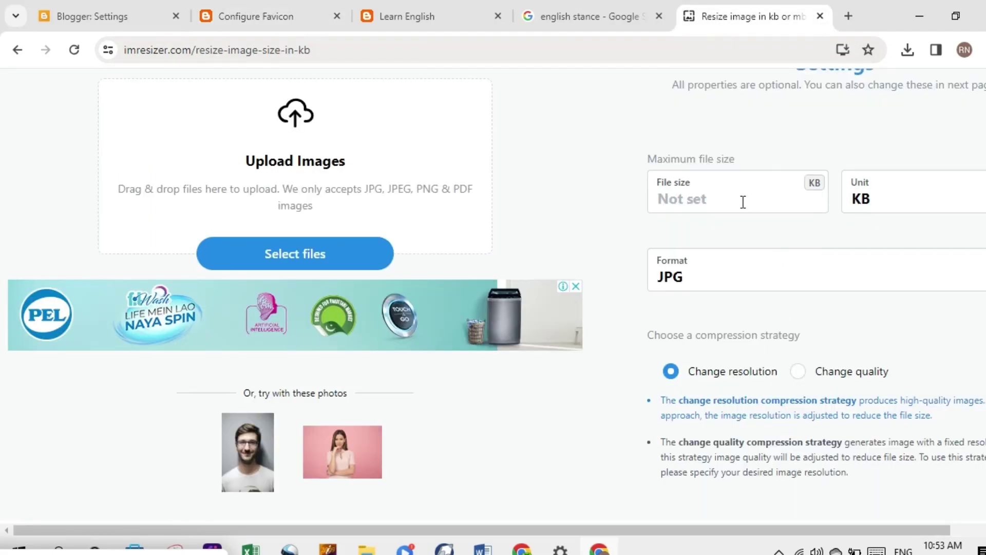
click(705, 198)
click(281, 257)
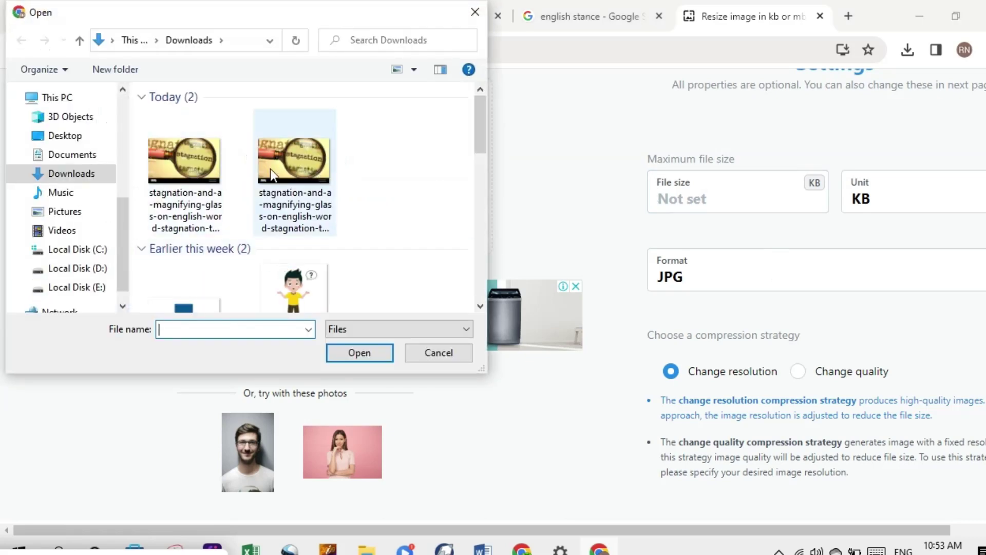
click(190, 154)
click(355, 355)
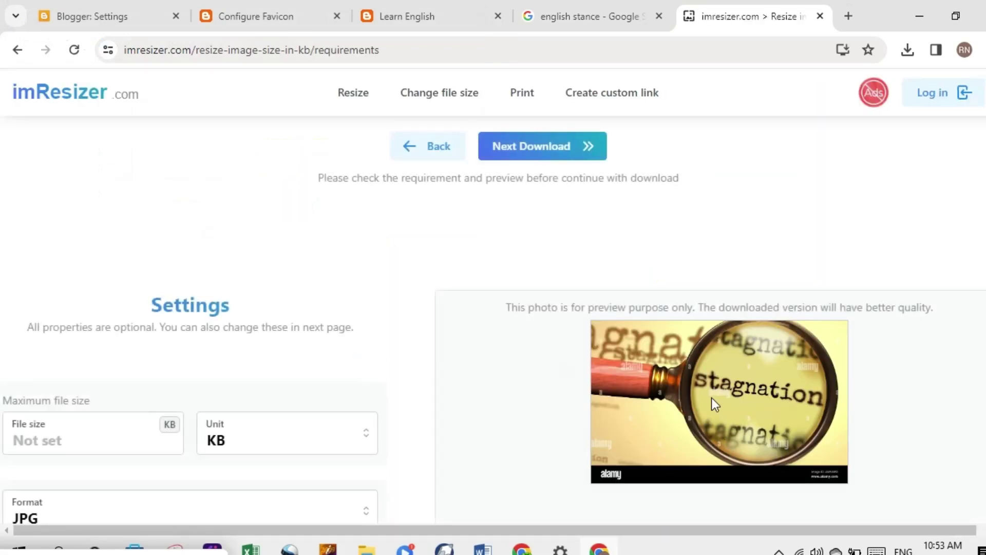
Set the image's maximum file size to 100 KB and download the resized JPG
click(95, 436)
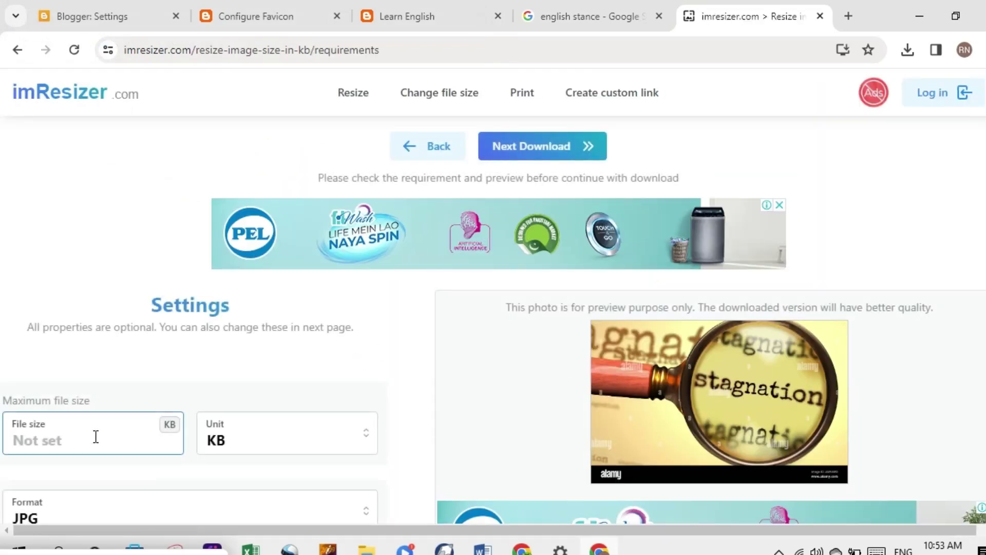
text(100)
scroll(3, 208, down, 5)
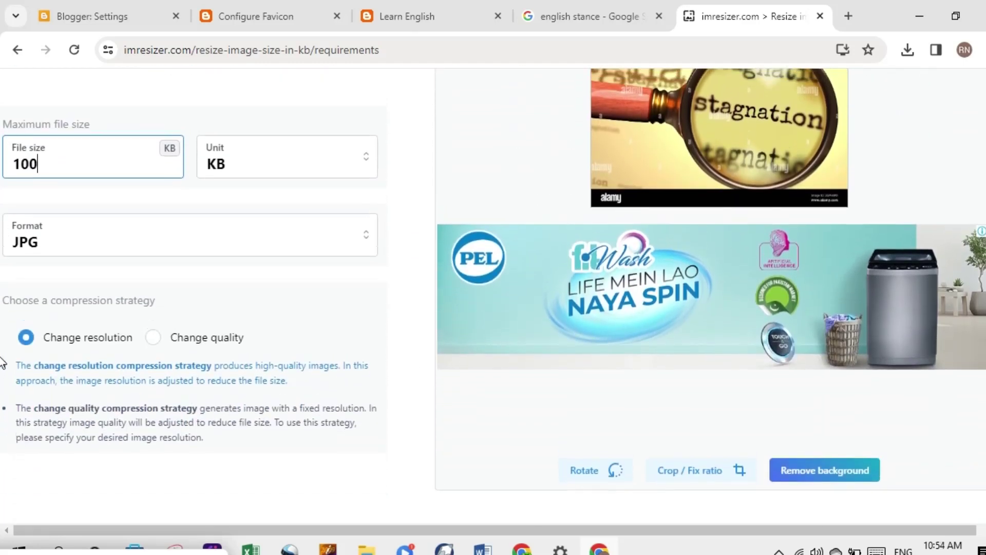
scroll(2, 354, up, 2)
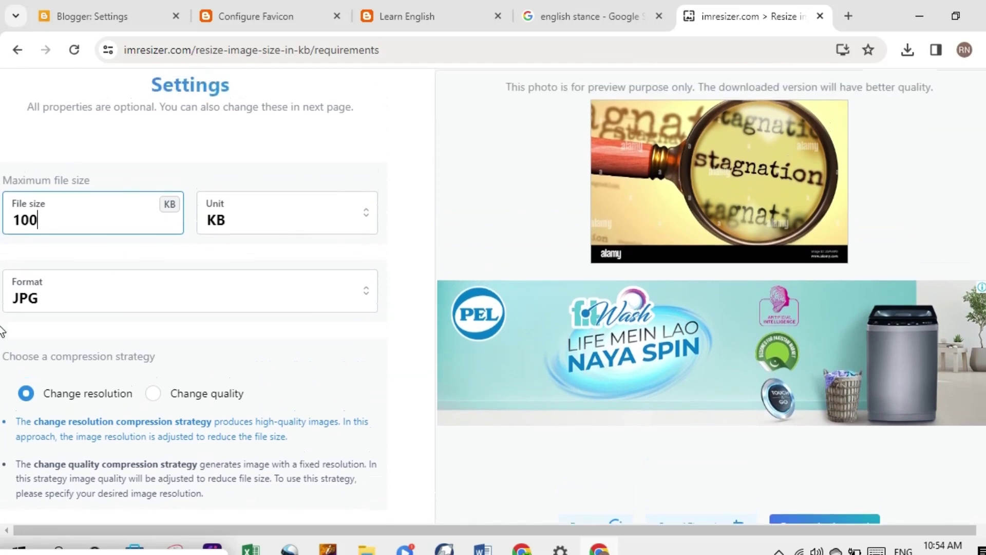
scroll(1, 308, up, 2)
scroll(2, 257, down, 1)
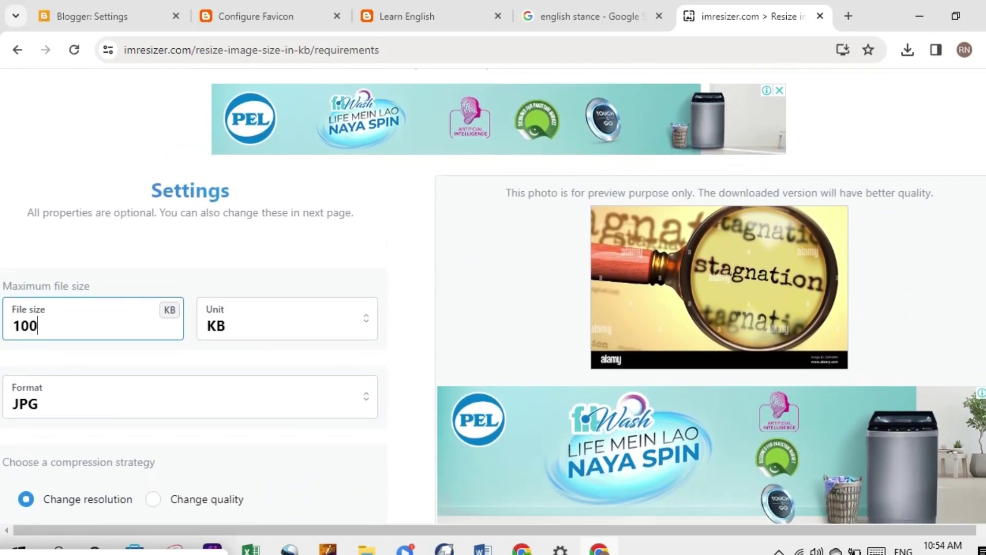
scroll(2, 255, up, 2)
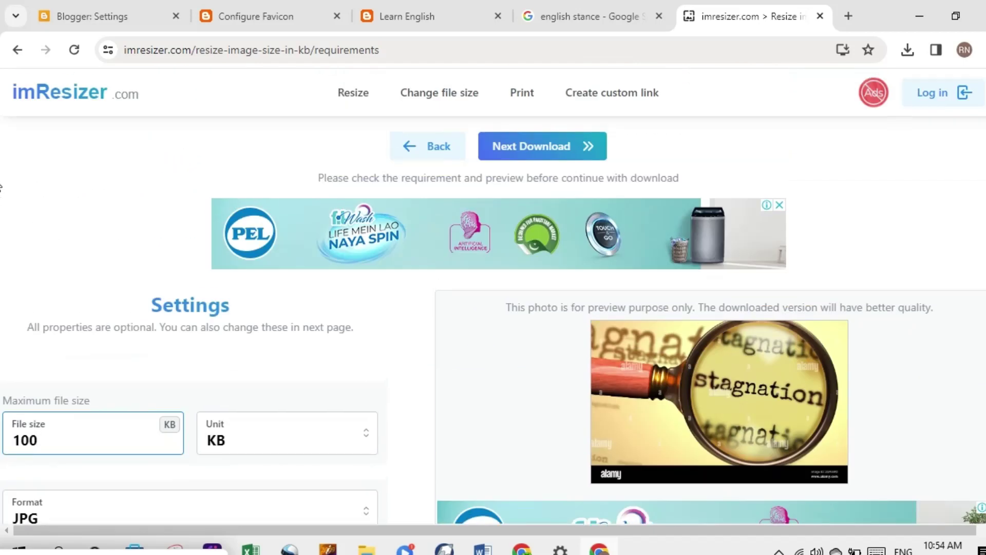
click(537, 150)
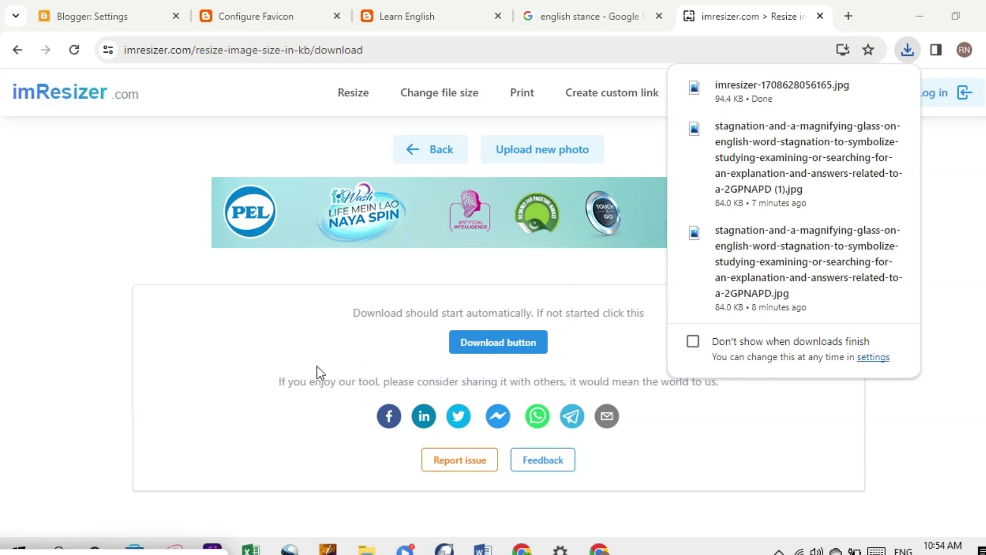
click(255, 16)
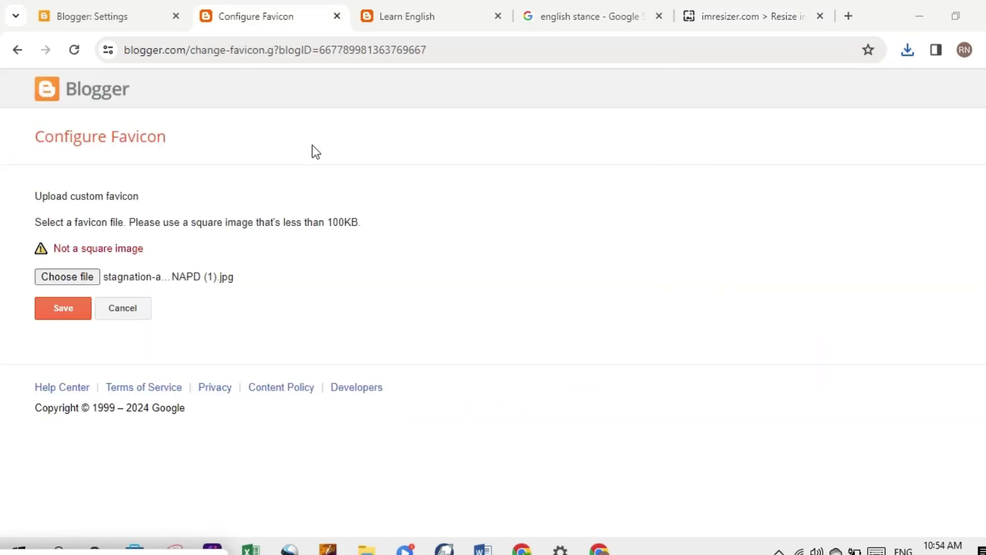
click(73, 274)
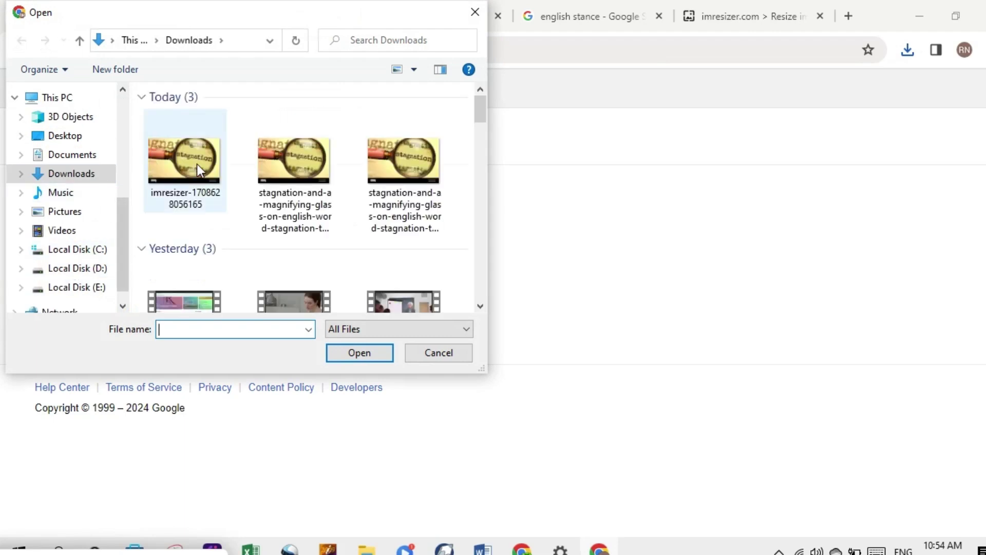
click(185, 167)
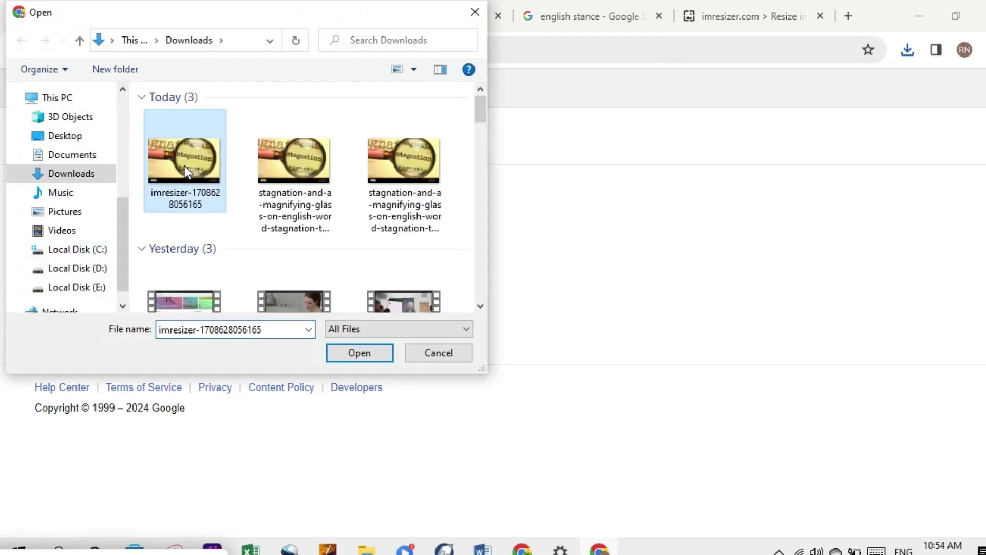
click(359, 354)
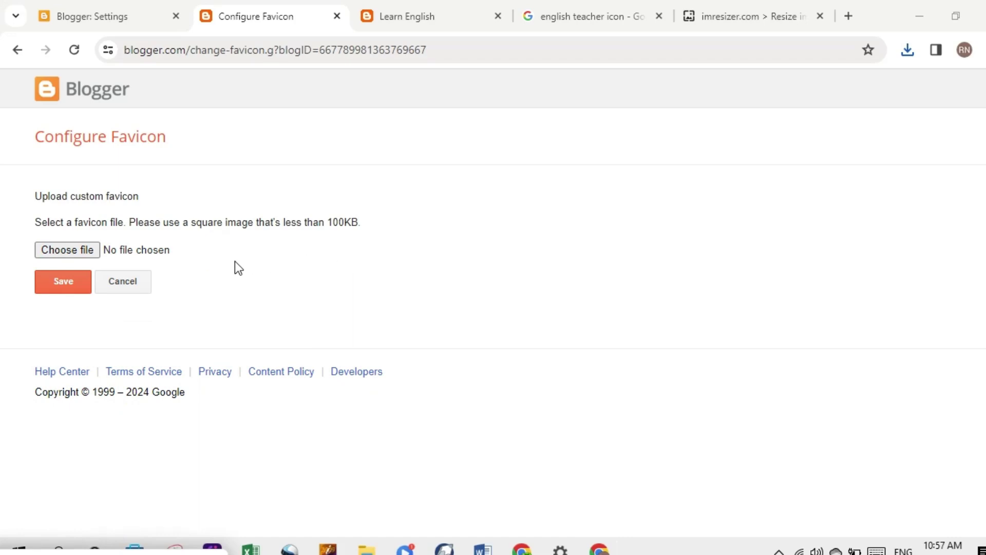
Choose the English Teacher logo named download from the Downloads folder as the blog's favicon file
click(80, 251)
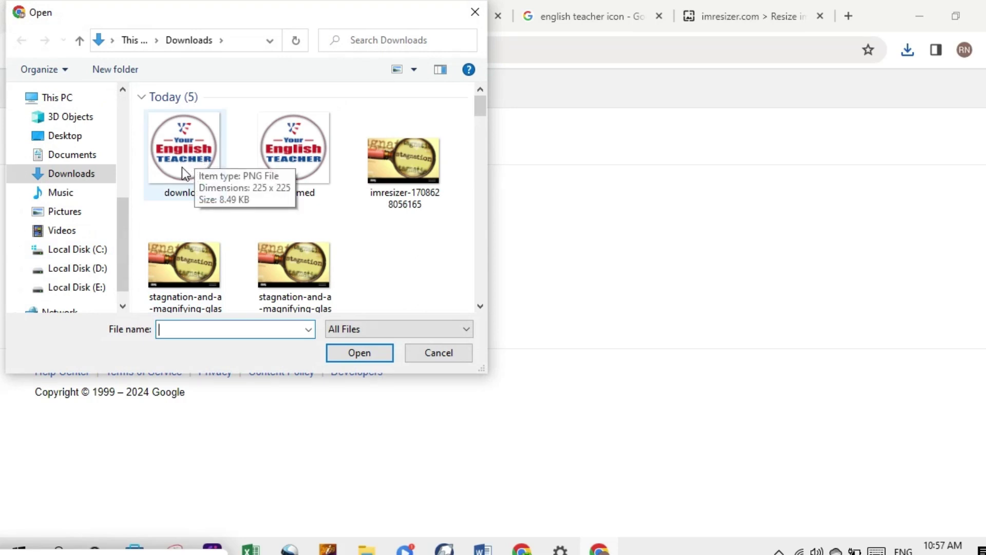
click(192, 158)
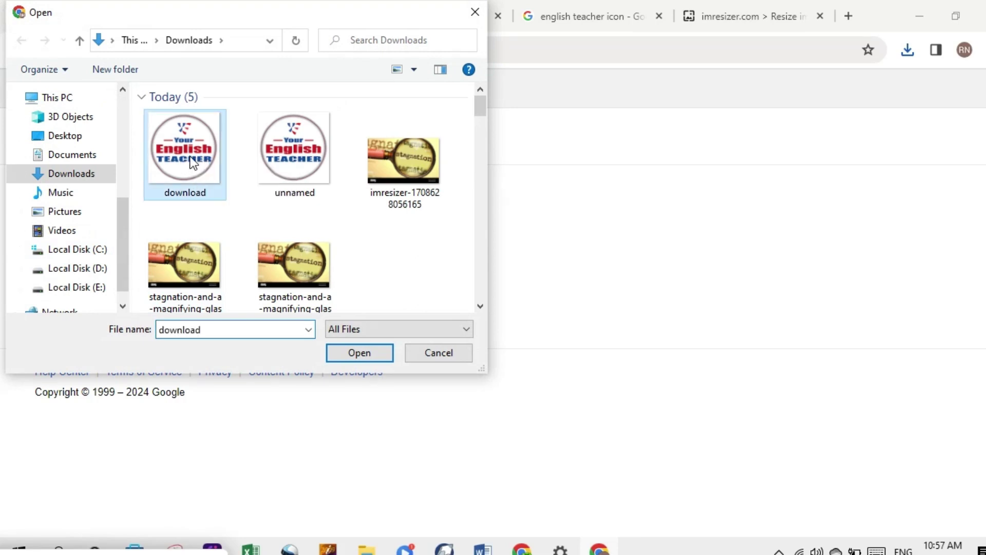
click(365, 351)
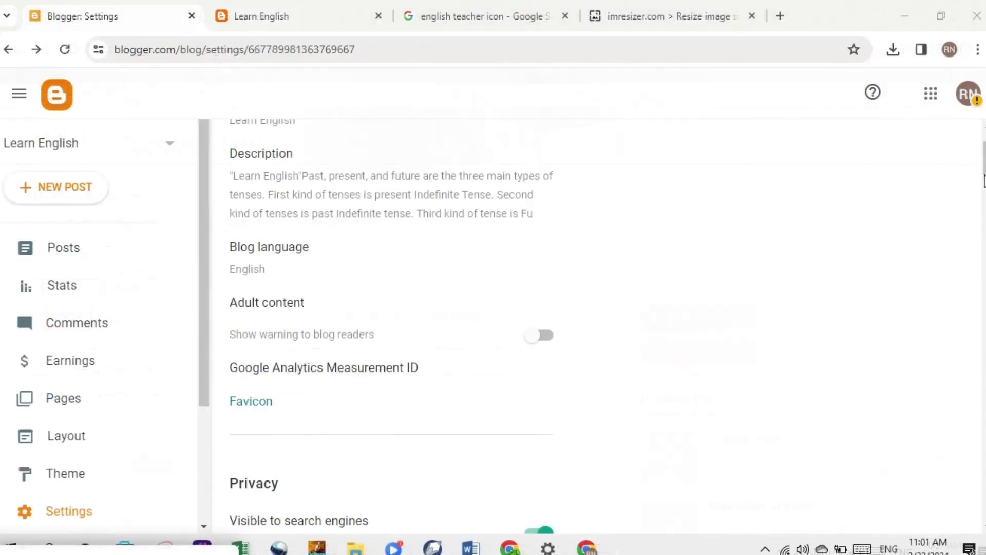
Go through the Privacy, Publishing and HTTPS settings to Permissions, and save Reader access as Public
scroll(390, 329, down, 2)
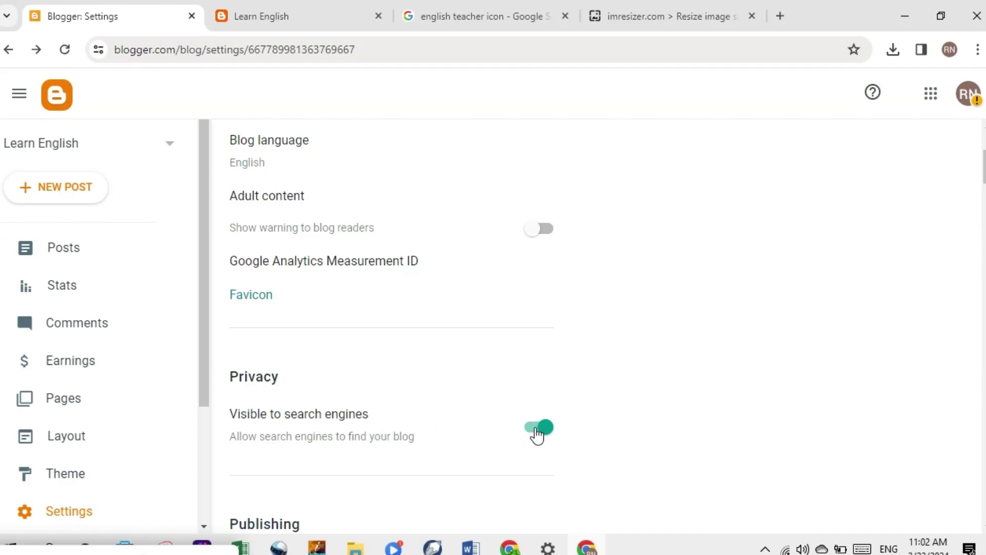
scroll(977, 201, down, 5)
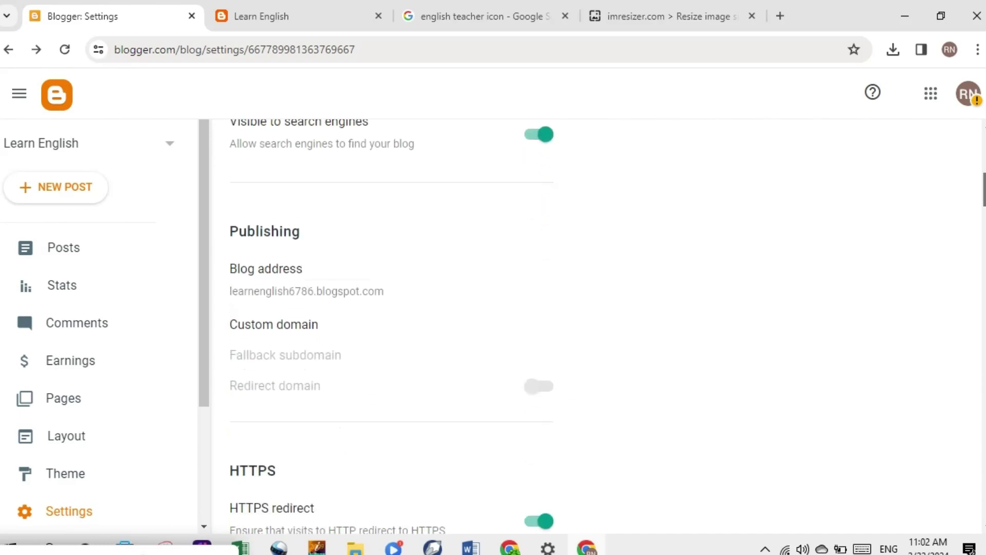
scroll(637, 194, down, 2)
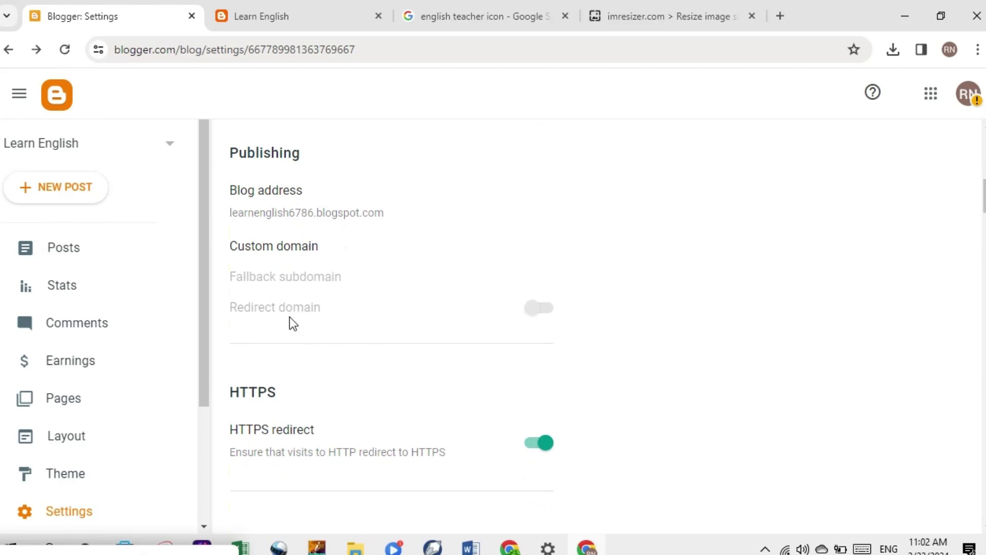
scroll(595, 328, down, 3)
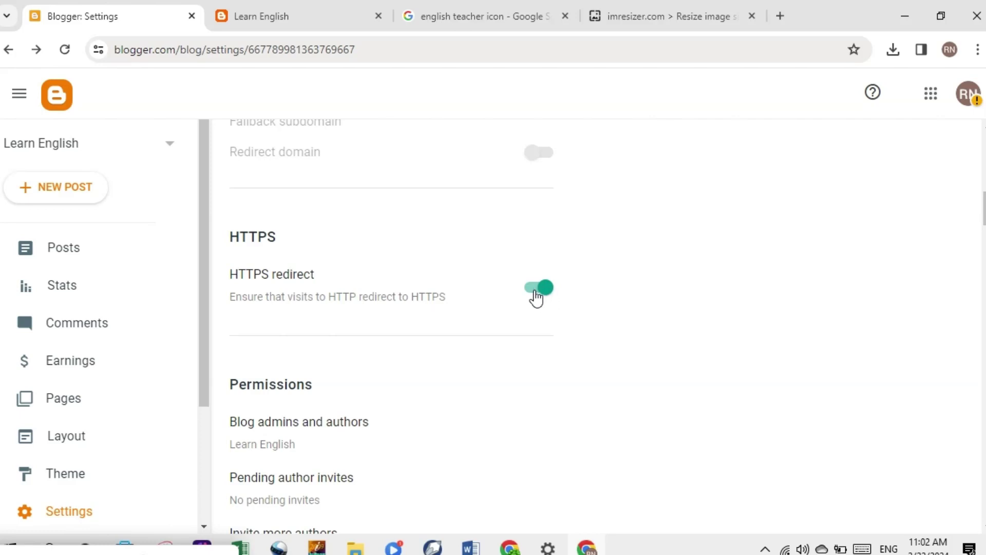
scroll(237, 389, down, 3)
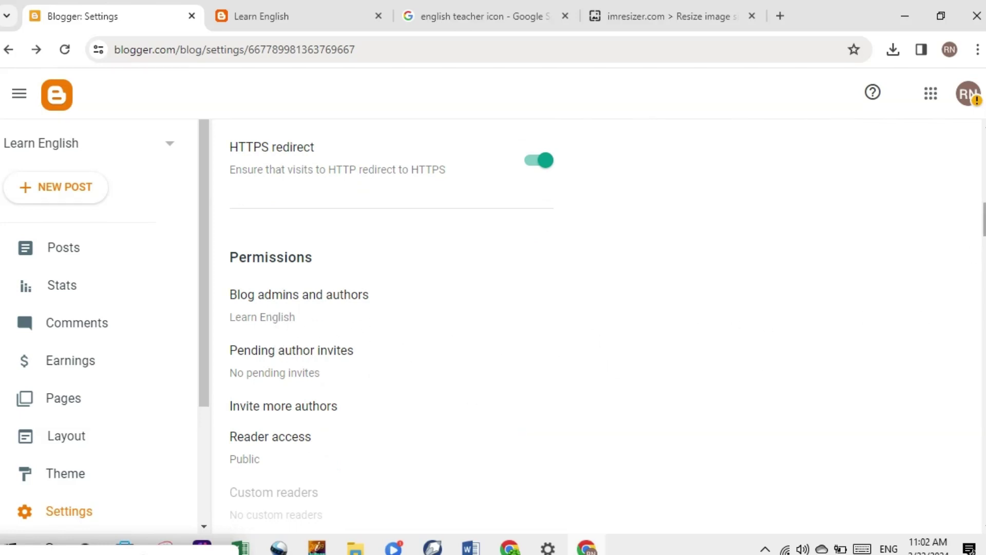
scroll(337, 250, down, 3)
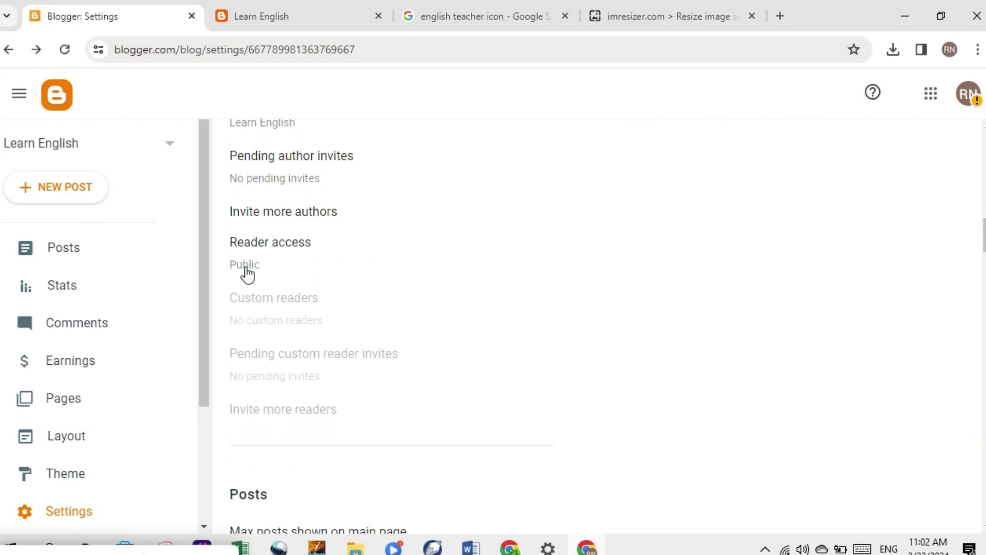
click(256, 274)
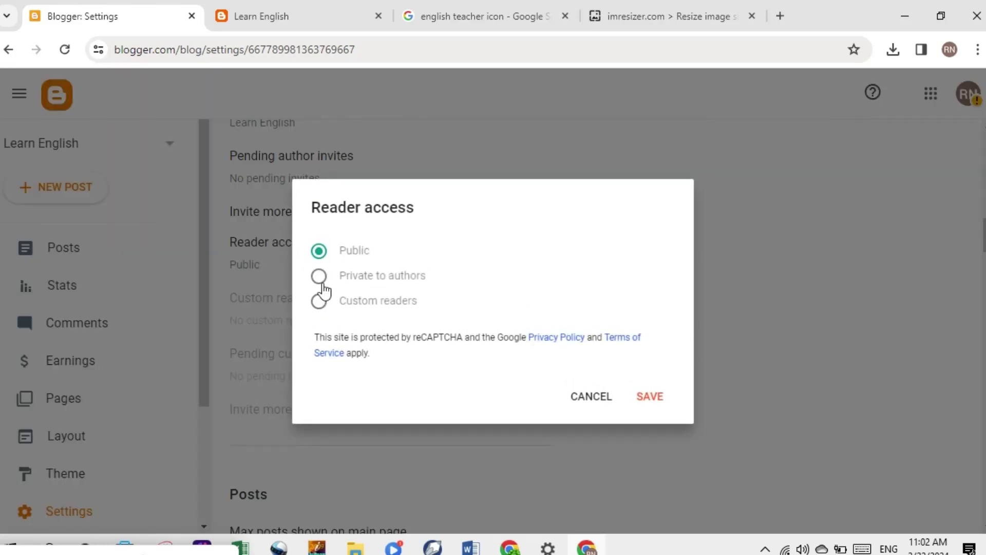
click(650, 396)
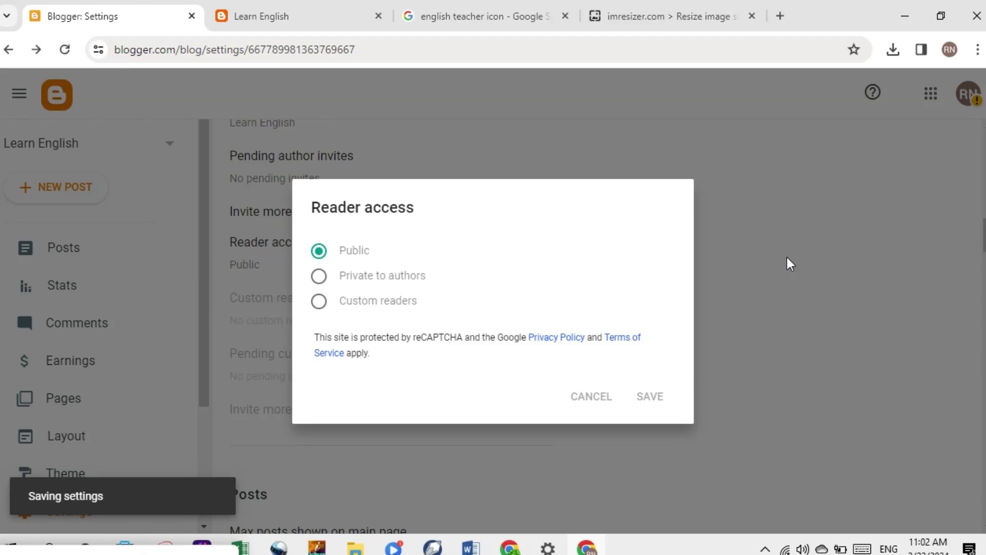
Switch Image lightbox off and back on in the Posts settings
scroll(606, 327, down, 6)
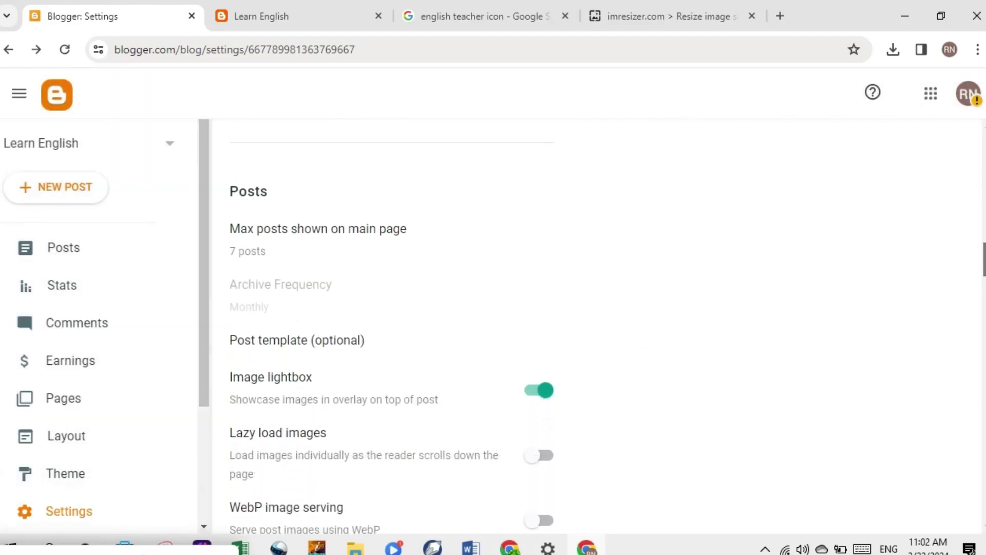
scroll(821, 298, down, 1)
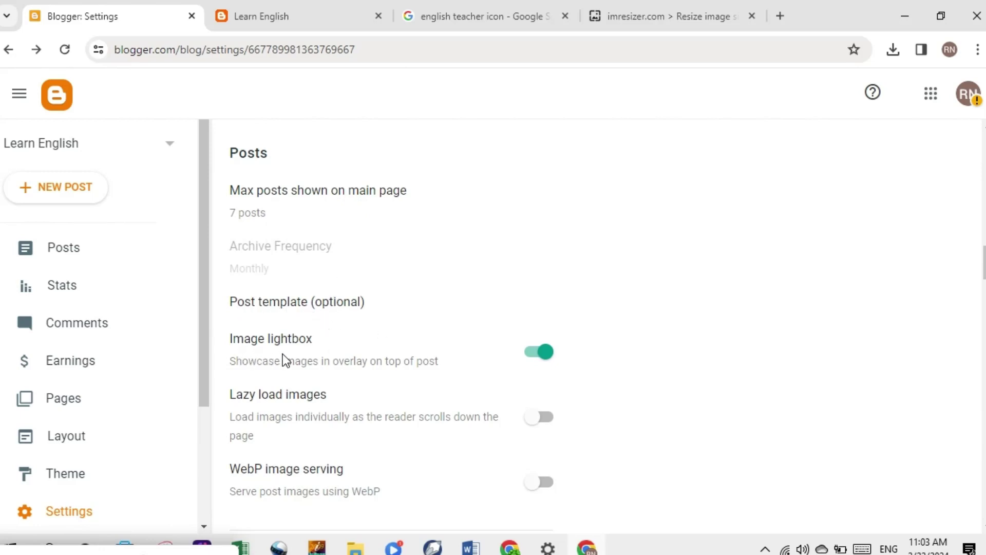
click(530, 356)
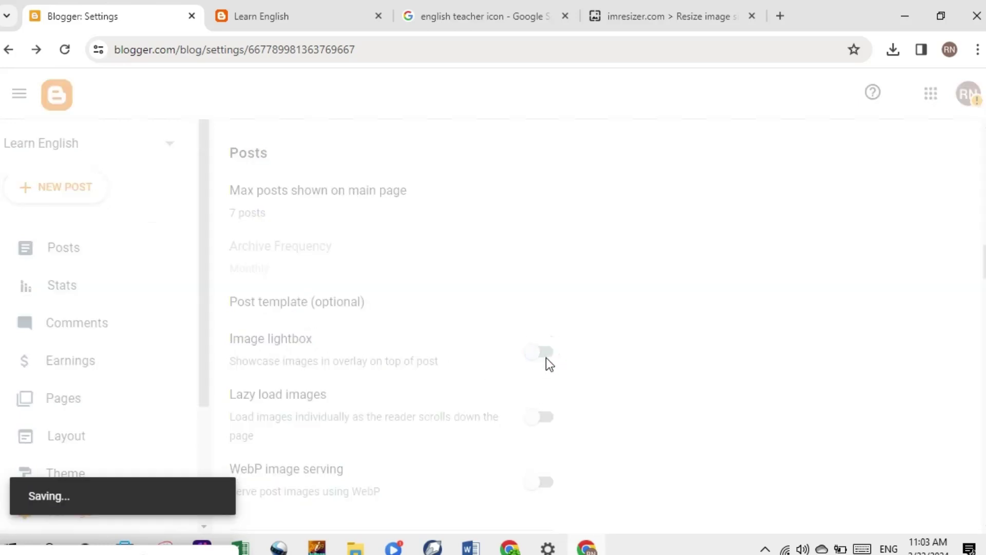
click(547, 354)
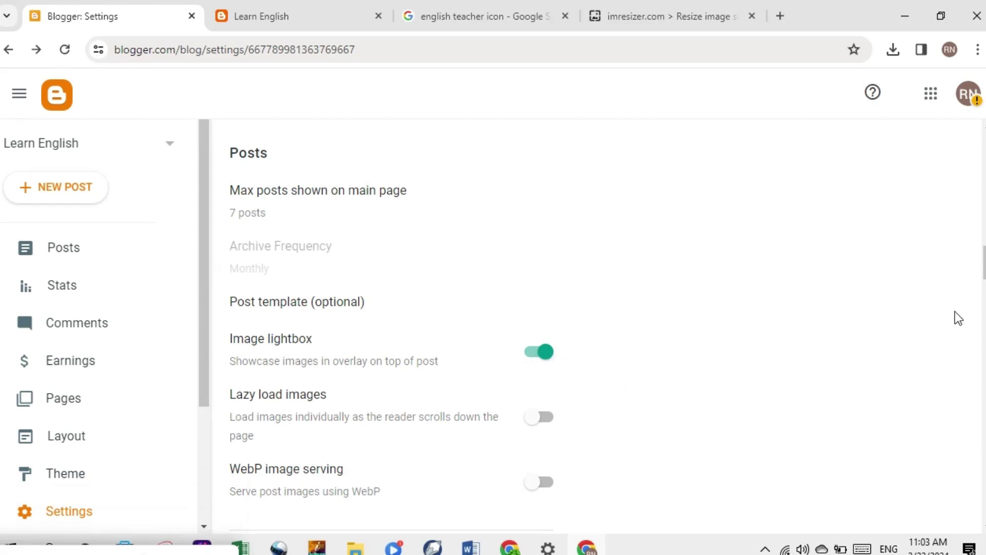
Review the blog's remaining Posts options and its Comments and Email settings, down to the Formatting section
scroll(958, 318, down, 3)
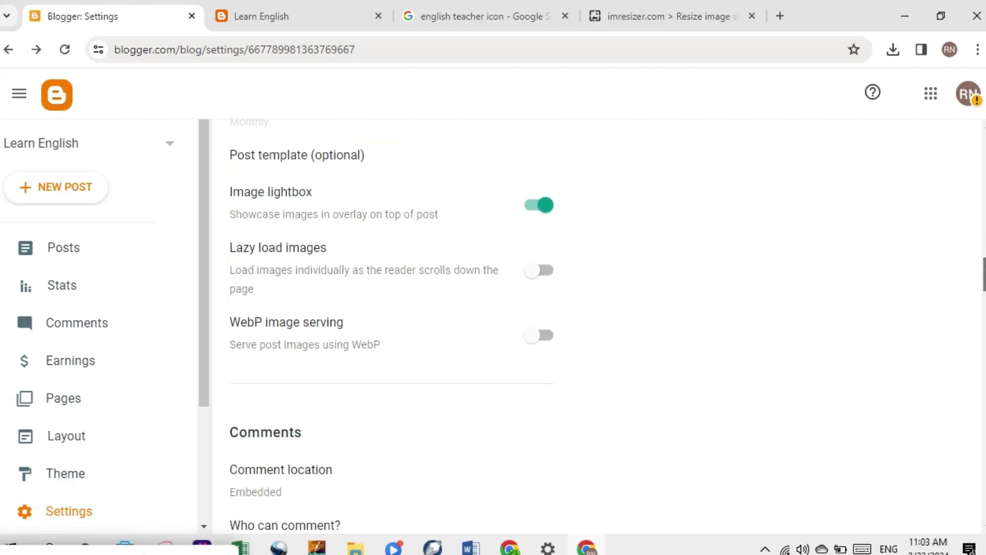
scroll(608, 328, down, 1)
scroll(607, 328, down, 1)
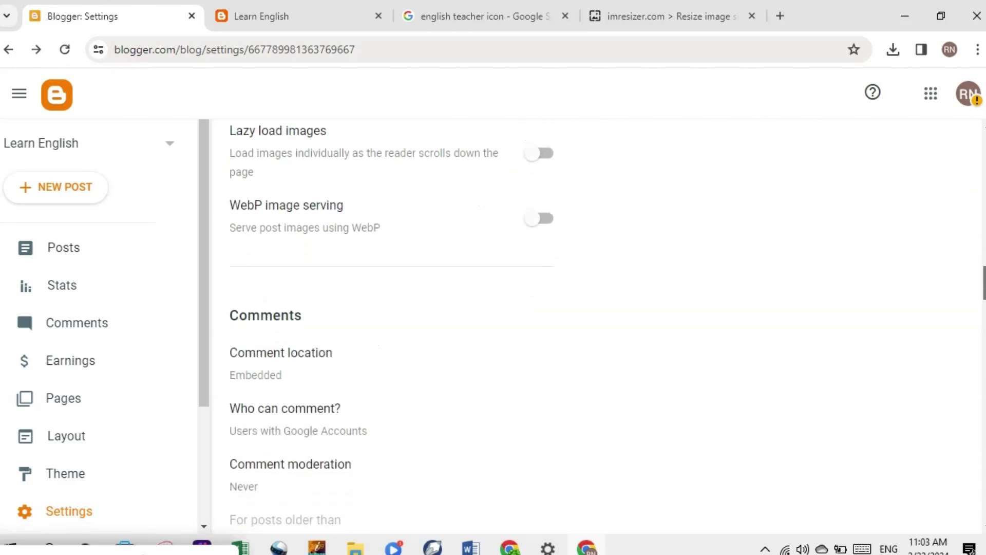
scroll(458, 372, down, 1)
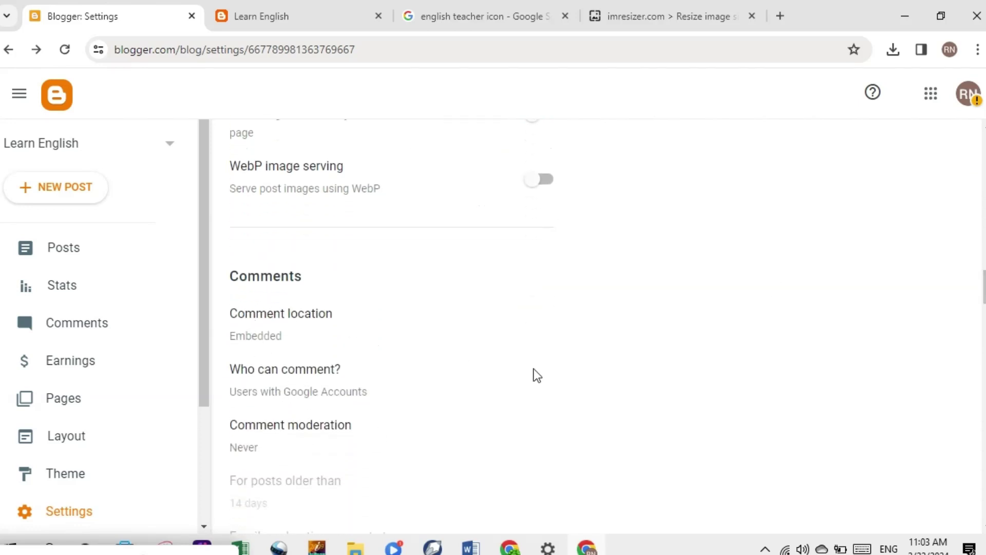
scroll(982, 287, down, 3)
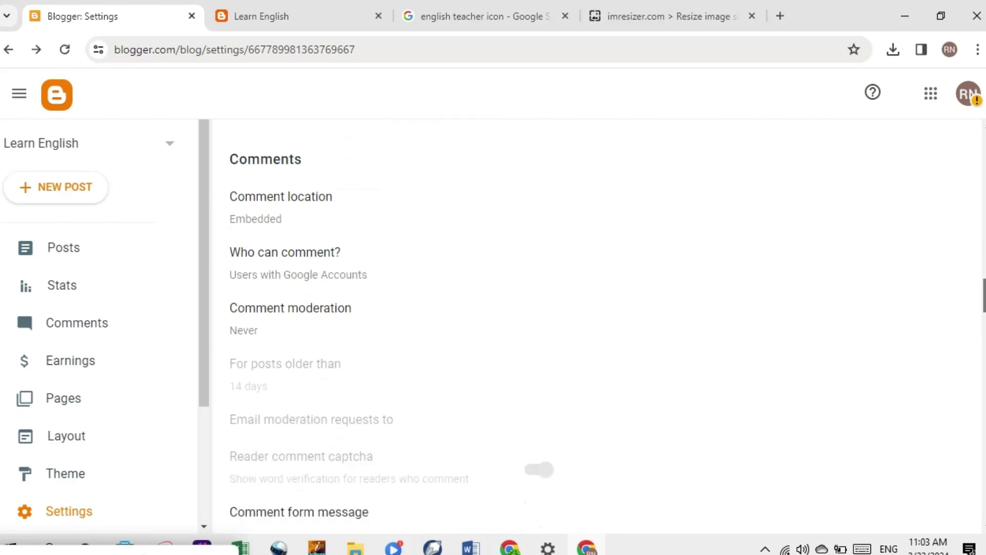
scroll(982, 288, down, 2)
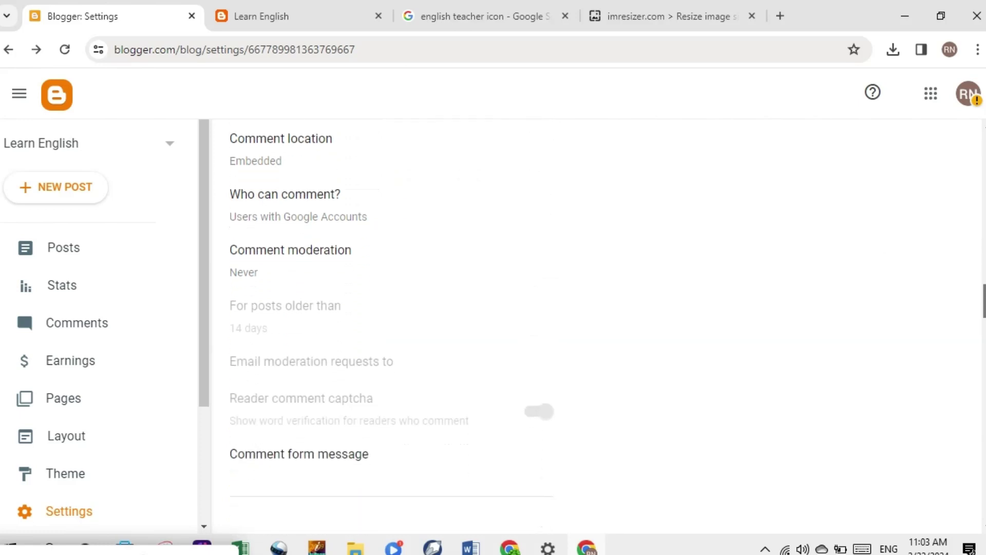
scroll(982, 287, down, 6)
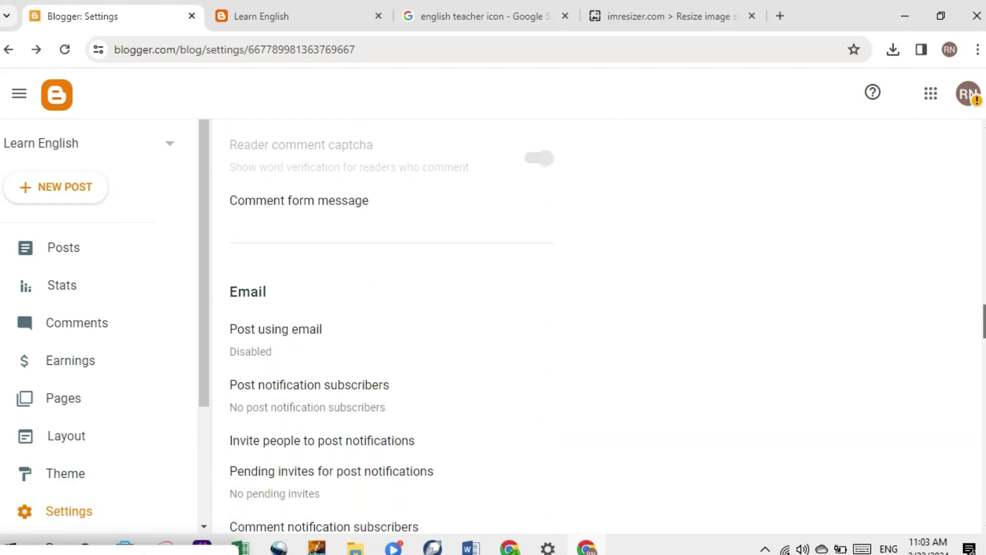
scroll(982, 287, down, 3)
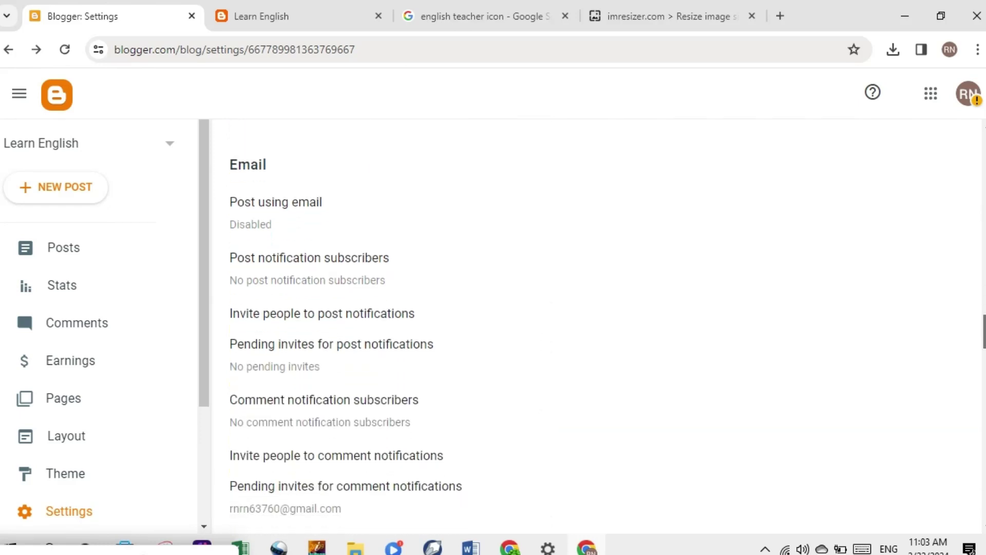
scroll(982, 288, down, 1)
scroll(981, 287, down, 5)
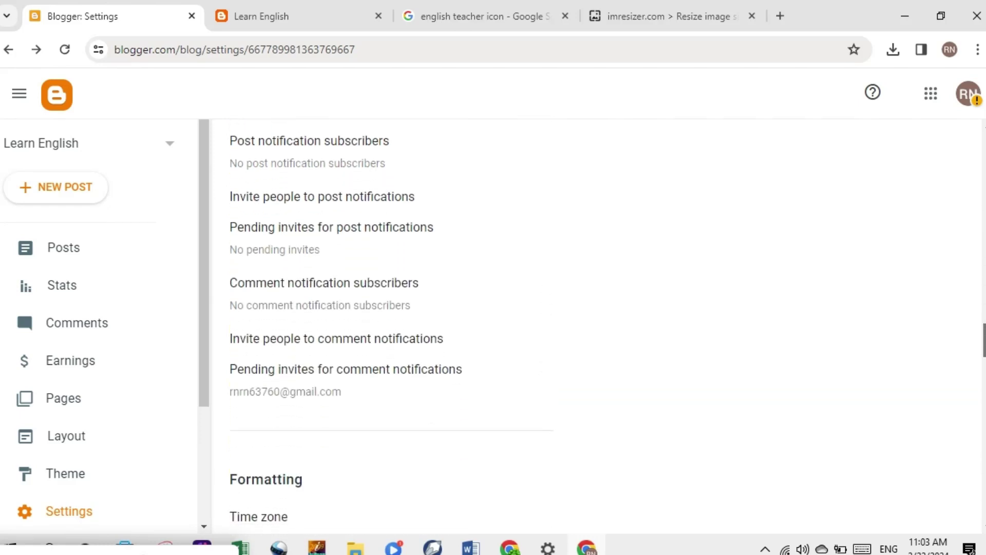
scroll(982, 288, down, 2)
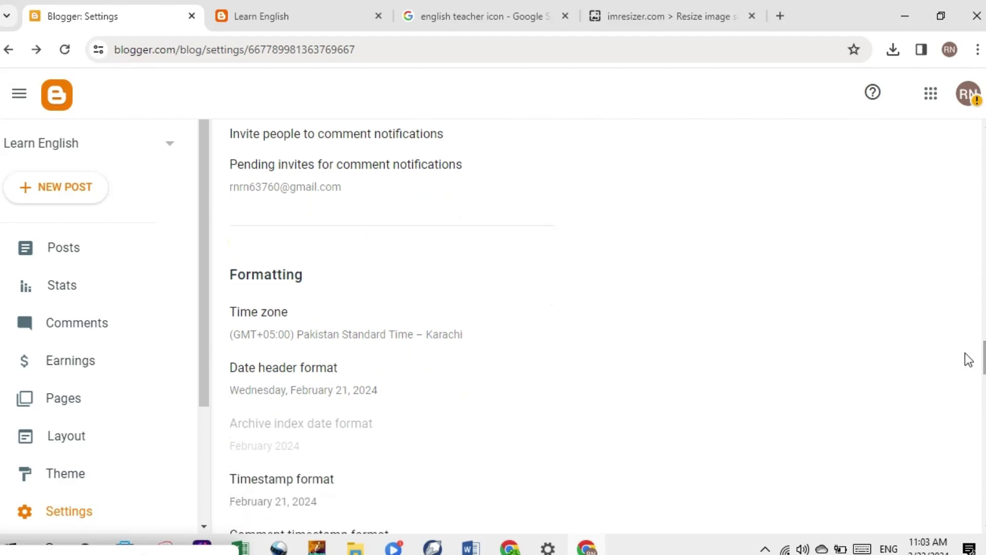
Find (GMT+05:00) Pakistan Standard Time – Karachi among the time zones and save it as the blog's time zone
click(371, 337)
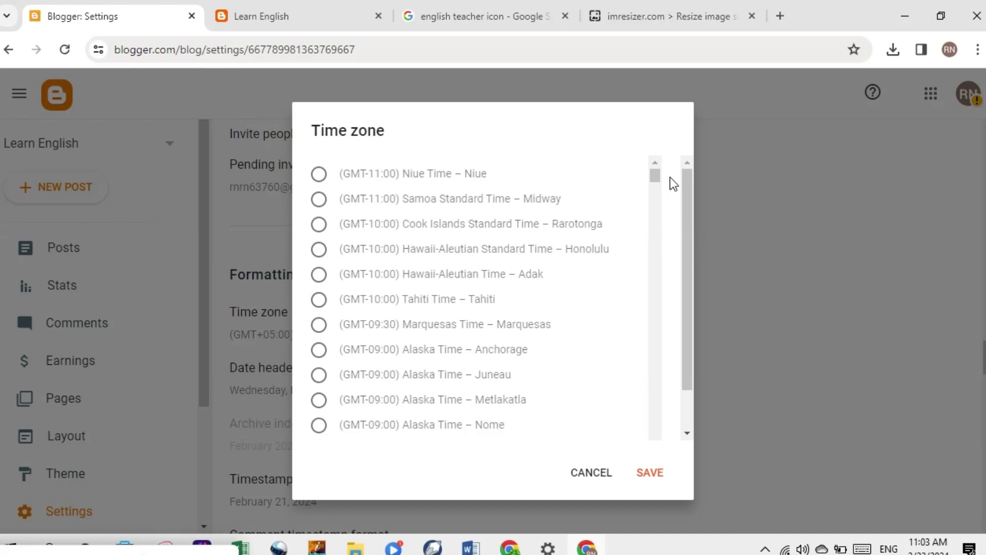
drag(656, 177, 663, 375)
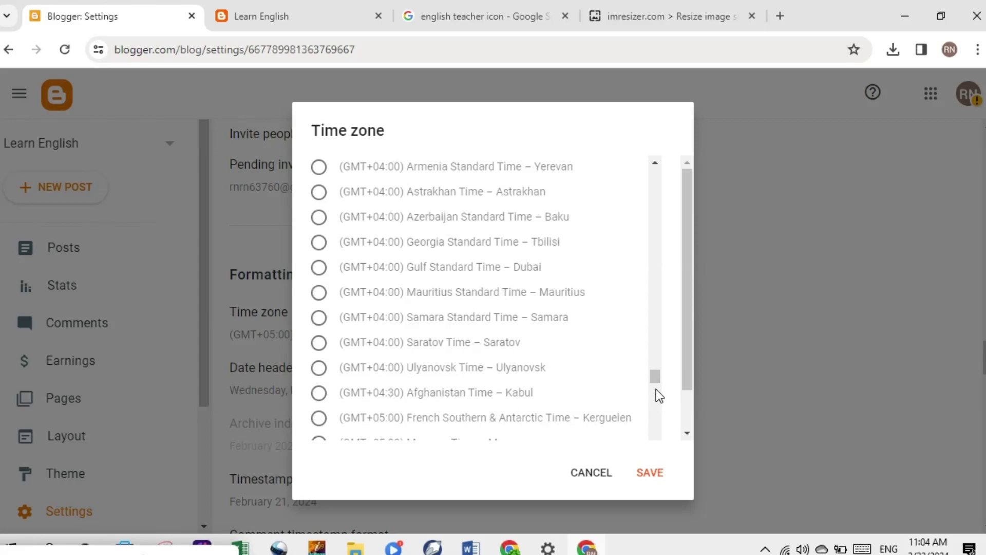
scroll(661, 378, down, 1)
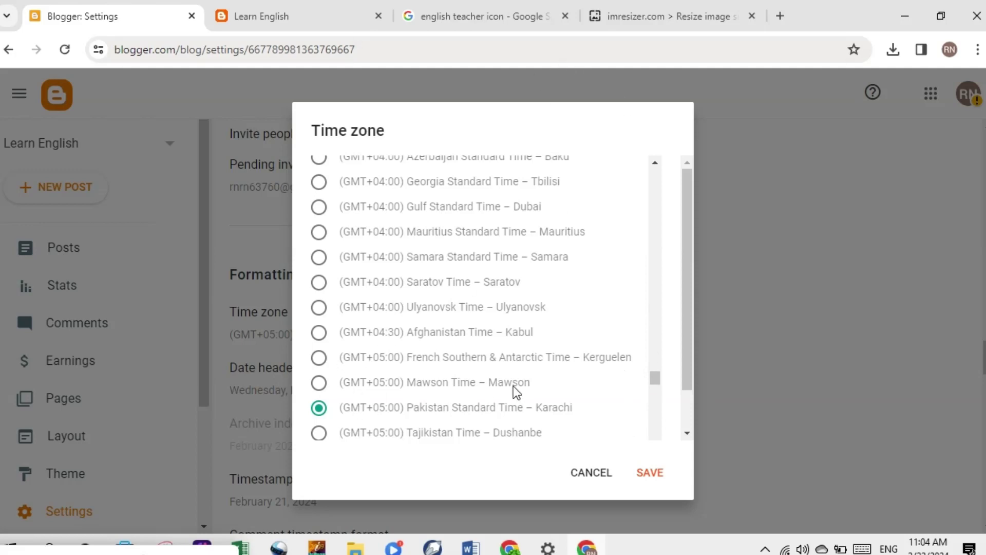
click(651, 473)
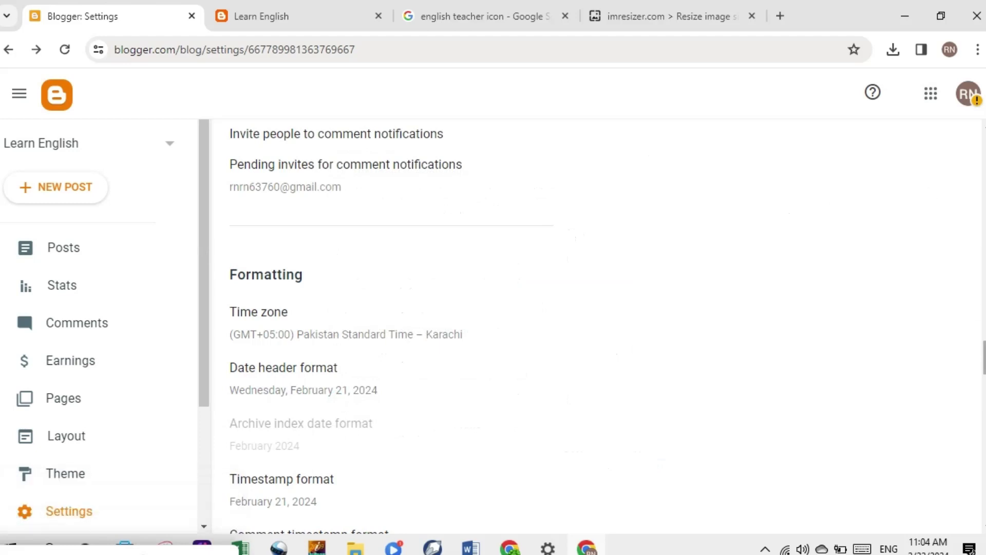
Open the blog's search description under Meta tags, check its tenses text and save it
scroll(980, 310, down, 1)
scroll(391, 316, down, 1)
scroll(390, 329, down, 5)
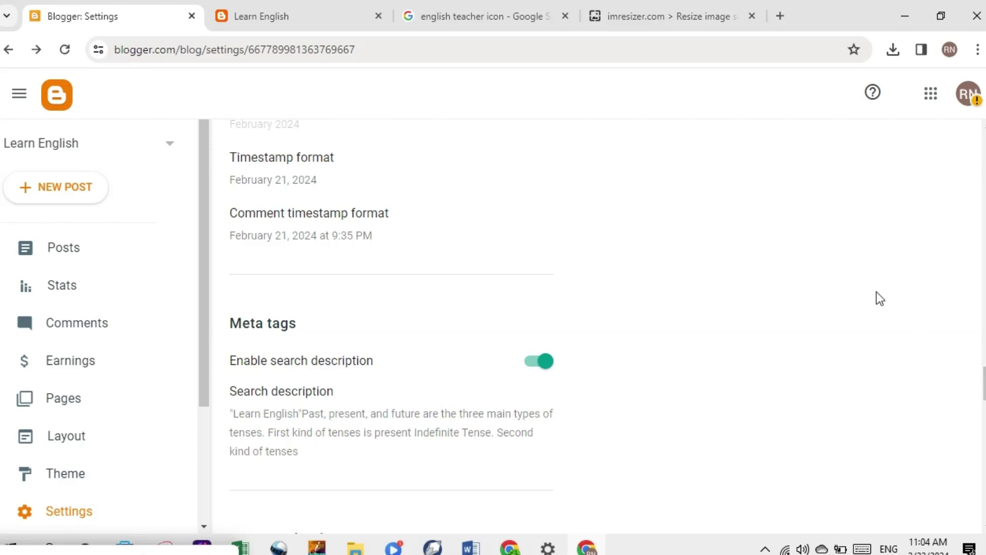
click(397, 434)
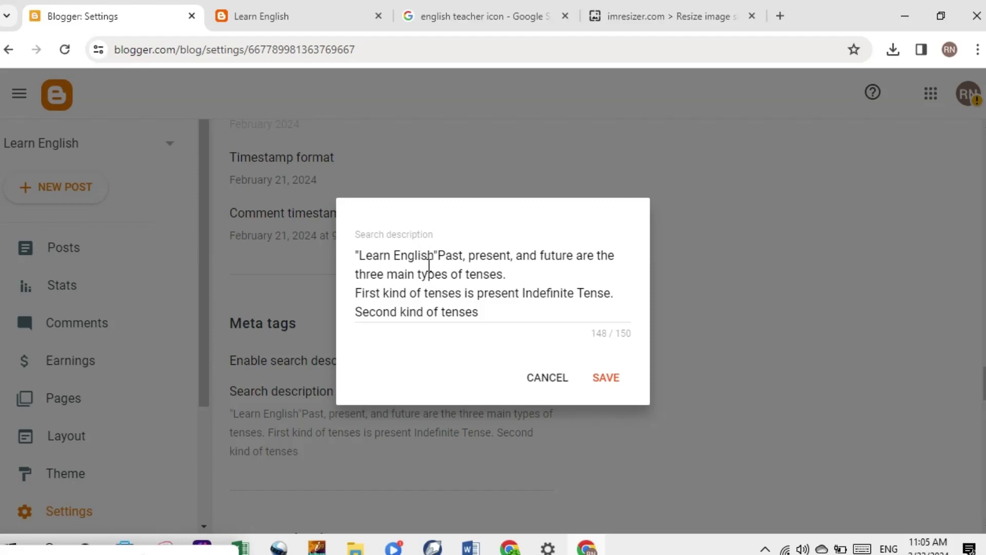
click(599, 385)
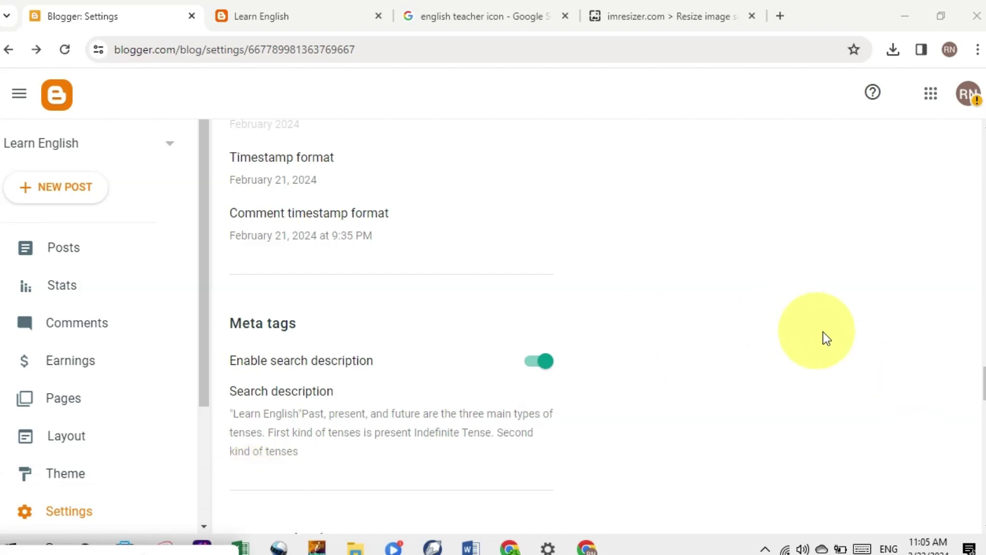
Open the custom robots.txt under Crawlers and indexing and select the web address on its Sitemap line
drag(983, 385, 982, 401)
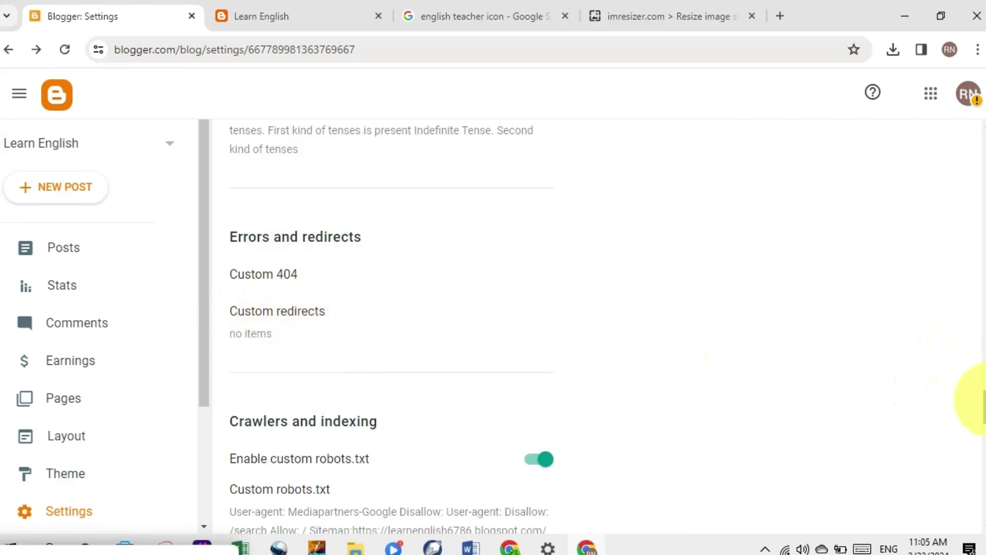
drag(981, 403, 982, 414)
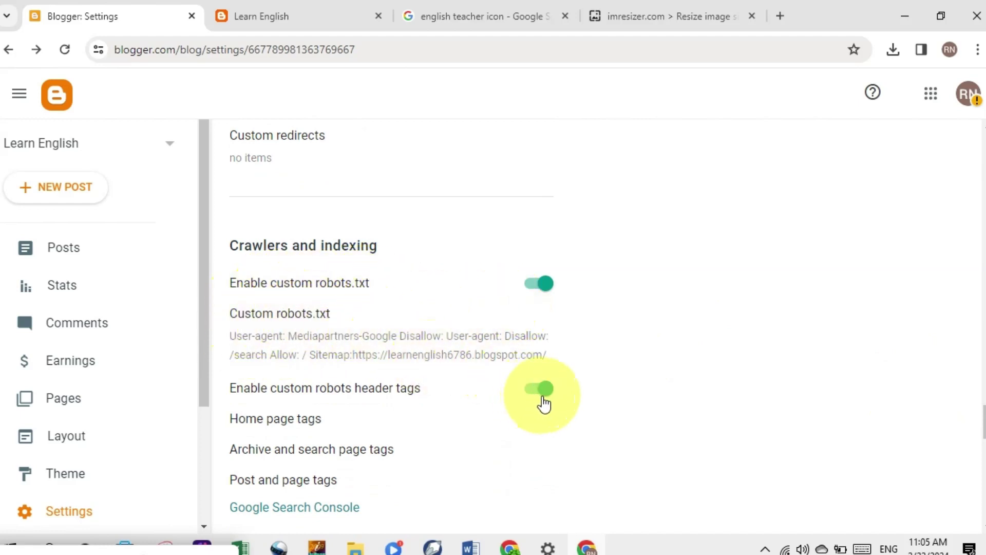
click(380, 346)
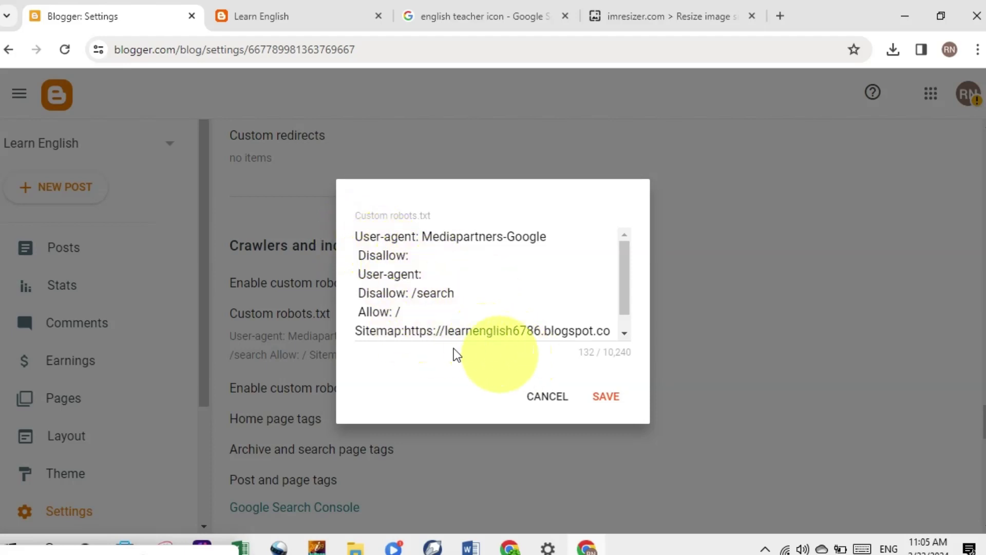
drag(407, 330, 573, 325)
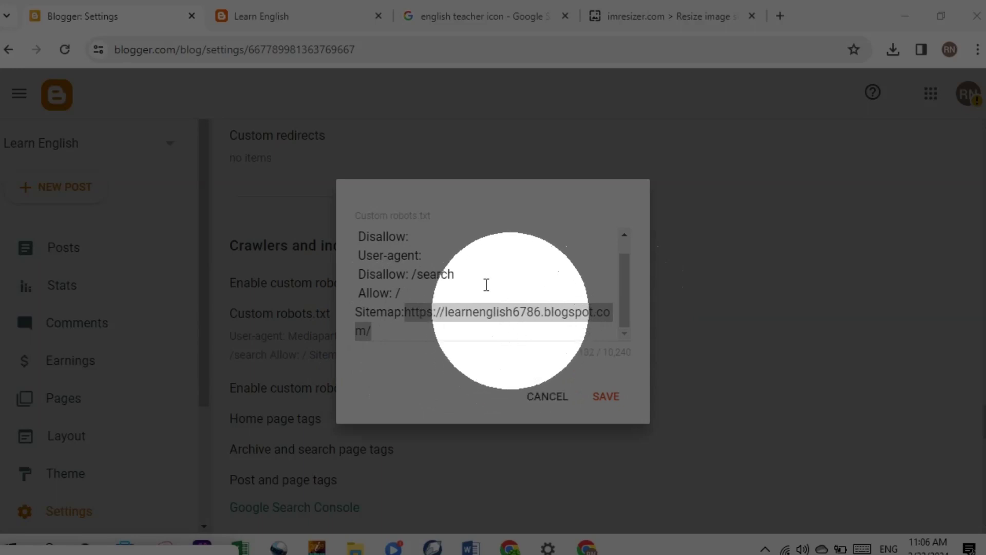
click(275, 21)
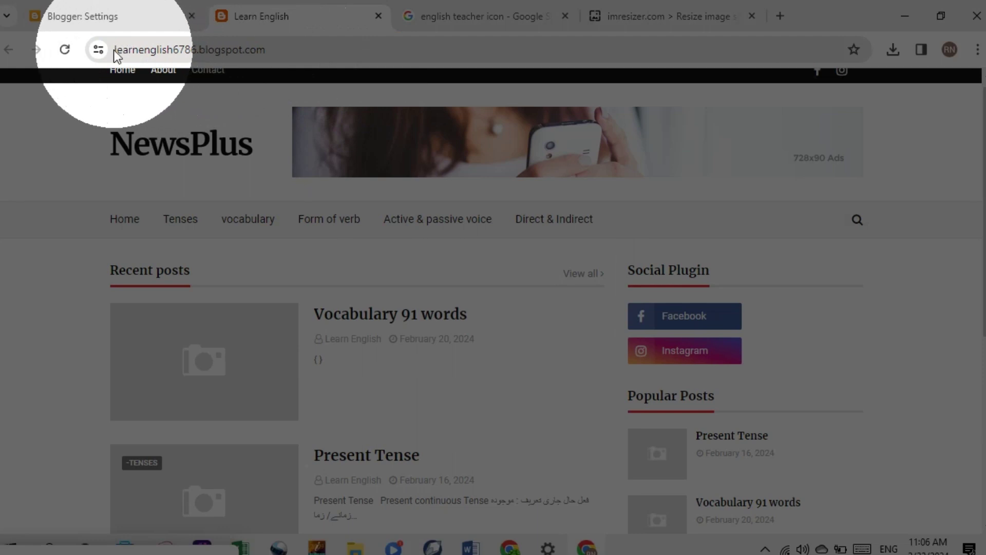
drag(115, 49, 293, 50)
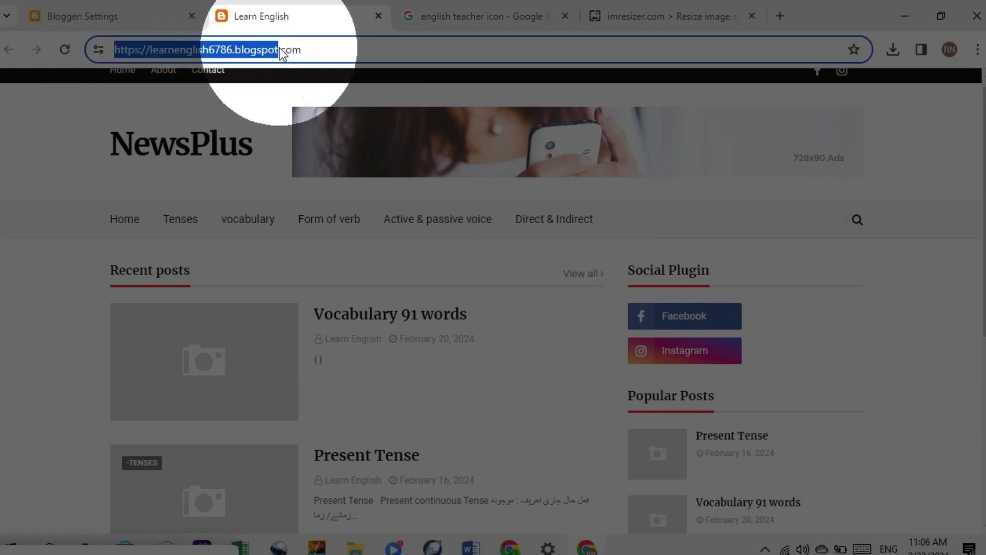
double_click(298, 51)
click(300, 51)
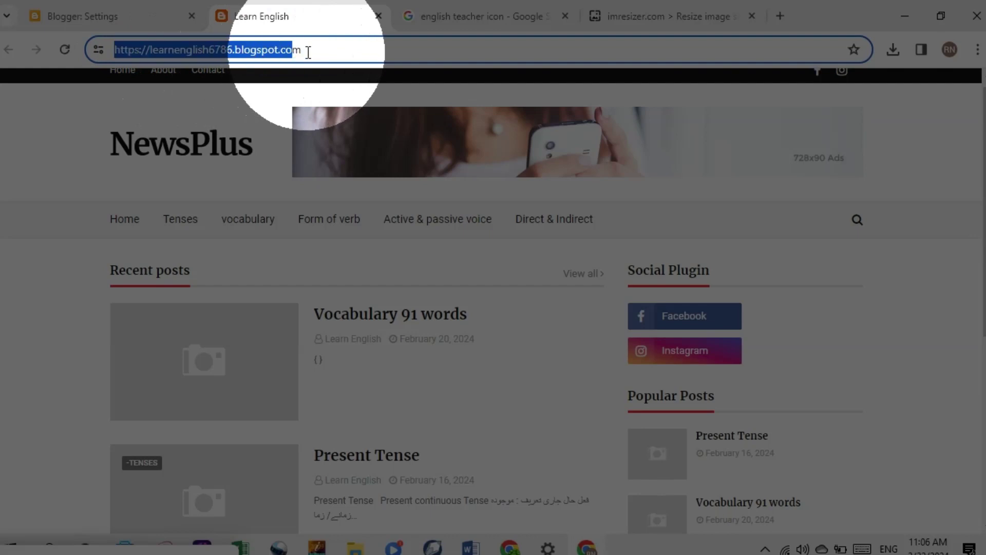
double_click(307, 53)
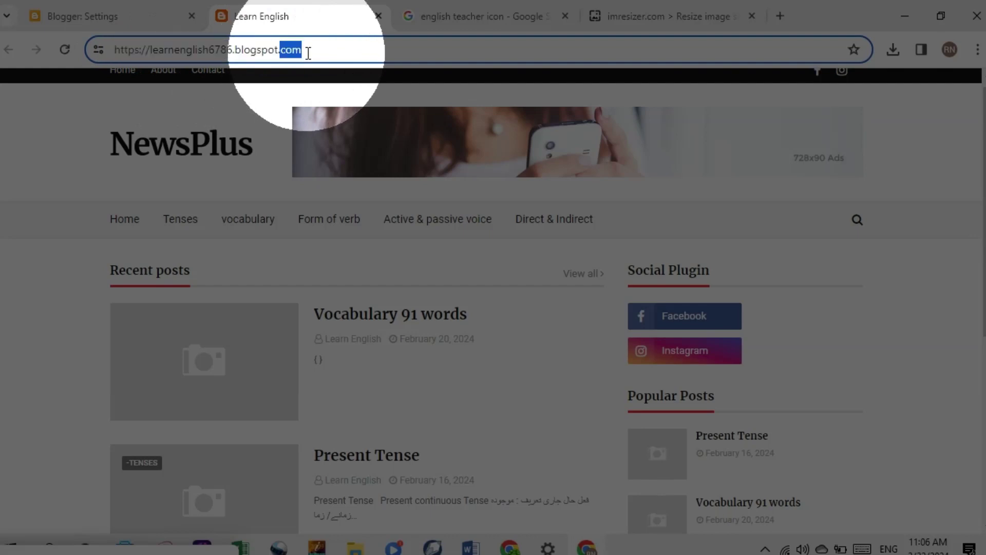
triple_click(308, 53)
click(308, 52)
triple_click(308, 53)
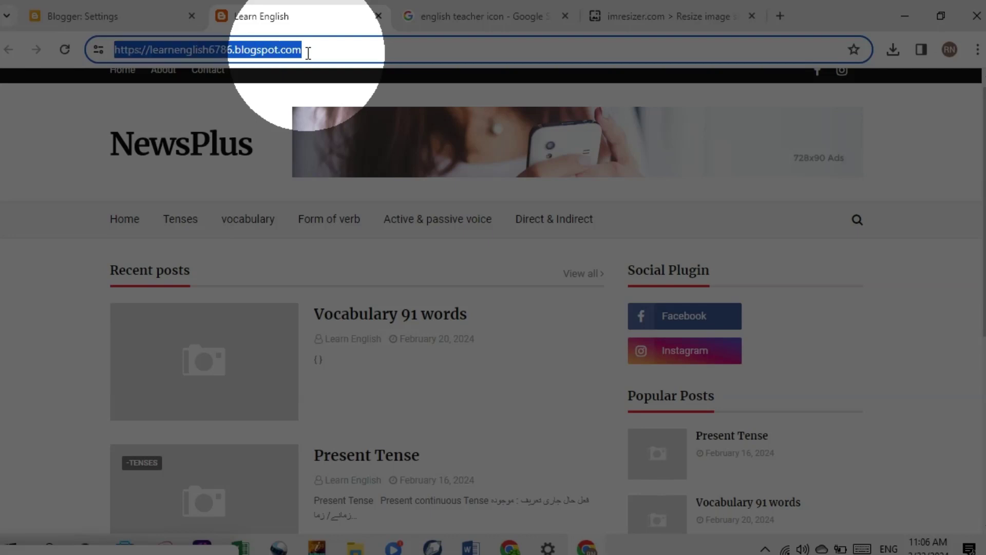
right_click(246, 46)
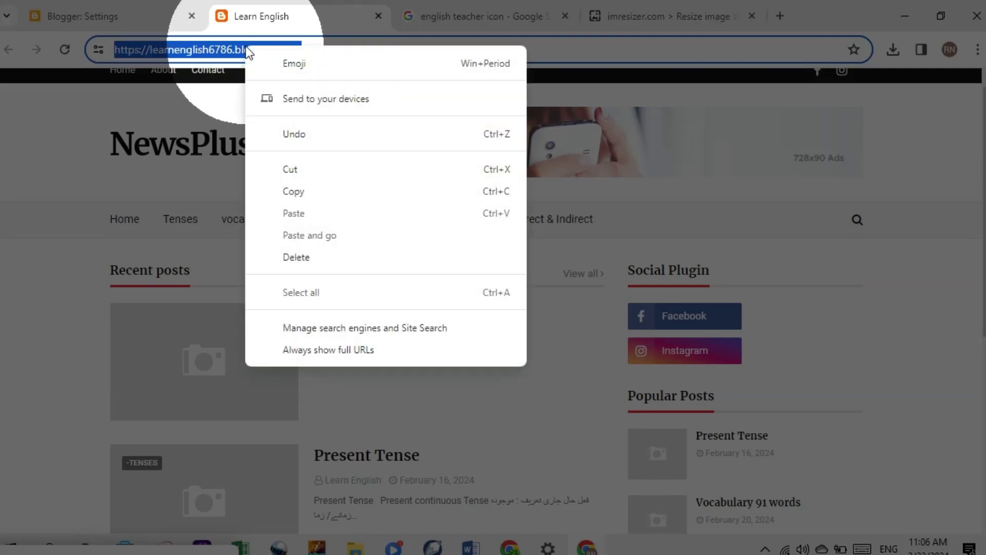
click(296, 193)
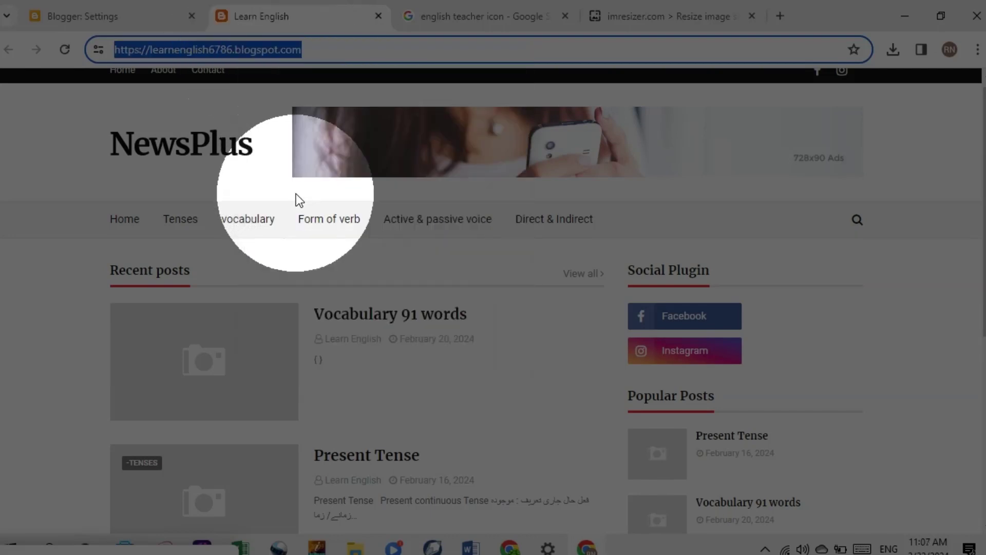
click(115, 10)
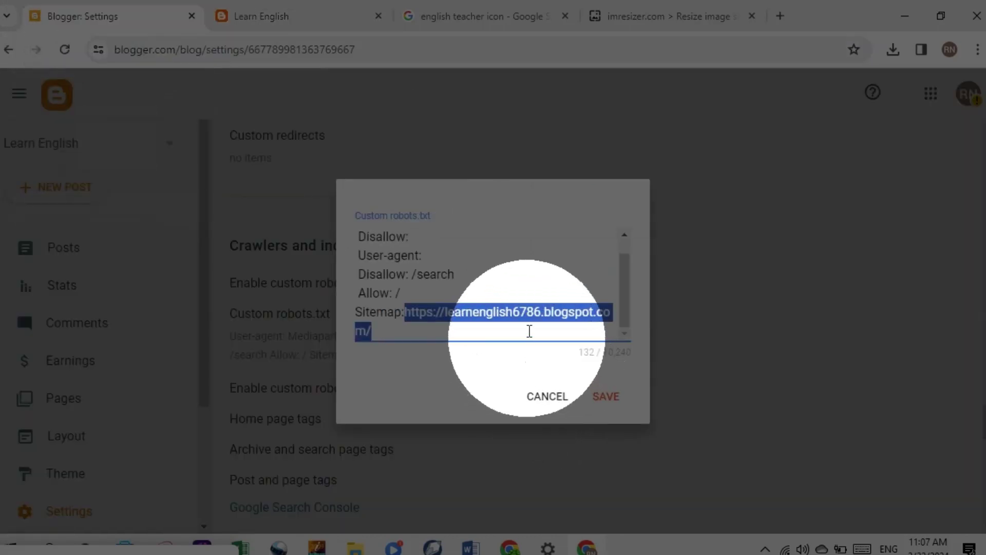
key(BackSpace)
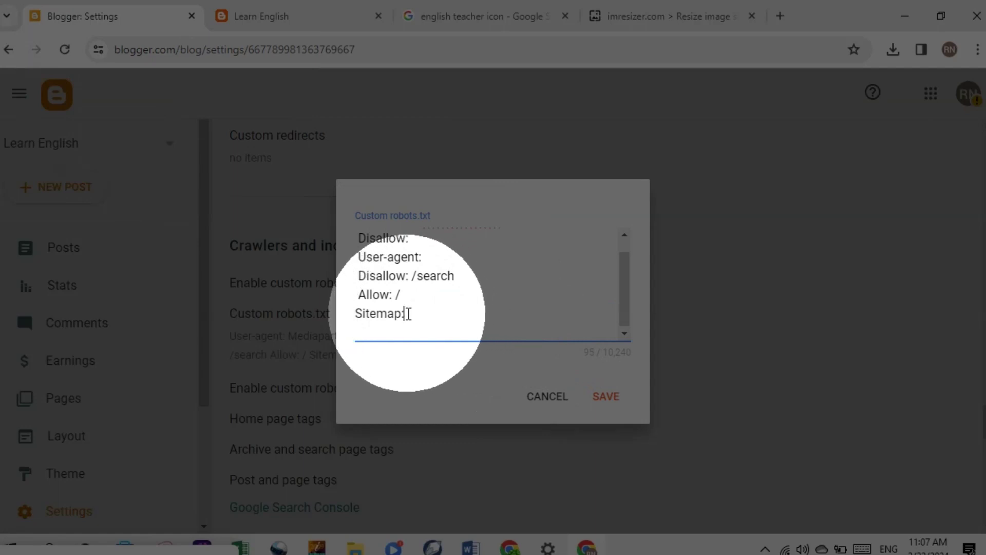
right_click(408, 314)
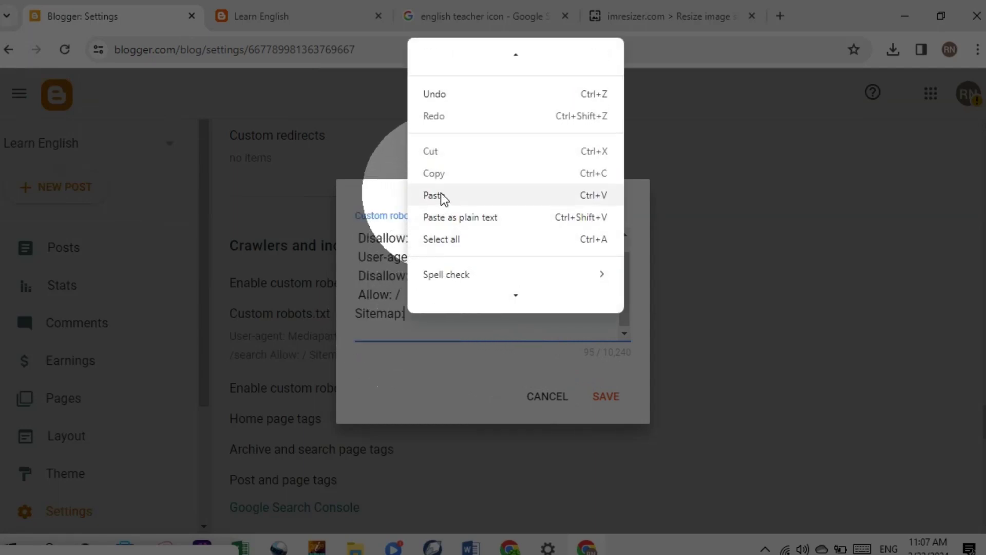
click(434, 195)
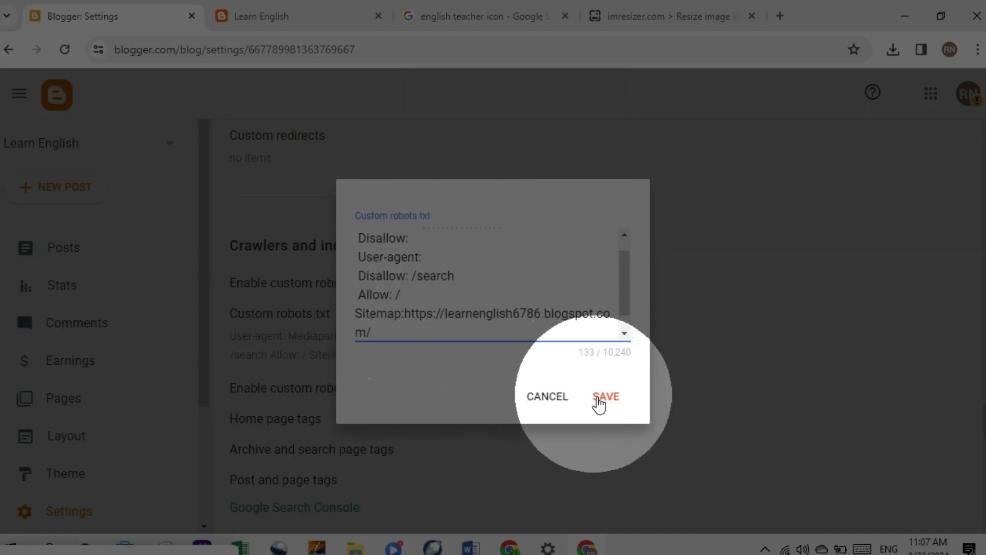
click(601, 398)
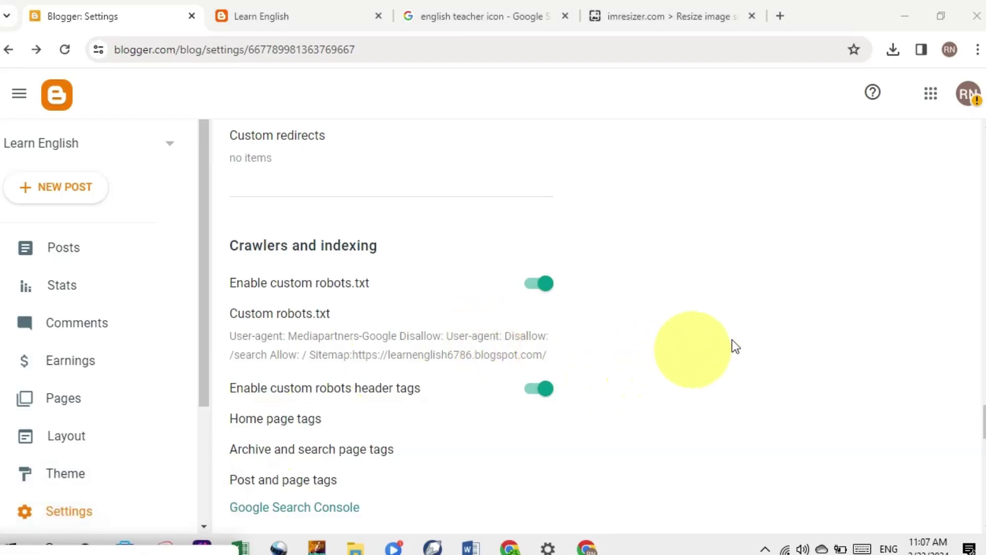
Turn on all and turn off noindex in the custom robot tags for the home page, and save
scroll(981, 418, down, 1)
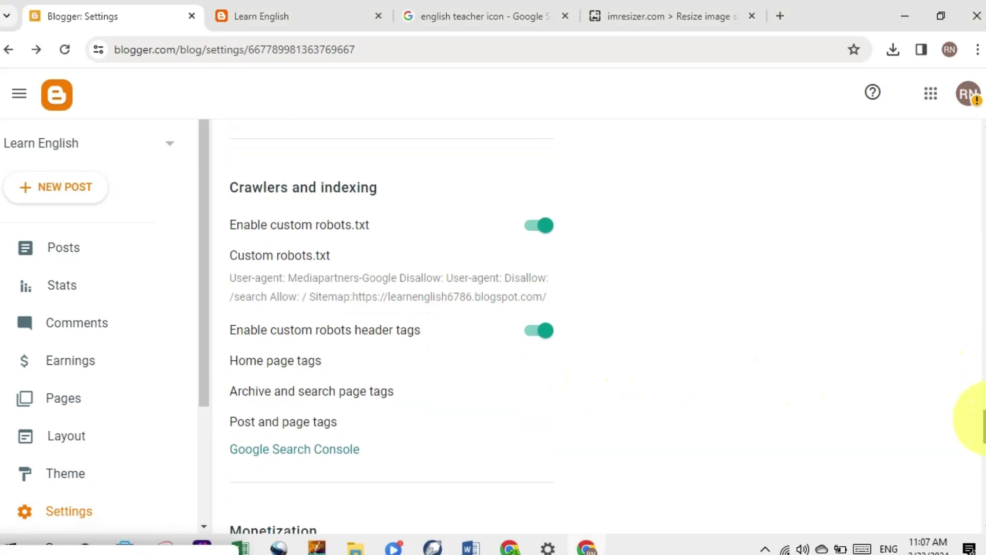
scroll(981, 419, down, 2)
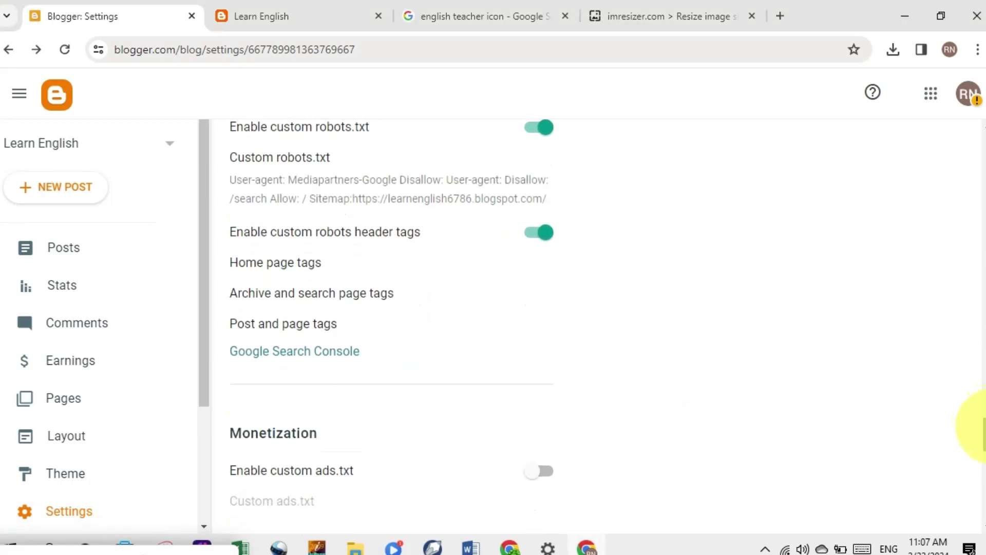
click(288, 263)
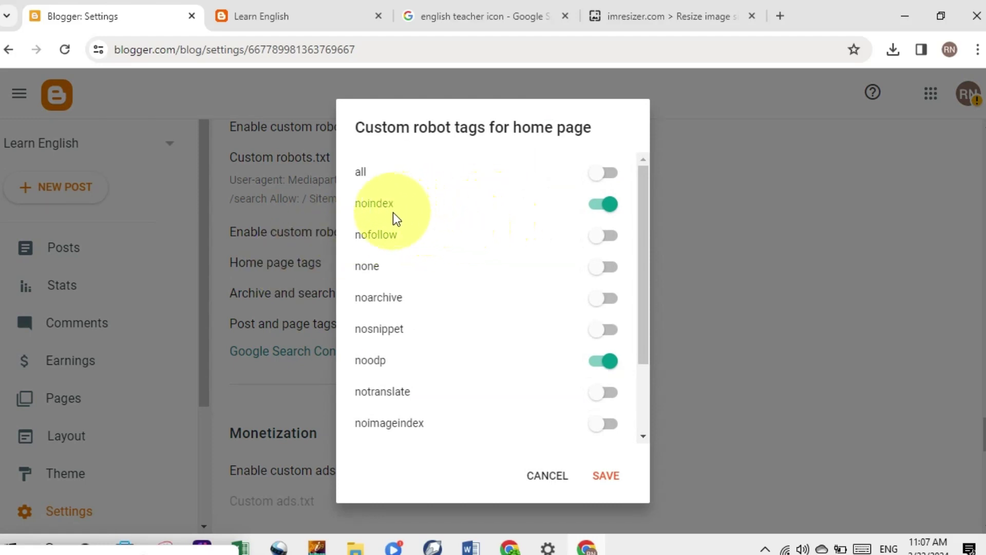
click(598, 206)
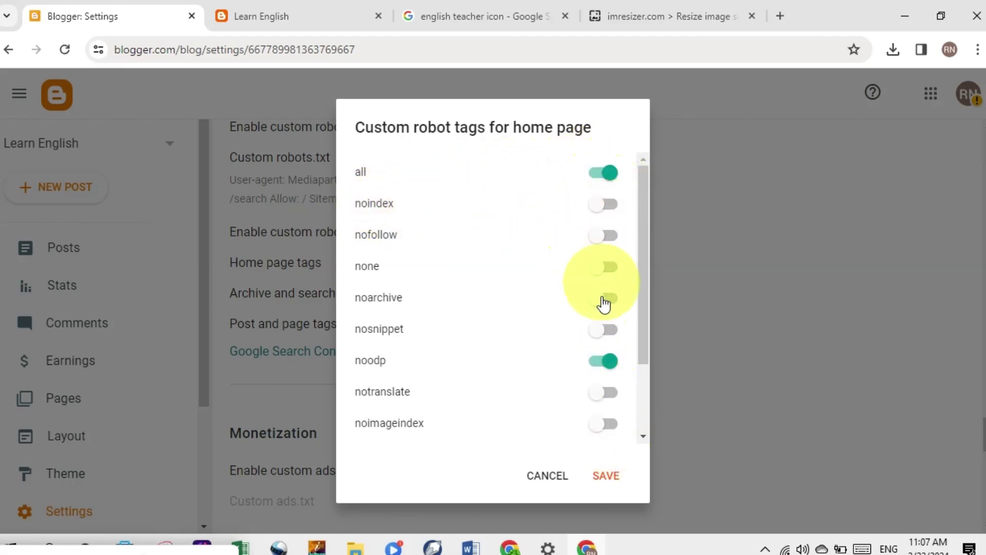
click(608, 475)
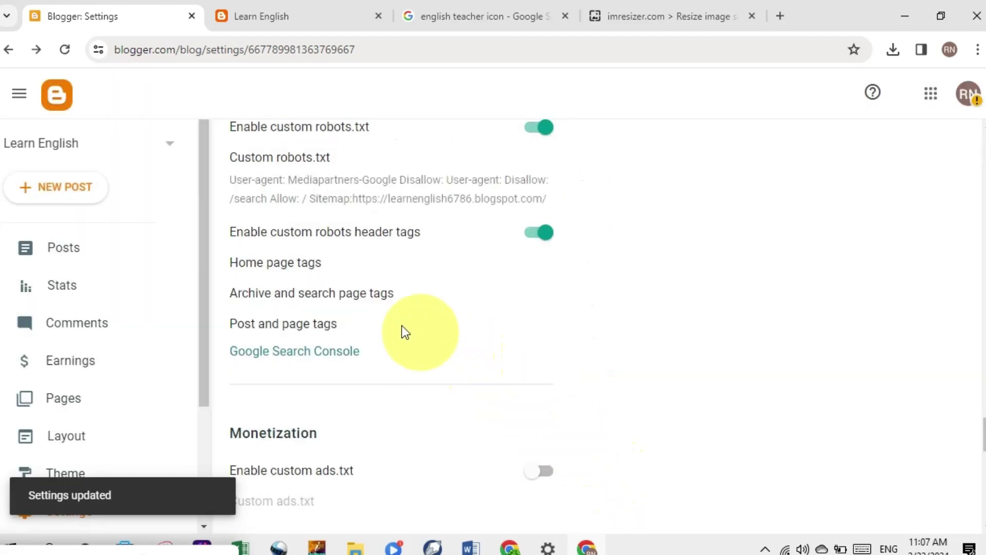
Enable all and disable noindex in the custom robot tags for archive and search pages, and save
click(323, 303)
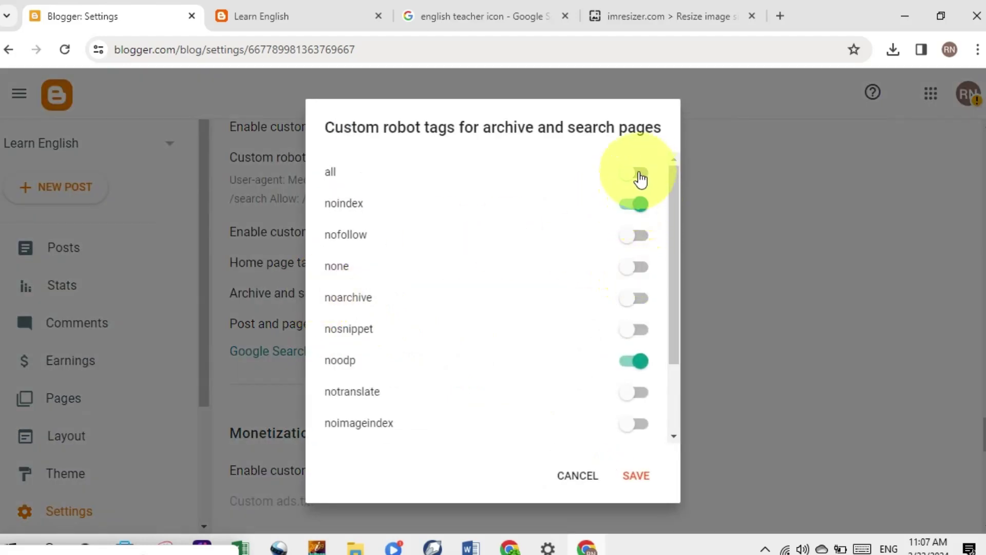
click(637, 173)
click(632, 206)
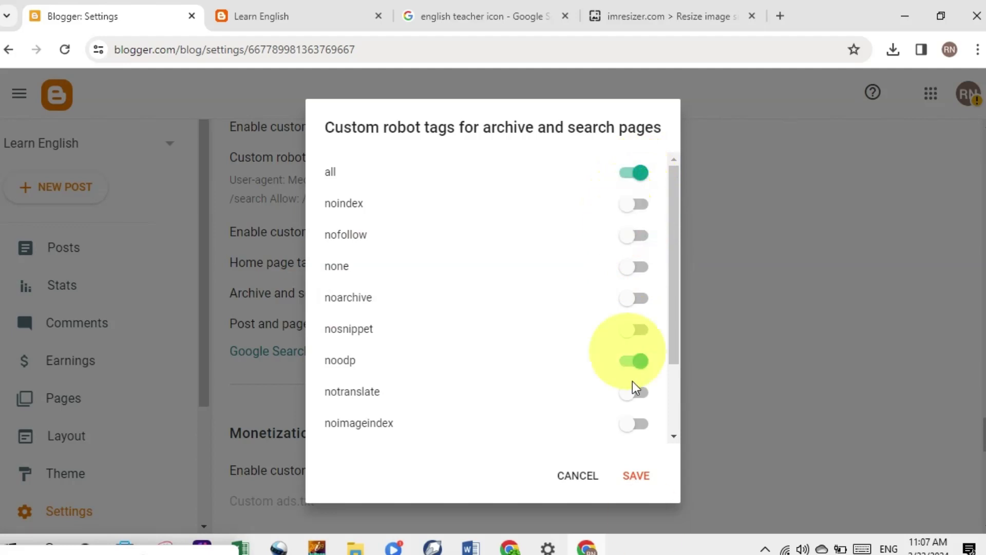
click(636, 481)
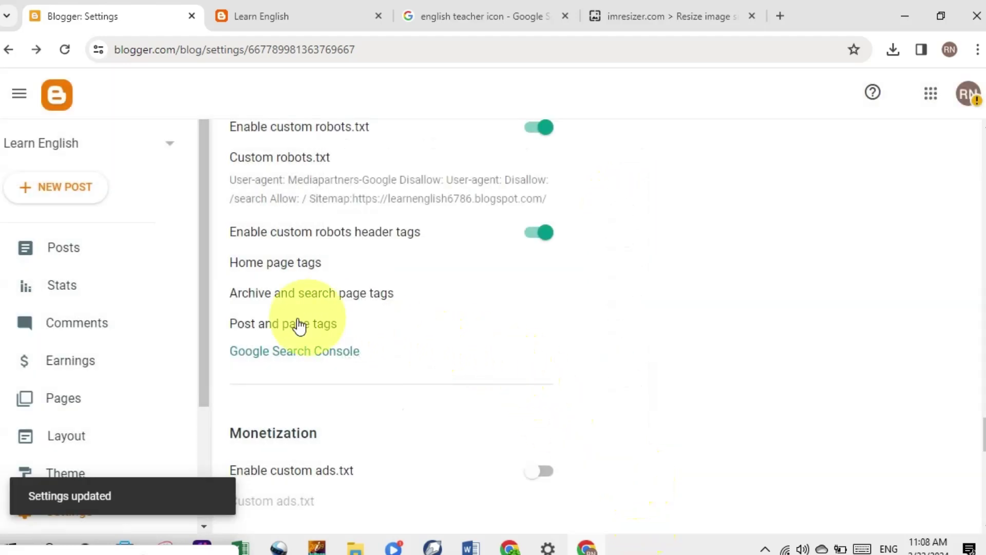
Turn off all and turn on noindex in the custom robot tags for posts and pages, and save
click(283, 331)
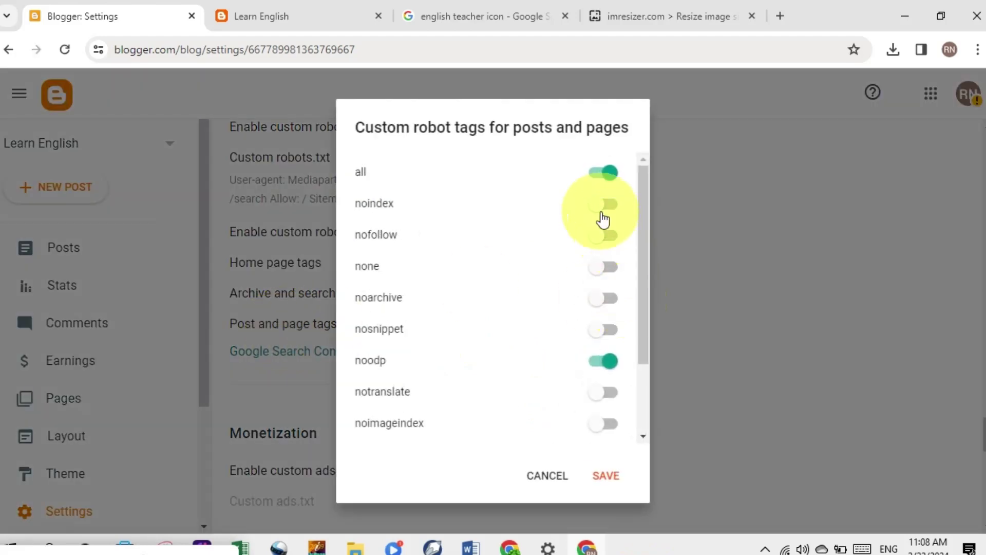
click(602, 173)
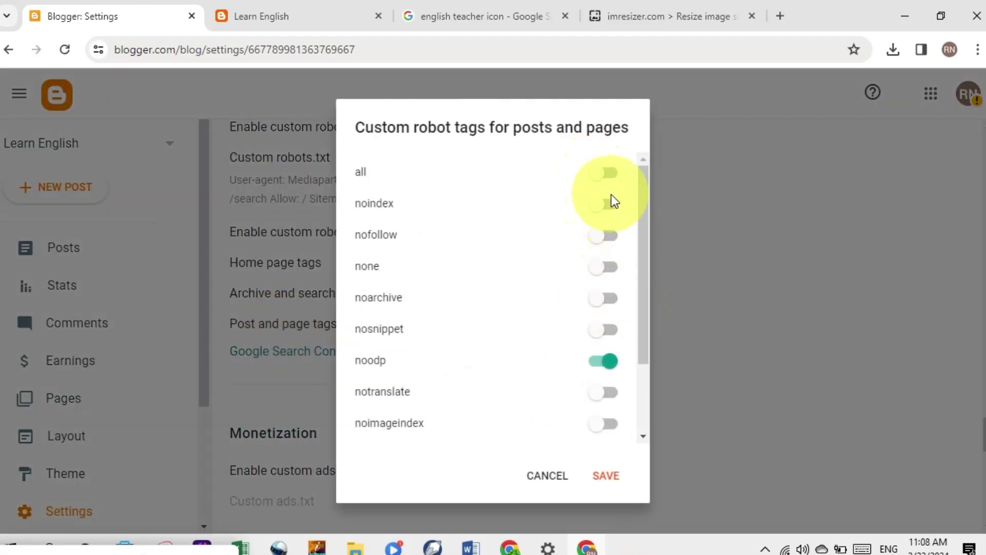
click(612, 208)
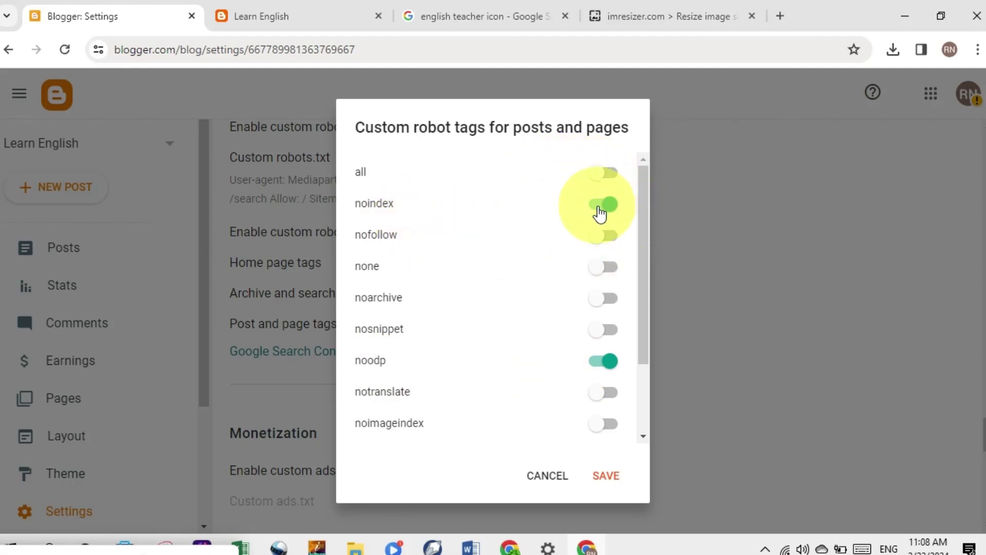
click(603, 476)
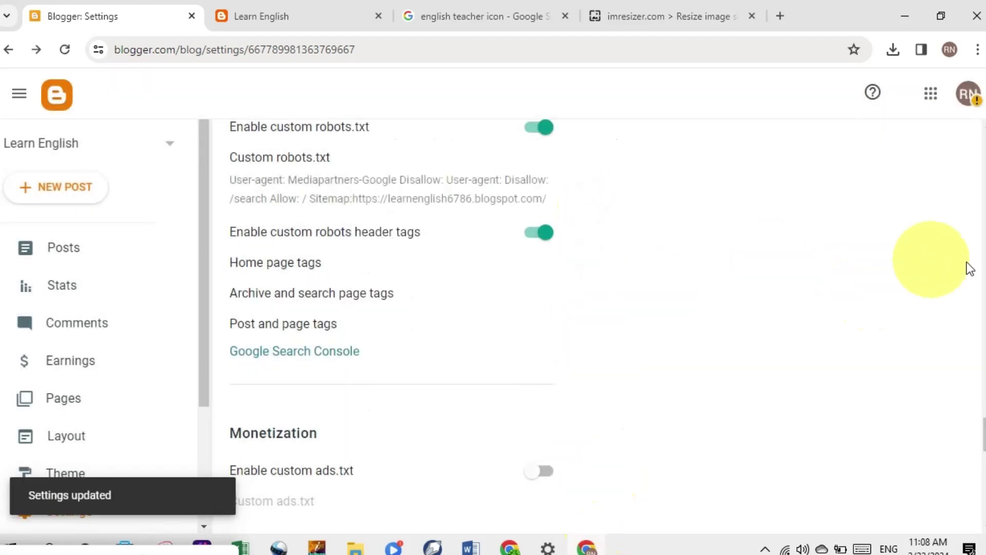
Look through the remaining settings, and open the Main Menu's Link List gadget in the blog's Layout
drag(982, 426, 983, 498)
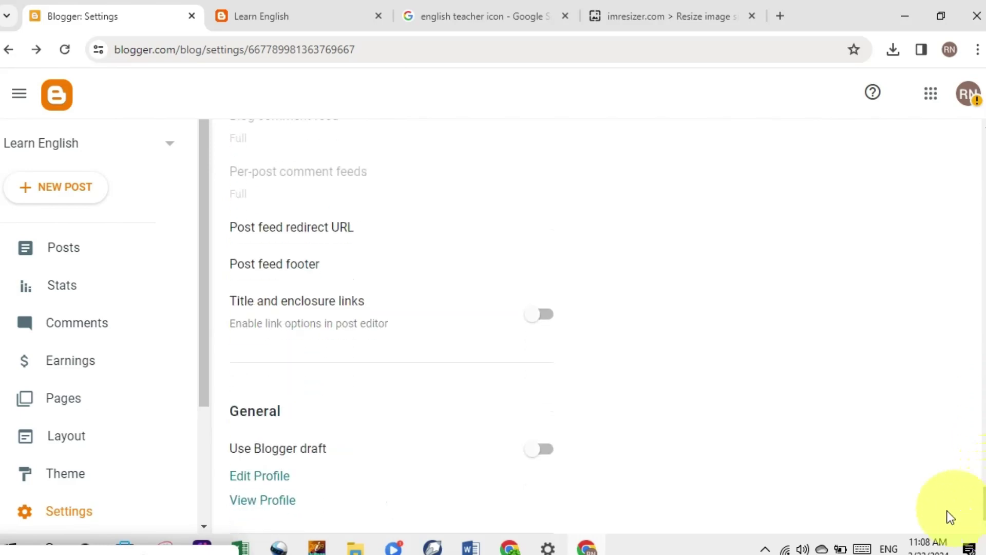
drag(983, 496, 945, 137)
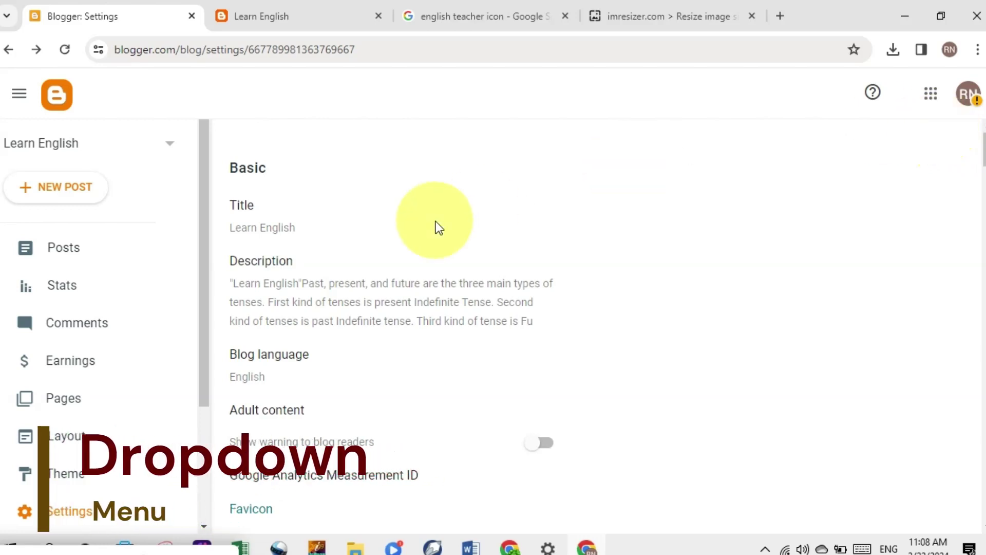
click(63, 440)
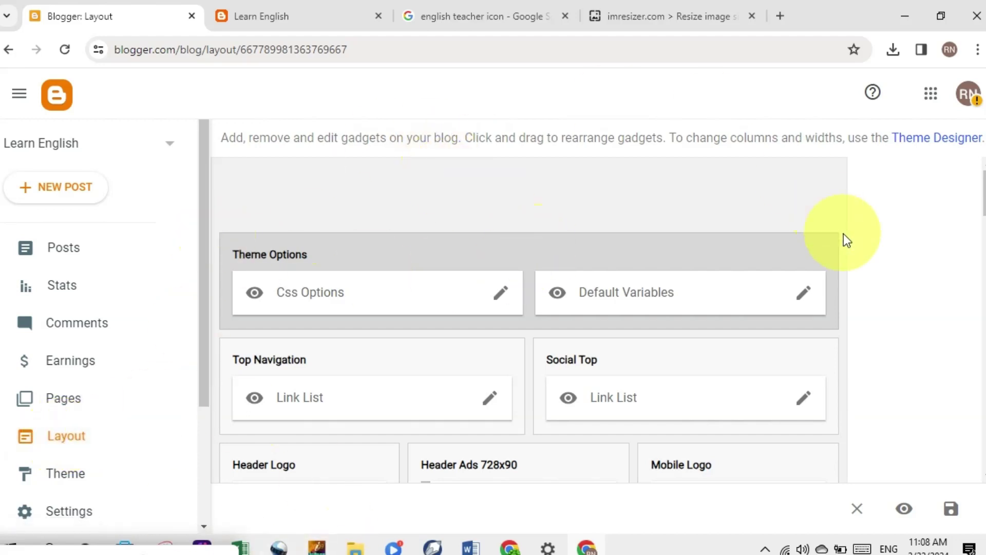
drag(981, 195, 982, 240)
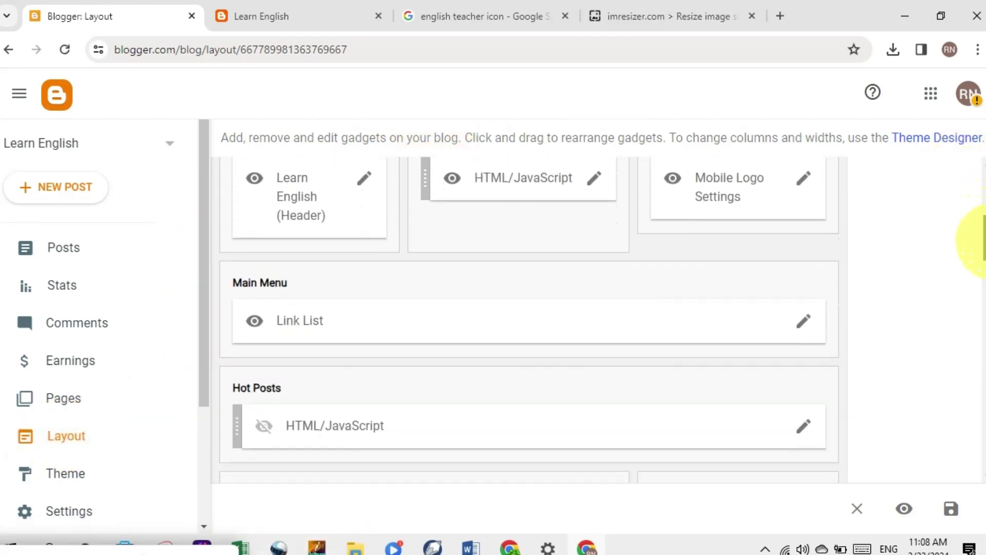
click(804, 323)
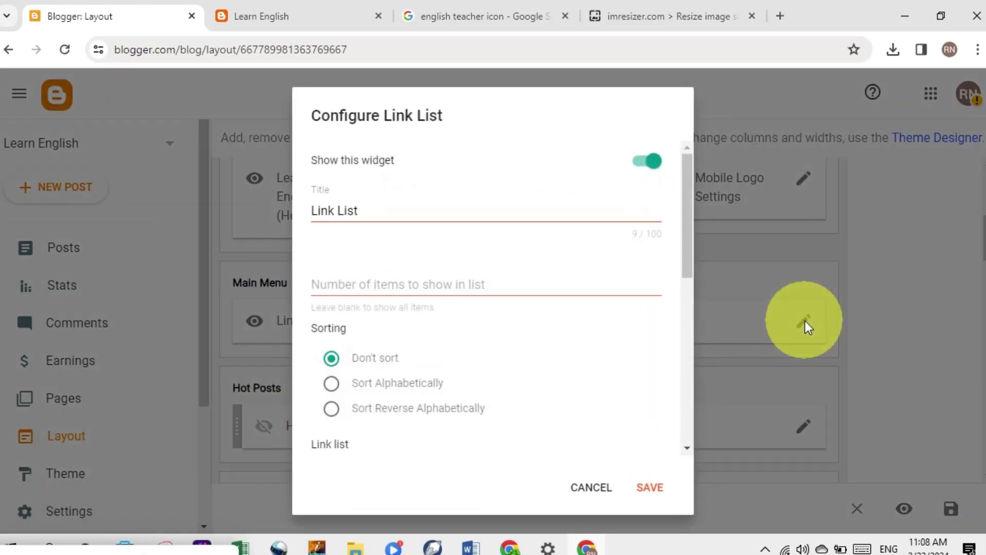
drag(689, 198, 693, 226)
Check the Tenses and Form of verb label pages from the live blog's main menu
click(265, 18)
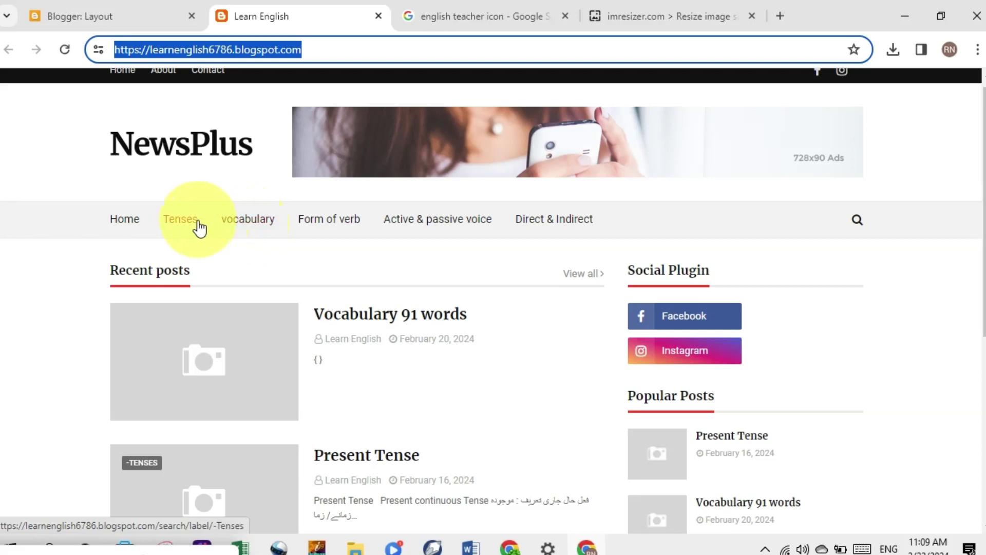
click(182, 228)
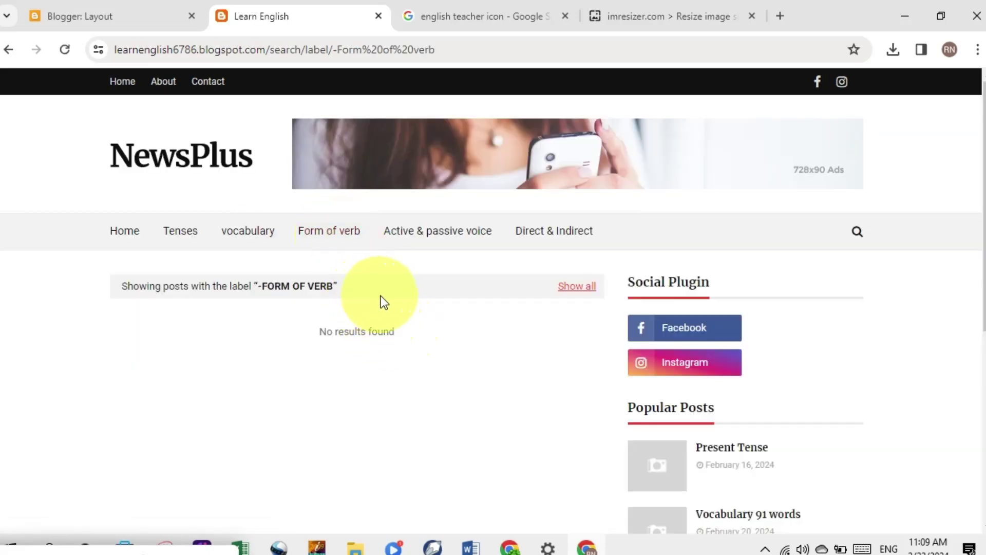
Recheck the live blog's Tenses page, and start a new item named "_Learn english" in the Main Menu's Link List
click(174, 237)
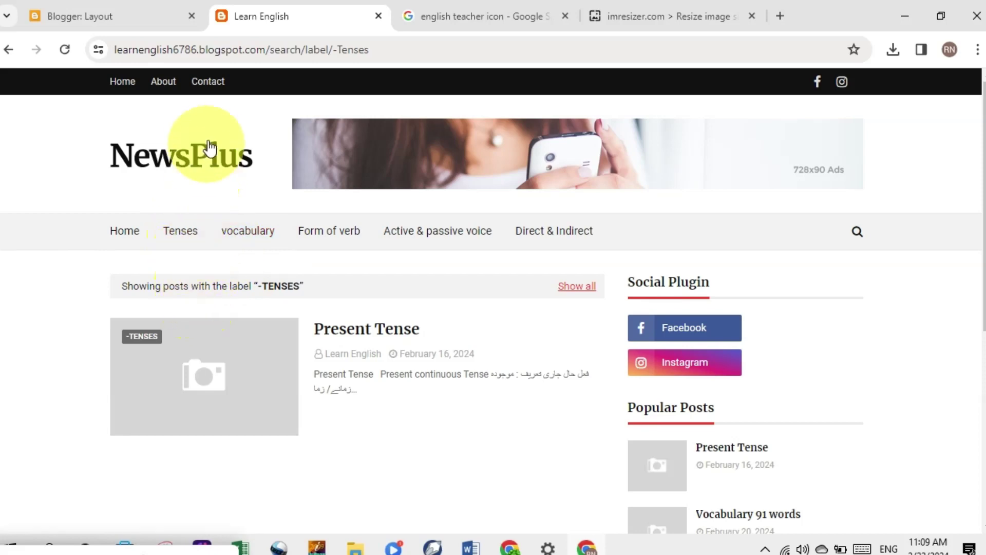
click(139, 17)
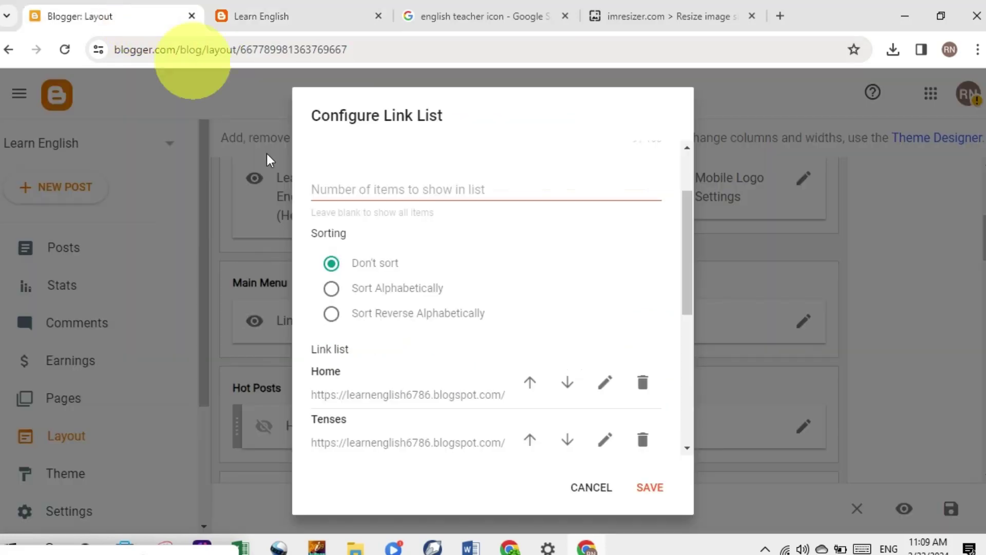
drag(689, 254, 701, 420)
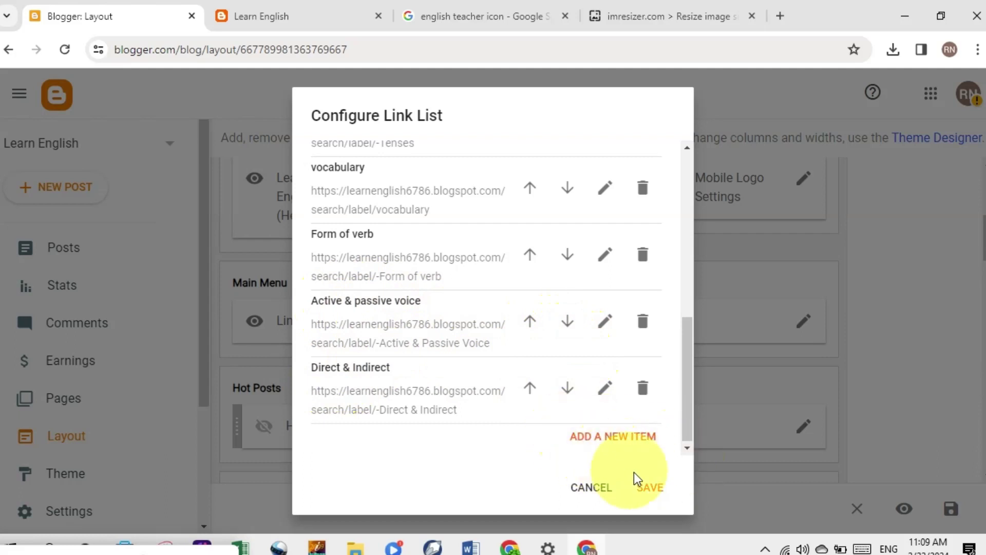
click(612, 436)
drag(682, 307, 685, 347)
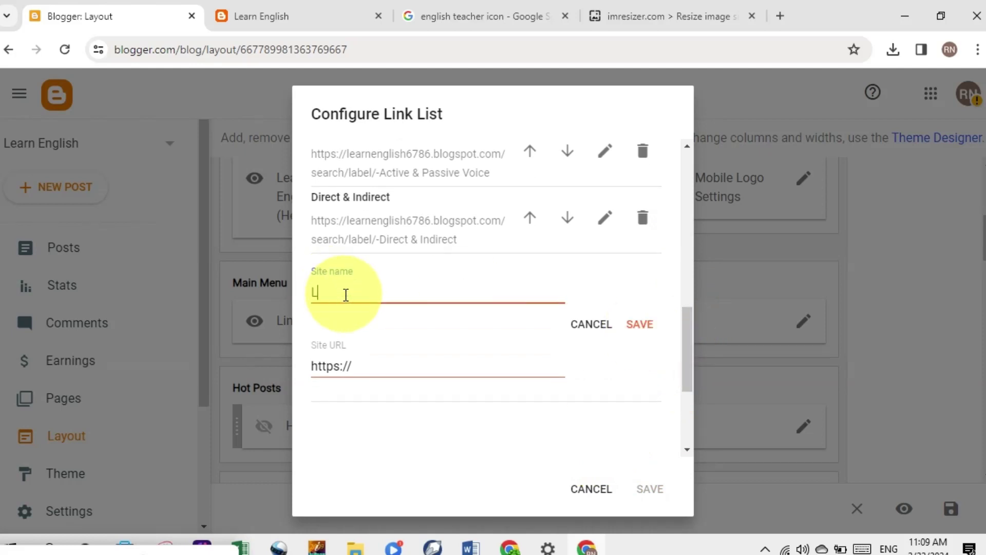
text(Learn)
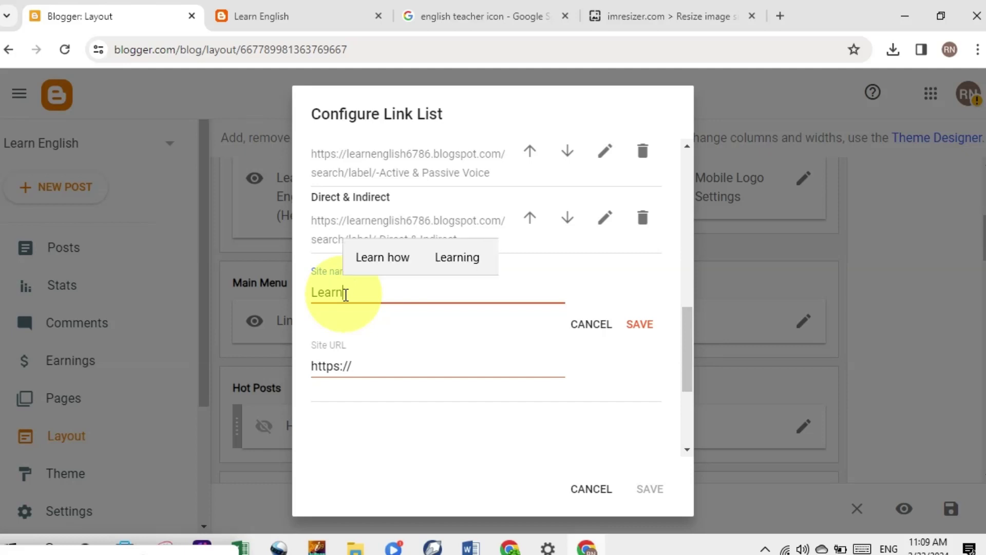
text( e)
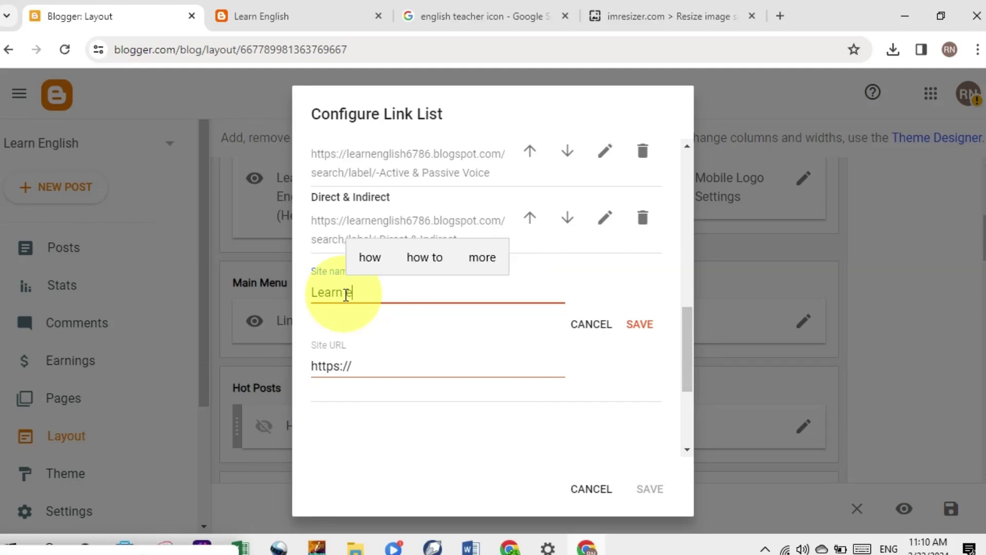
text(nglish)
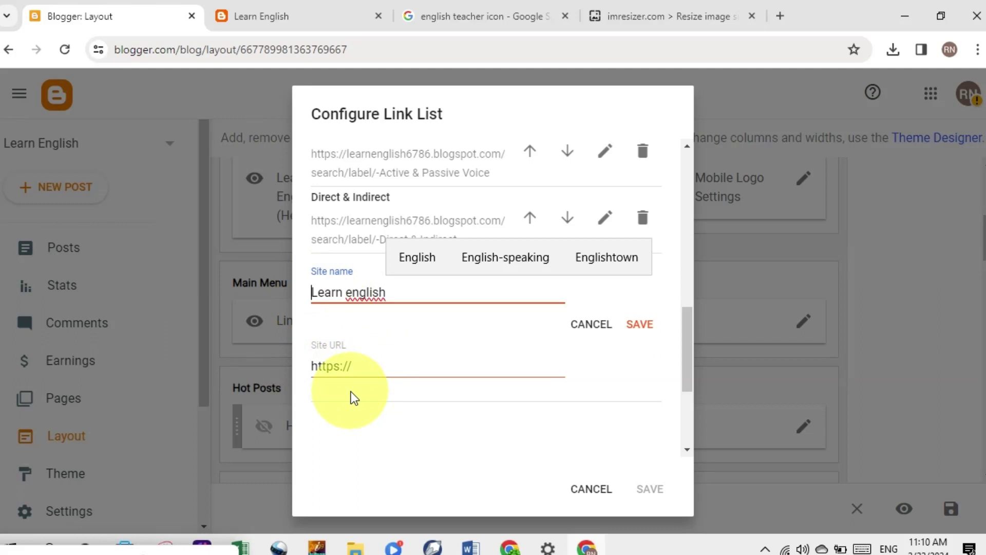
text(_)
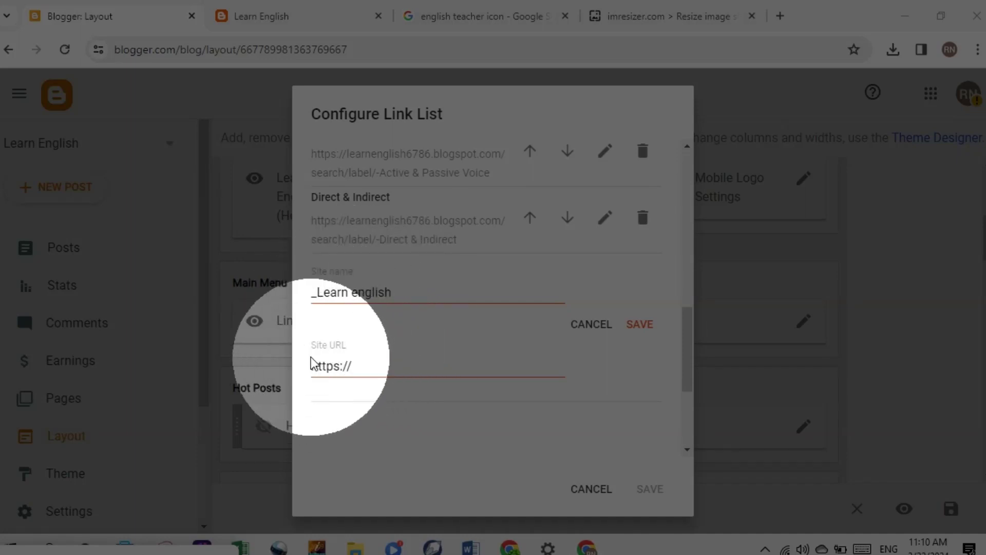
click(366, 369)
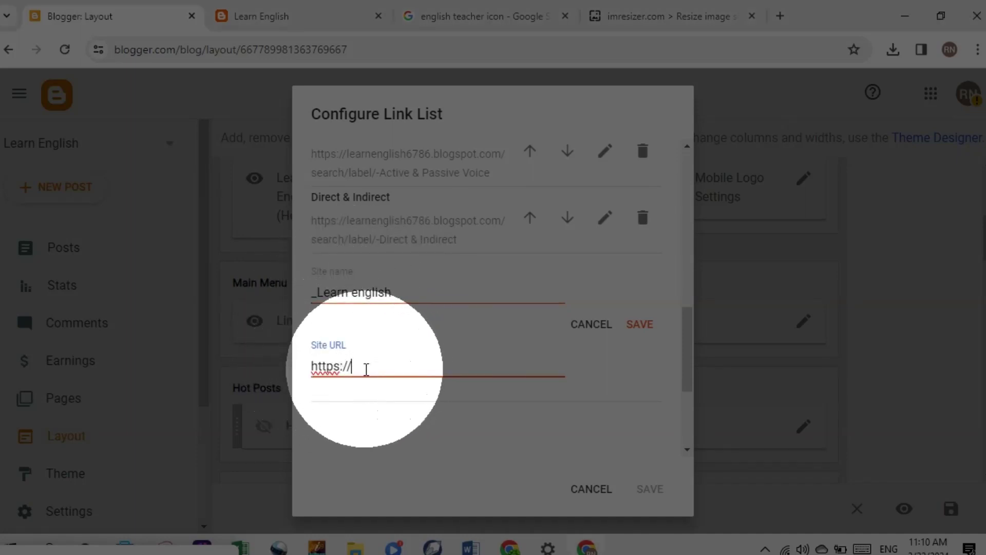
click(275, 15)
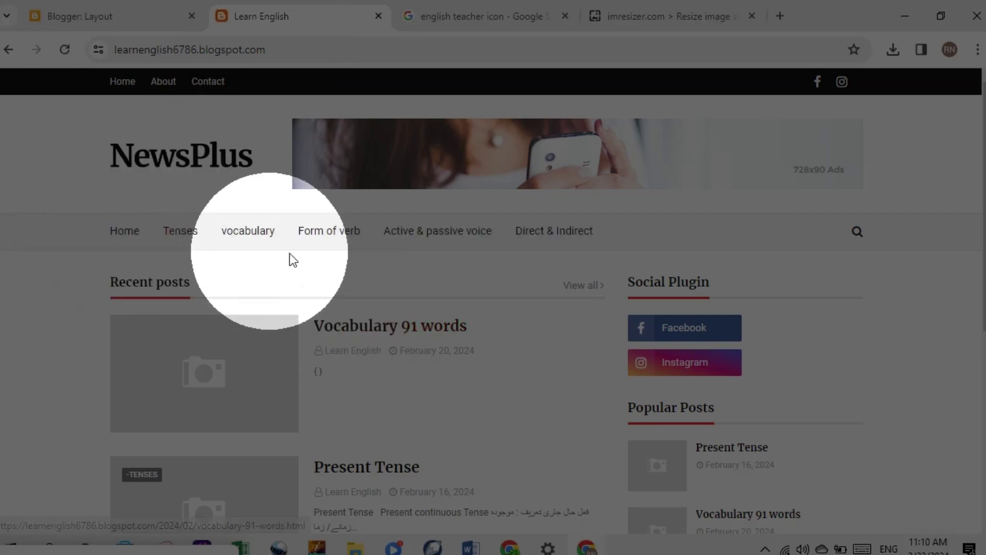
double_click(245, 50)
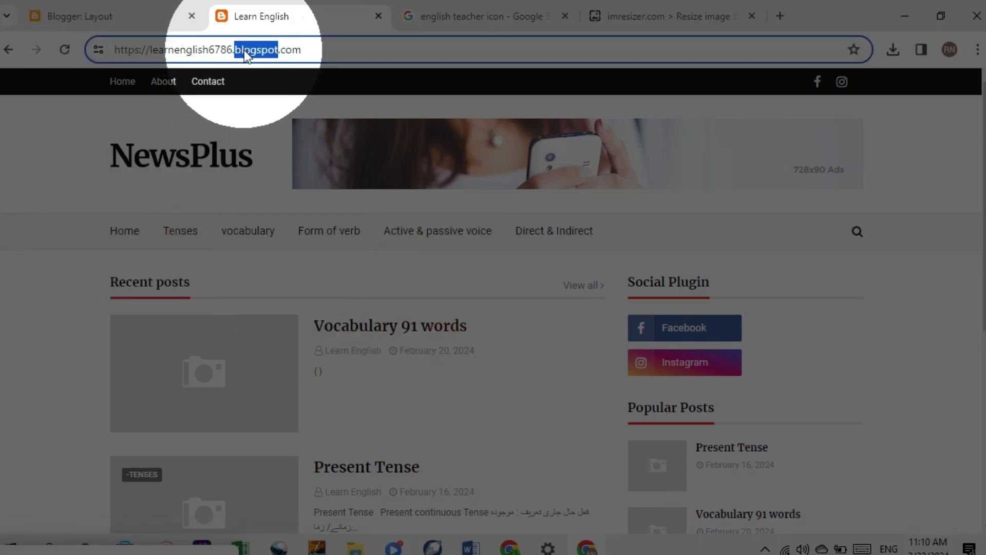
double_click(230, 51)
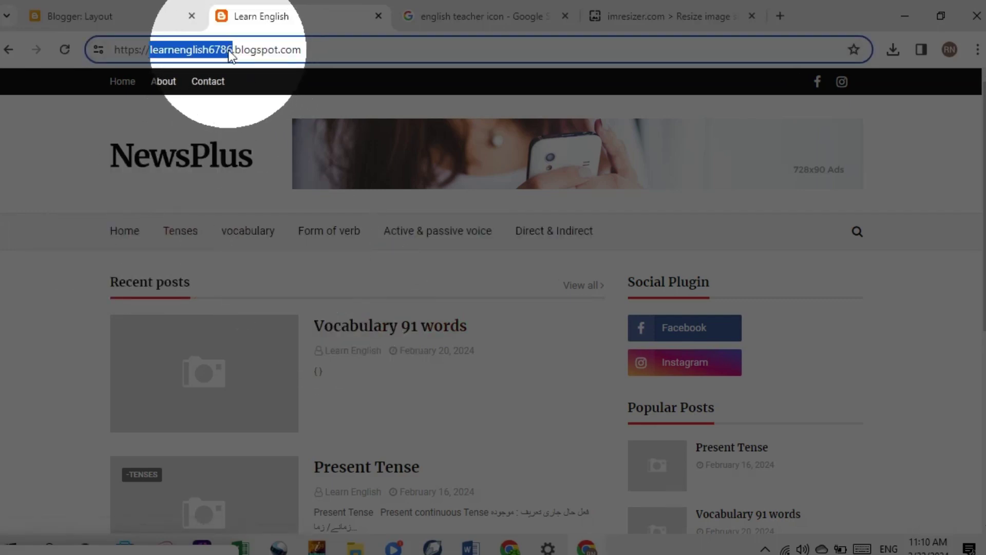
drag(301, 50, 213, 50)
double_click(213, 50)
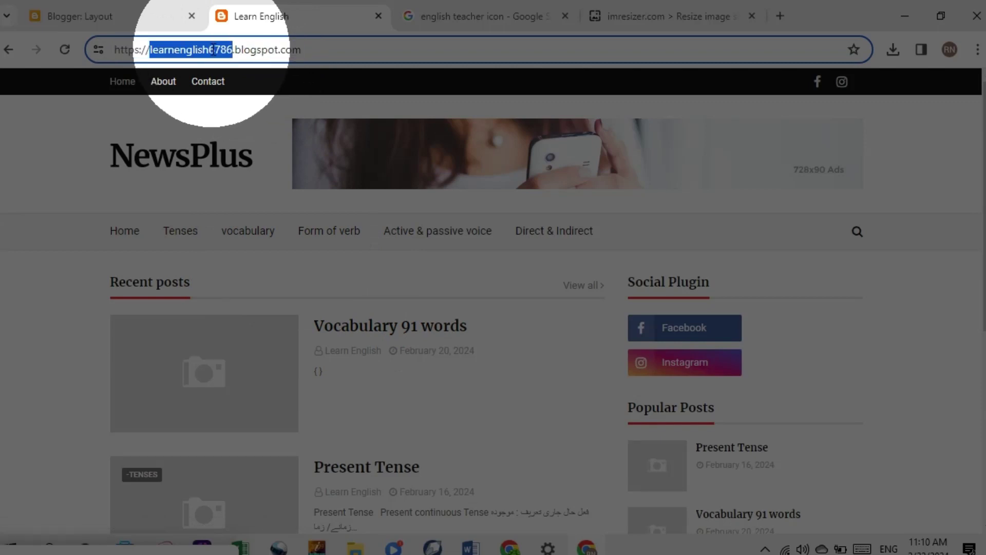
drag(304, 48, 113, 49)
right_click(183, 46)
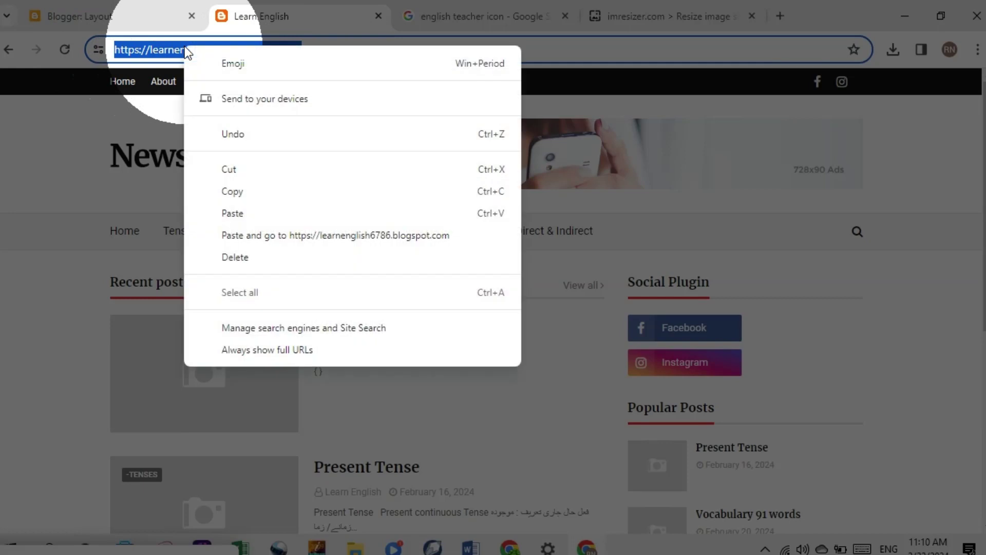
click(237, 191)
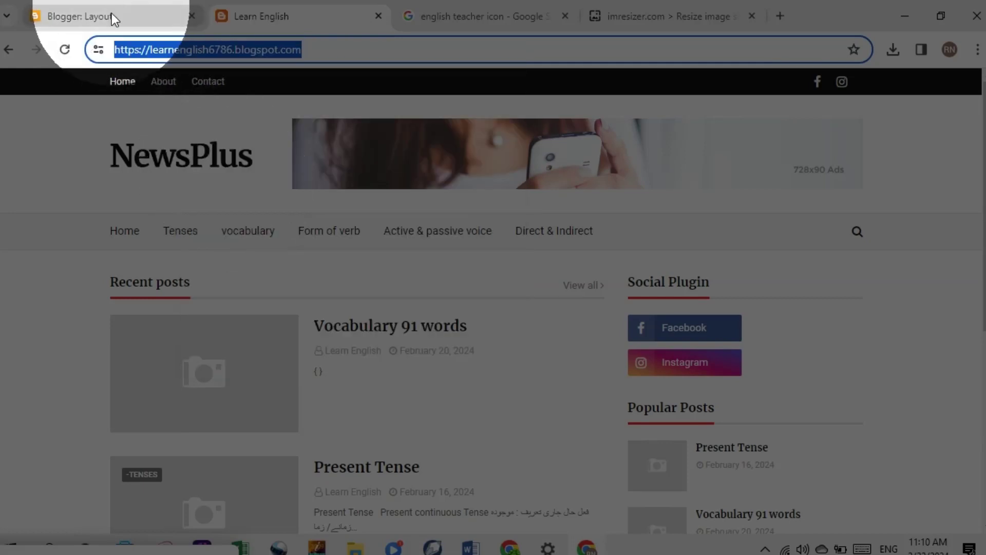
click(112, 13)
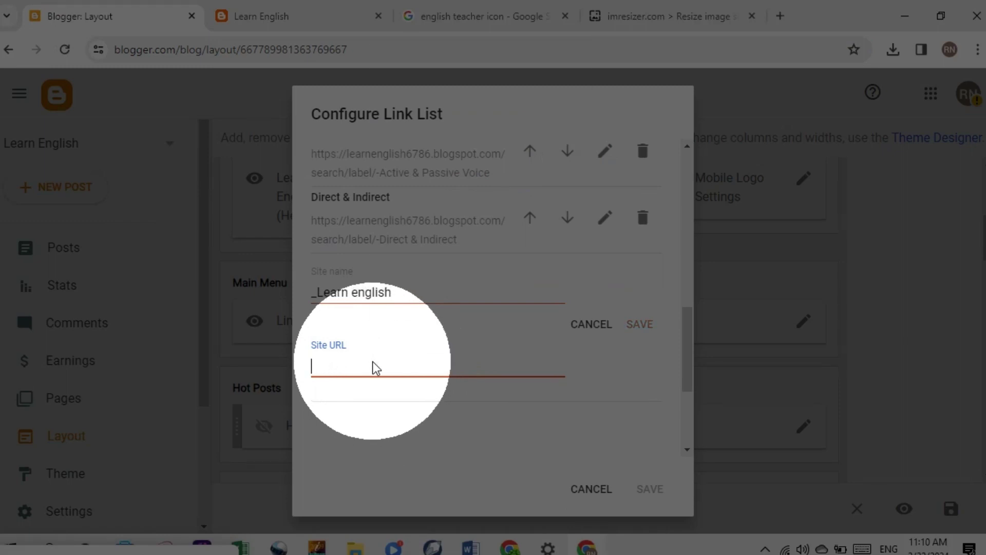
right_click(374, 368)
click(407, 211)
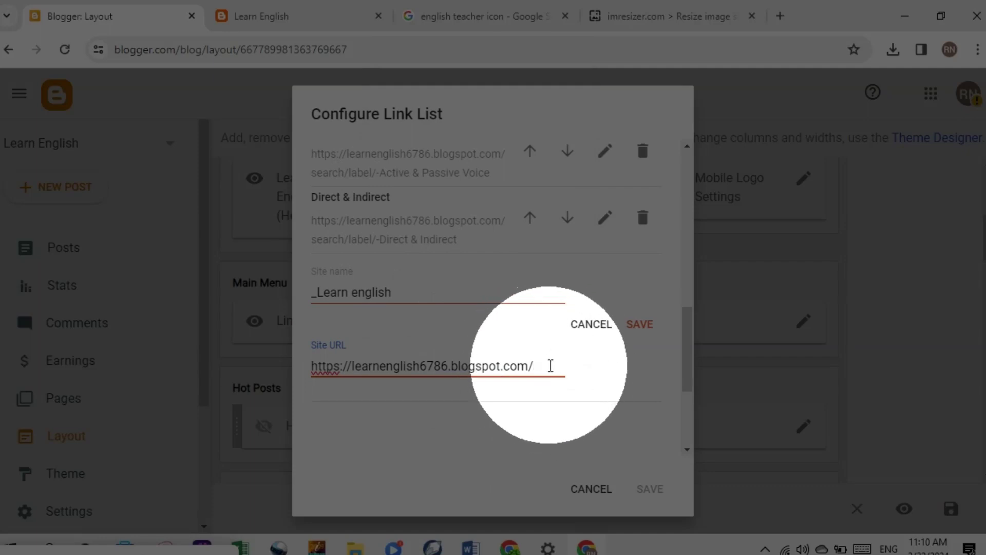
click(639, 331)
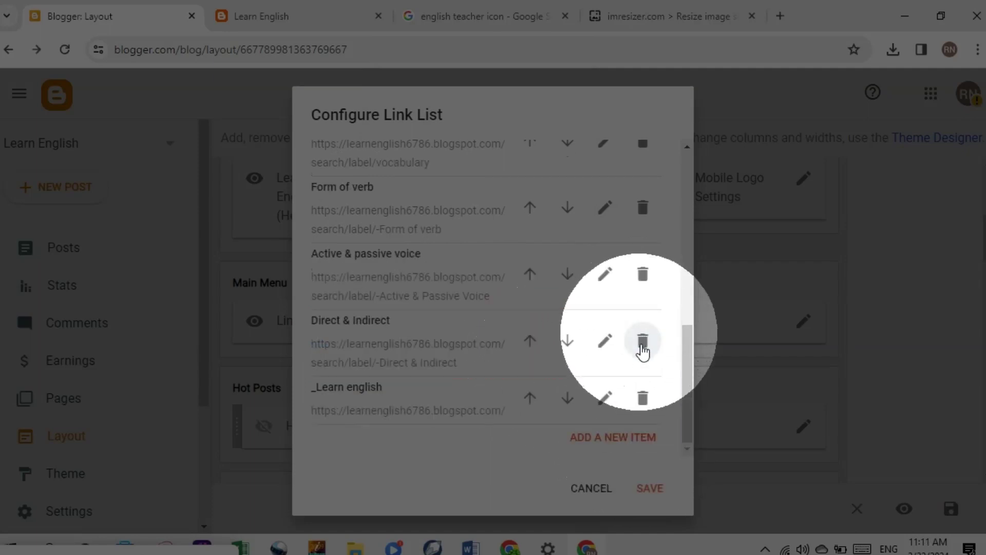
click(650, 489)
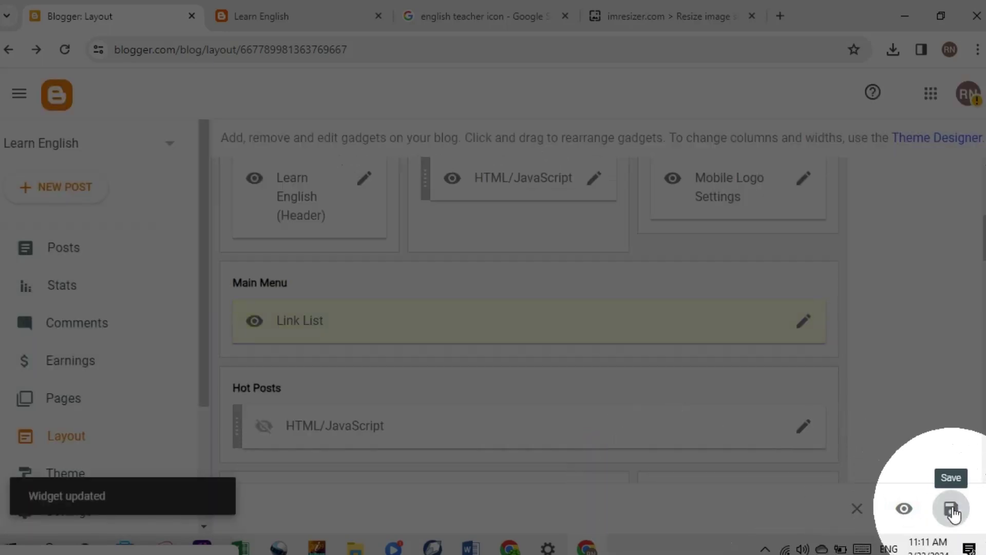
click(952, 510)
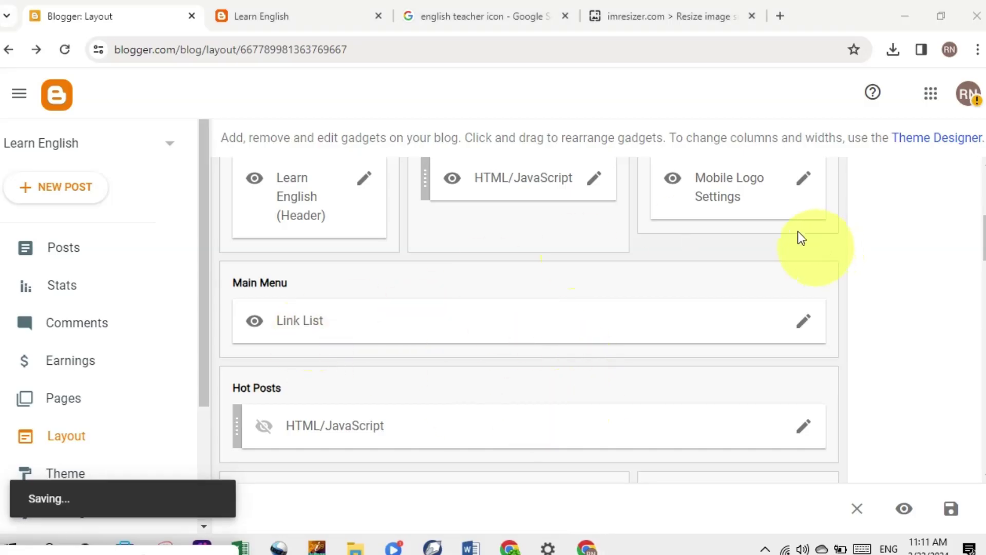
Reload the live blog and check the dropdown under Direct & Indirect in the main menu
scroll(970, 231, up, 4)
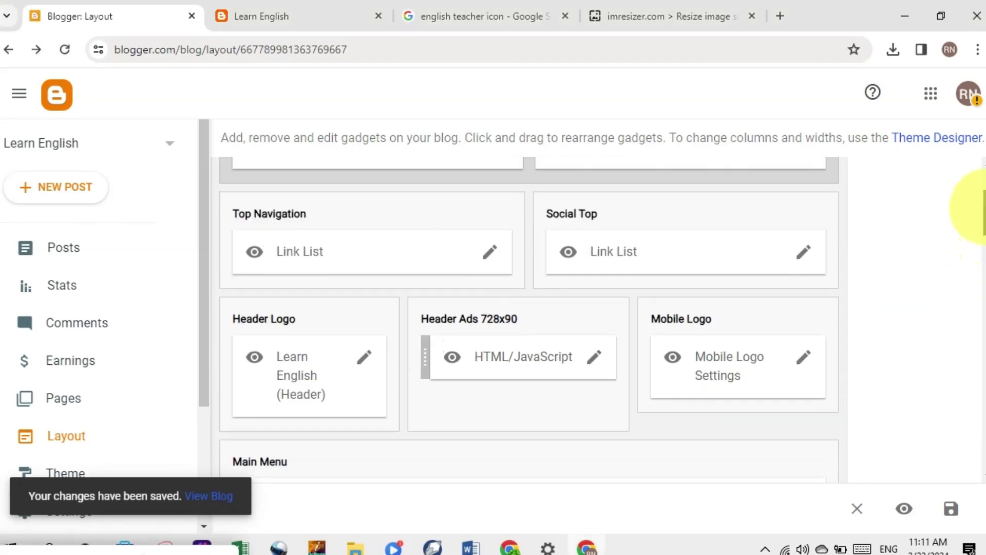
scroll(968, 264, down, 1)
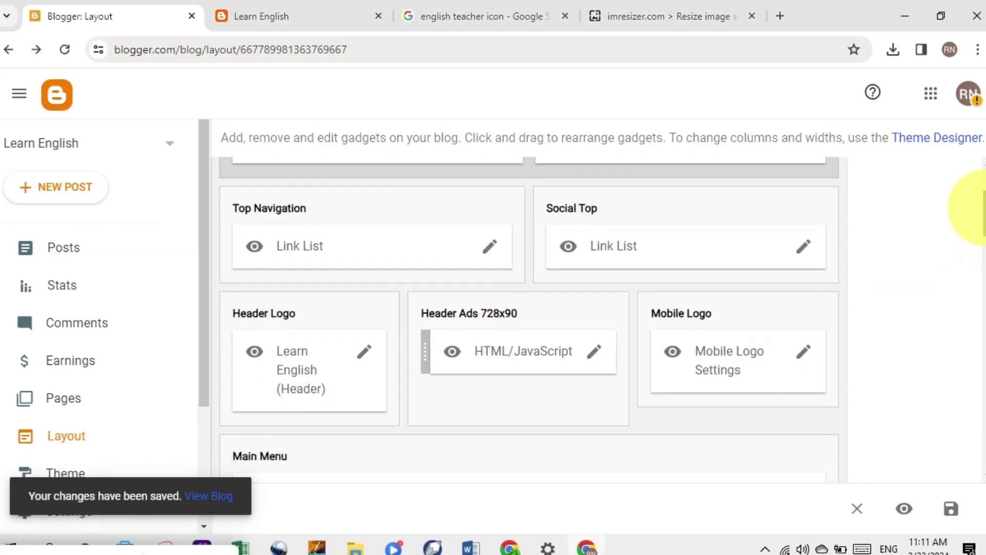
click(284, 6)
click(69, 53)
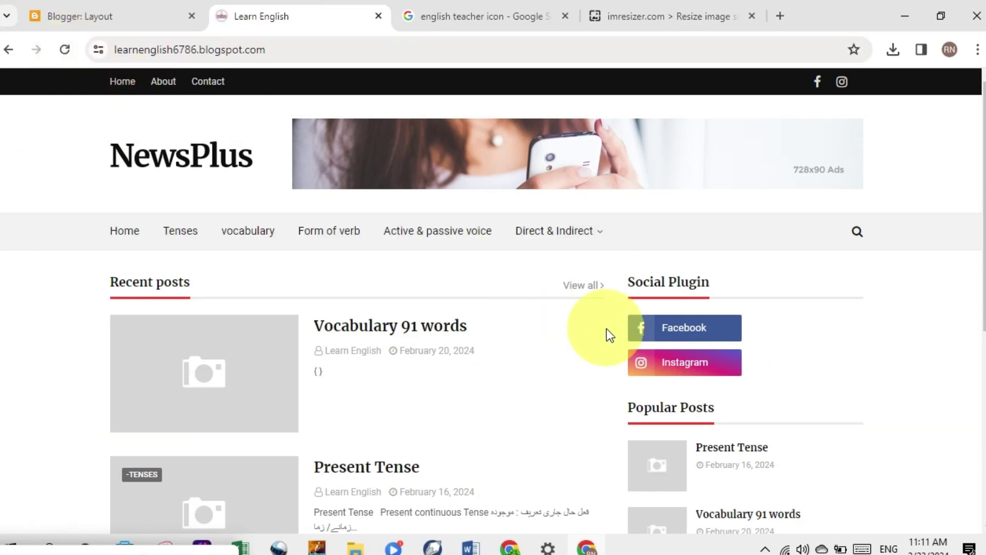
mouse_move(596, 239)
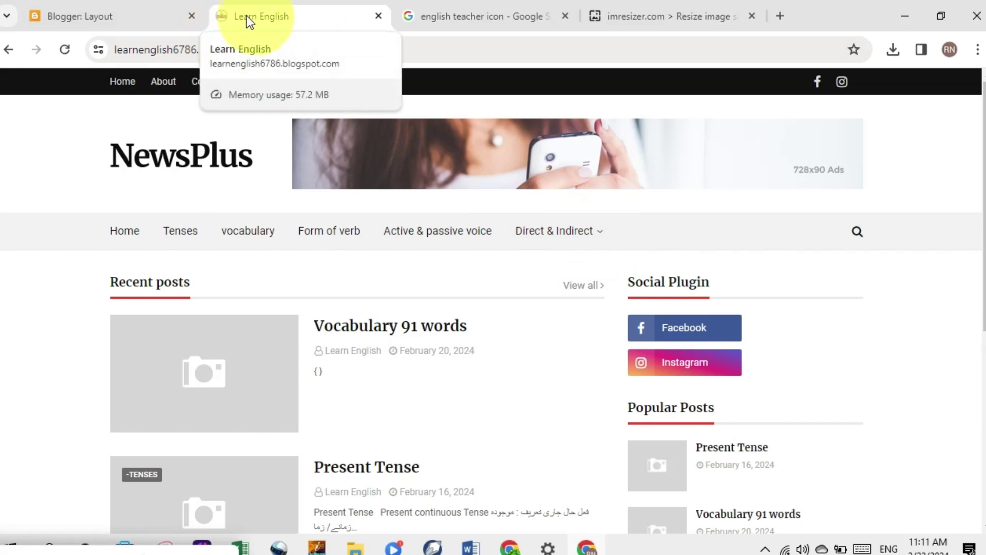
click(261, 21)
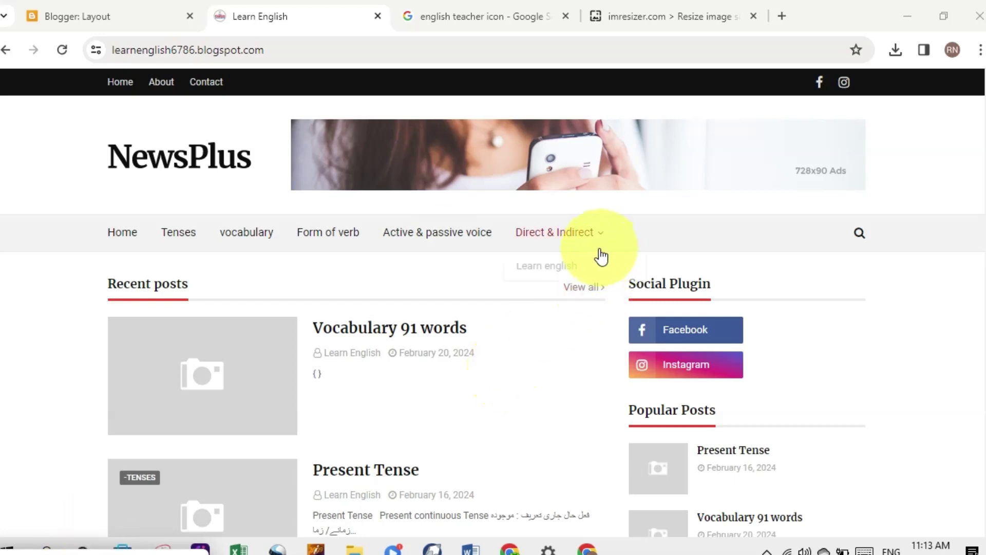
Delete the "_Learn english" item from the Main Menu's Link List in the blog's Layout
click(121, 23)
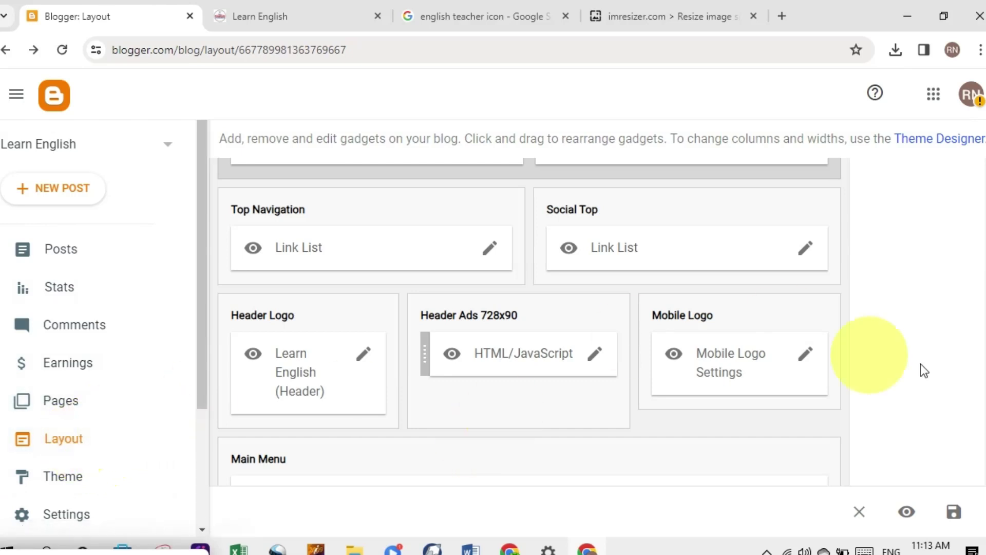
scroll(973, 242, down, 2)
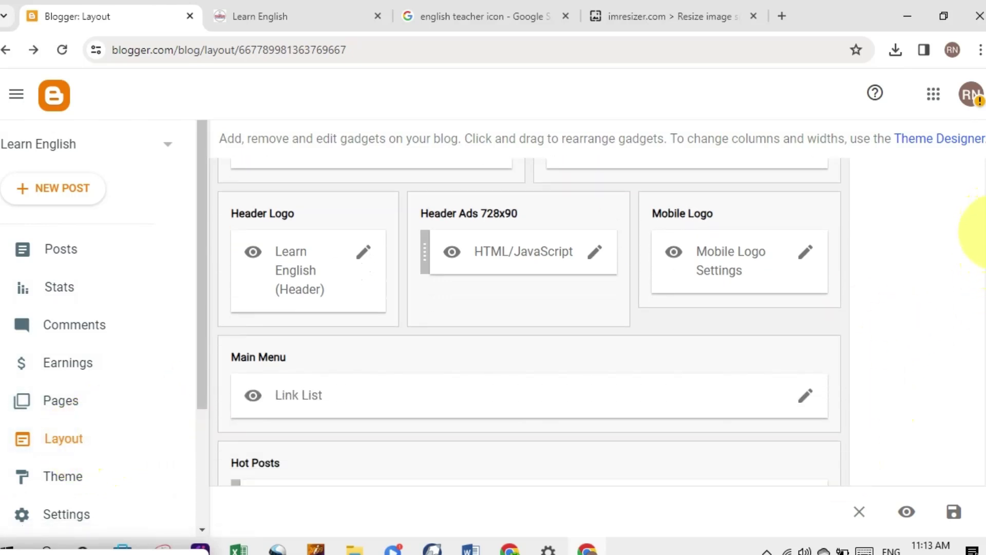
click(804, 400)
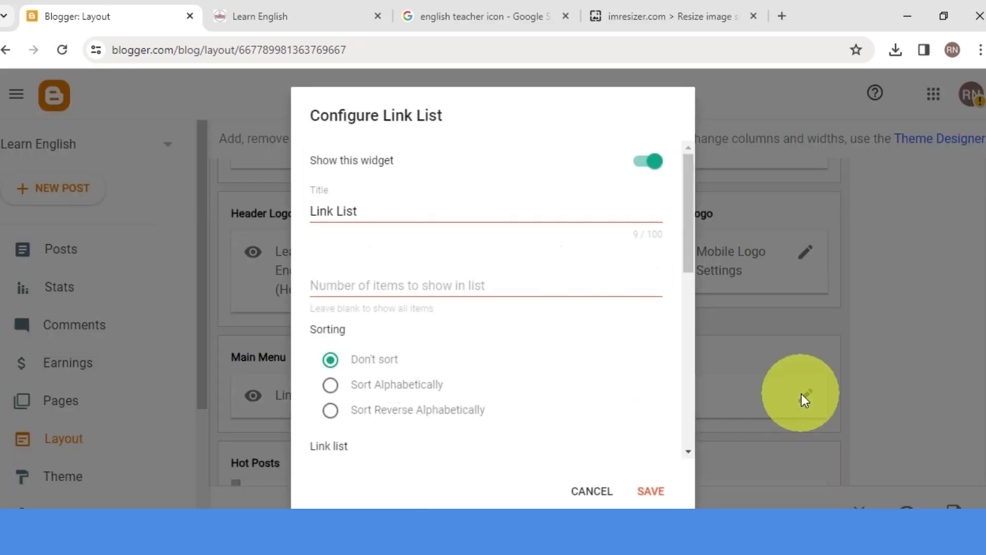
drag(689, 229, 701, 405)
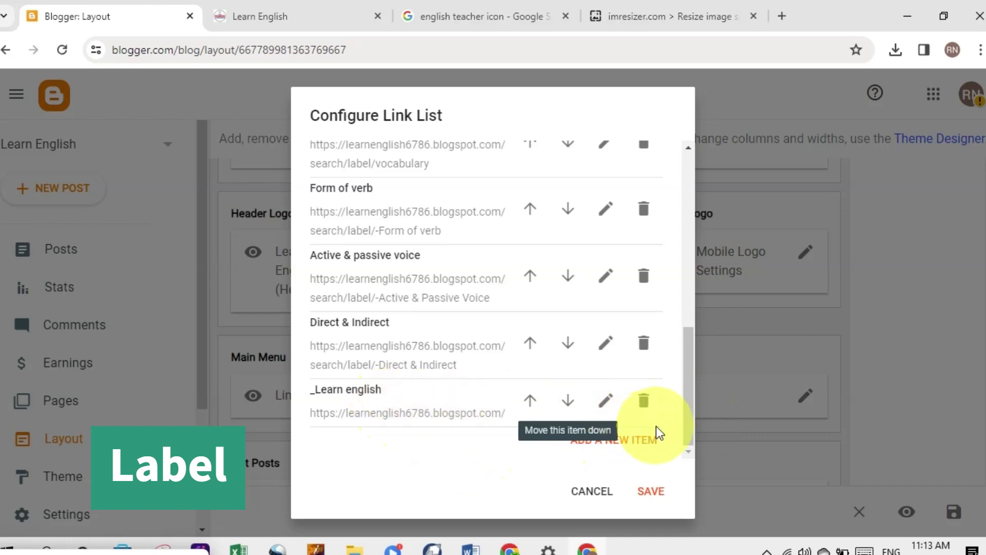
click(643, 401)
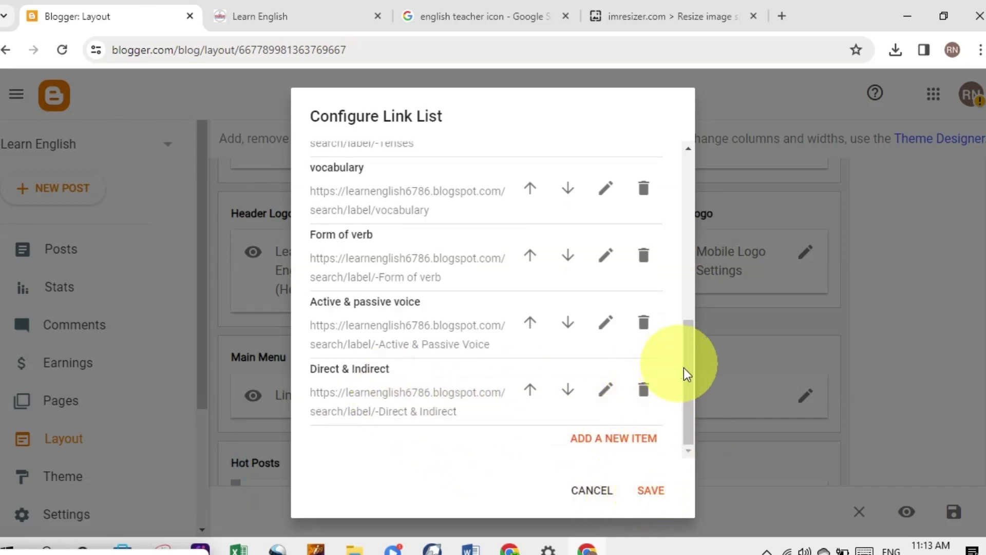
Compare the vocabulary entry in the link list with the address of the blog's vocabulary page
drag(686, 370, 693, 303)
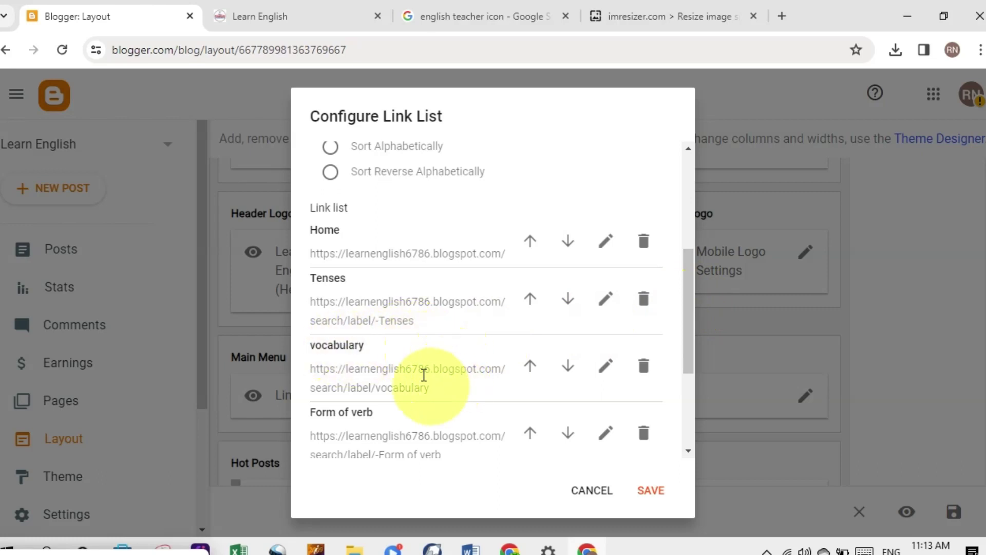
click(273, 17)
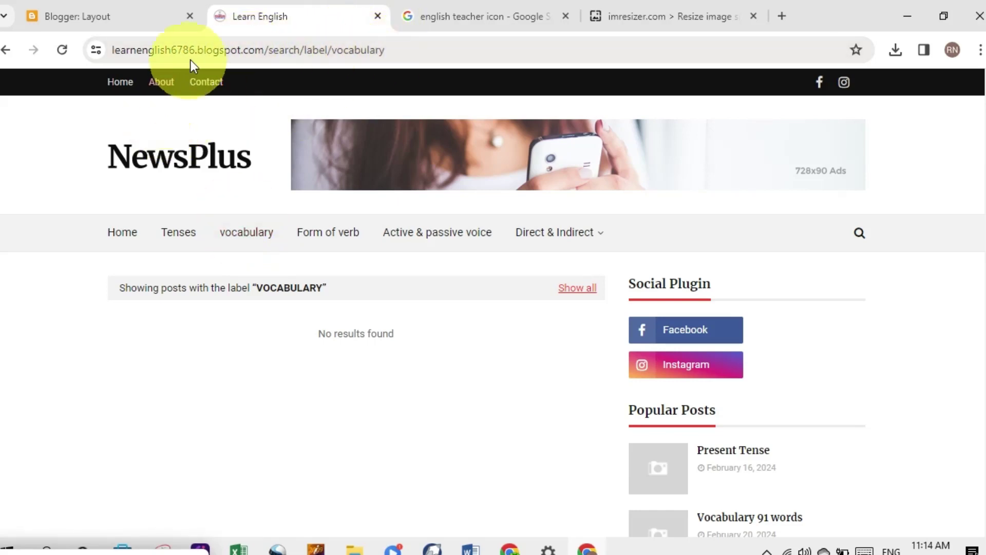
drag(190, 60, 148, 11)
click(148, 11)
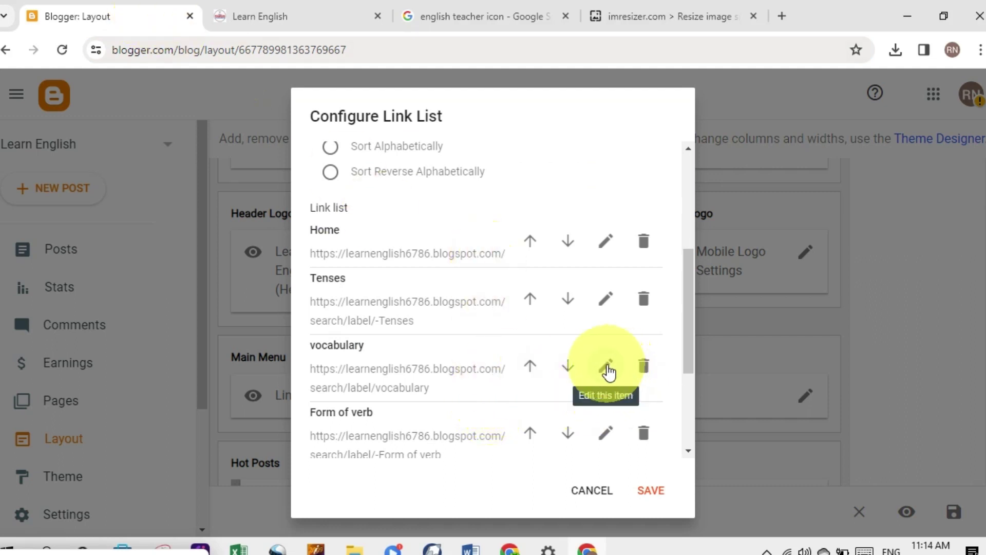
Edit the vocabulary link: copy its site URL, clear it and paste back the address ending in /search/label/vocabulary
click(606, 366)
drag(686, 299, 691, 325)
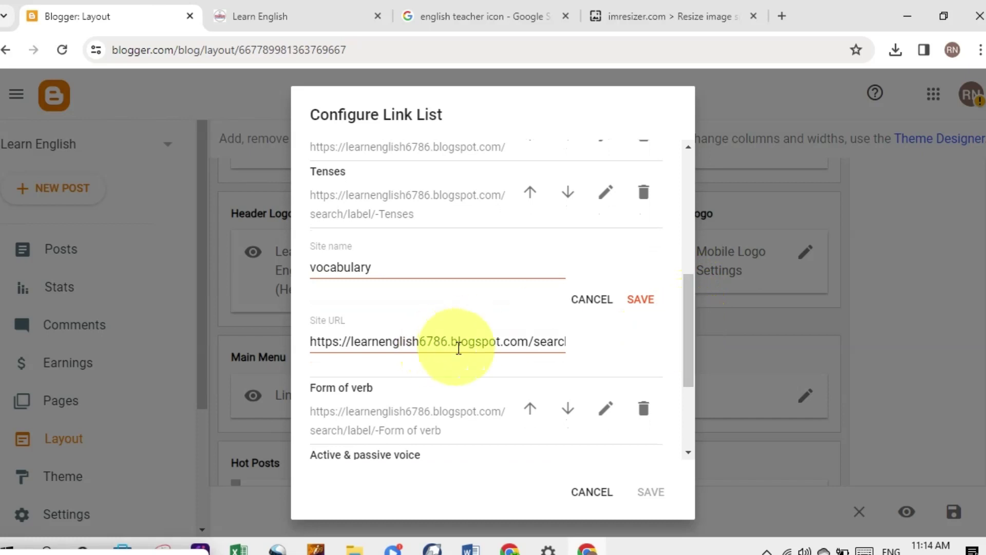
double_click(459, 347)
triple_click(459, 347)
right_click(457, 351)
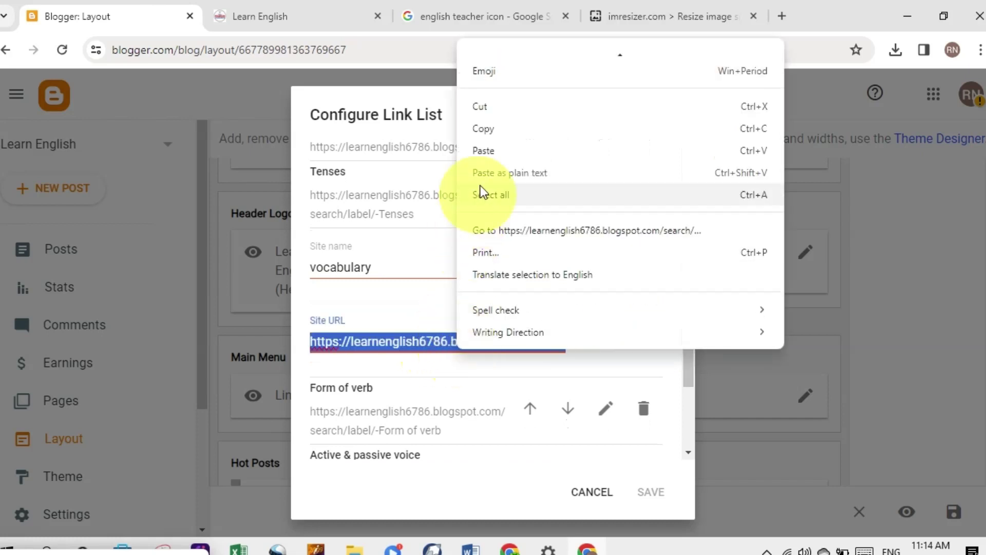
click(481, 128)
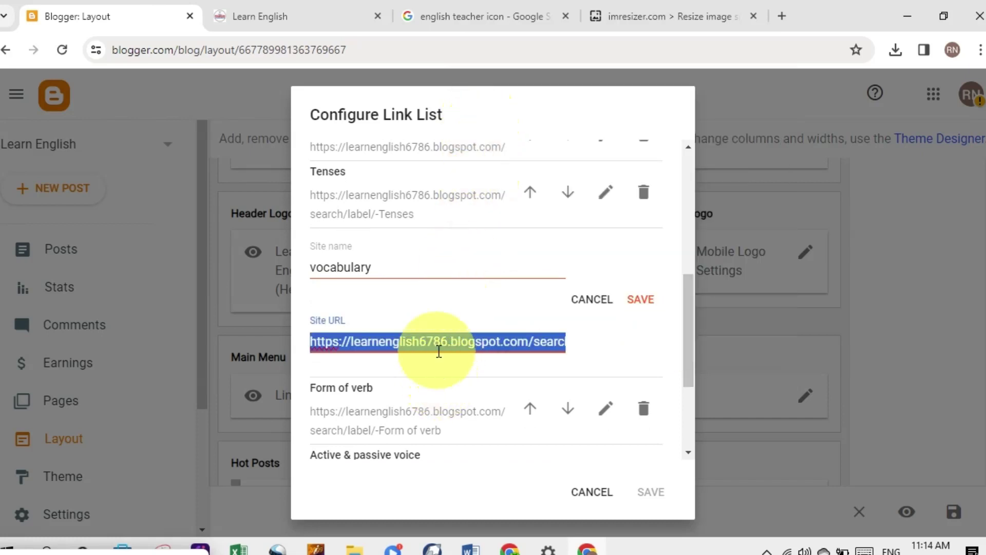
key(BackSpace)
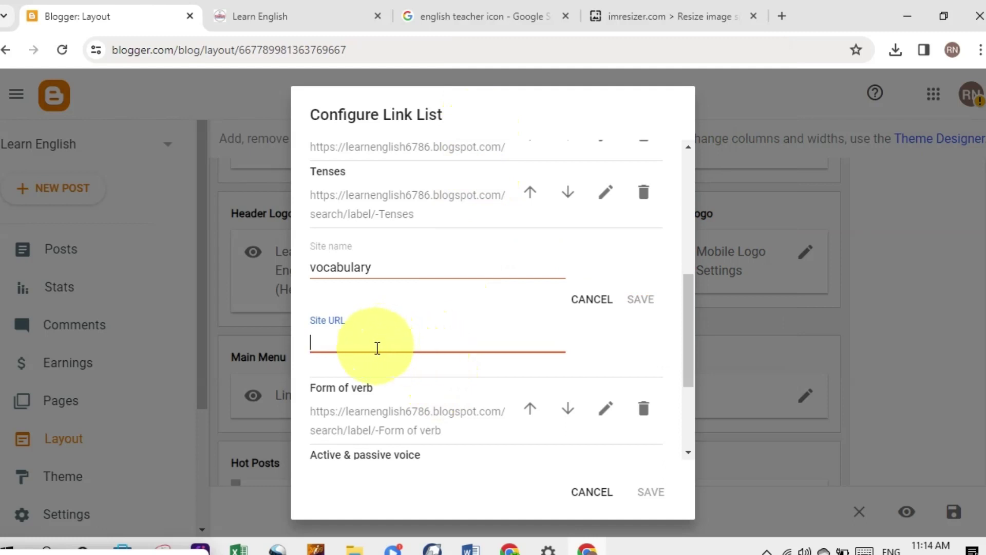
right_click(377, 347)
click(406, 192)
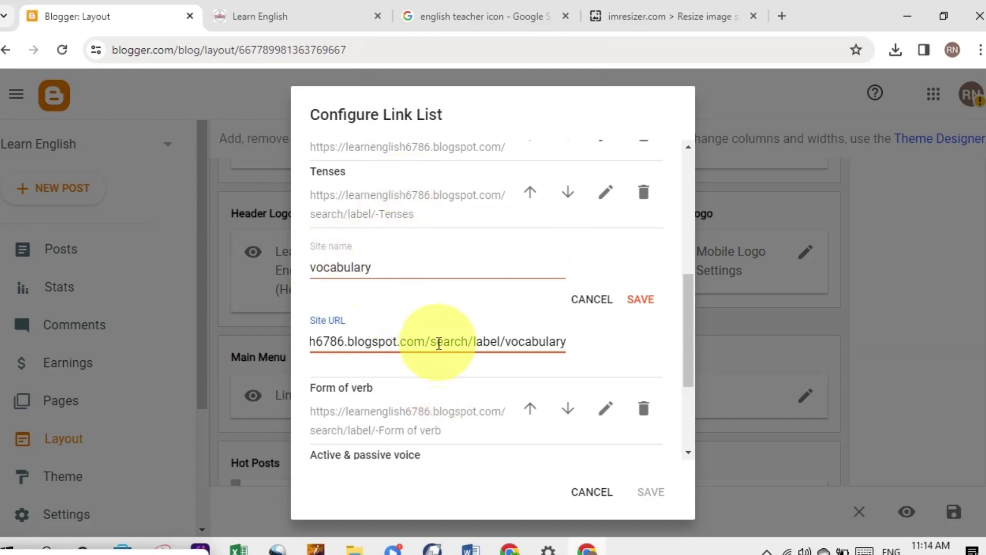
Clear the vocabulary link's site URL once more and paste the copied address in again
key(ctrl)
key(ctrl)
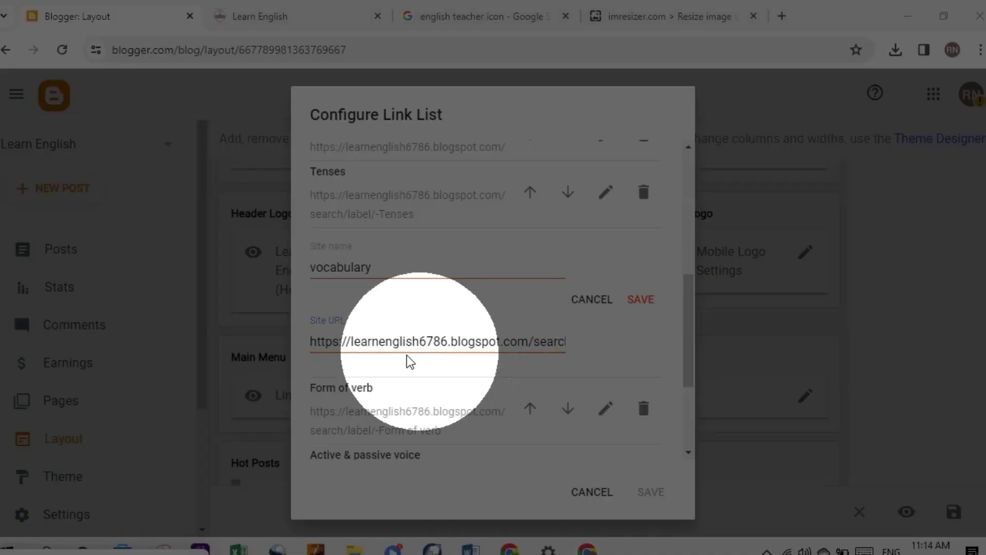
drag(413, 341, 488, 337)
triple_click(400, 341)
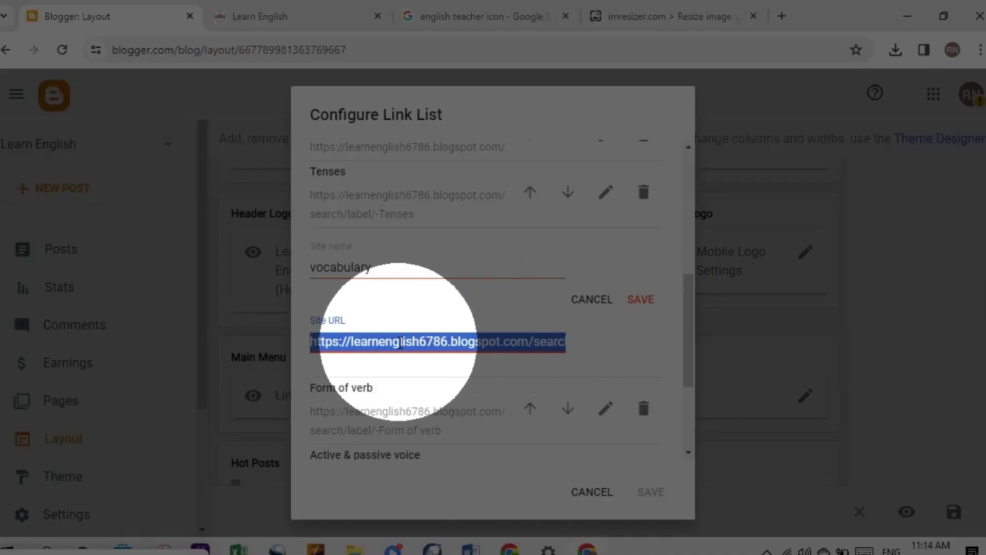
key(BackSpace)
right_click(400, 342)
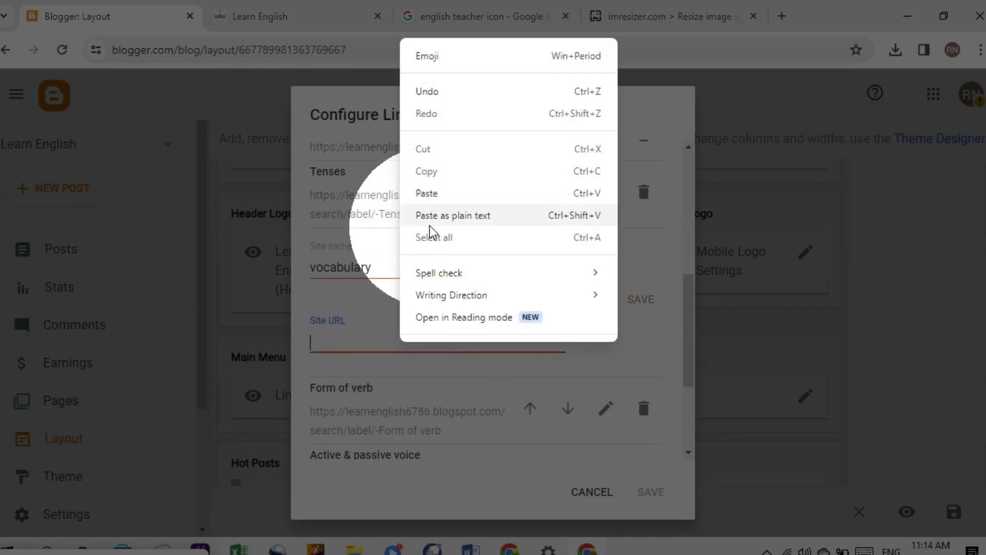
click(429, 197)
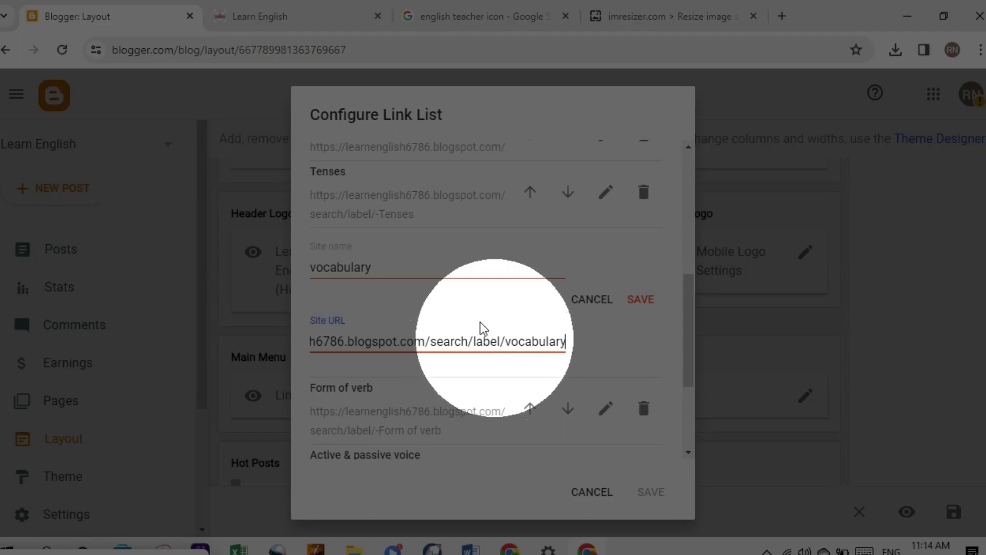
Change the vocabulary link's site name to "vocabulary english"
double_click(375, 268)
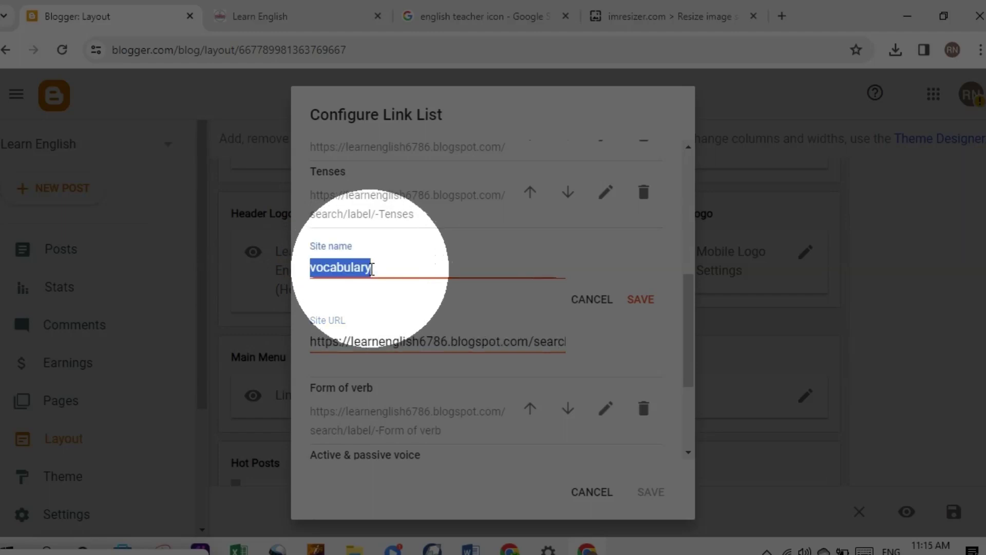
click(382, 270)
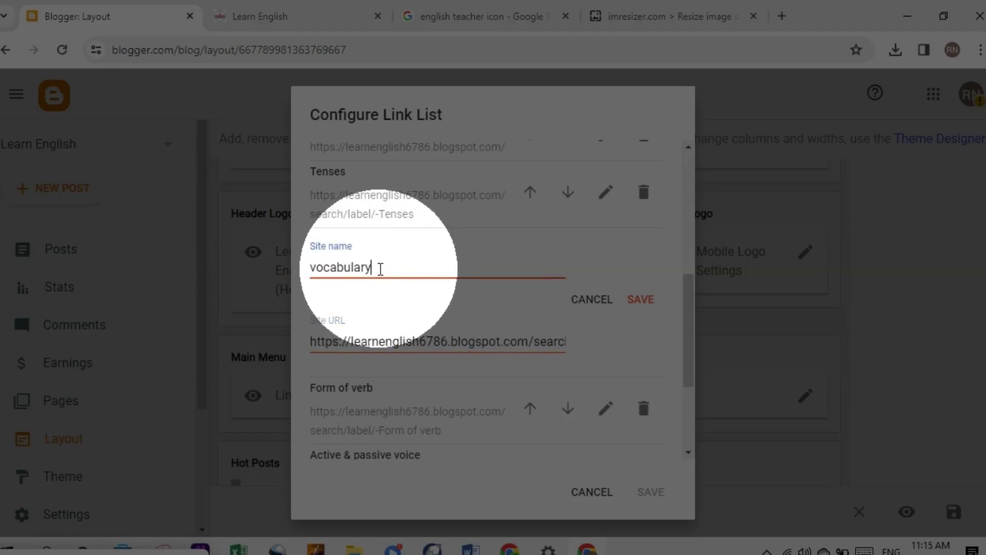
text(engl)
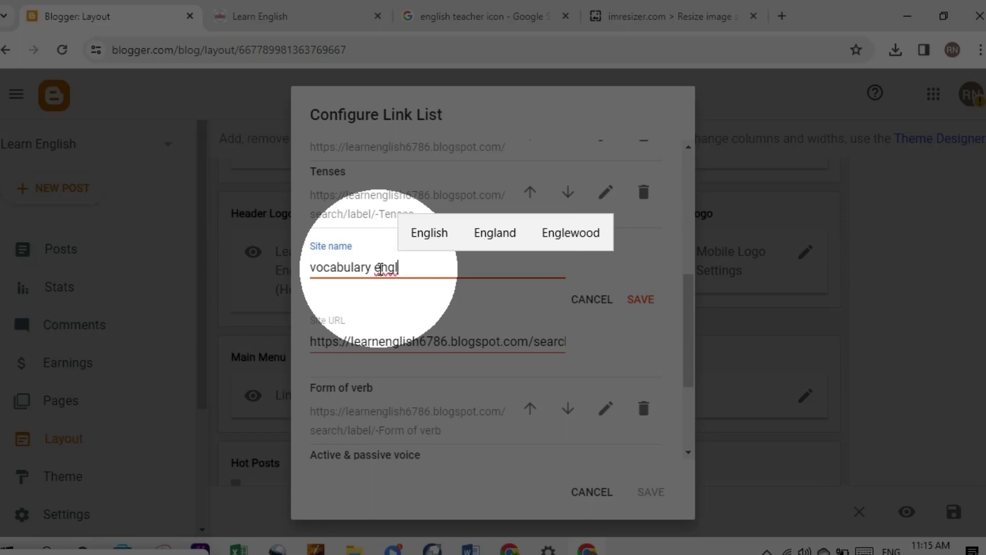
text(is)
key(BackSpace)
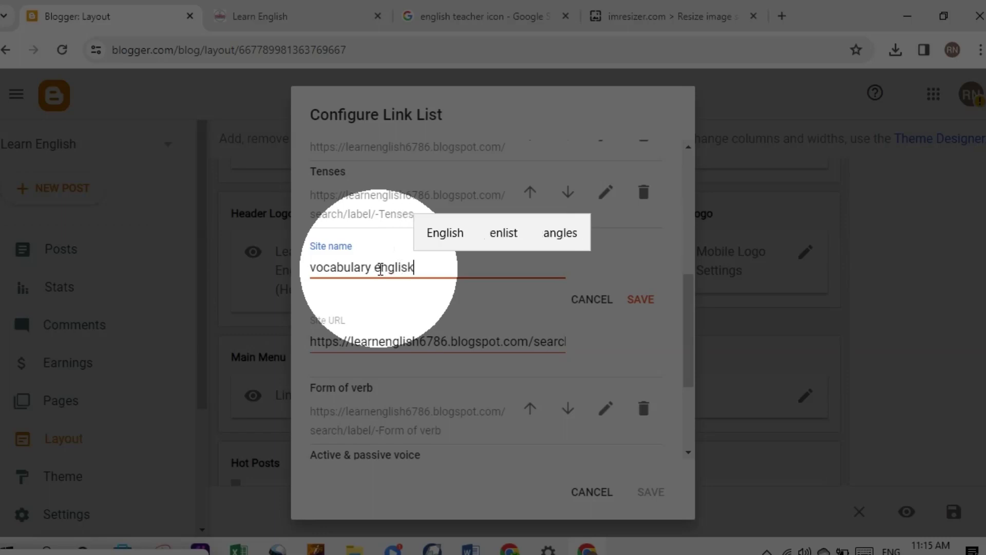
key(BackSpace)
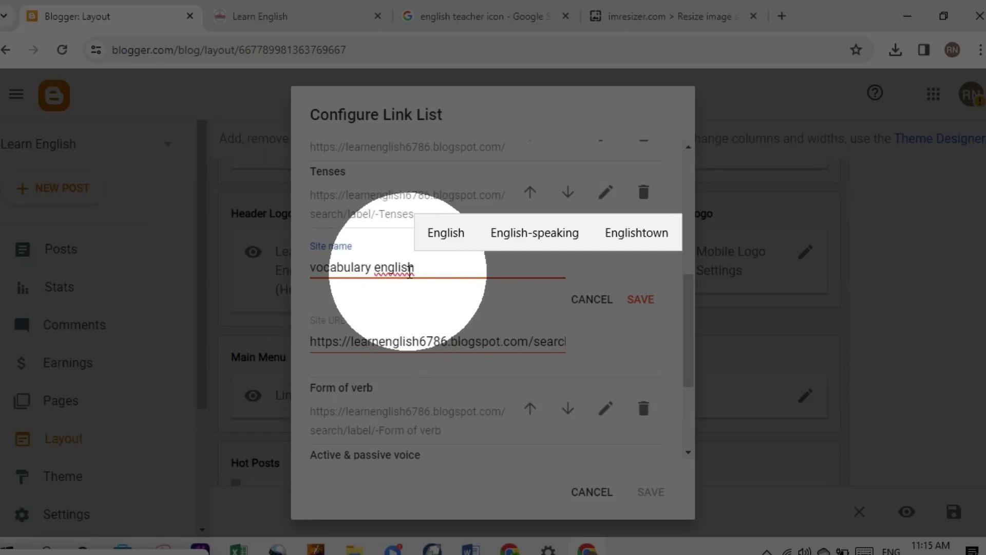
Replace the link's site URL with the copied address and append "-english" so it ends in /search/label/vocabulary-english
triple_click(516, 341)
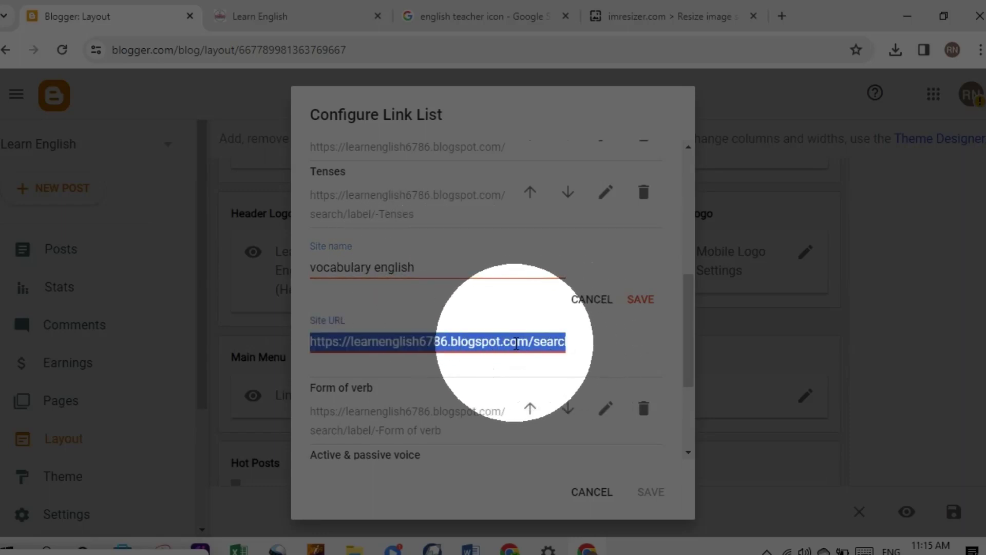
key(BackSpace)
right_click(515, 343)
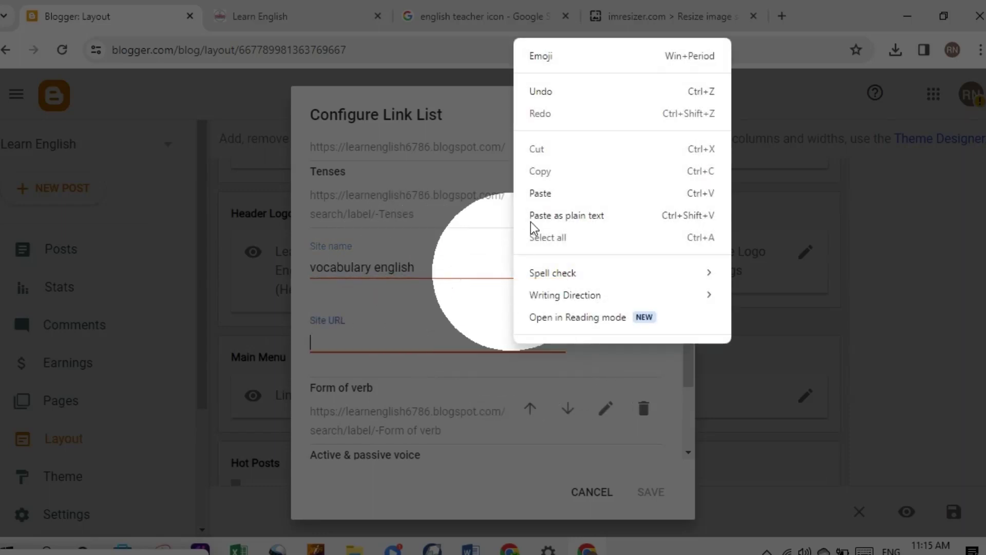
click(541, 194)
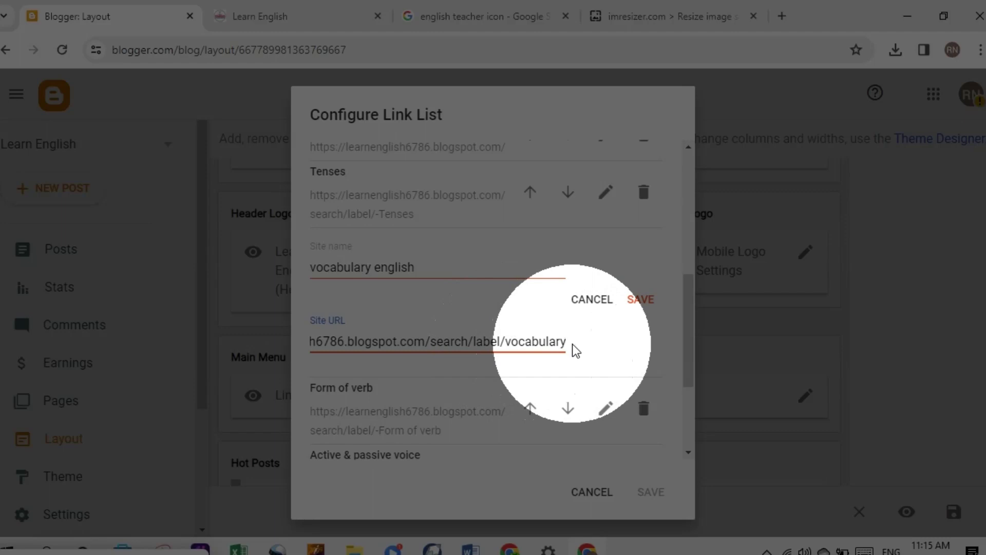
text(-)
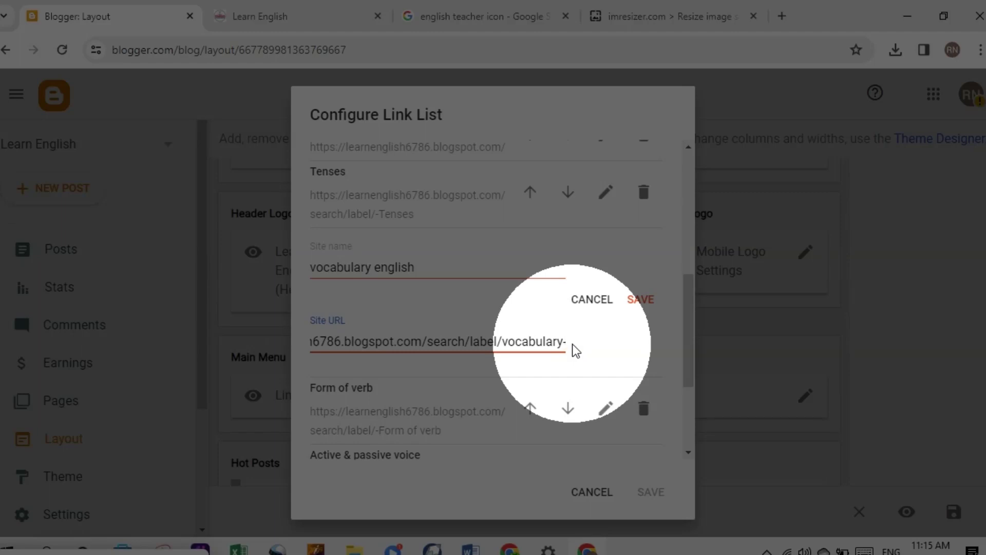
text(eng)
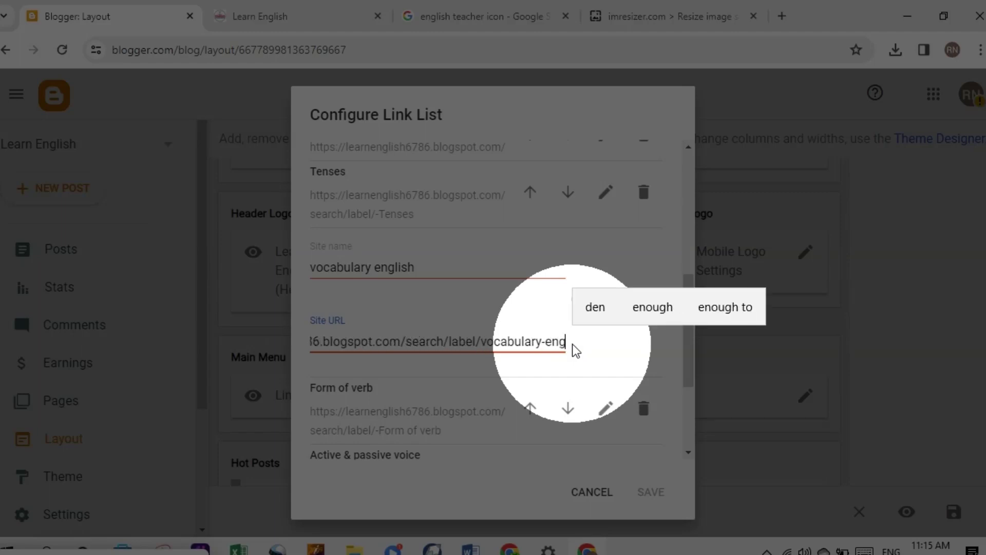
text(li)
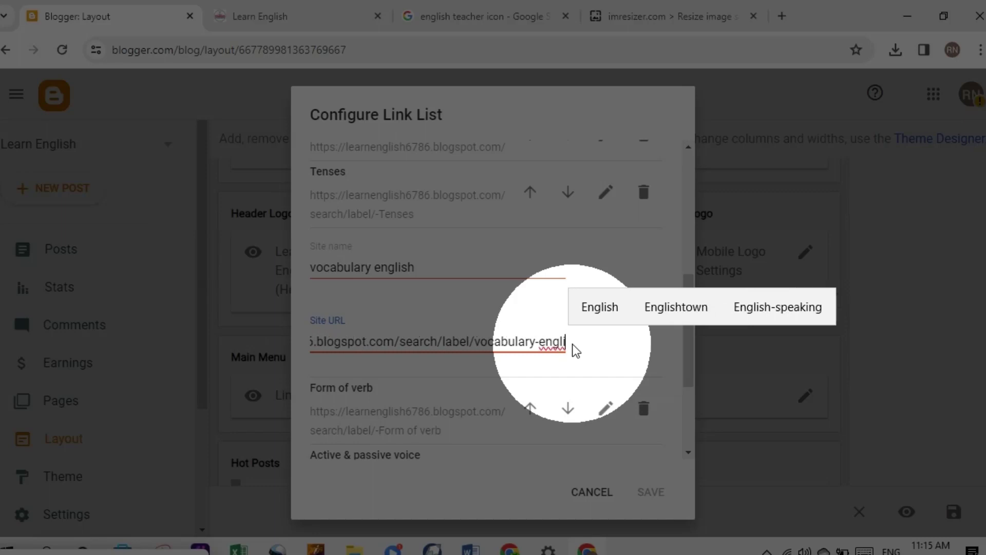
text(sh)
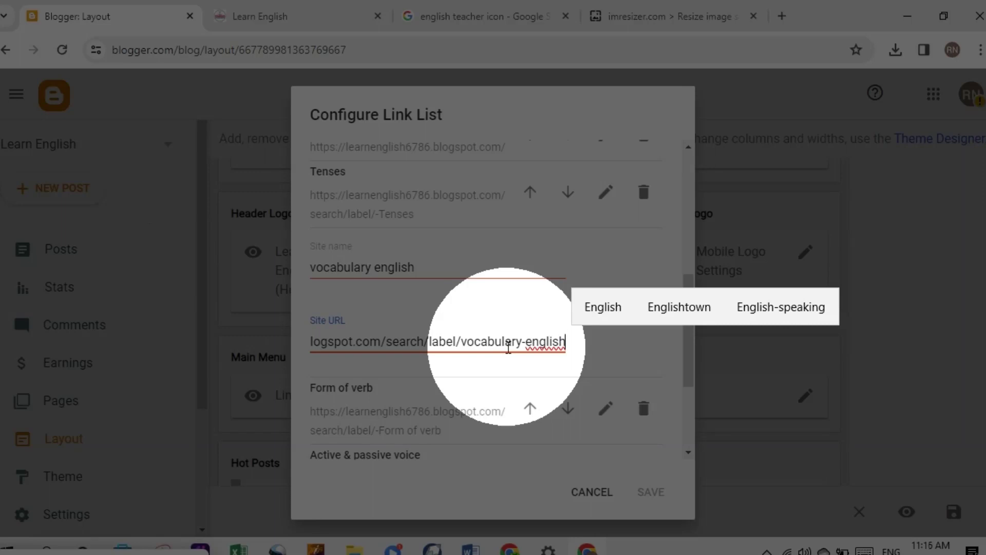
Remove "-english" from the site URL so it ends in /search/label/vocabulary
key(BackSpace)
key(BackSpace)
key(BackSpace)
key(BackSpace)
key(BackSpace)
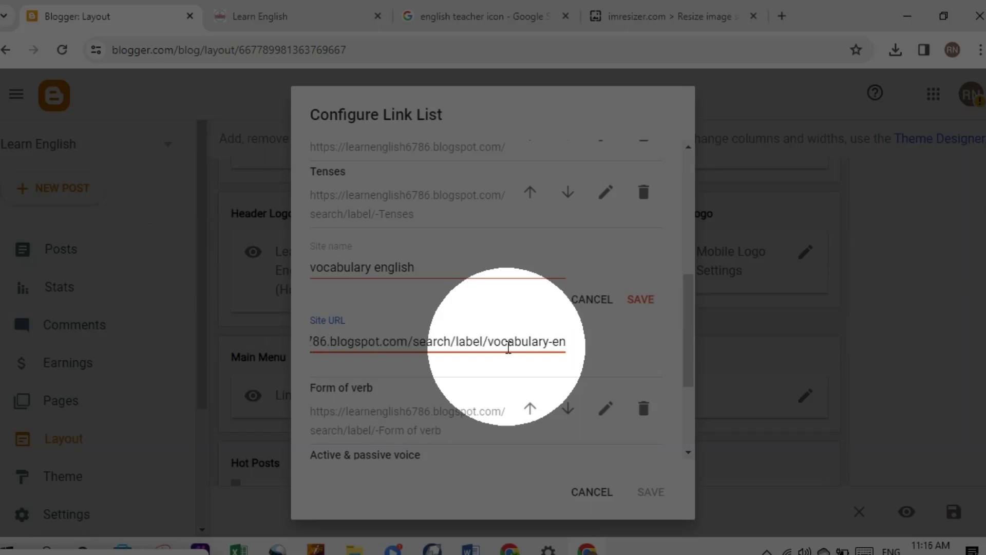
key(BackSpace)
key(BackSpace)
key(BackSpace)
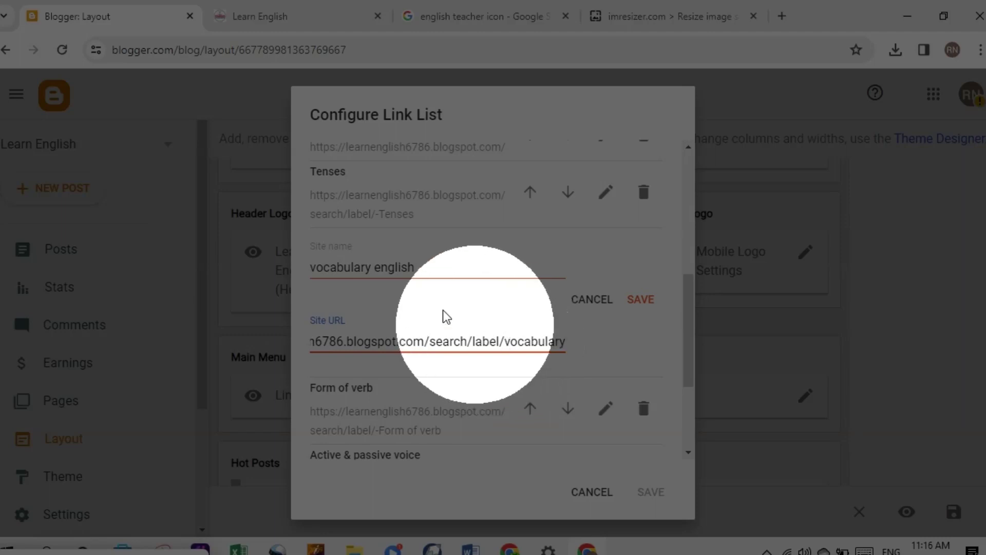
Shorten the link's site name to "vocabulary" and save both the item and the link list
click(421, 271)
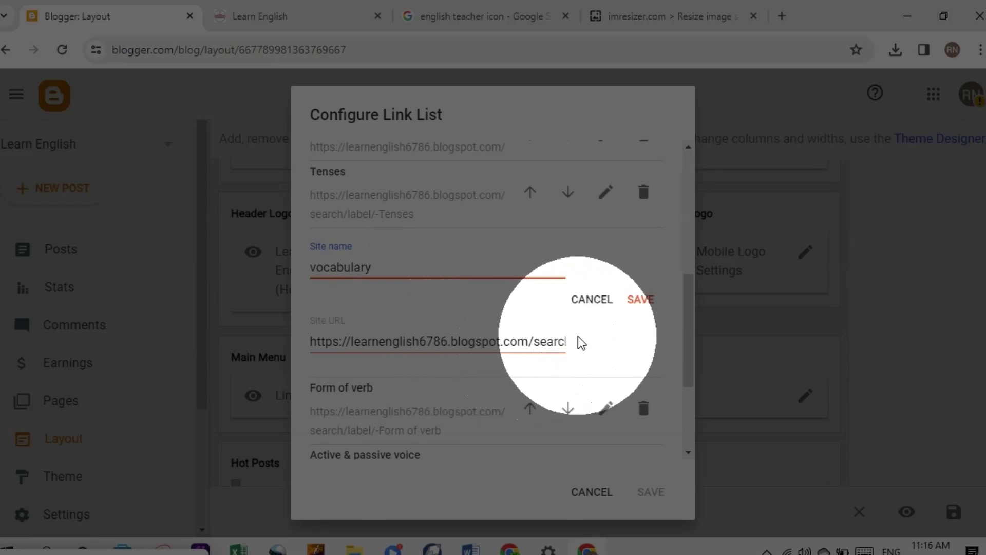
click(639, 305)
click(650, 491)
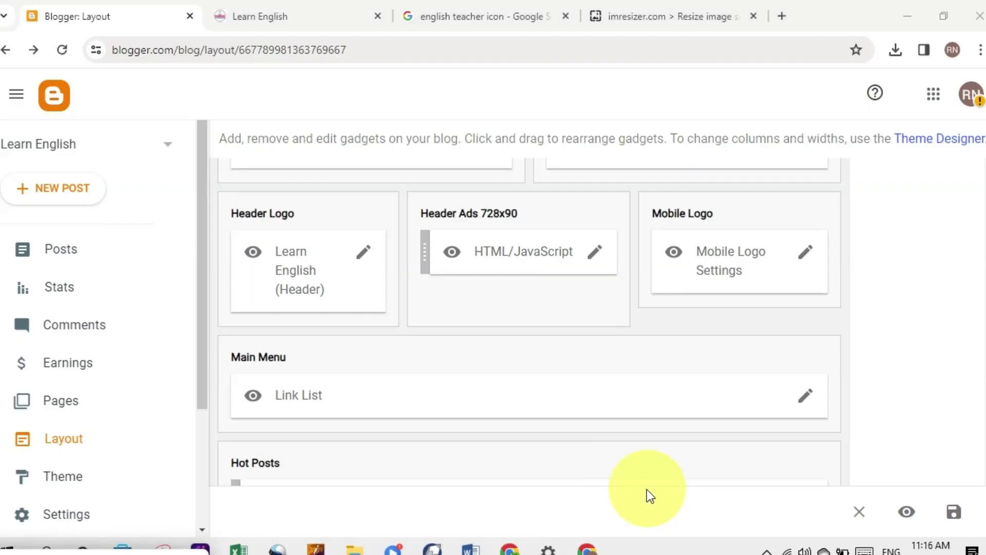
Open the published post "Vocabulary 91 words" for editing and start entering its label
click(57, 248)
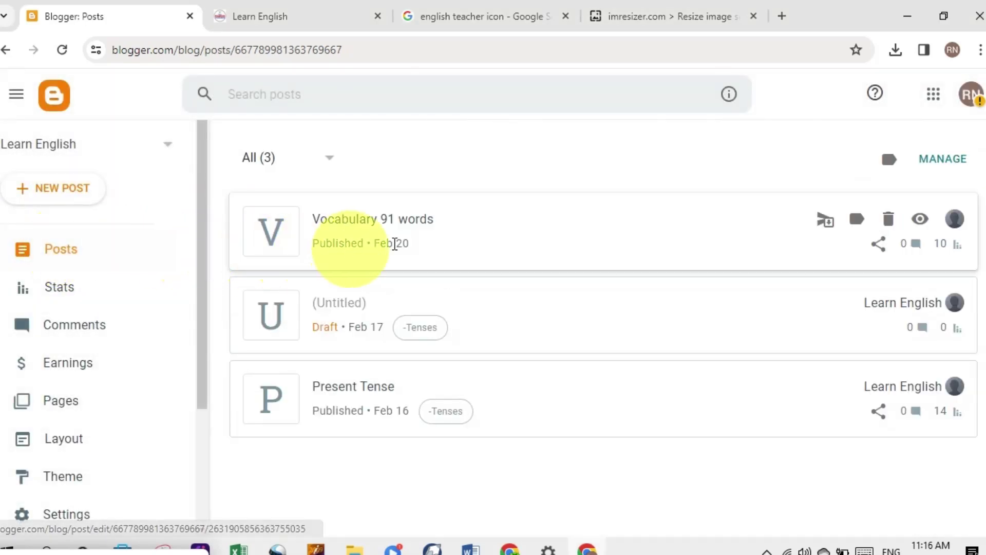
click(567, 234)
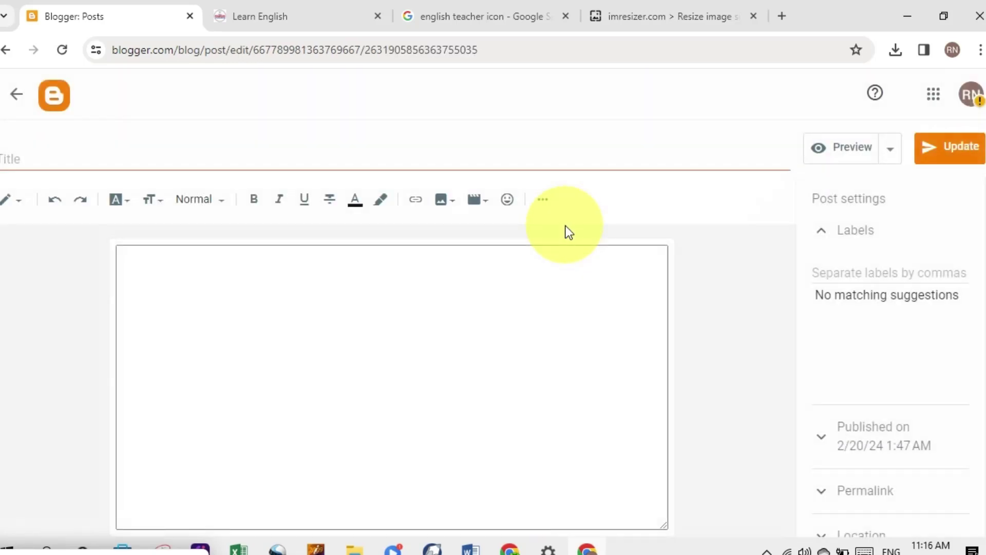
click(879, 273)
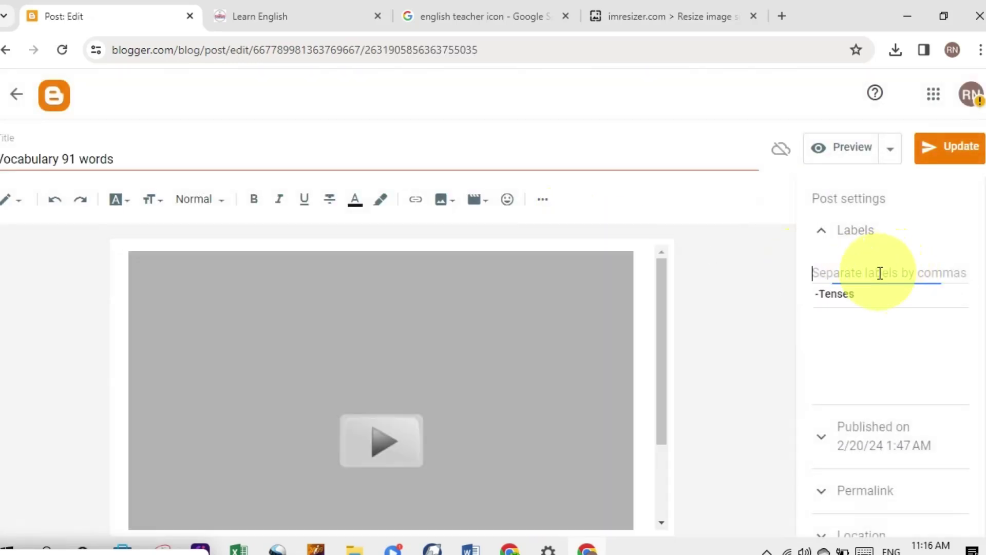
Copy the word "vocabulary" from the end of the live blog's label page address
click(324, 15)
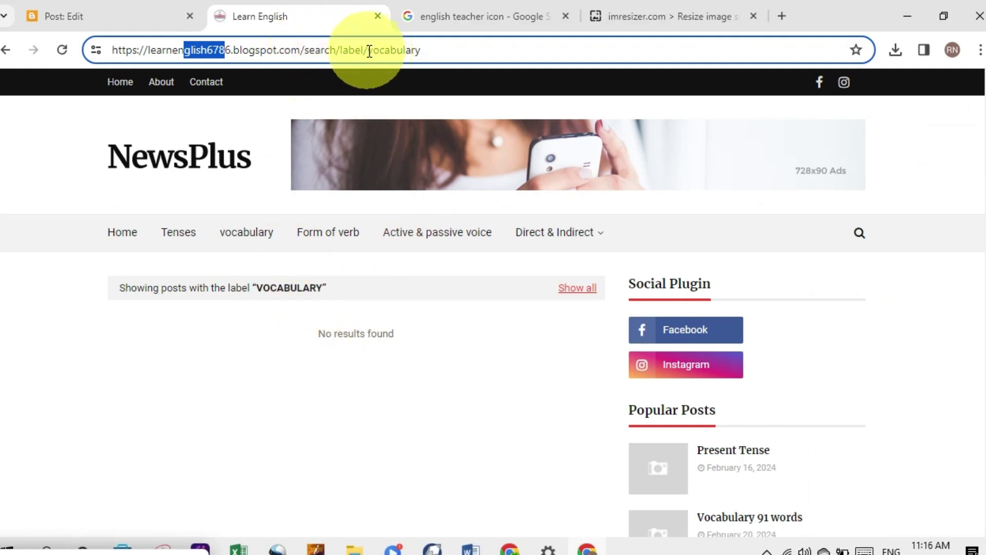
click(460, 52)
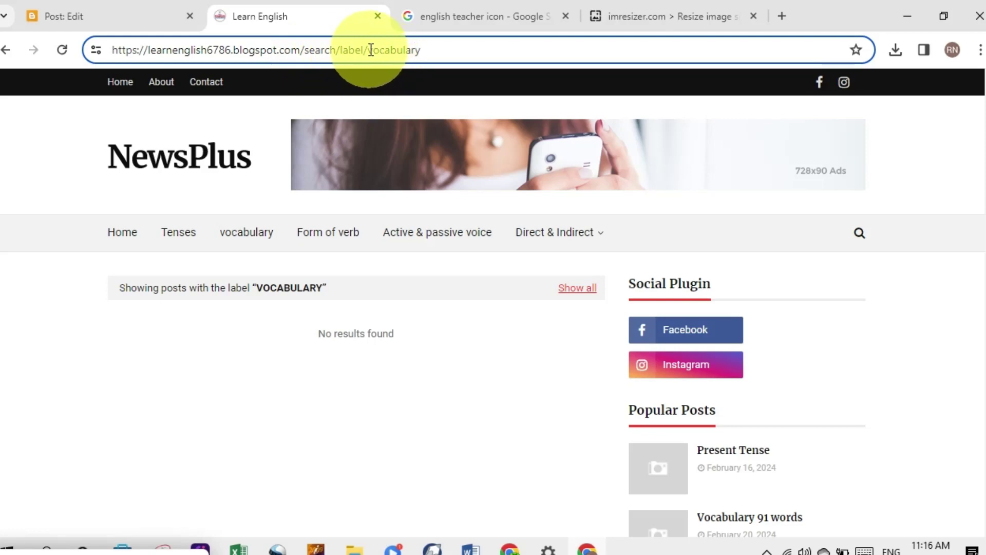
drag(369, 48, 429, 44)
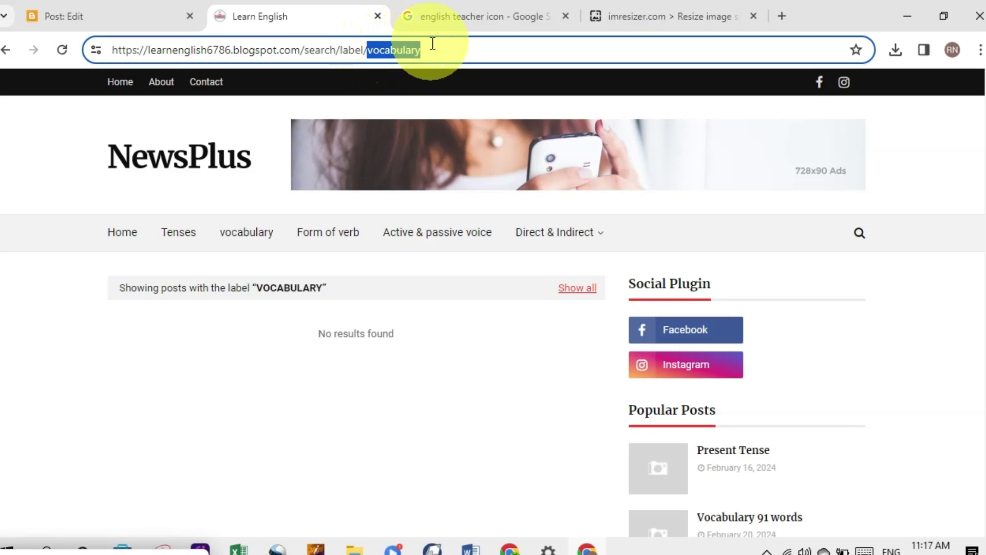
right_click(403, 48)
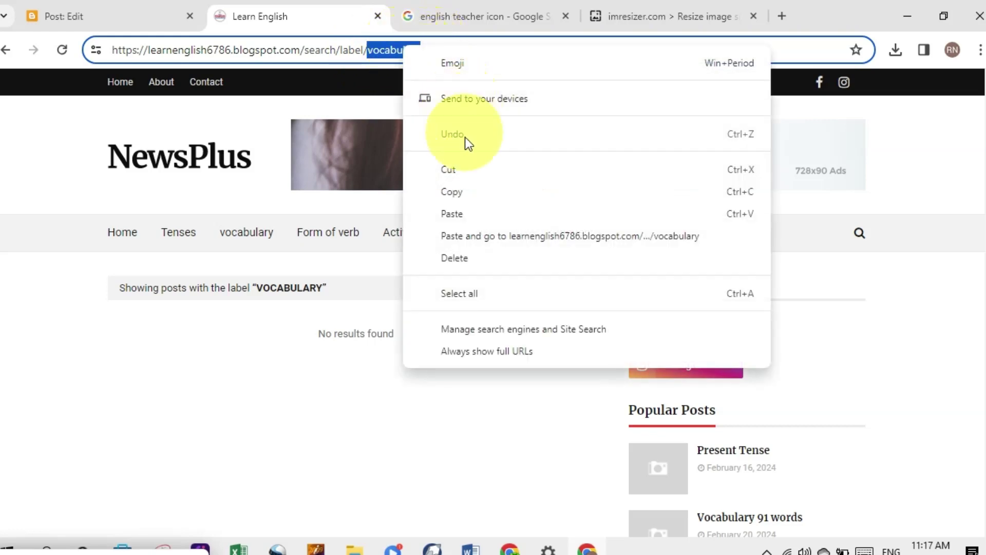
click(459, 194)
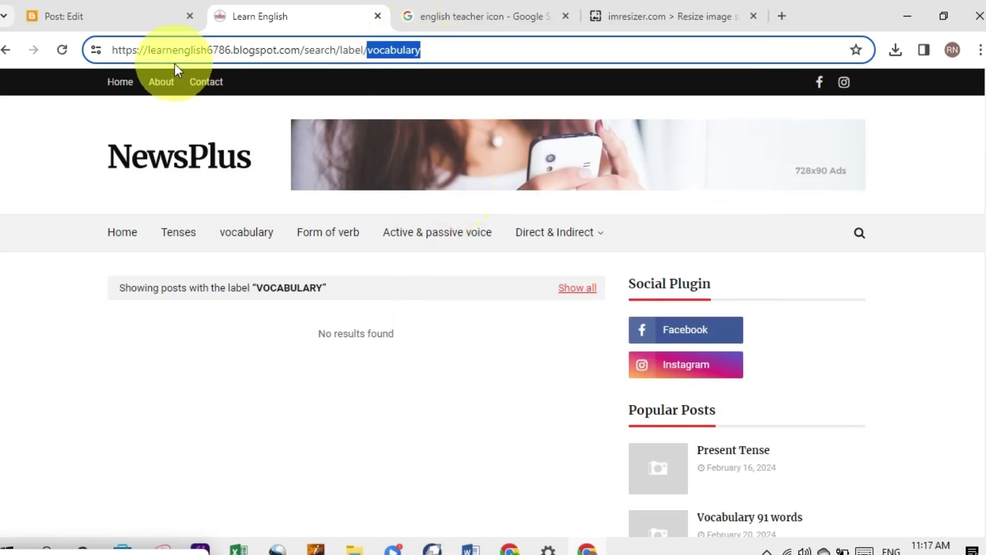
Paste "vocabulary" as the label of the "Vocabulary 91 words" post, update the post and return to the post list
click(127, 17)
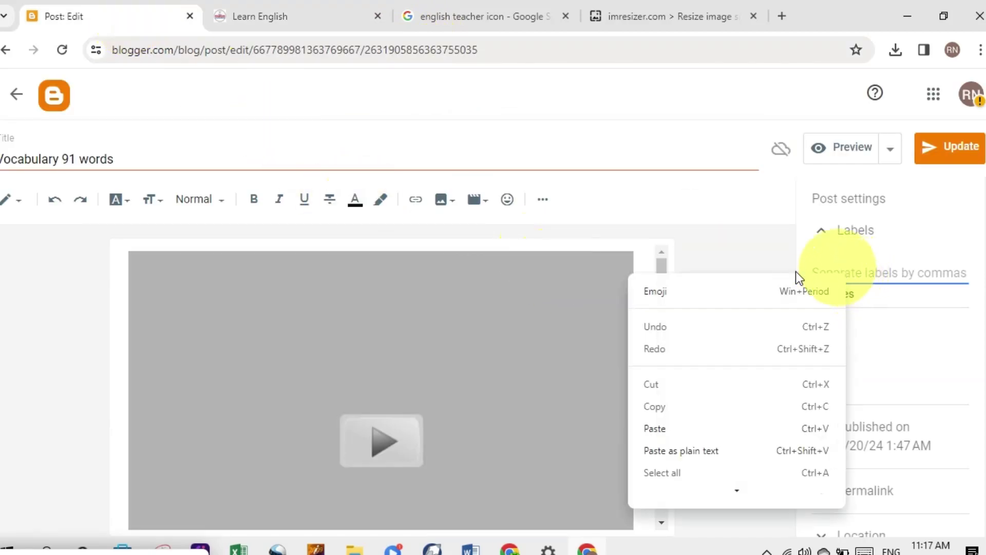
click(672, 429)
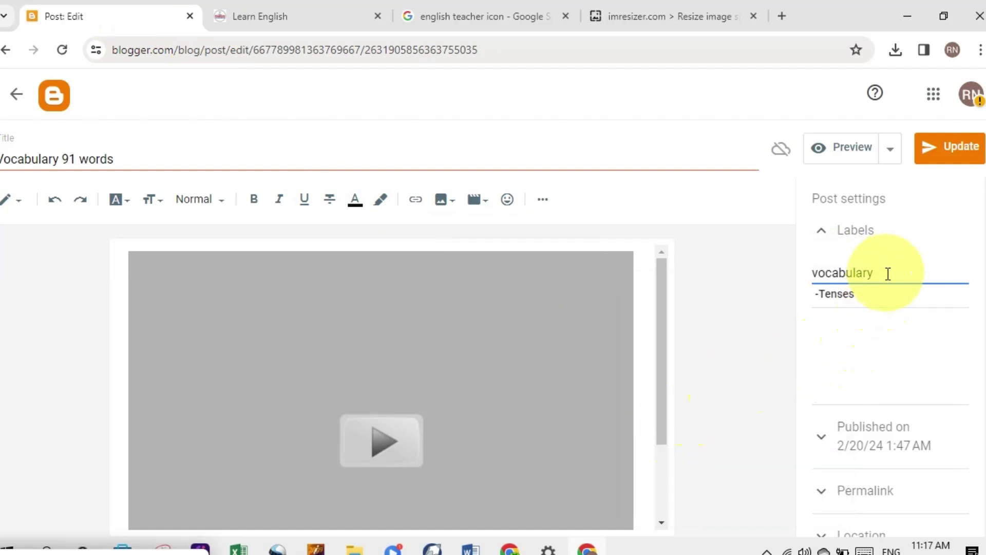
key(comma)
key(BackSpace)
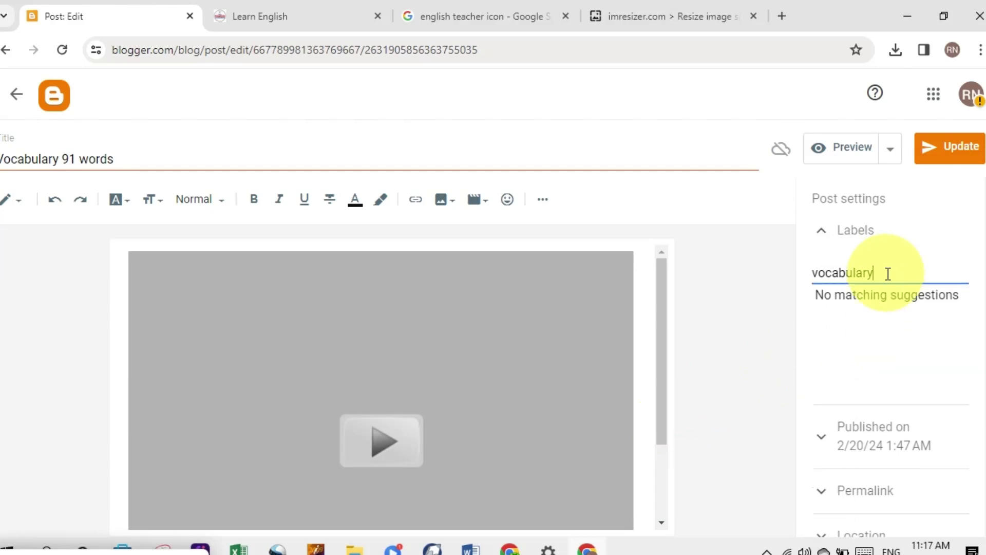
click(948, 149)
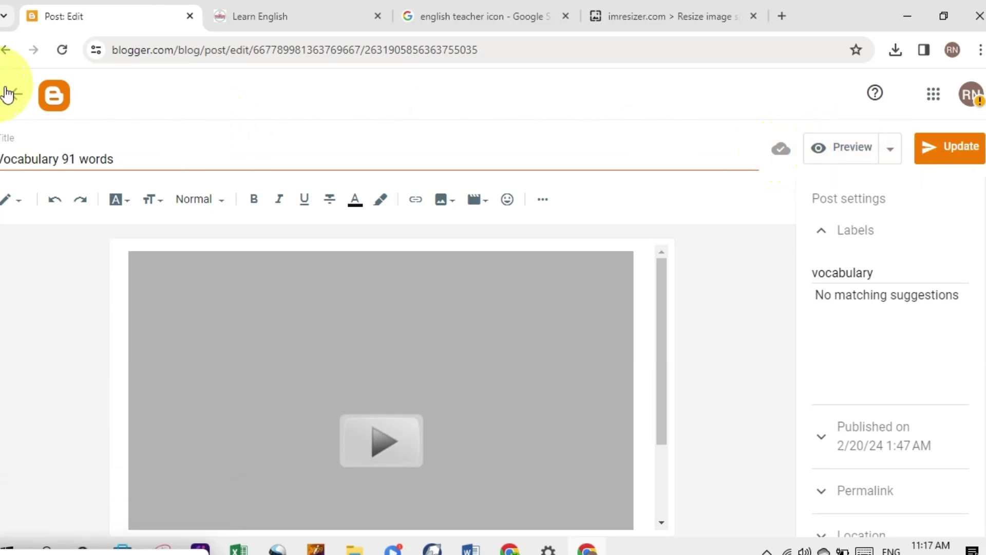
click(17, 94)
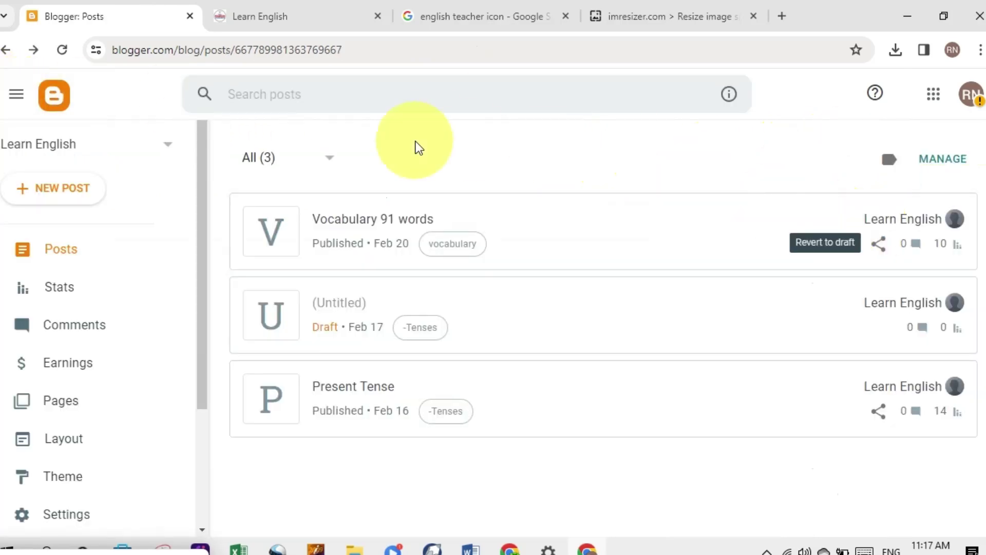
Check the vocabulary and Tenses menu pages on the live blog, and examine the label part of the Tenses page address
click(283, 19)
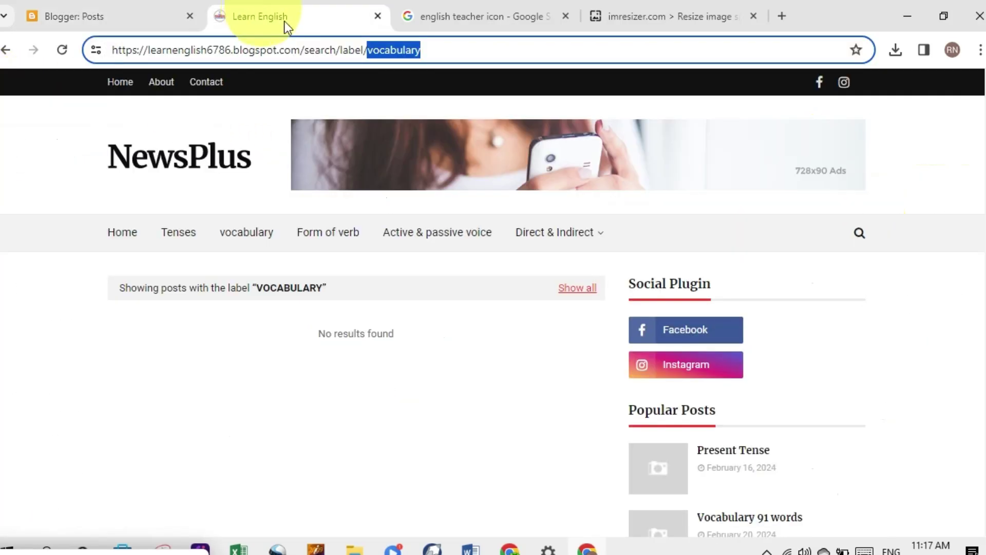
click(249, 236)
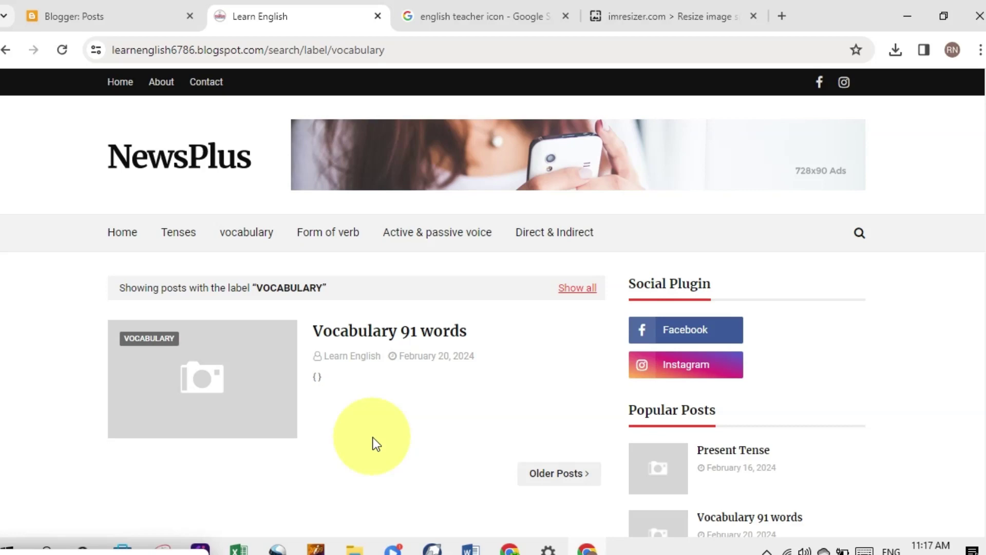
click(177, 238)
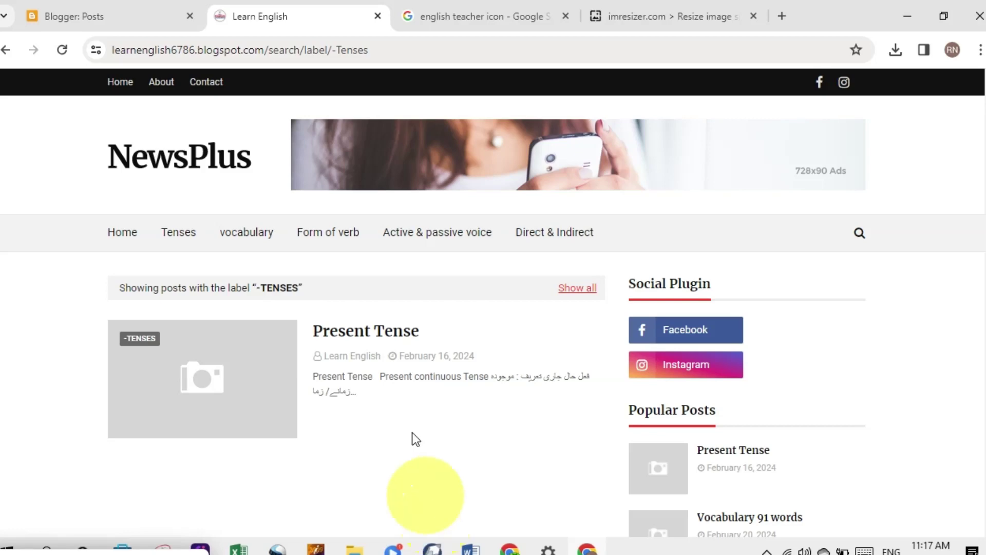
drag(332, 50, 371, 52)
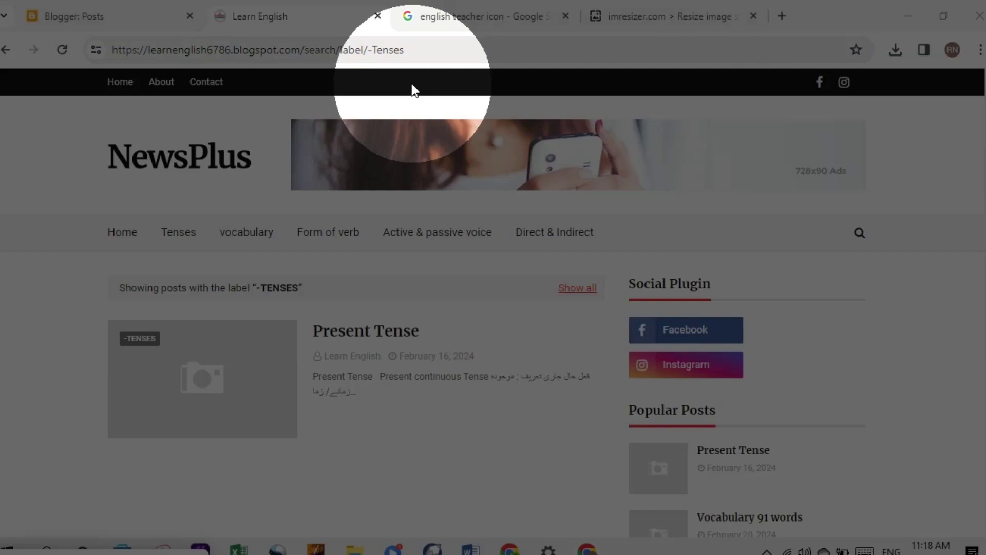
drag(369, 49, 401, 48)
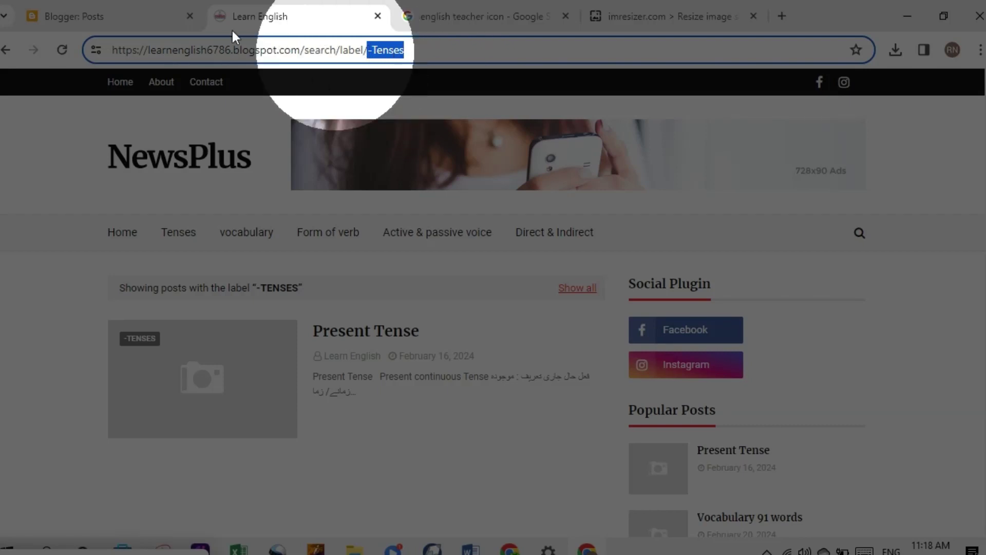
Open the "Present Tense" post and try adding the vocabulary label after its -Tenses label
click(130, 14)
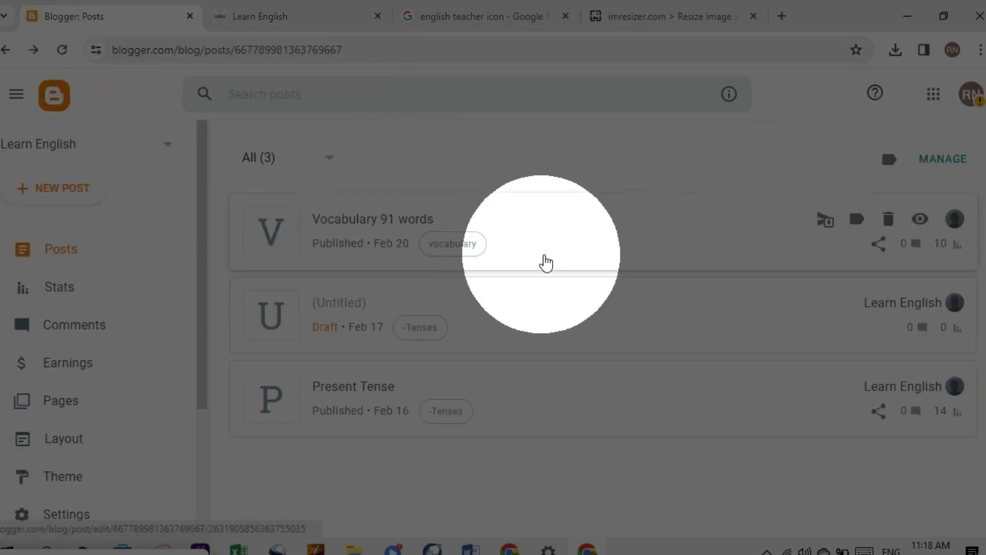
click(554, 393)
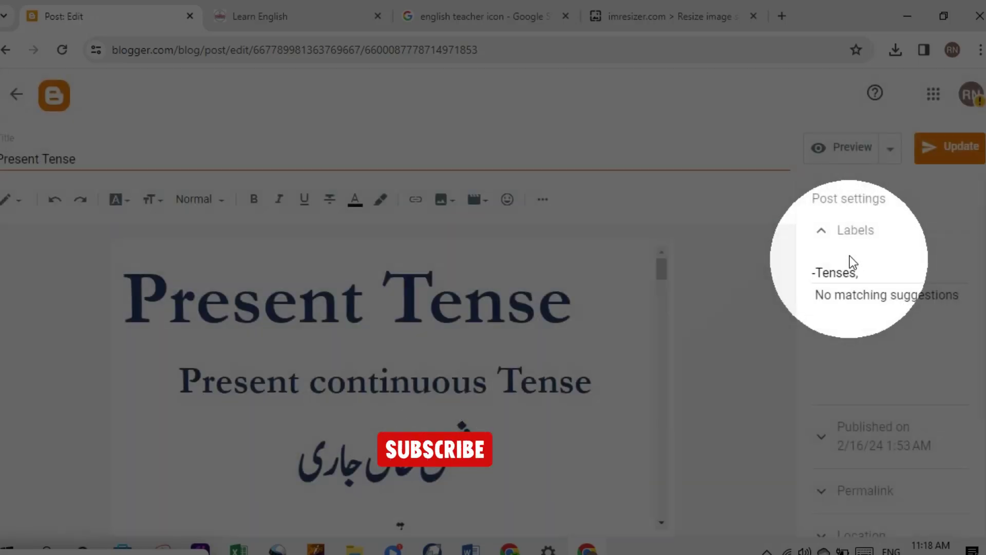
click(877, 270)
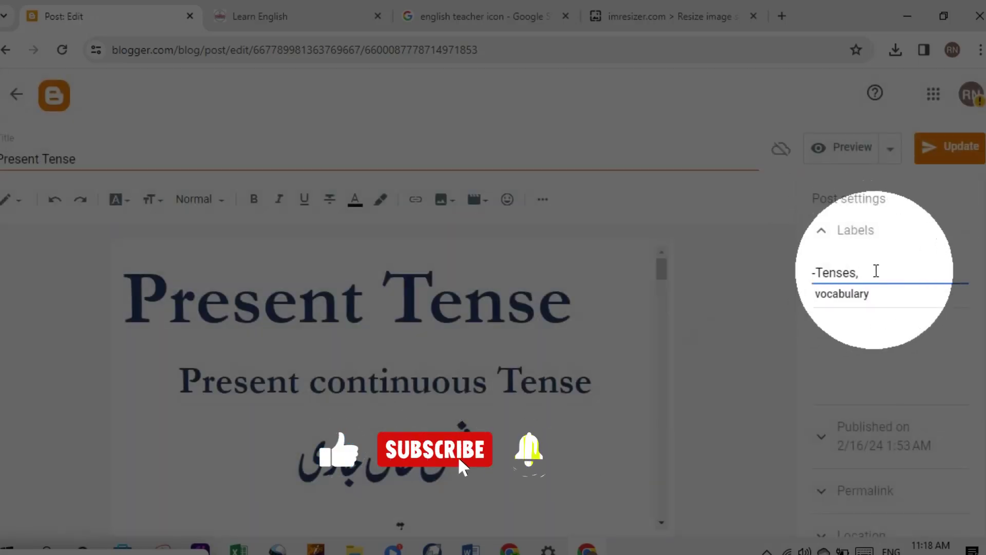
click(854, 301)
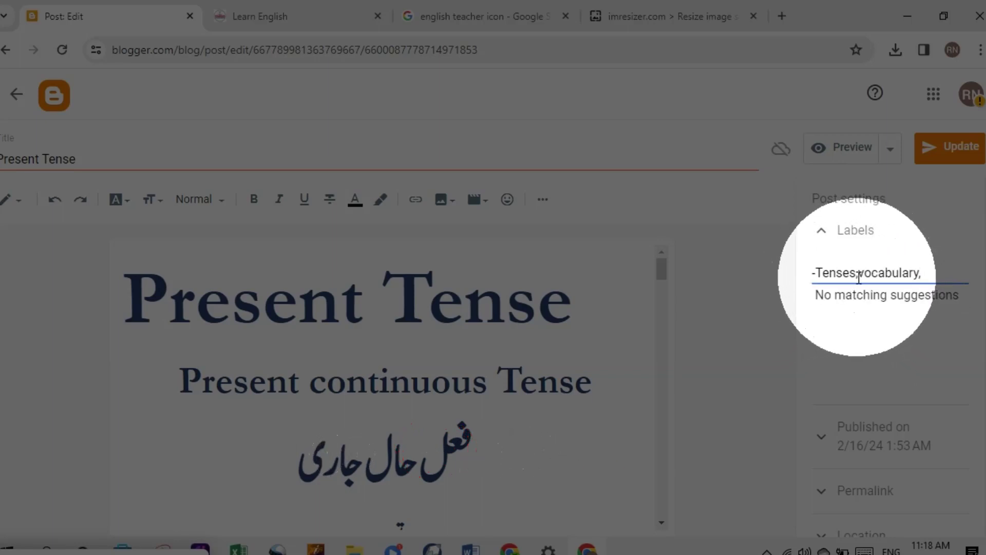
click(858, 275)
key(BackSpace)
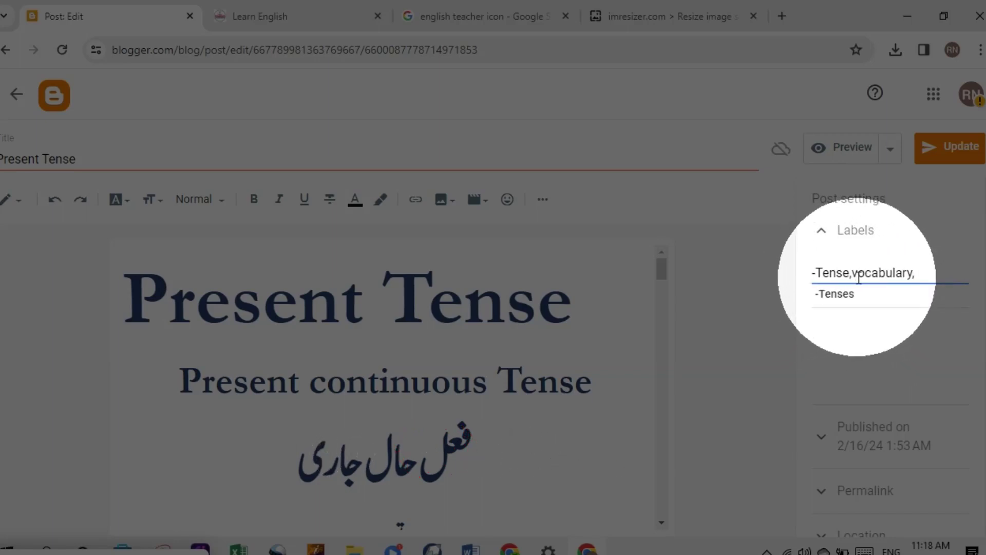
click(852, 275)
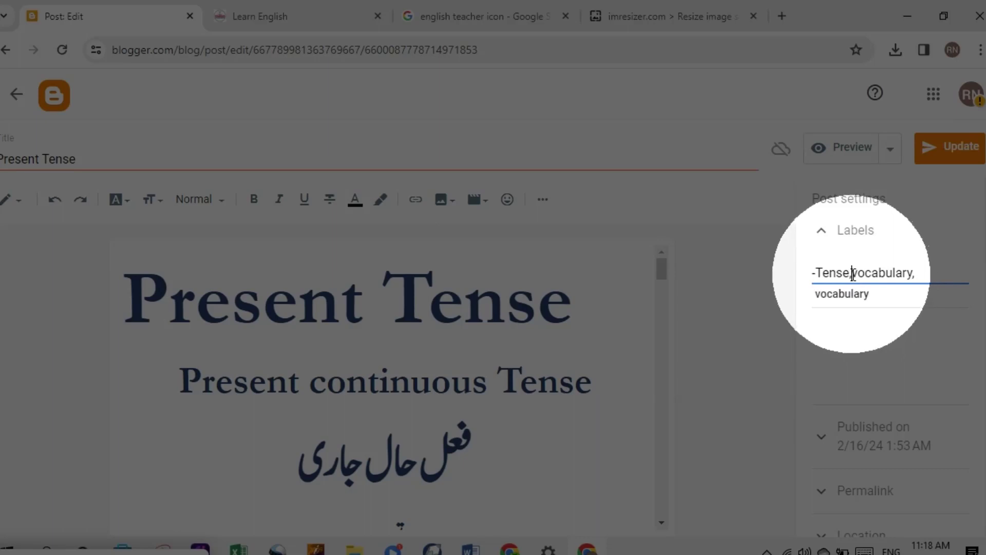
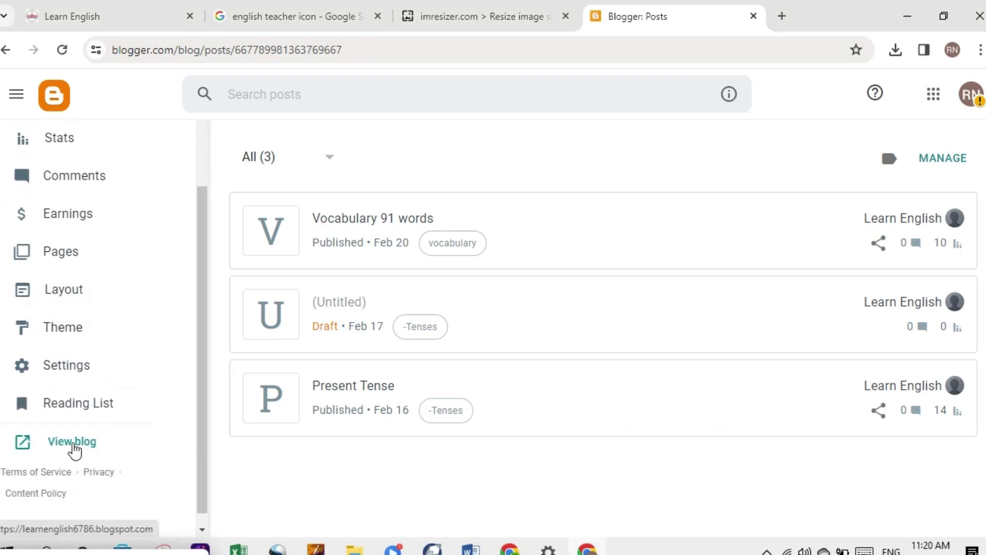
View the live blog and go back from the vocabulary label page to the blog's home page
click(73, 442)
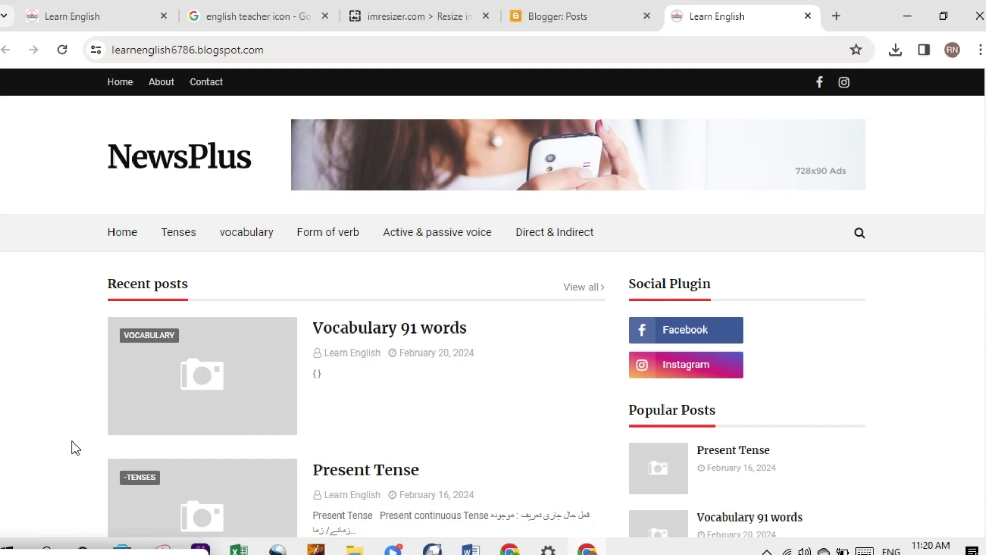
click(79, 6)
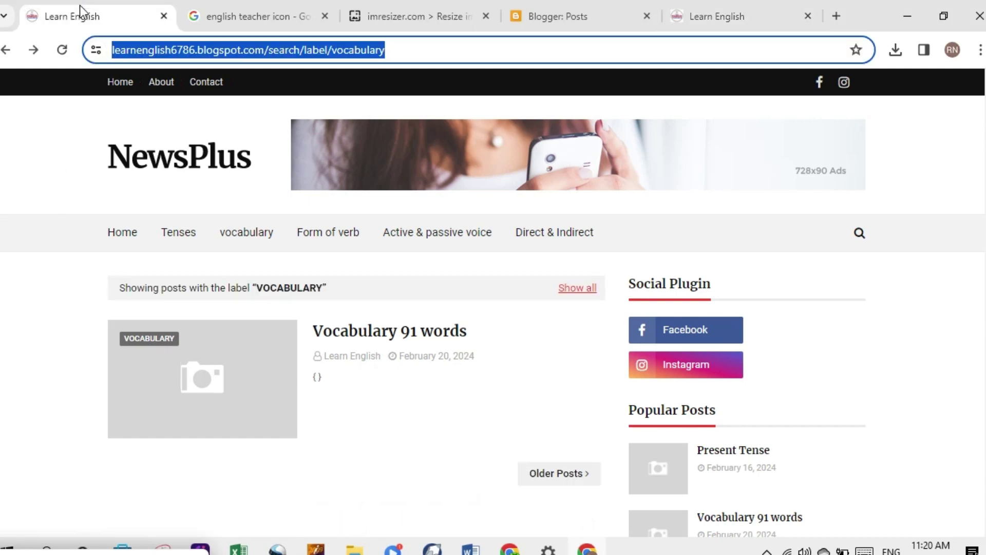
click(5, 51)
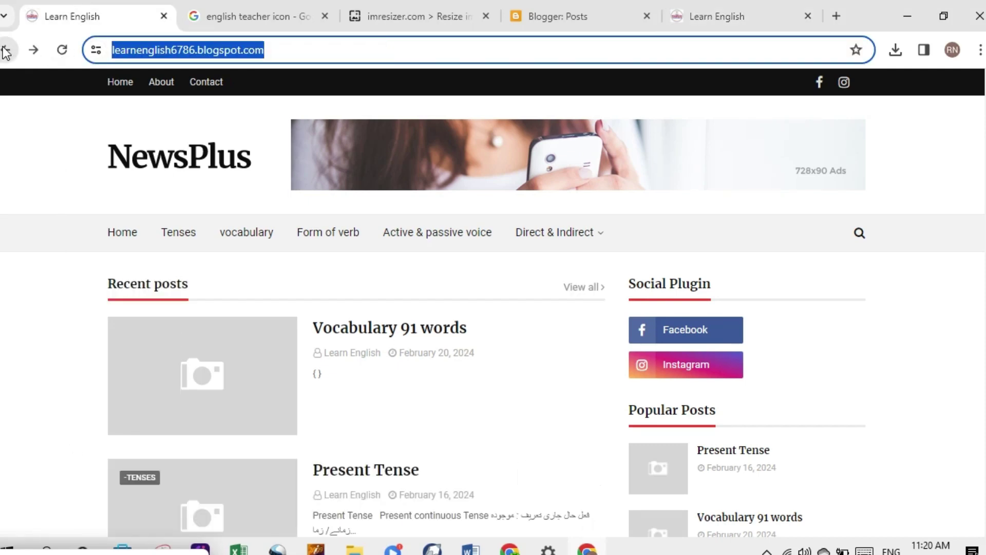
Open Google Search Console from the blog's settings in Blogger
click(590, 6)
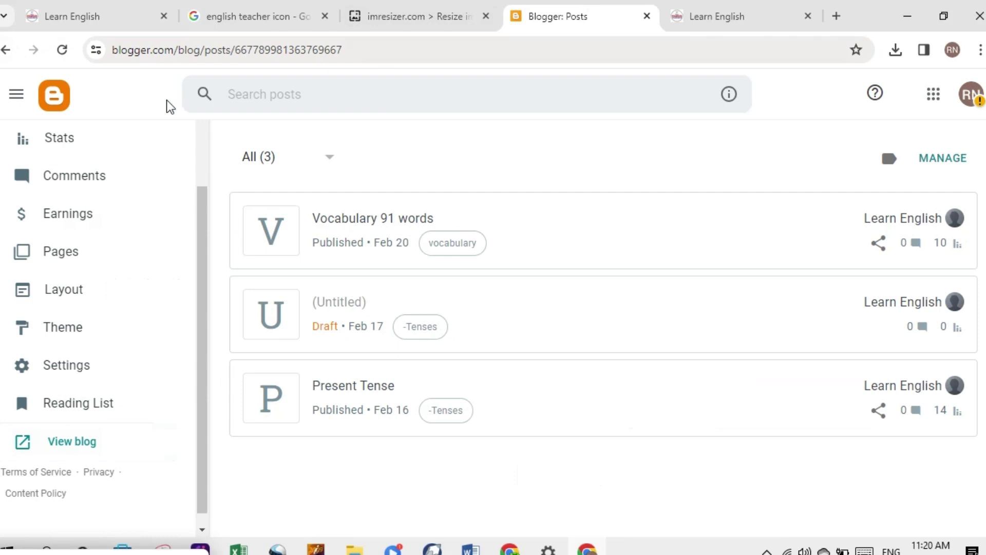
click(71, 374)
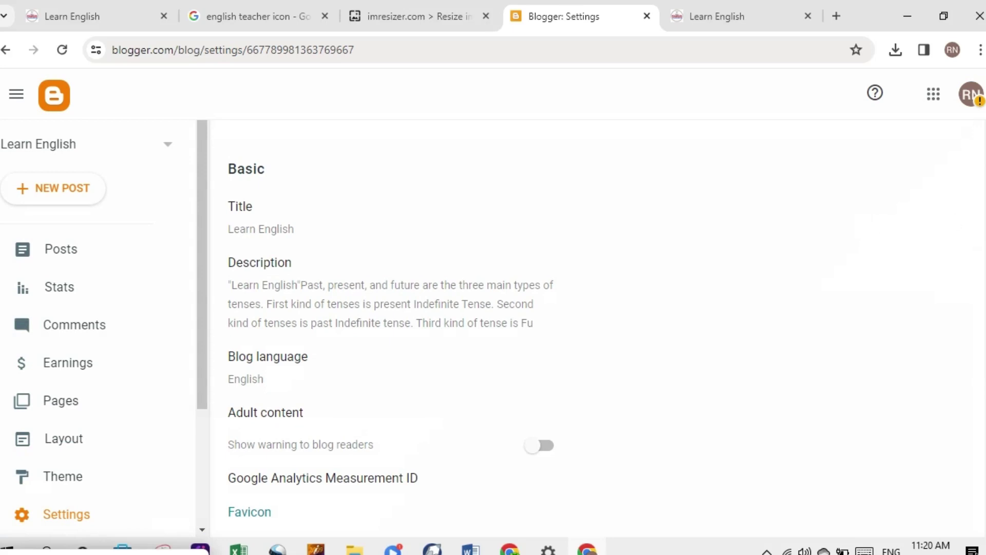
scroll(390, 323, down, 20)
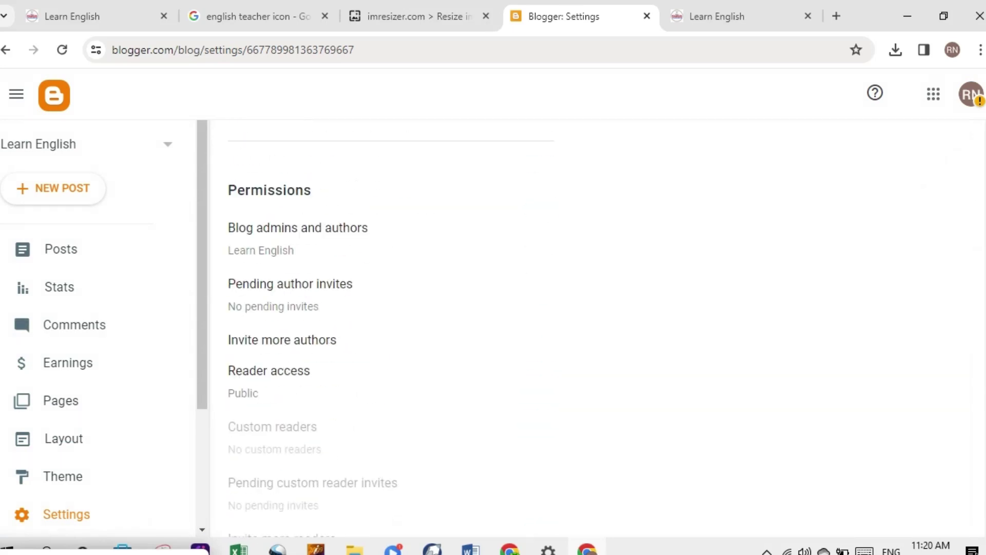
scroll(390, 324, down, 20)
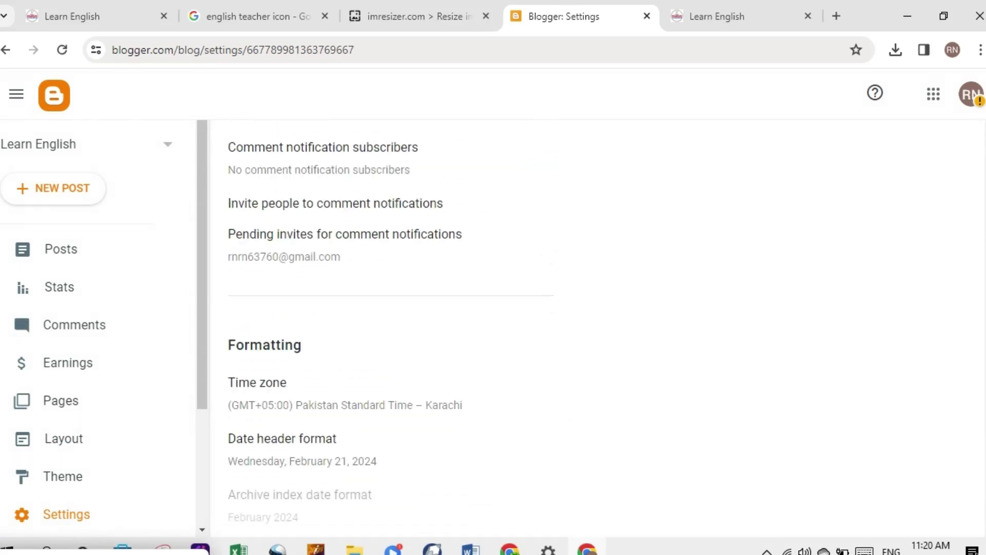
scroll(390, 323, up, 1)
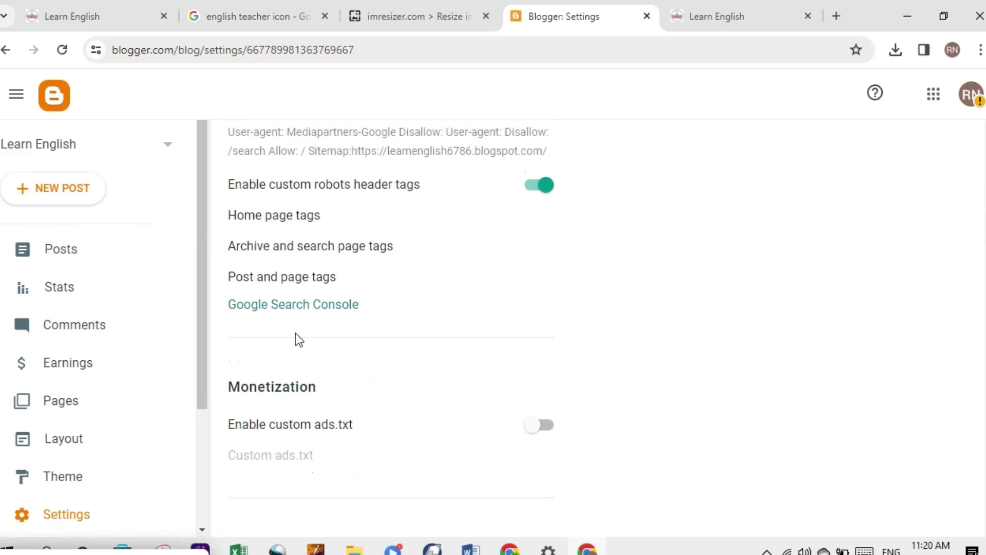
click(293, 305)
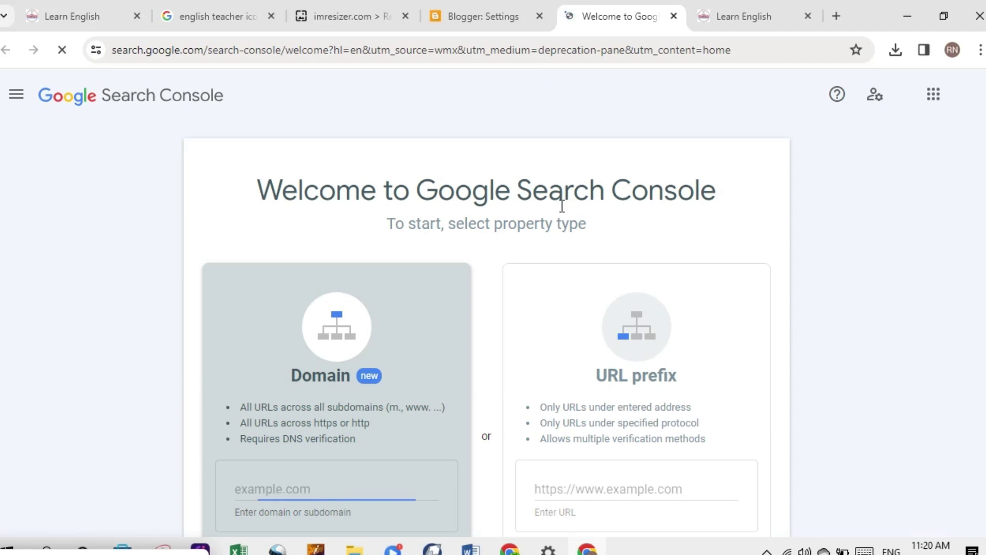
click(582, 488)
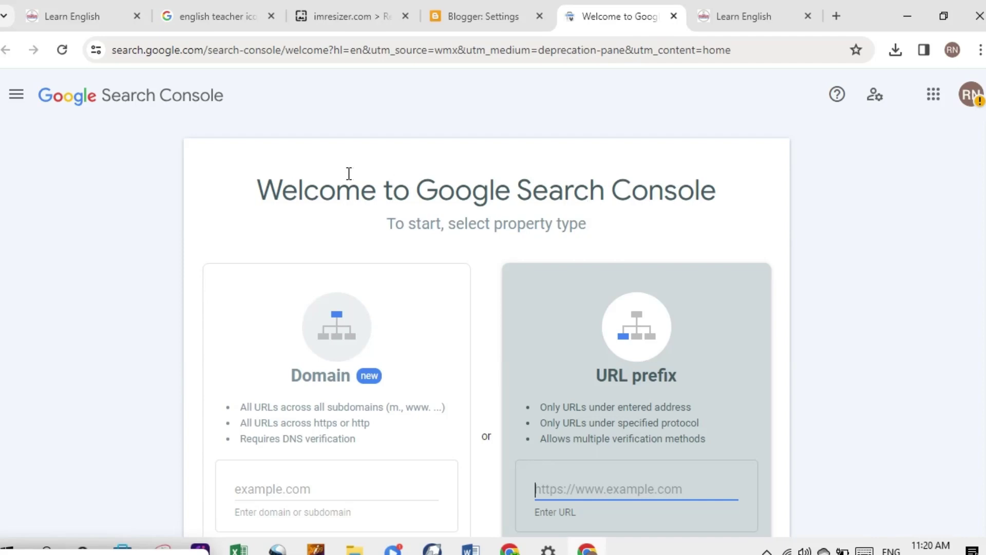
click(84, 14)
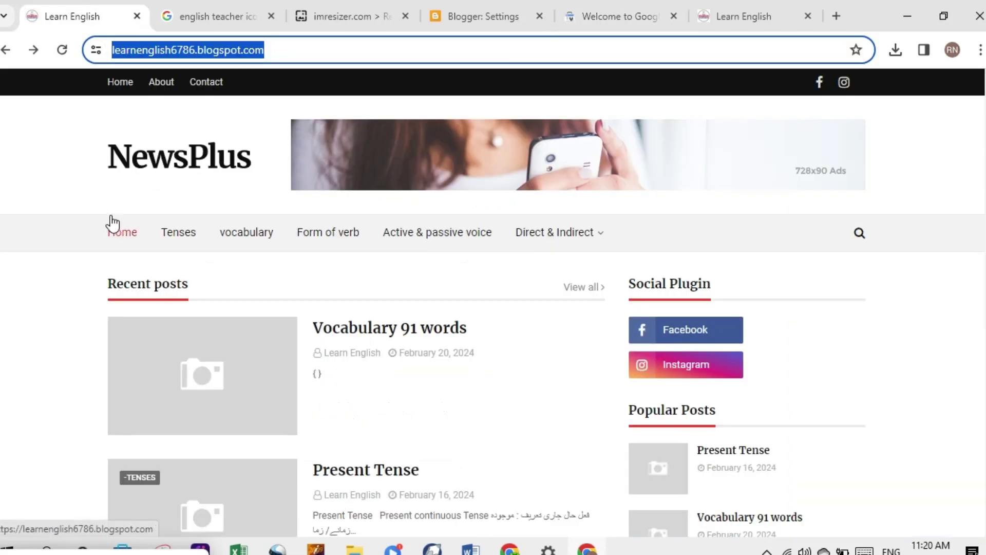
click(301, 50)
double_click(302, 50)
click(304, 50)
right_click(303, 51)
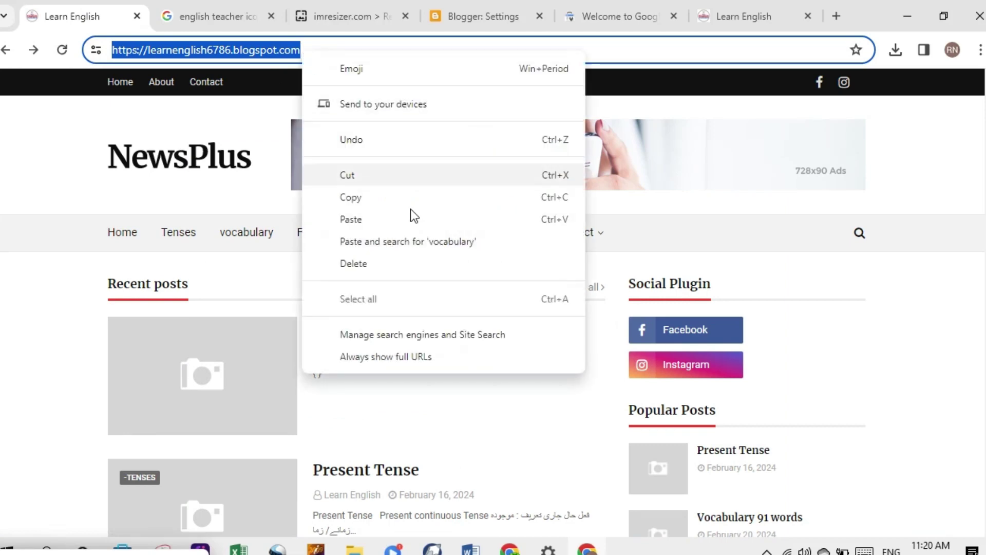
click(364, 202)
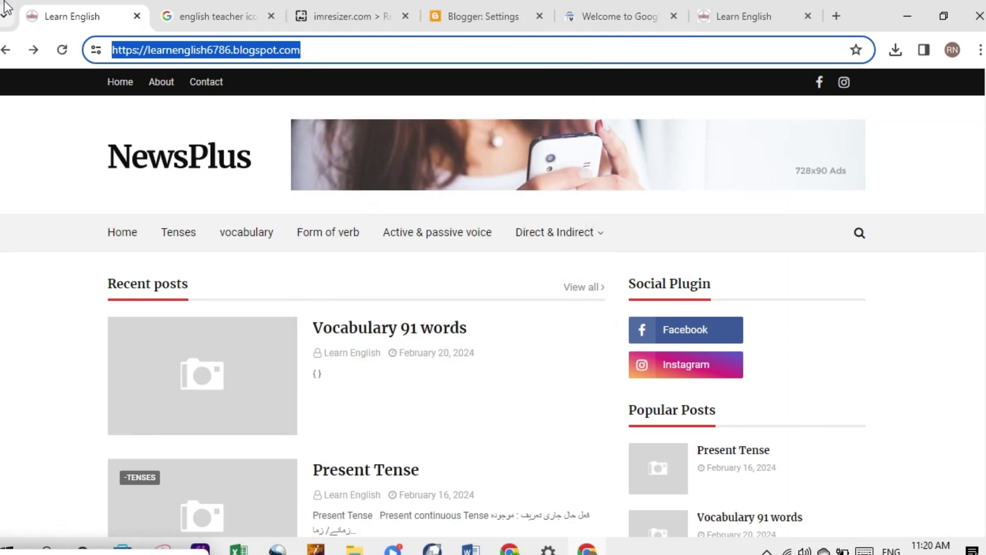
click(477, 17)
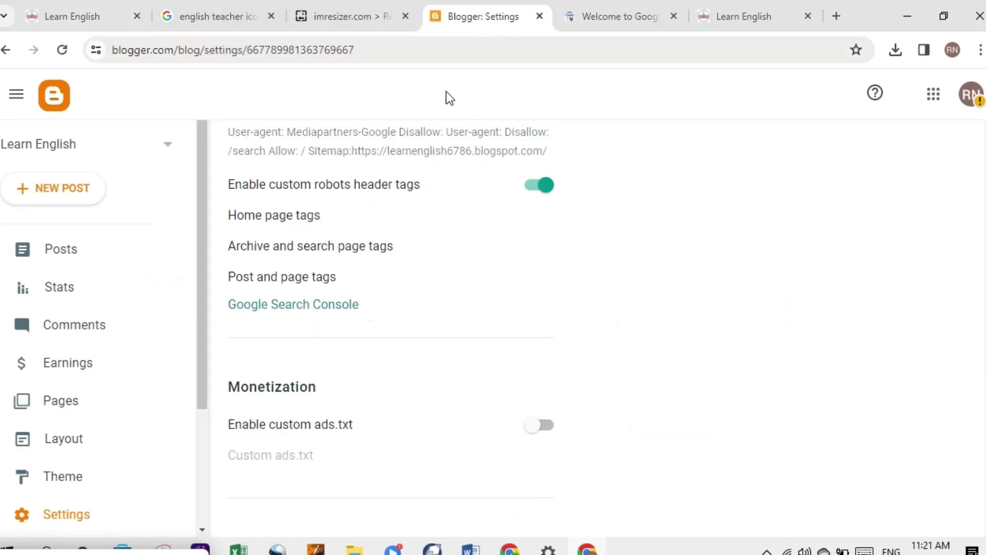
click(679, 2)
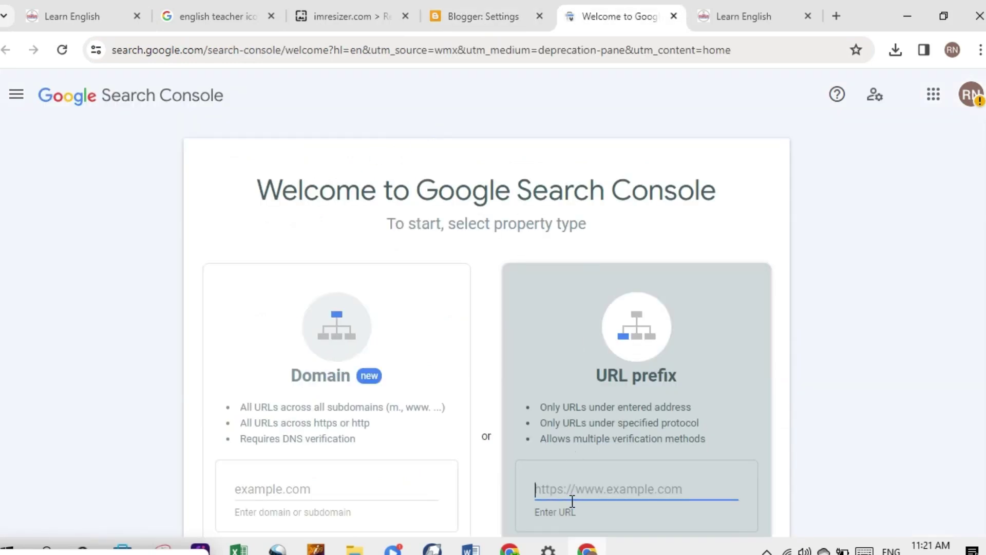
right_click(573, 481)
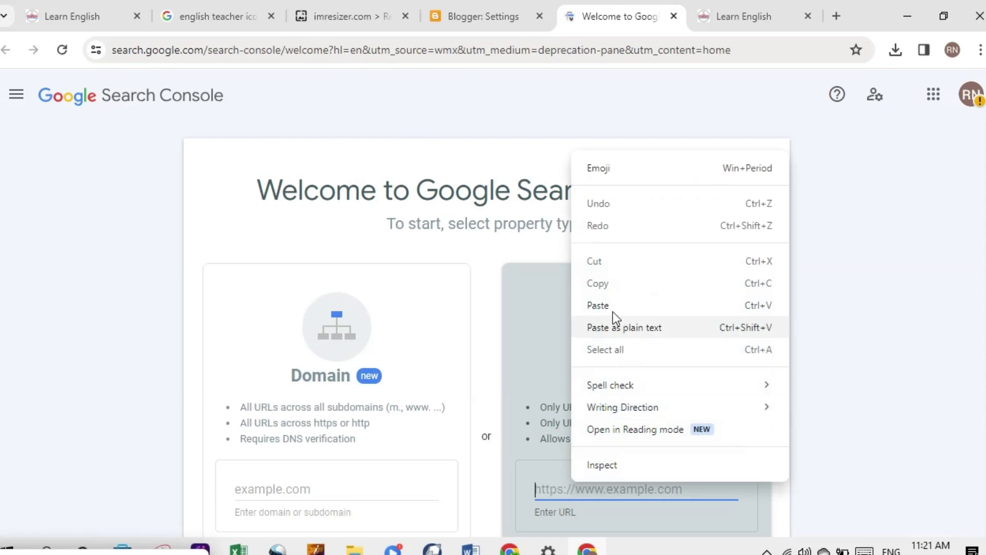
click(605, 307)
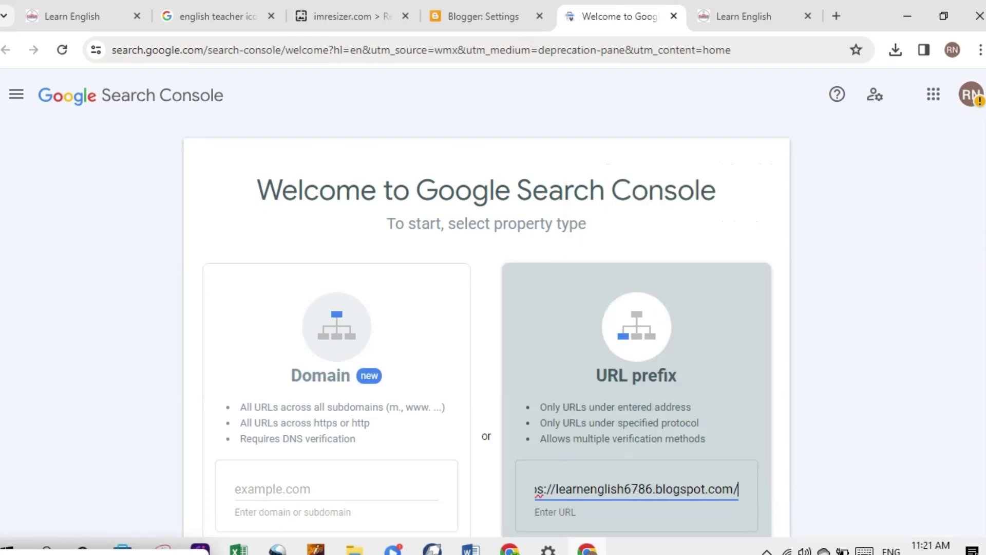
scroll(486, 308, down, 3)
click(644, 446)
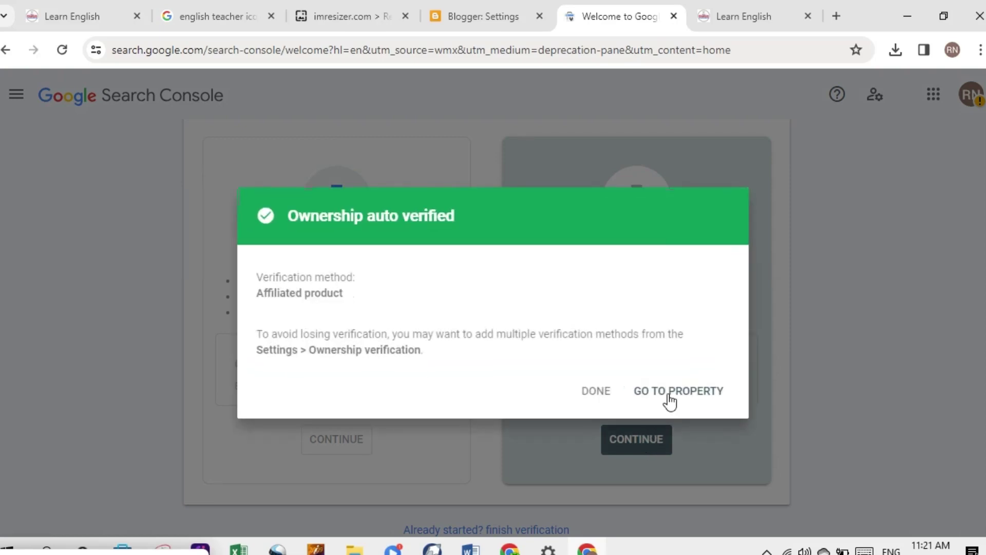
Go to the newly added property and dismiss the welcome dialog and the Overview tip
click(690, 396)
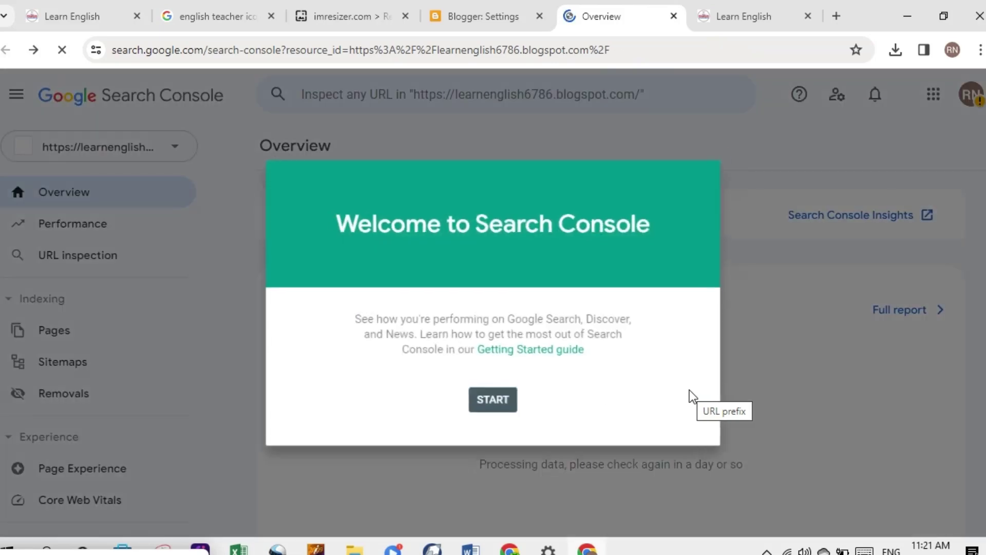
click(493, 404)
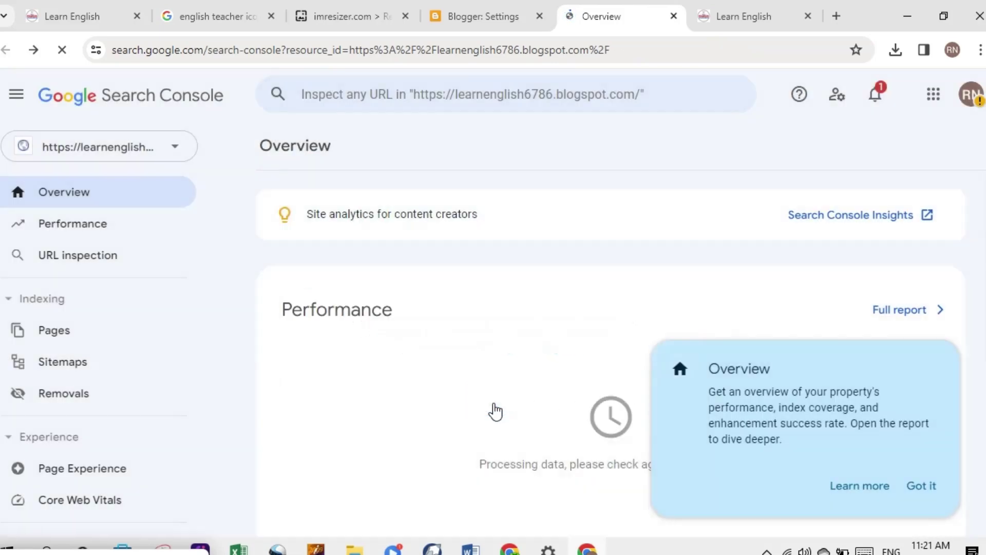
click(923, 485)
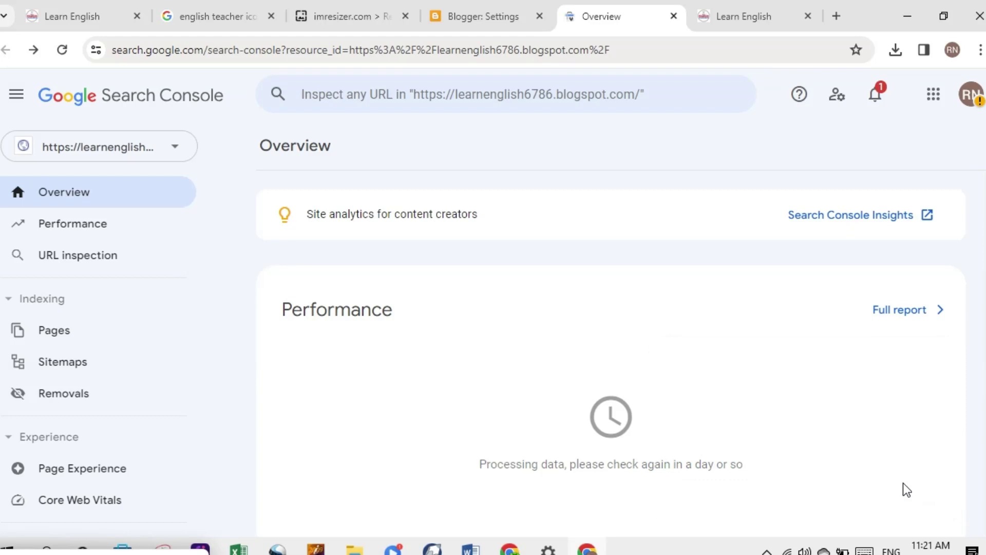
Look through the property's Overview and Performance reports, try the URL inspection, and dismiss the Performance tip
scroll(611, 353, down, 12)
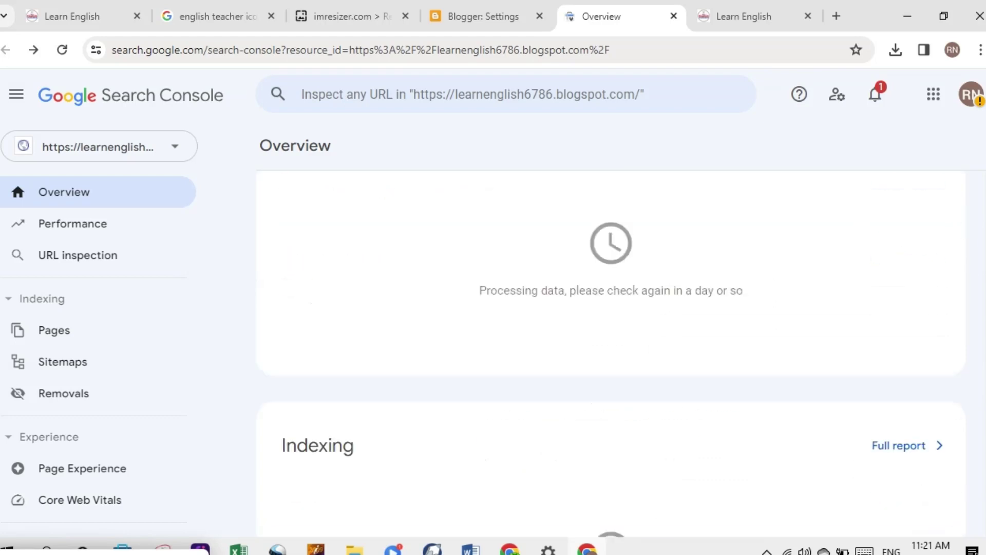
scroll(610, 353, down, 3)
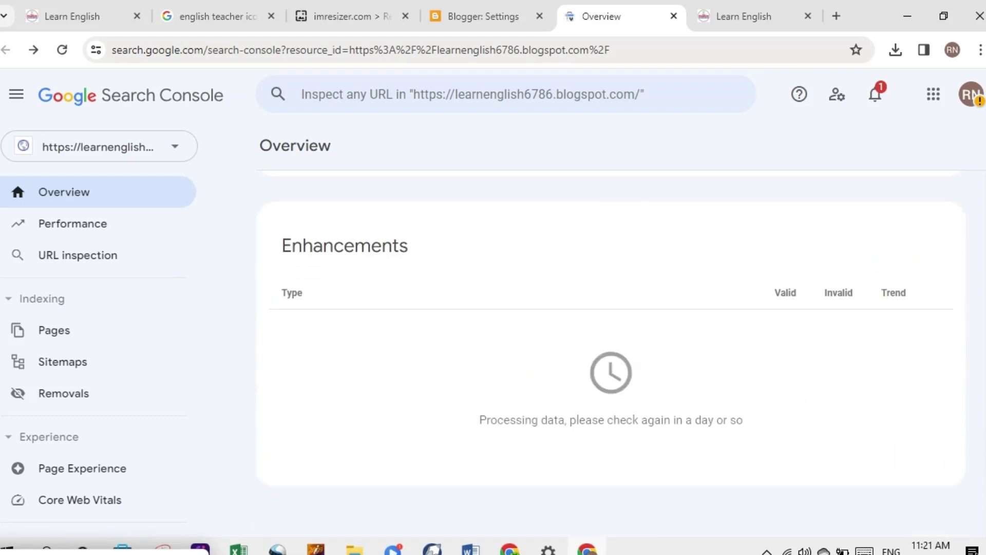
scroll(610, 353, up, 15)
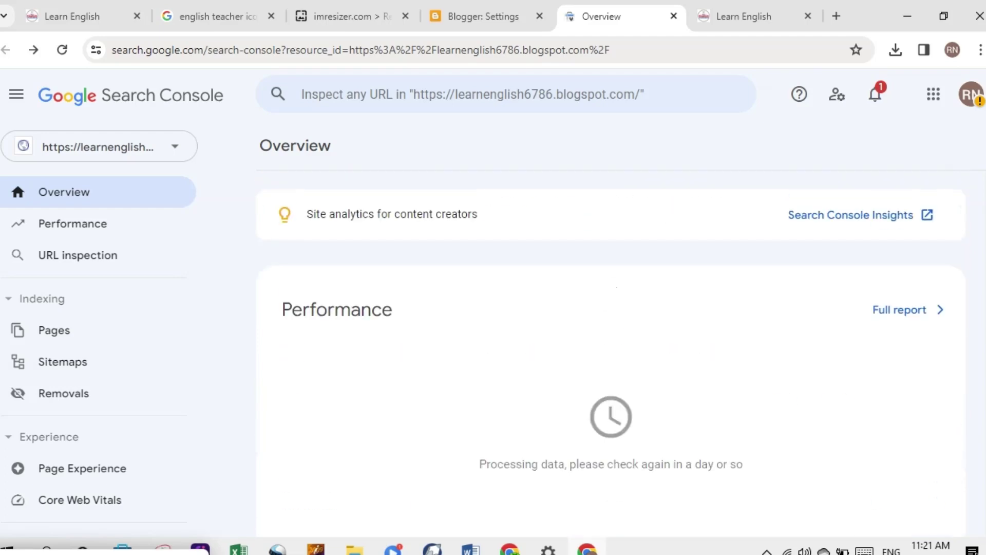
click(84, 226)
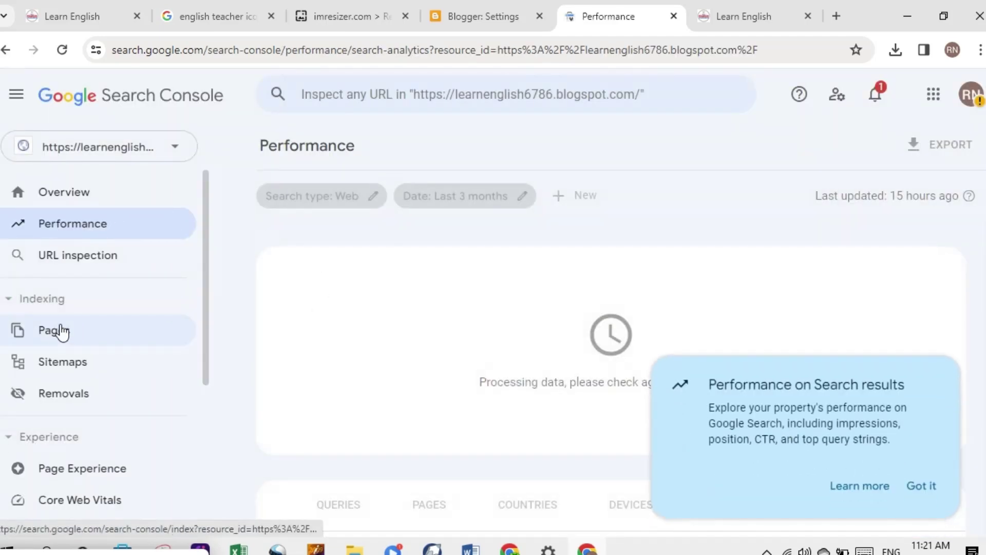
click(64, 259)
click(70, 257)
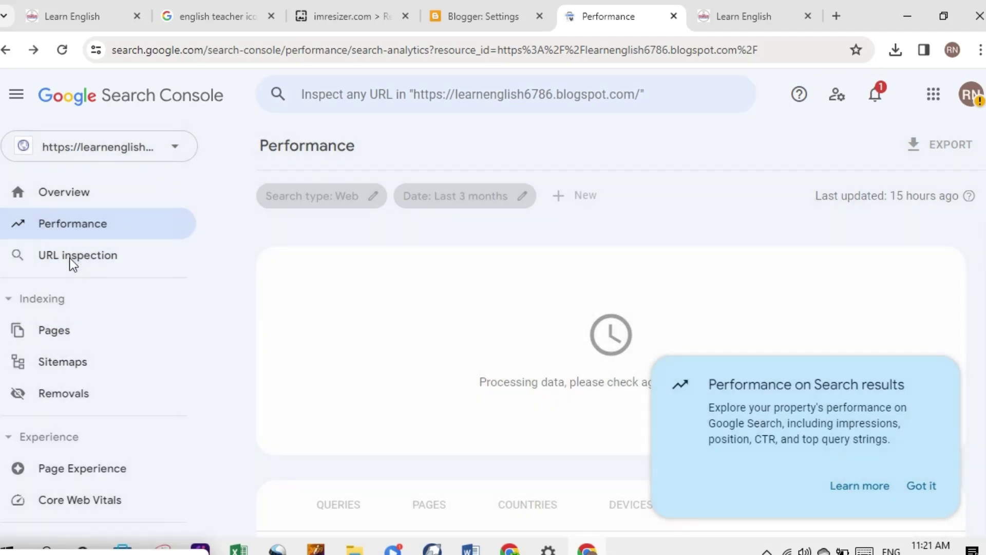
click(85, 262)
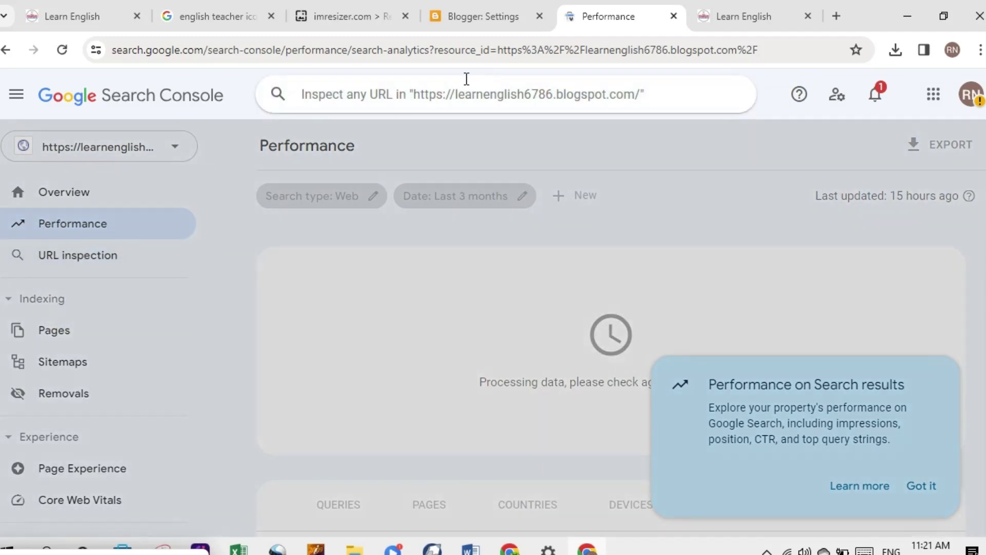
click(940, 486)
click(923, 488)
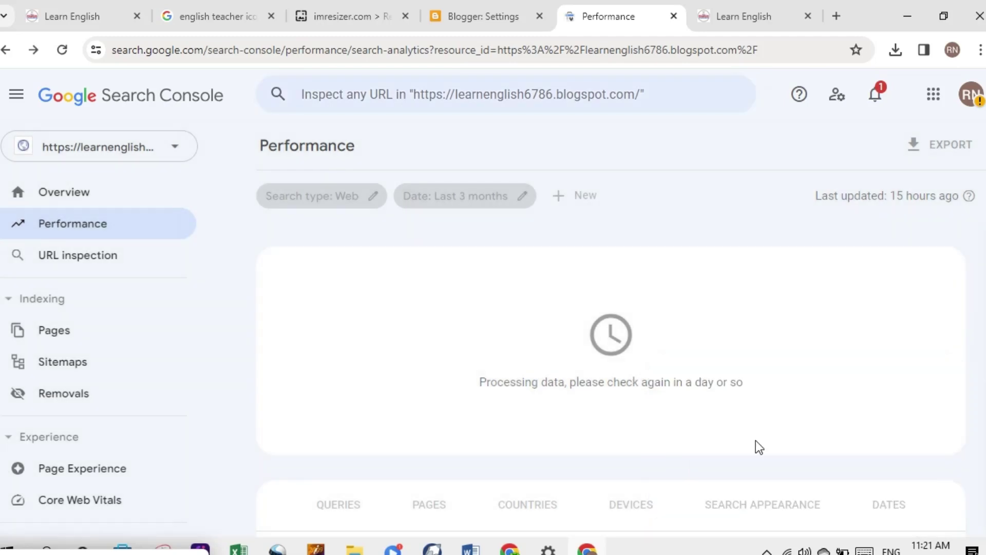
click(52, 362)
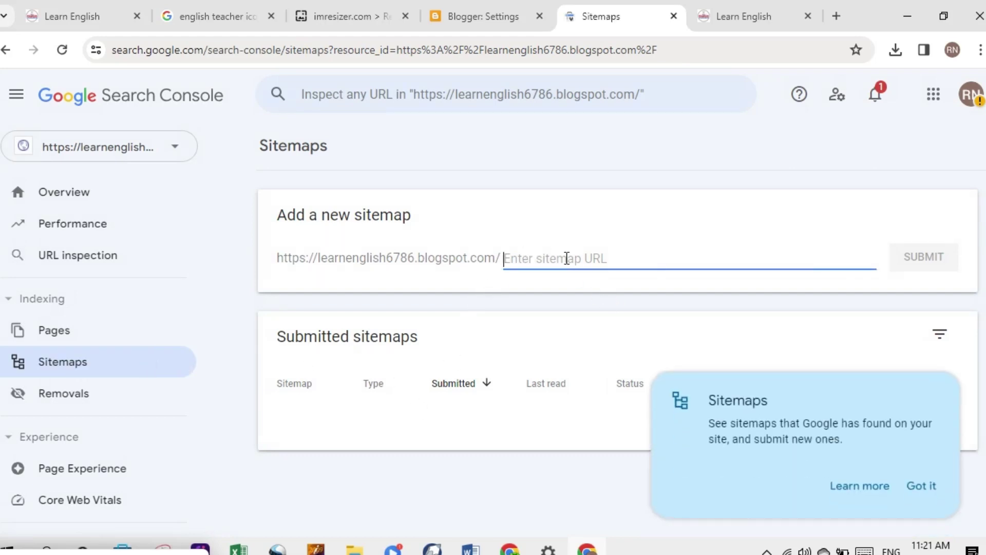
text(s)
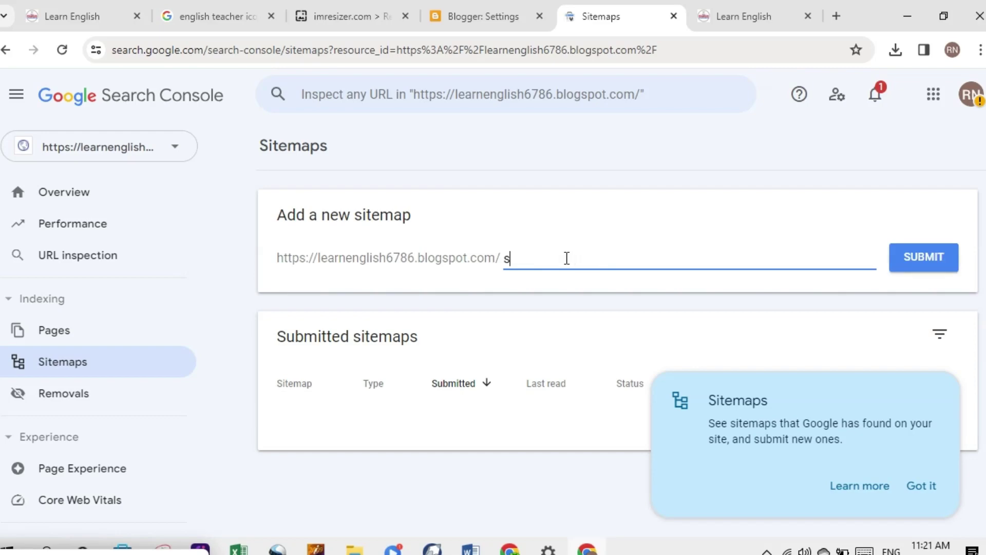
text(itemap)
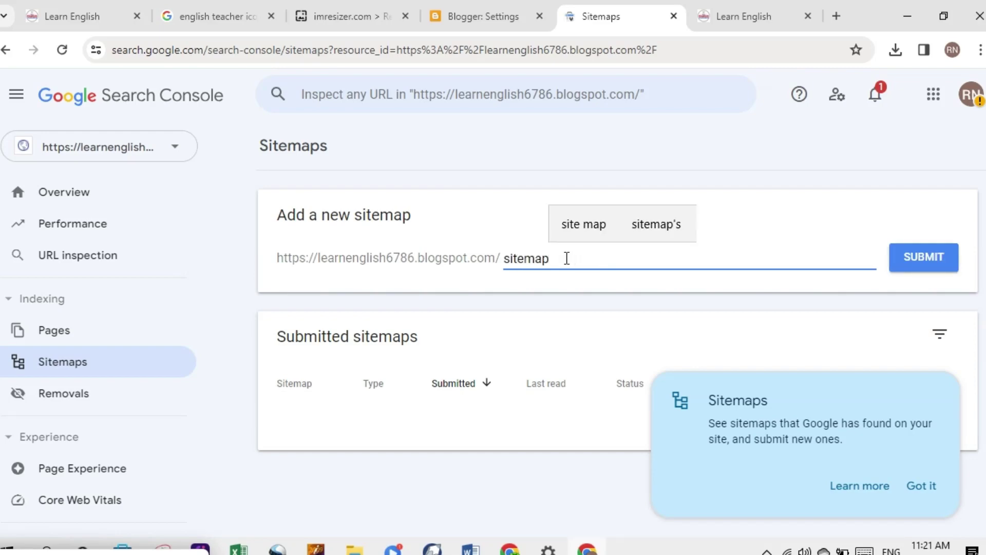
text(.x)
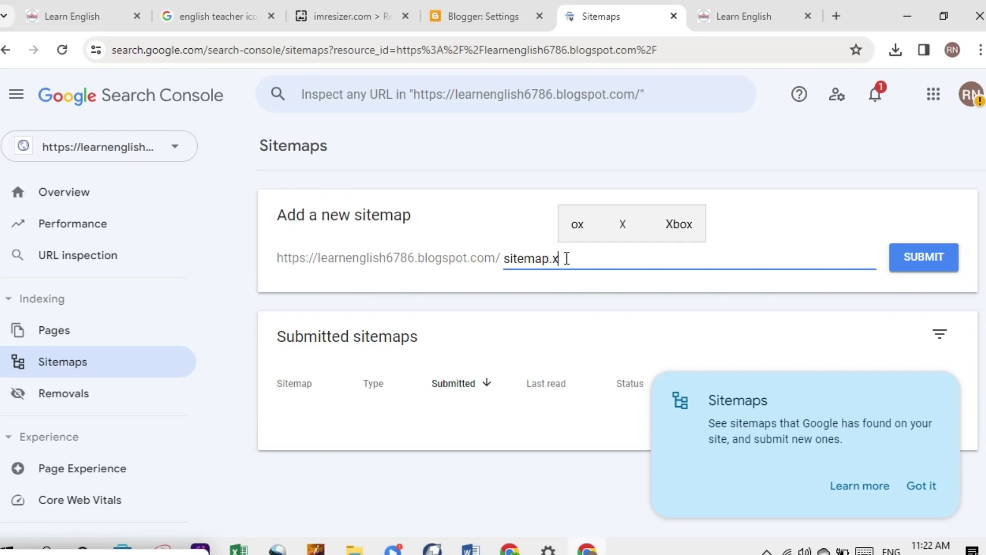
key(BackSpace)
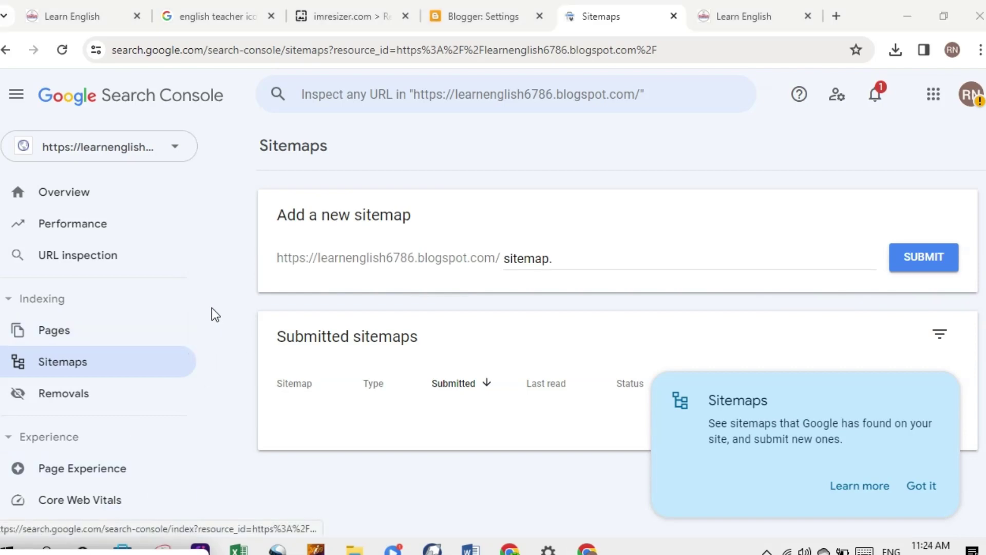
Open the property's Ownership verification details from its general settings
click(207, 307)
scroll(208, 334, down, 3)
drag(205, 381, 200, 435)
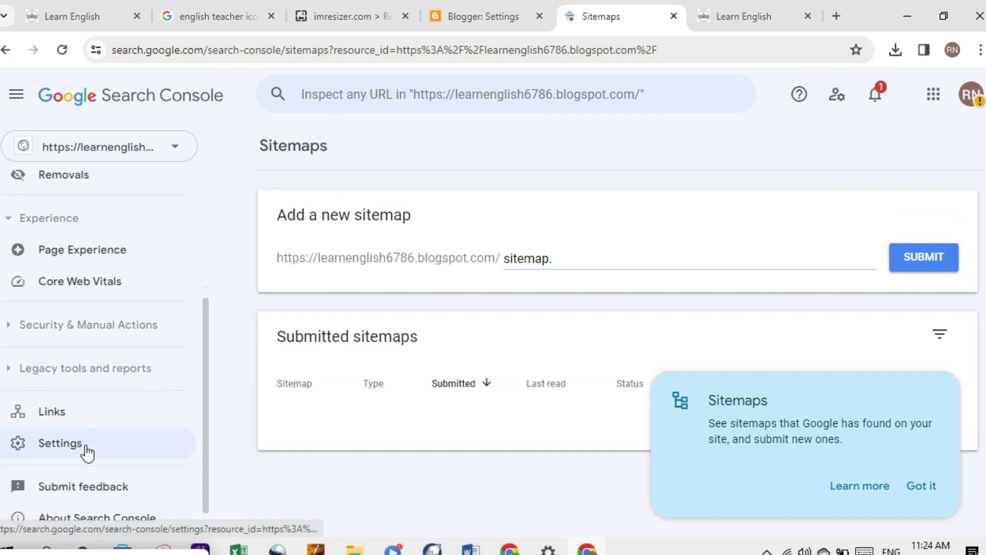
click(87, 447)
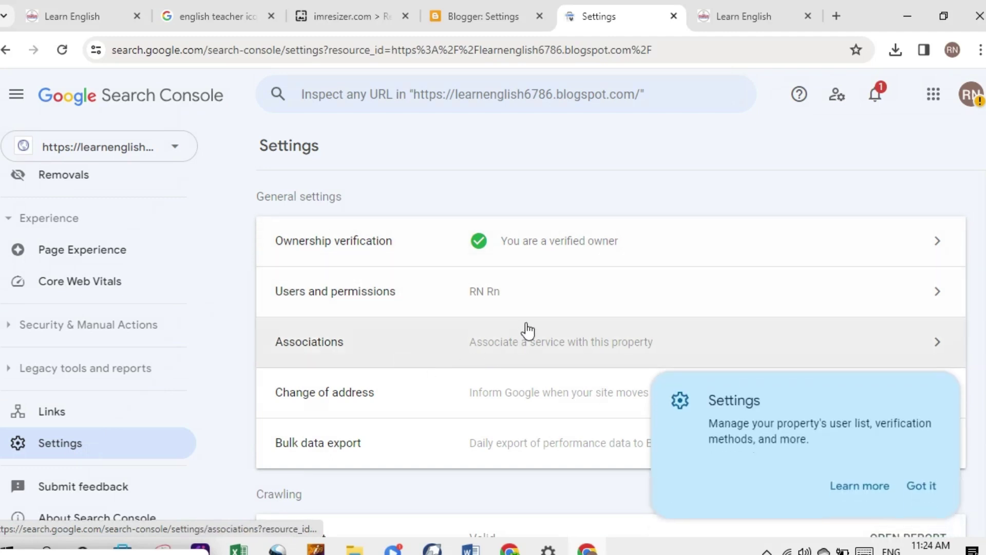
click(529, 245)
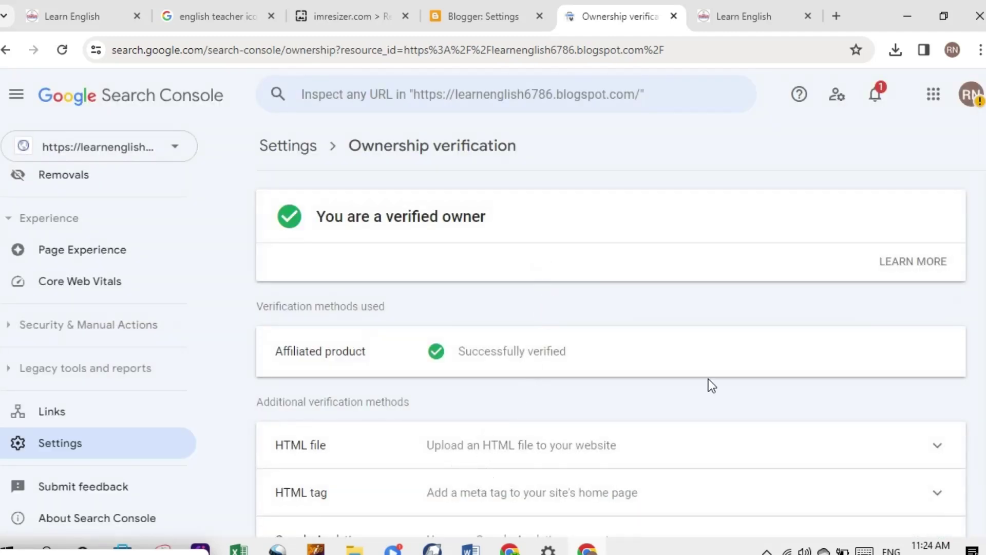
Expand the HTML tag verification method and copy the google-site-verification meta tag
scroll(495, 390, down, 2)
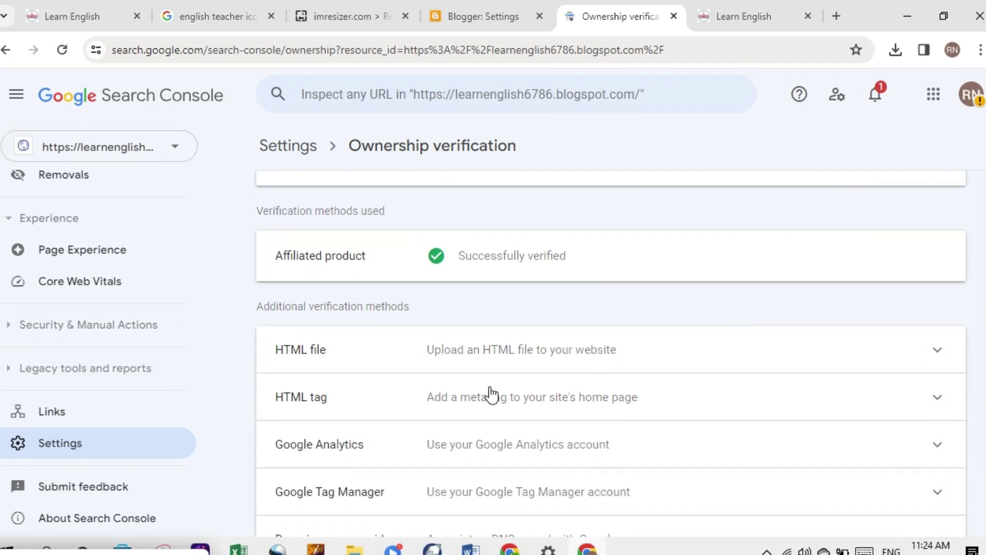
click(580, 549)
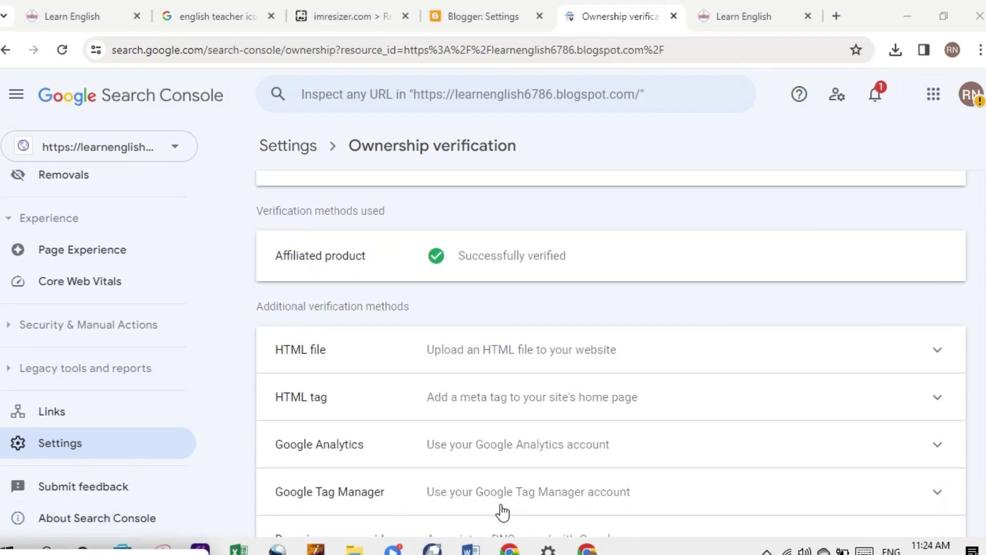
click(936, 404)
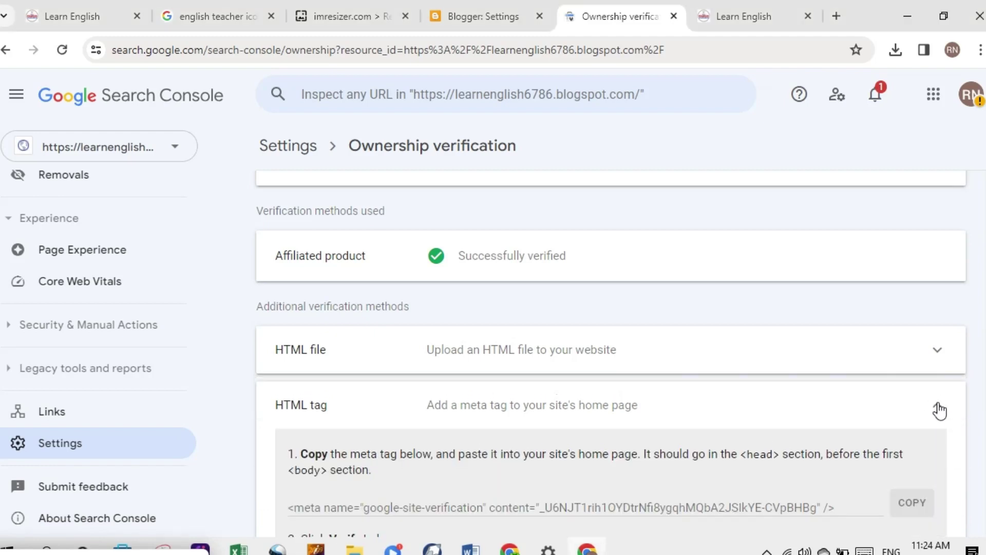
scroll(701, 384, down, 1)
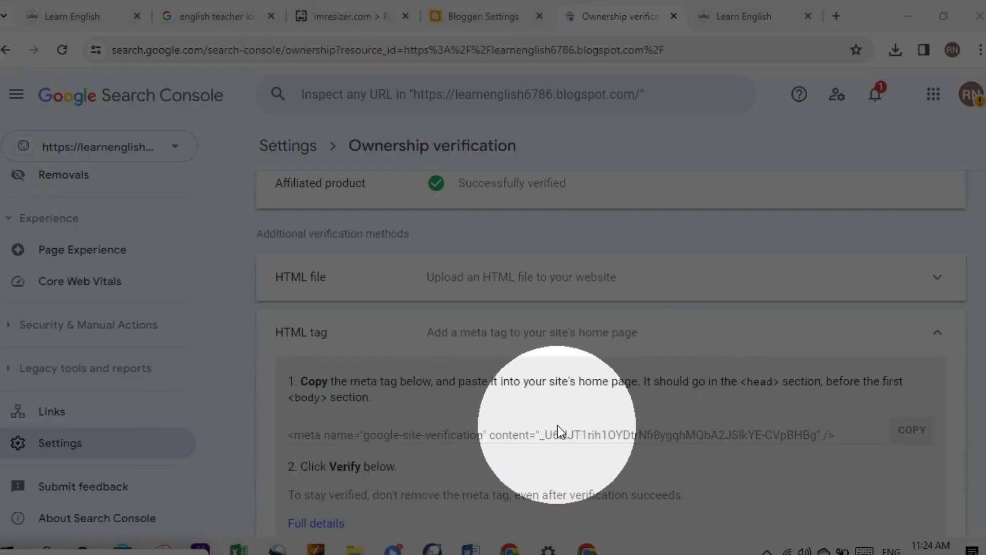
click(901, 435)
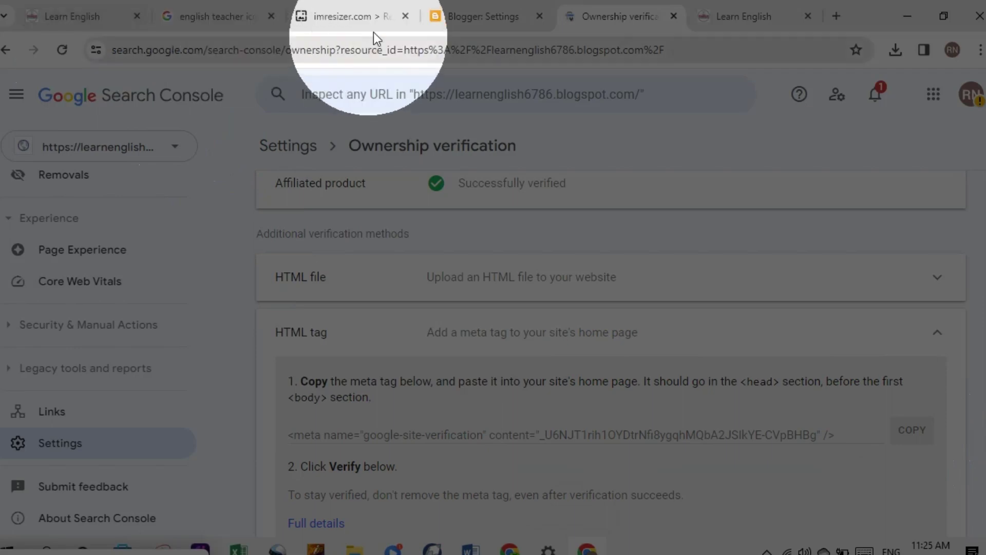
Switch to Blogger and open the blog's current theme for HTML editing
click(449, 16)
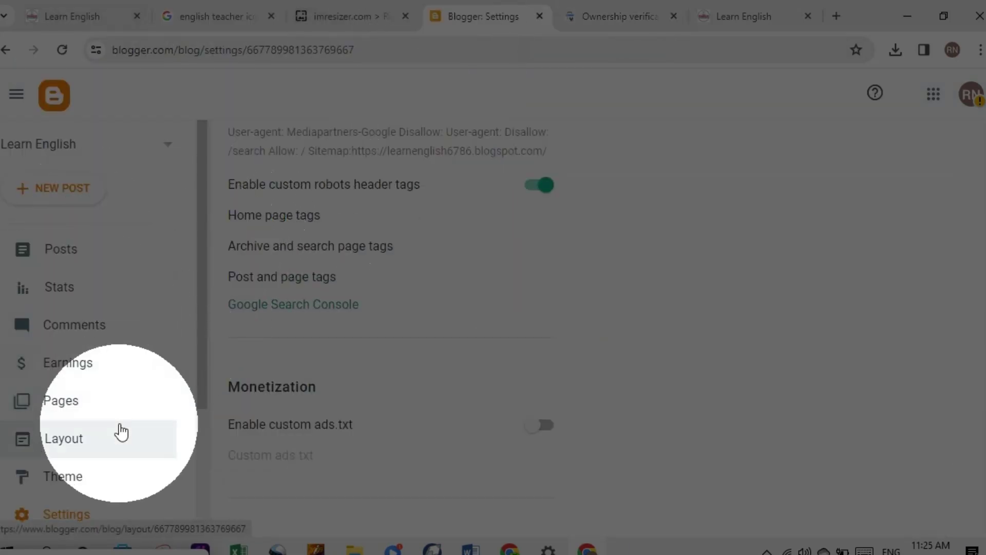
click(60, 479)
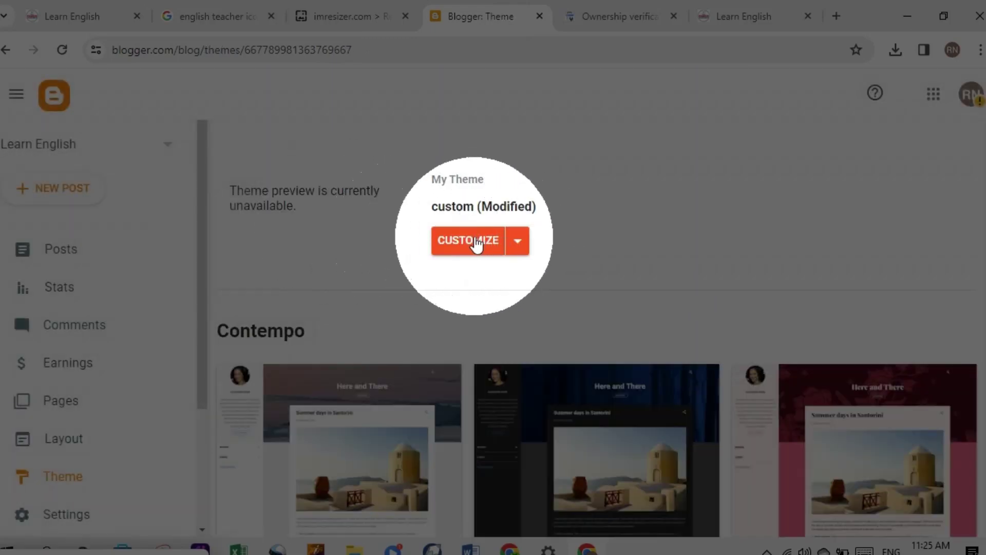
click(513, 246)
click(340, 366)
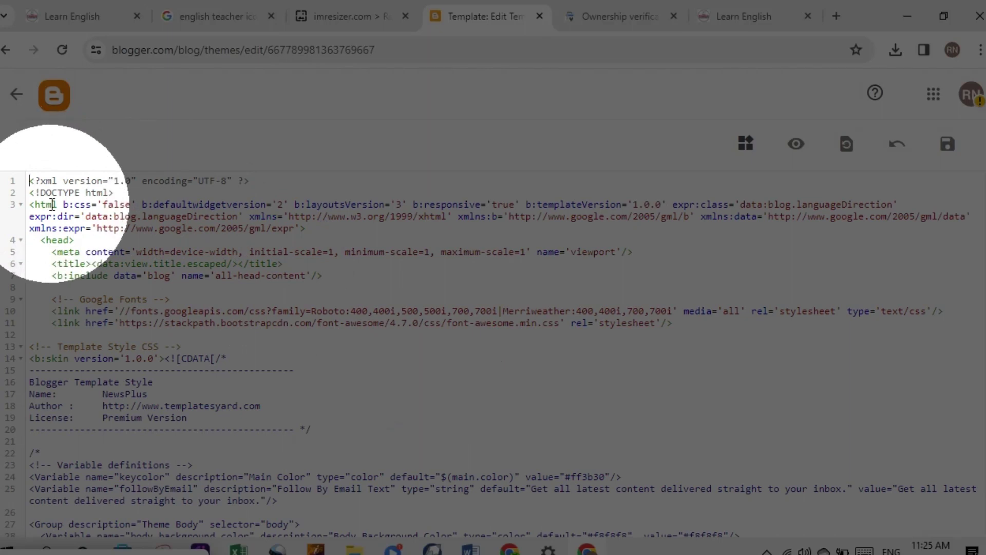
Search the theme's HTML code for the <head> tag
key(ctrl+f)
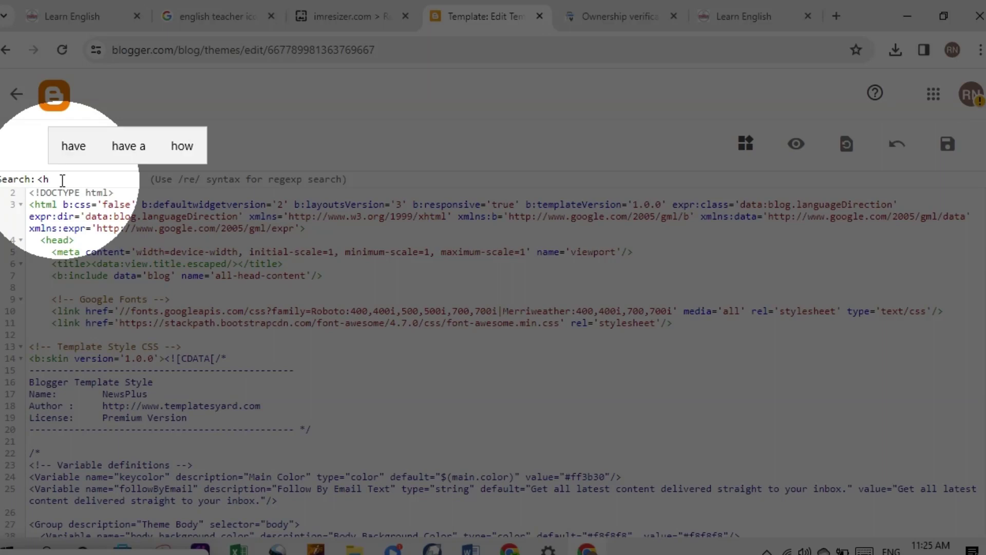
text(d)
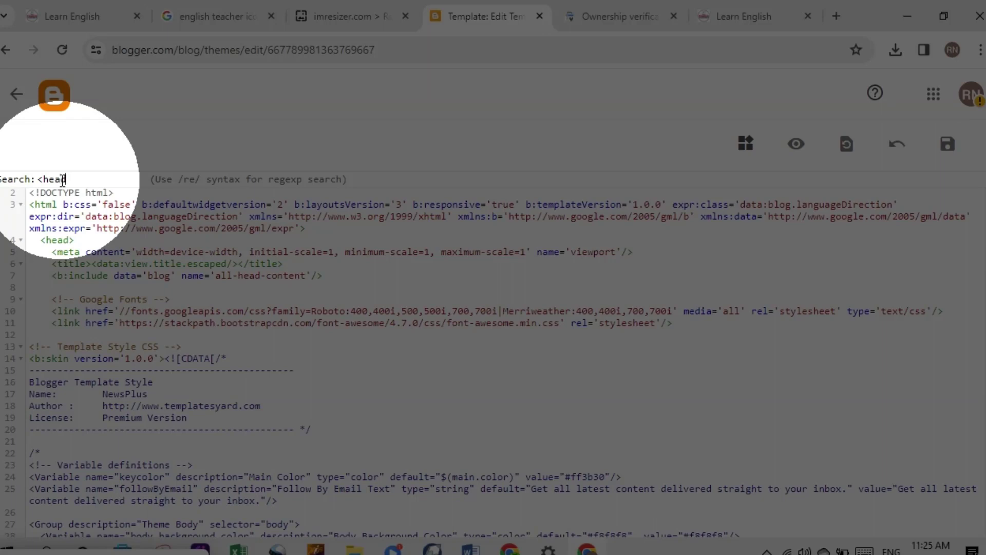
text(>)
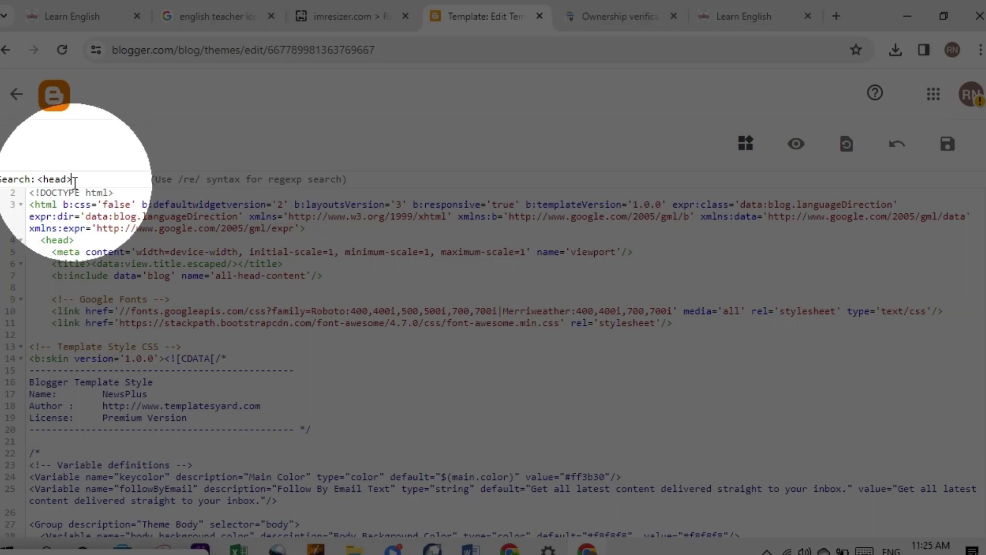
key(Return)
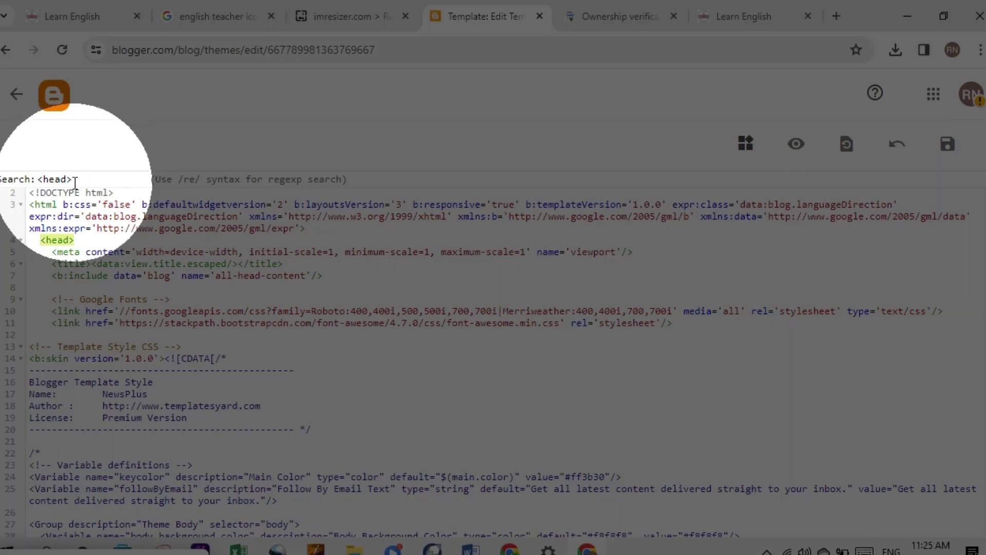
Paste the copied google-site-verification meta tag on a new line directly below <head>, save the theme and return to the Theme page
click(87, 240)
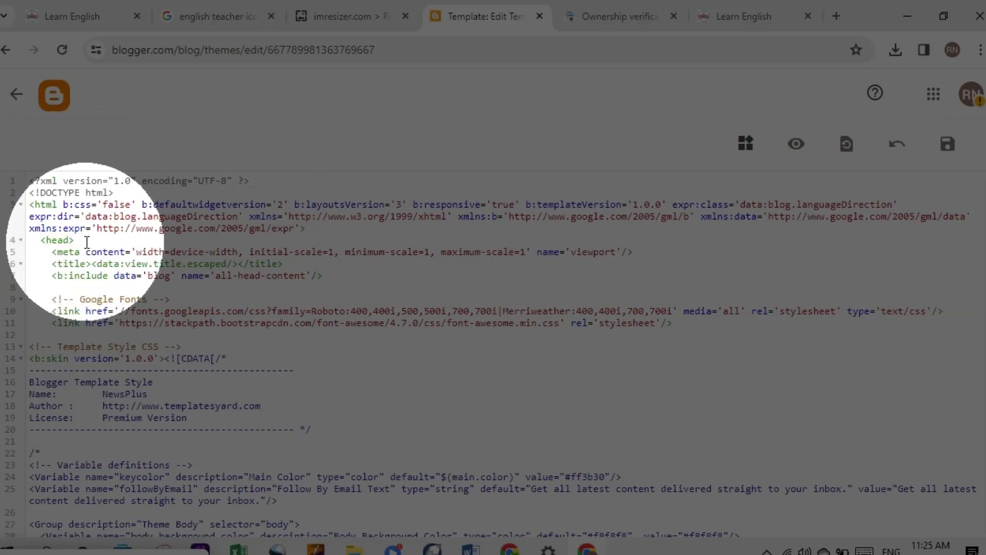
key(Return)
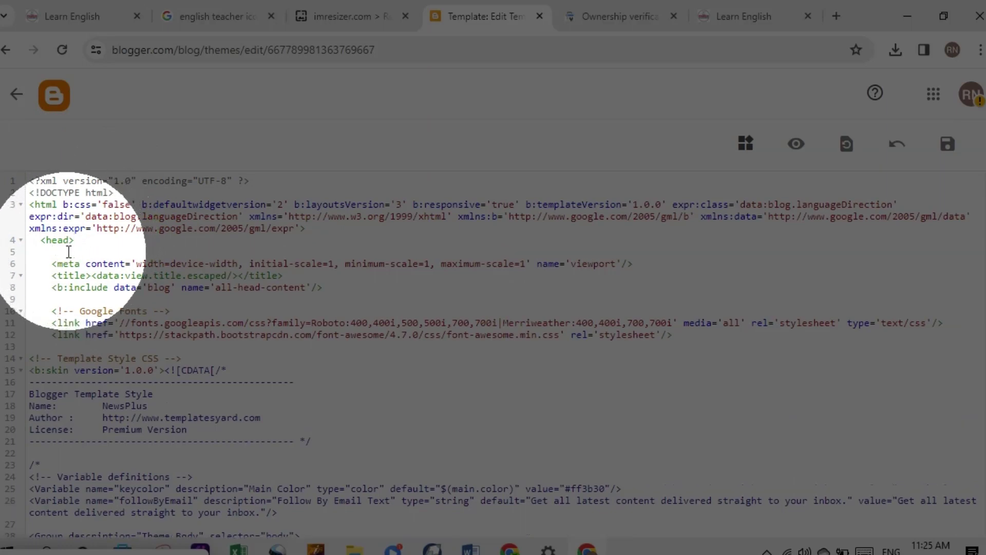
right_click(69, 252)
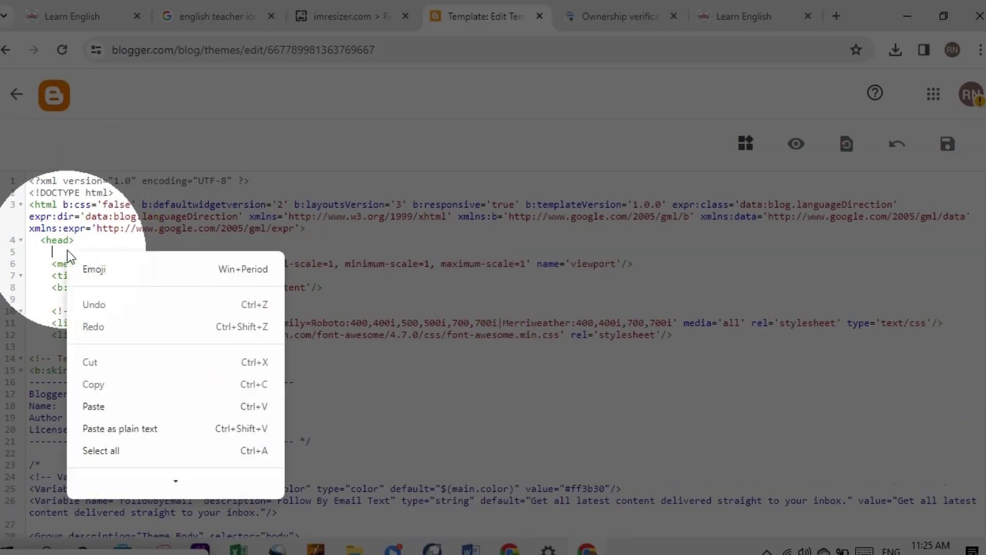
click(94, 407)
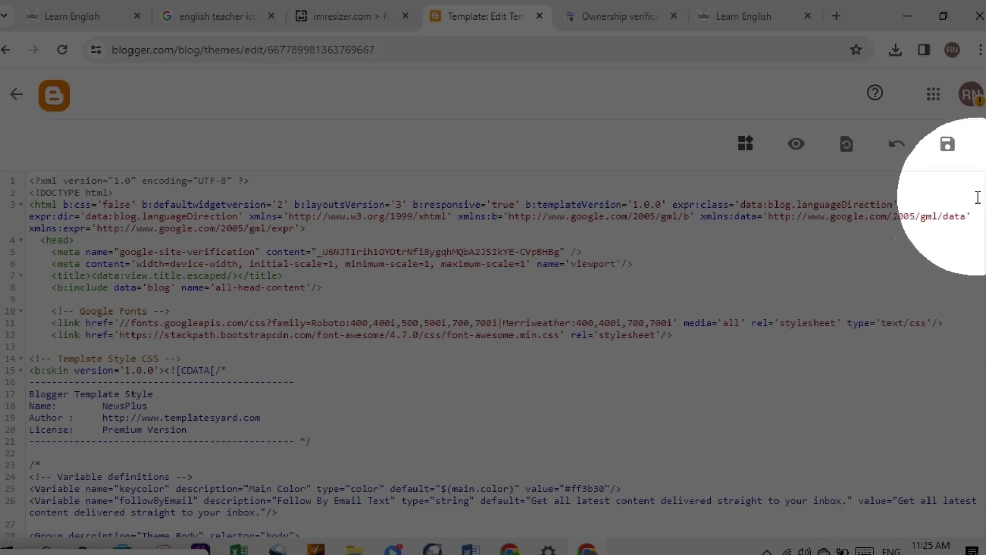
click(947, 147)
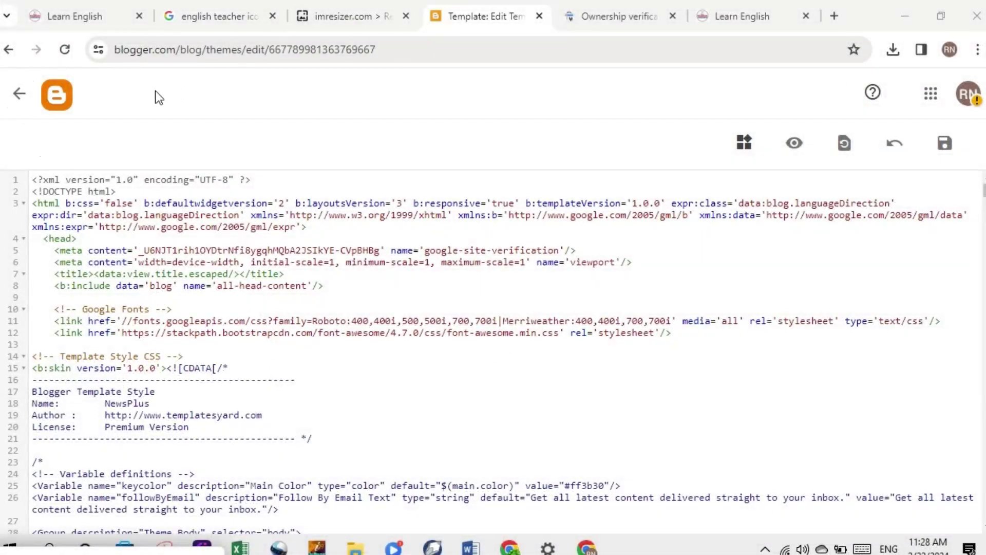
click(8, 49)
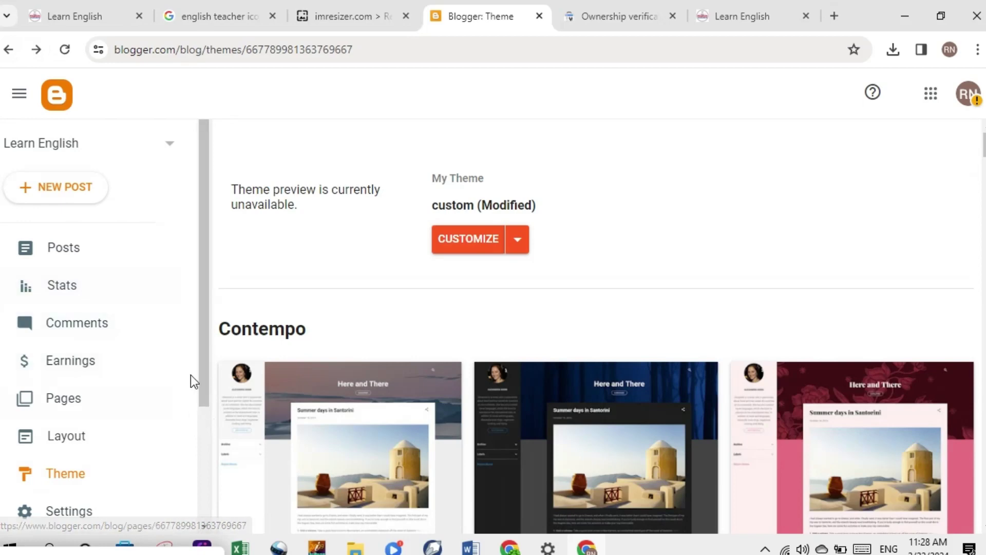
Switch to Search Console, open the property's Sitemaps page and submit sitemap.xml as a new sitemap
click(618, 17)
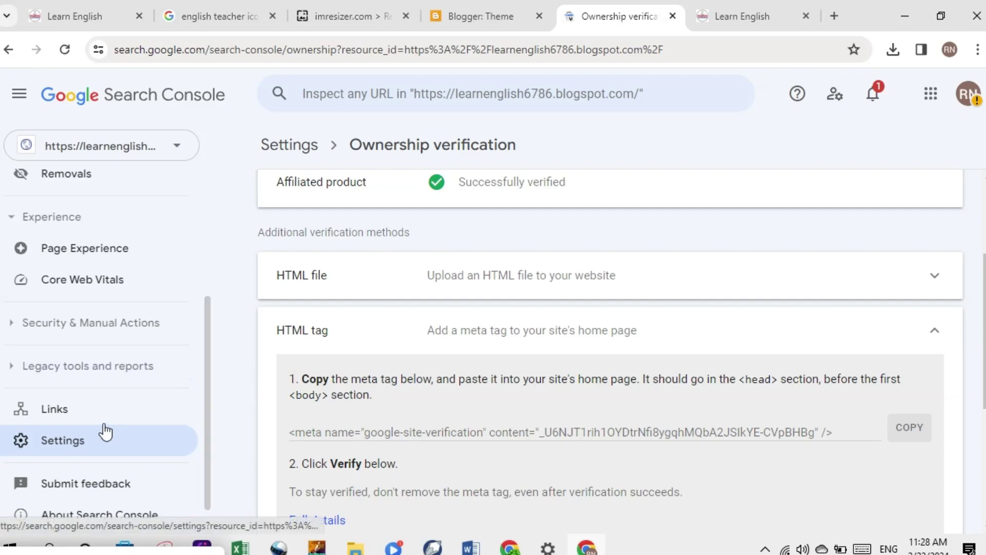
scroll(208, 430, up, 3)
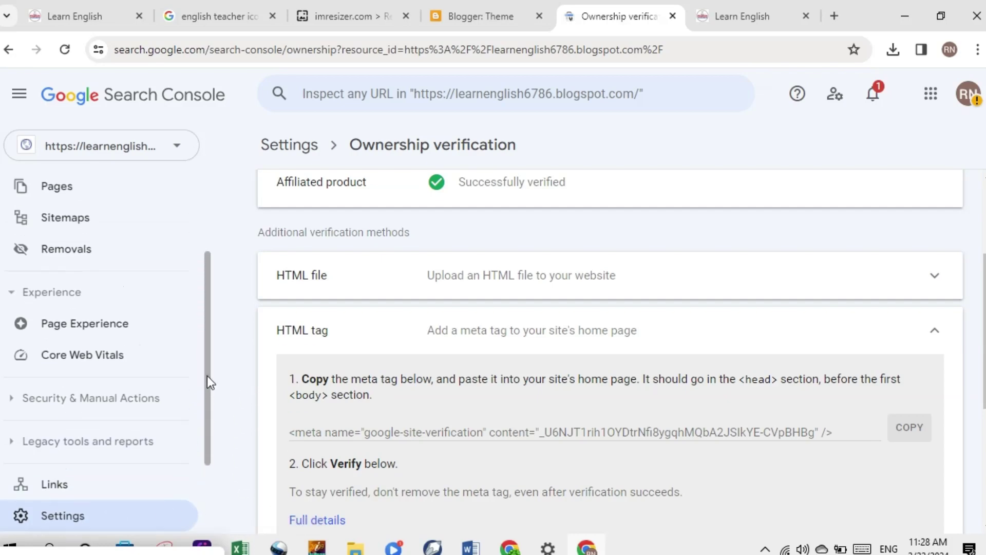
click(76, 311)
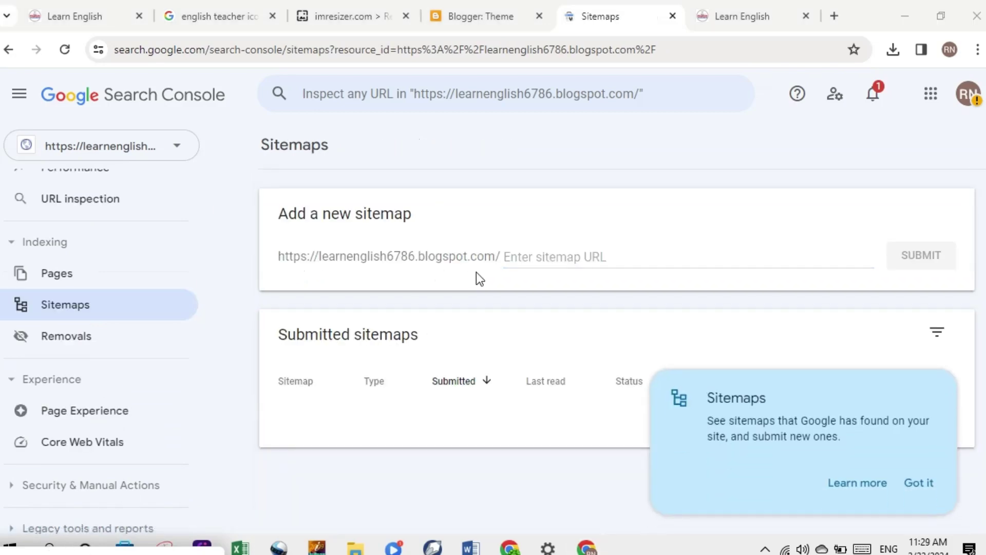
click(552, 252)
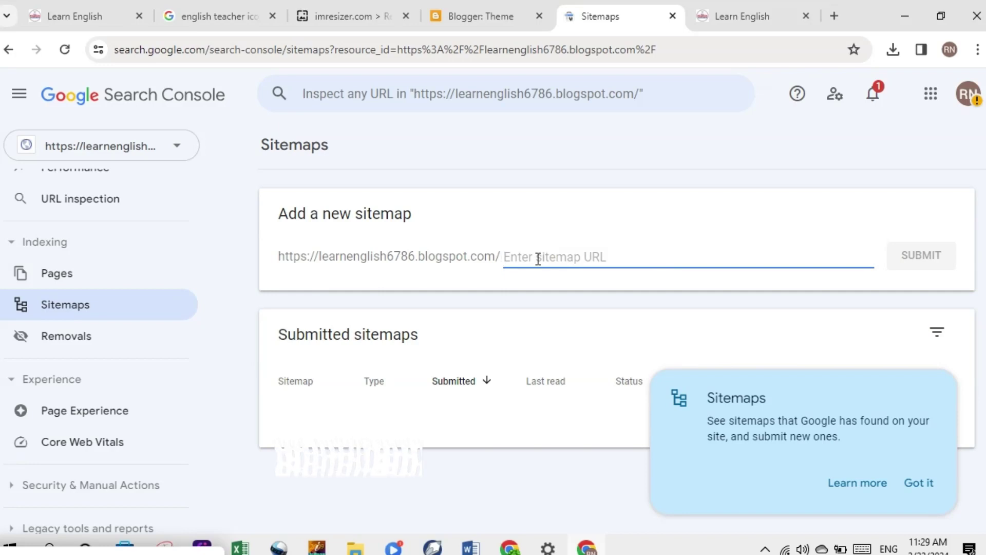
text(site)
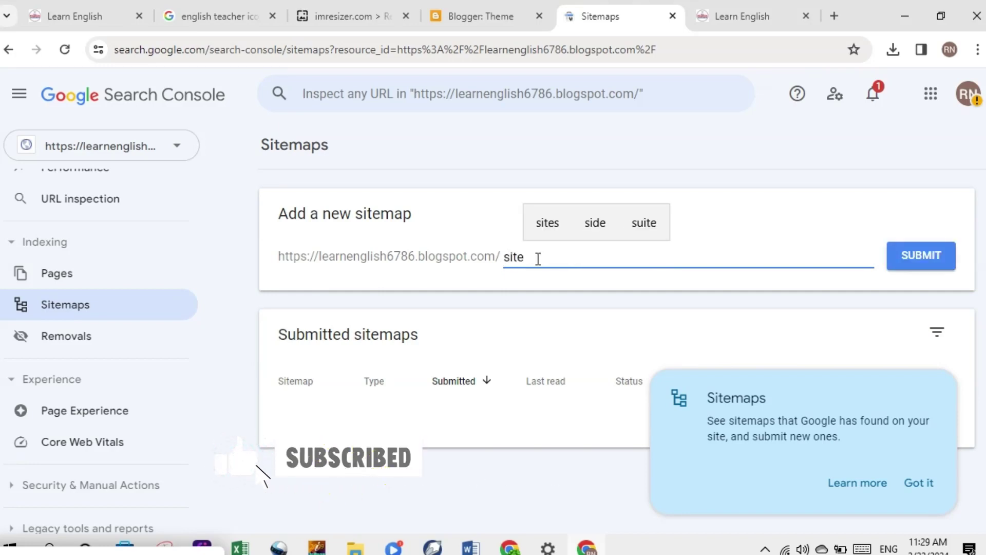
text(map.xml)
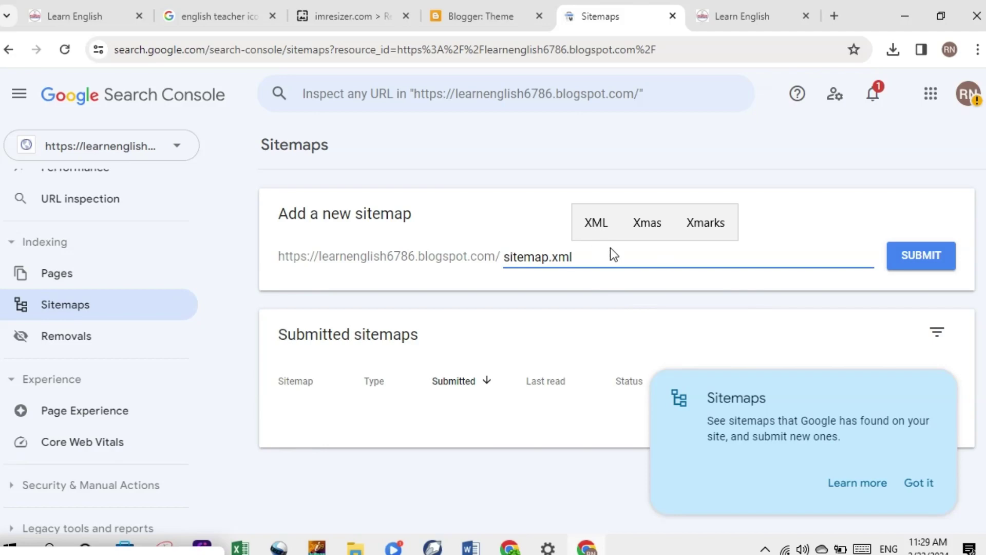
click(910, 260)
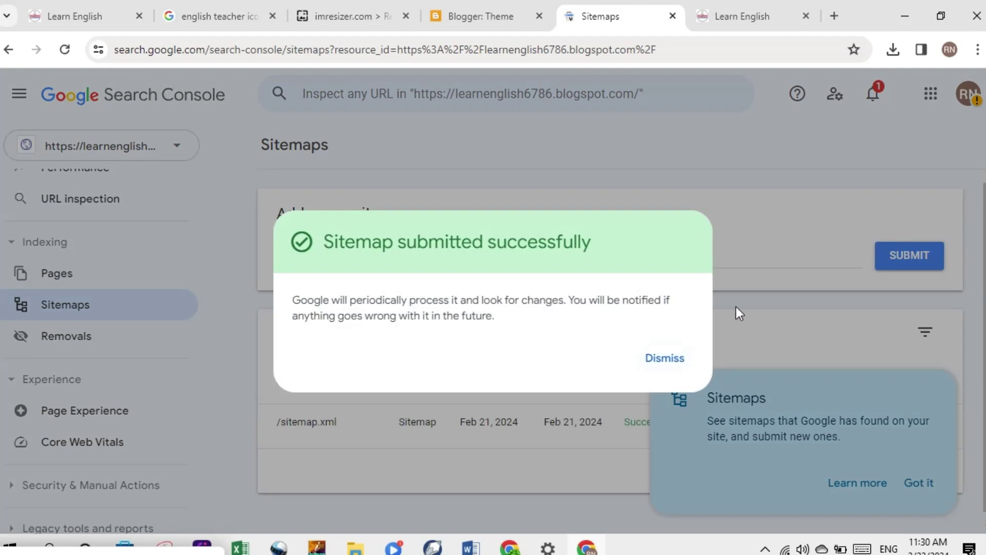
click(662, 359)
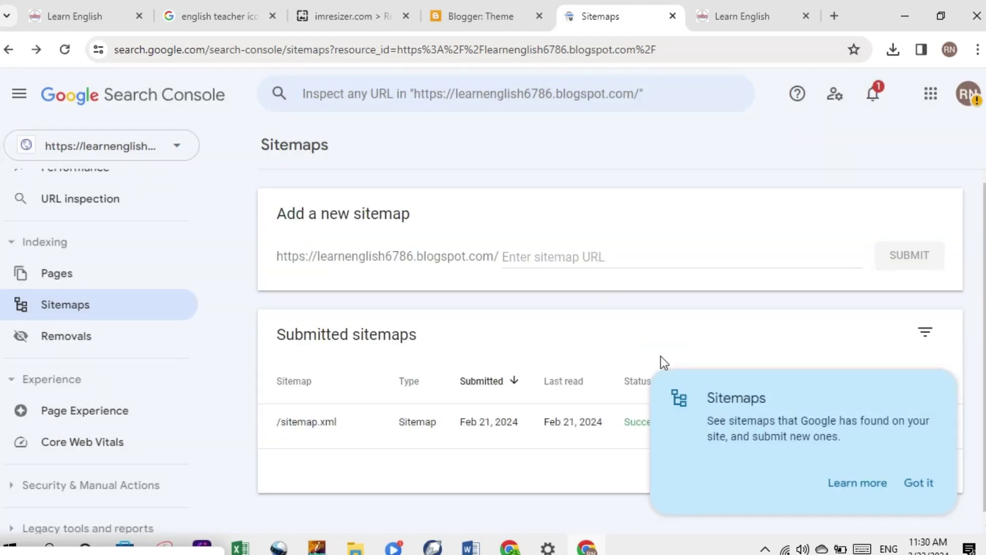
Submit sitemap.xml a second time for the blog property
click(551, 256)
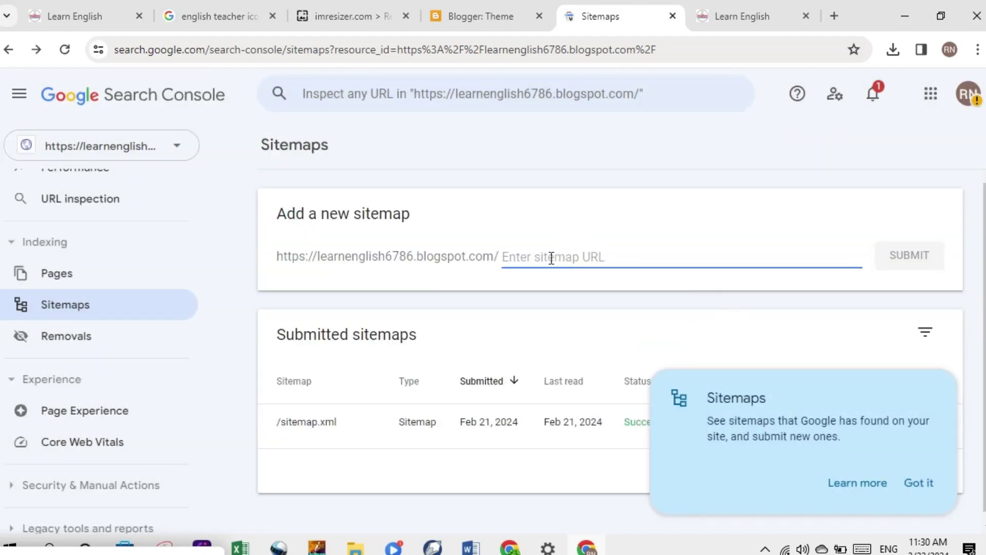
text(sitema)
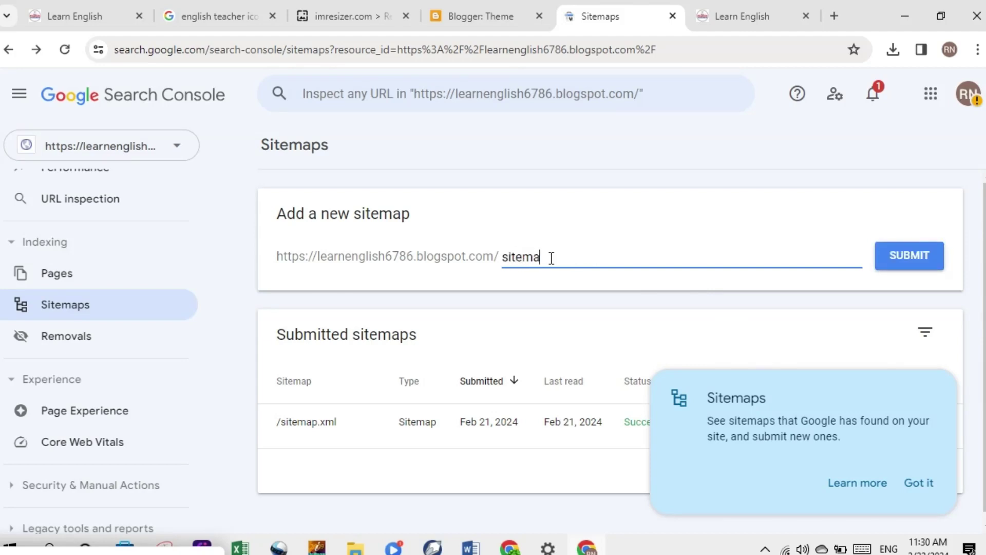
text(p.xml)
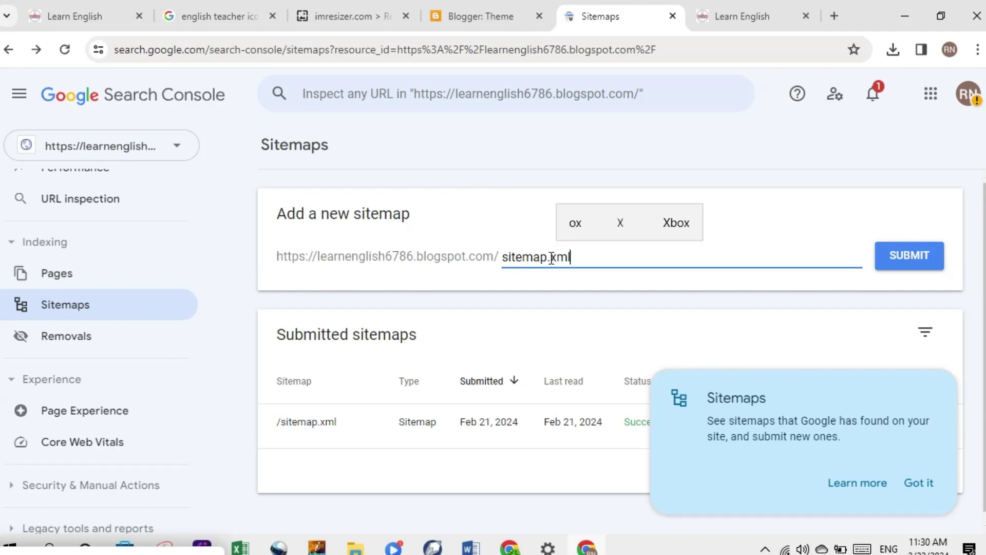
click(917, 253)
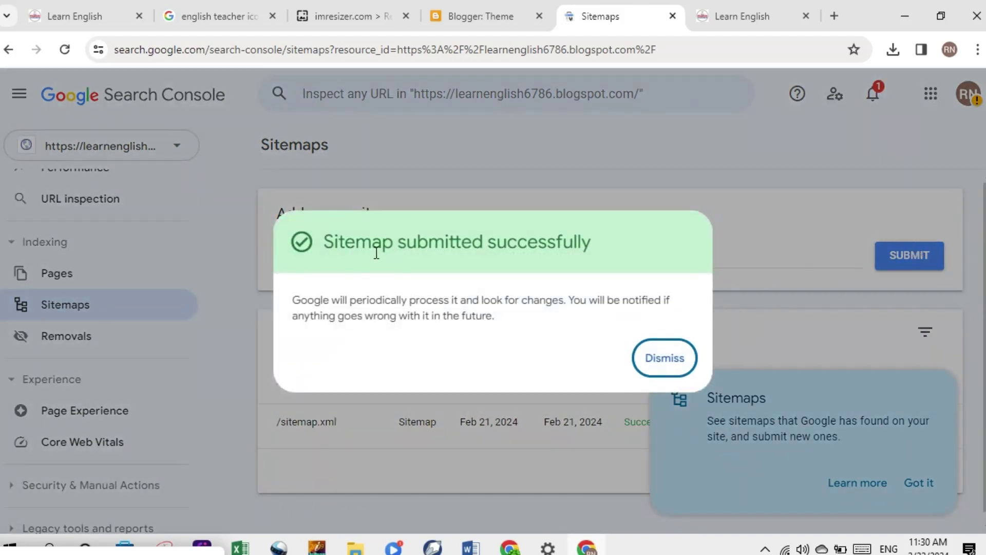
click(663, 360)
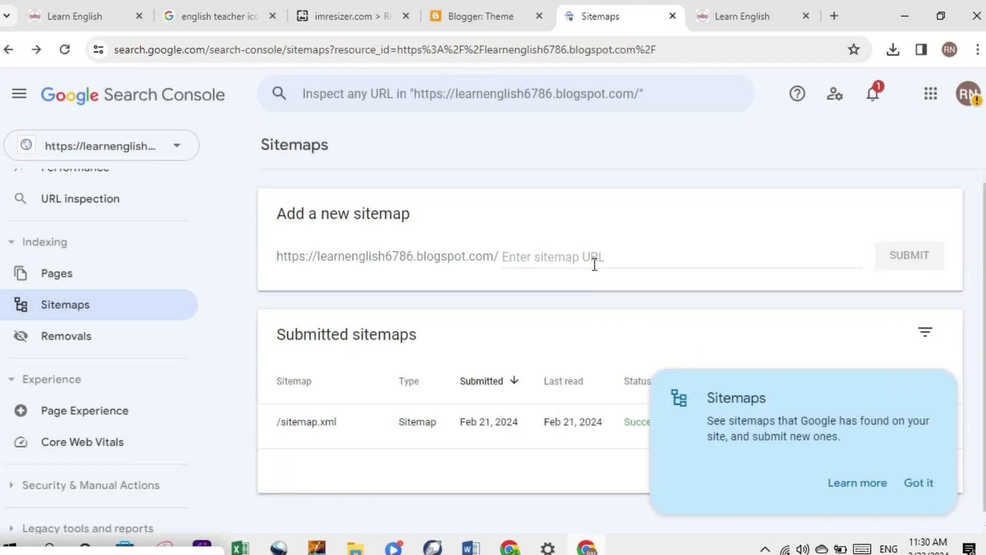
Dismiss the Sitemaps information card covering the submitted sitemaps table
click(506, 92)
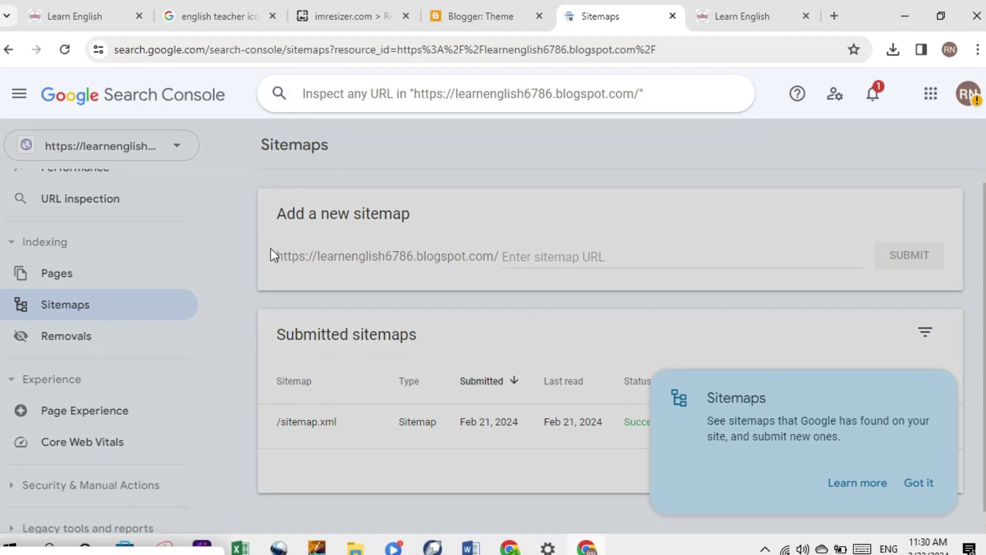
click(224, 371)
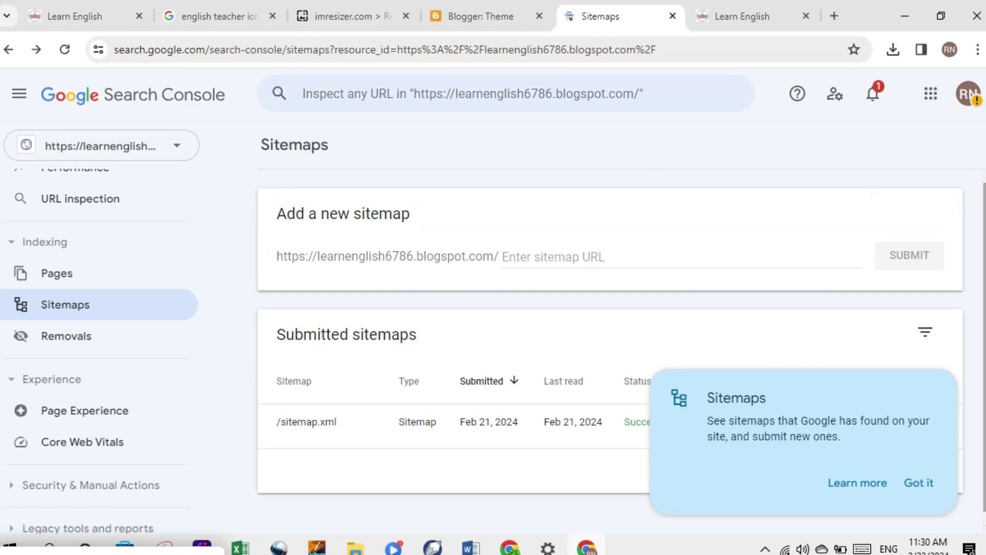
click(920, 489)
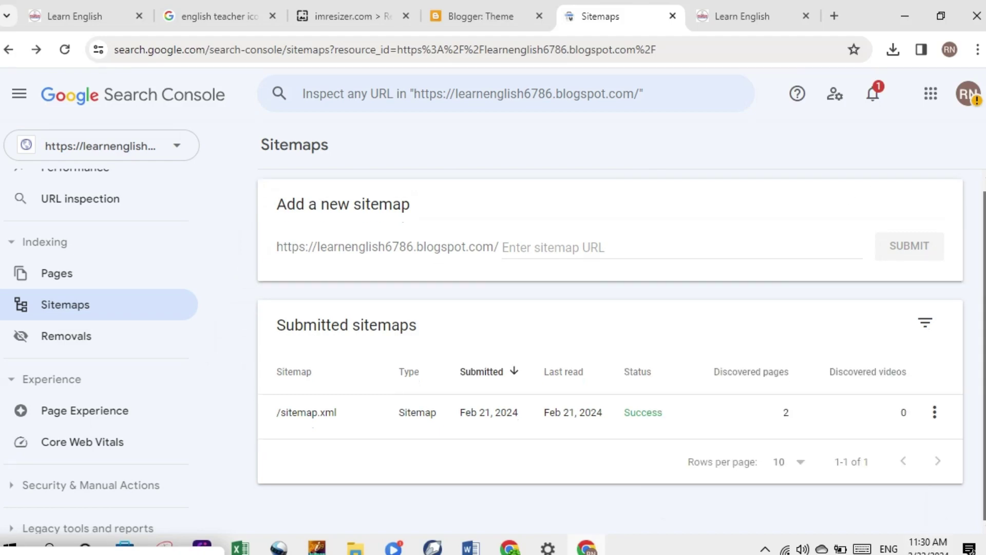
triple_click(252, 250)
click(236, 202)
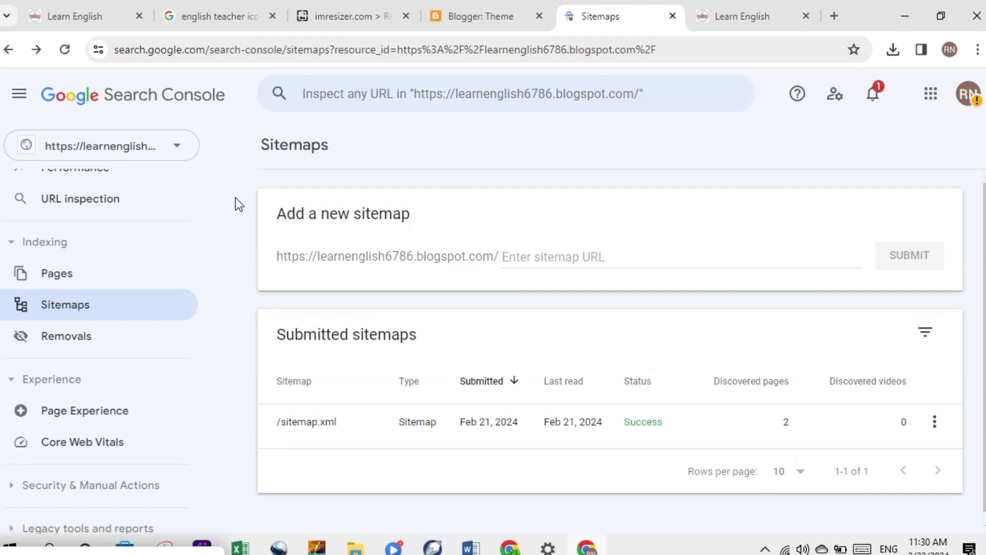
Switch to the live Learn English blog and open the "Vocabulary 91 words" post
click(142, 206)
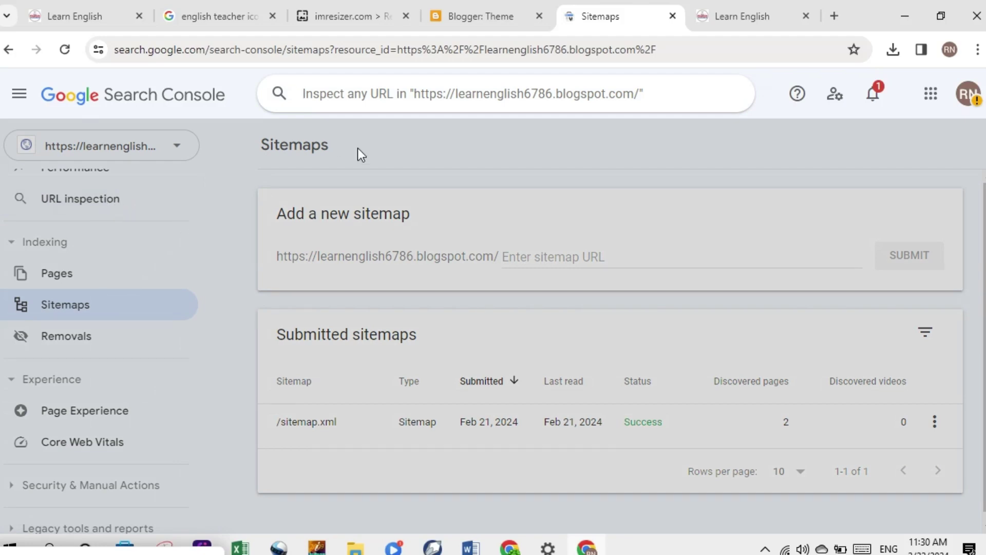
click(100, 41)
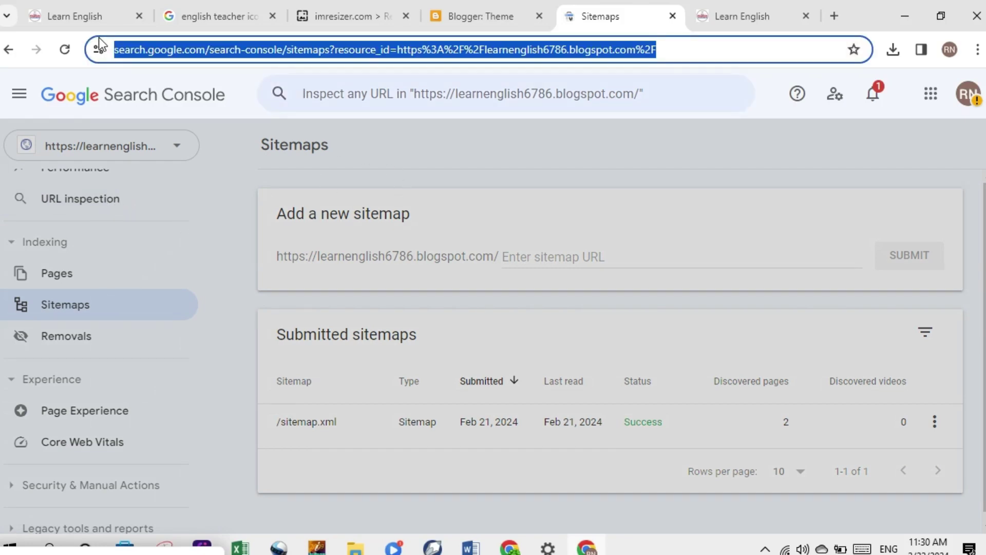
click(92, 16)
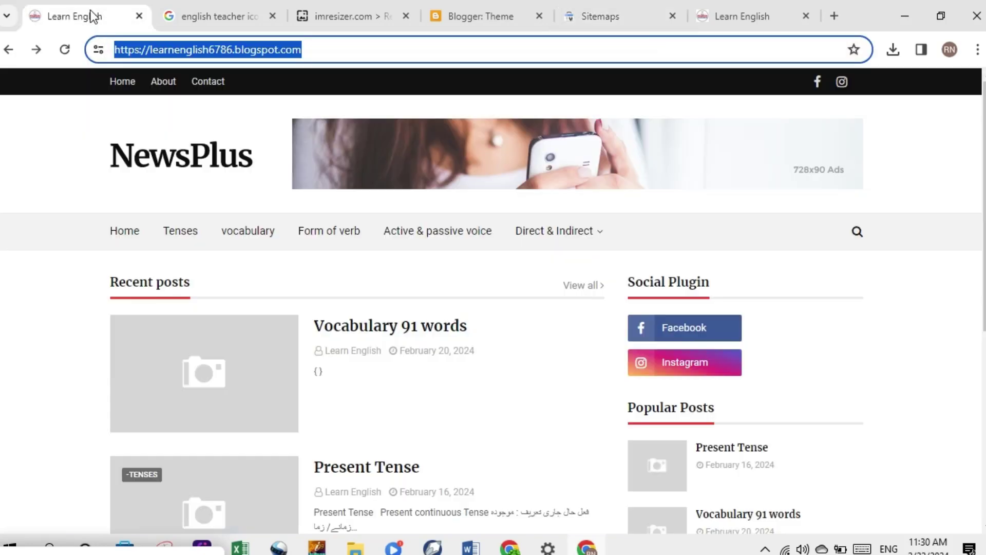
click(373, 332)
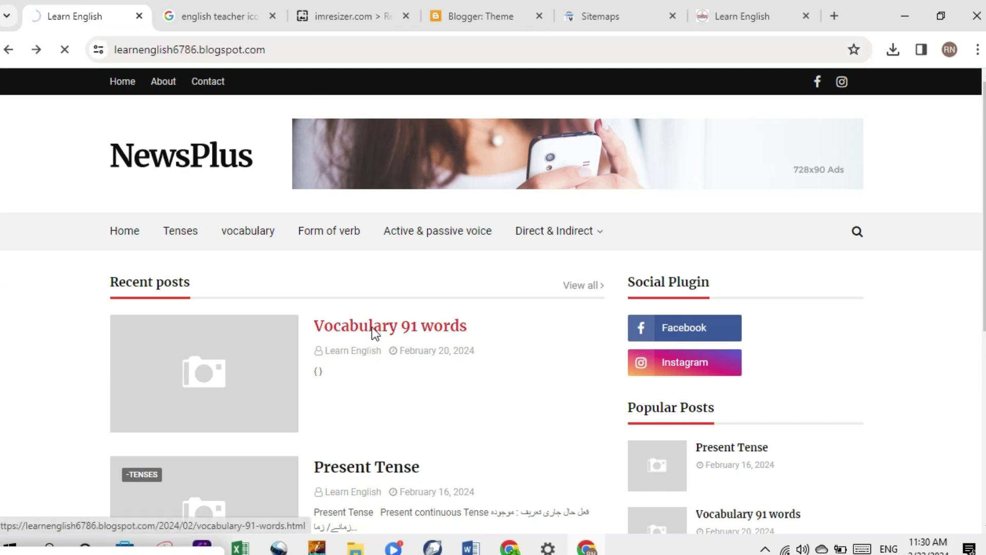
Copy the full URL of the "Vocabulary 91 words" post
double_click(395, 50)
double_click(395, 49)
key(shift+Home)
click(413, 49)
key(shift+Home)
double_click(414, 50)
key(shift+End)
click(414, 49)
key(shift+Home)
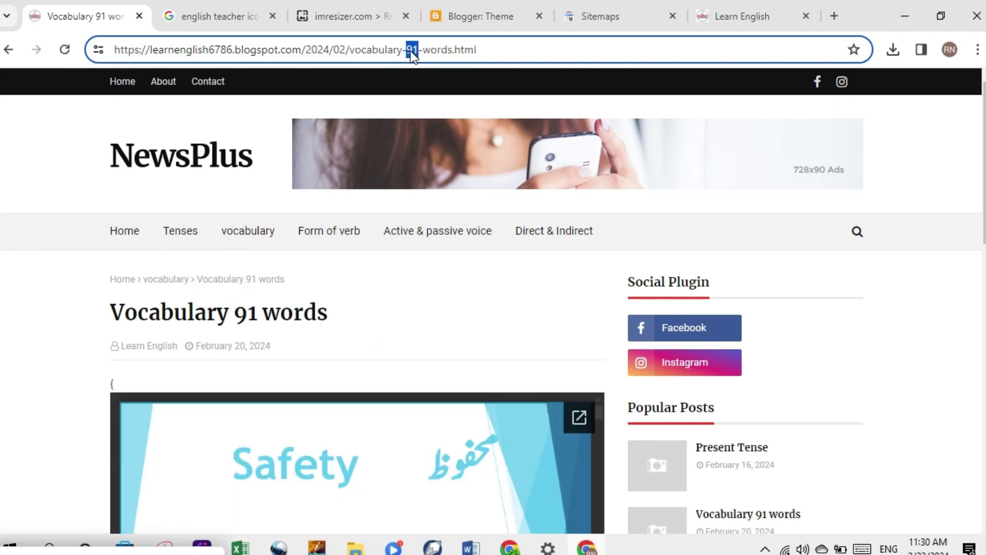
drag(477, 50, 59, 49)
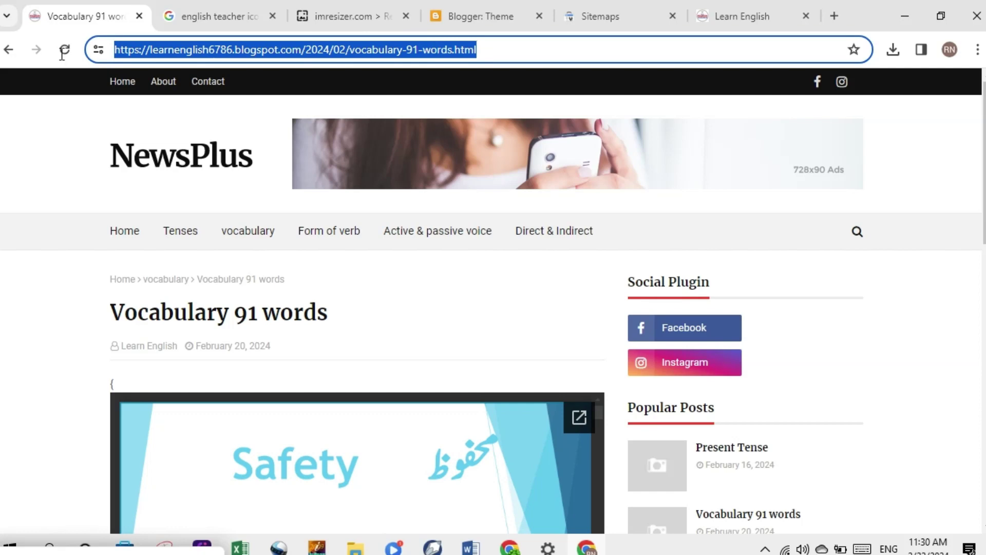
right_click(172, 51)
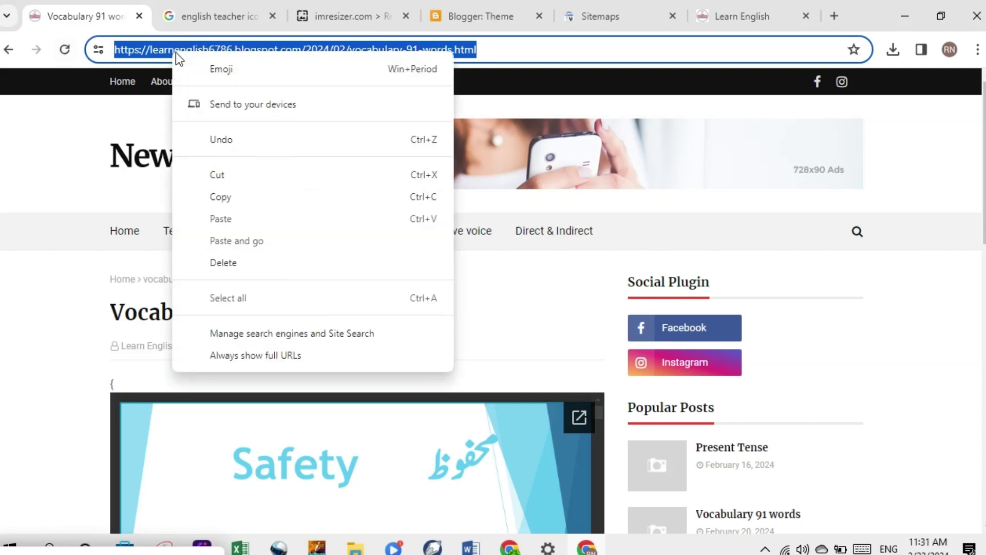
click(229, 199)
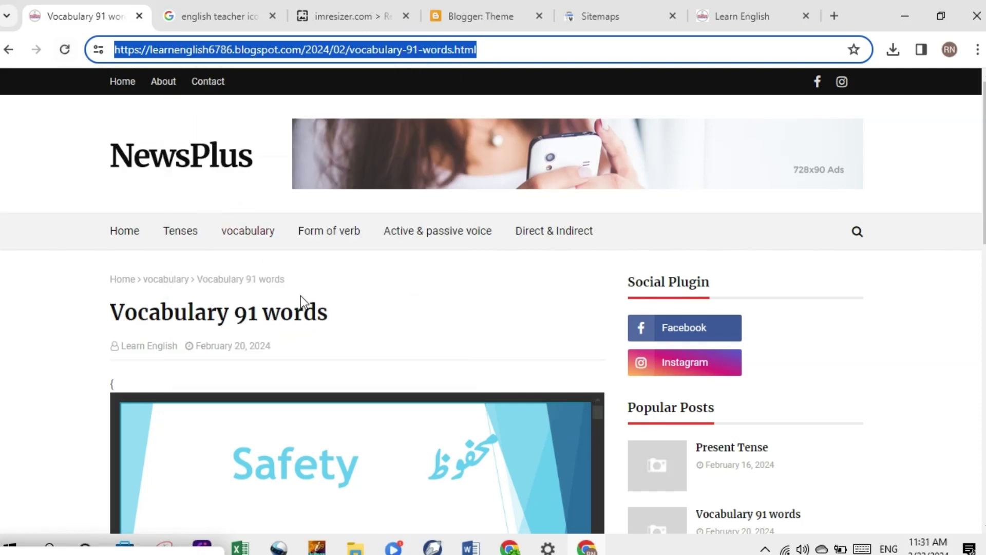
Inspect the copied post URL in Search Console, dismiss the URL inspection tip and request indexing for the page
click(597, 11)
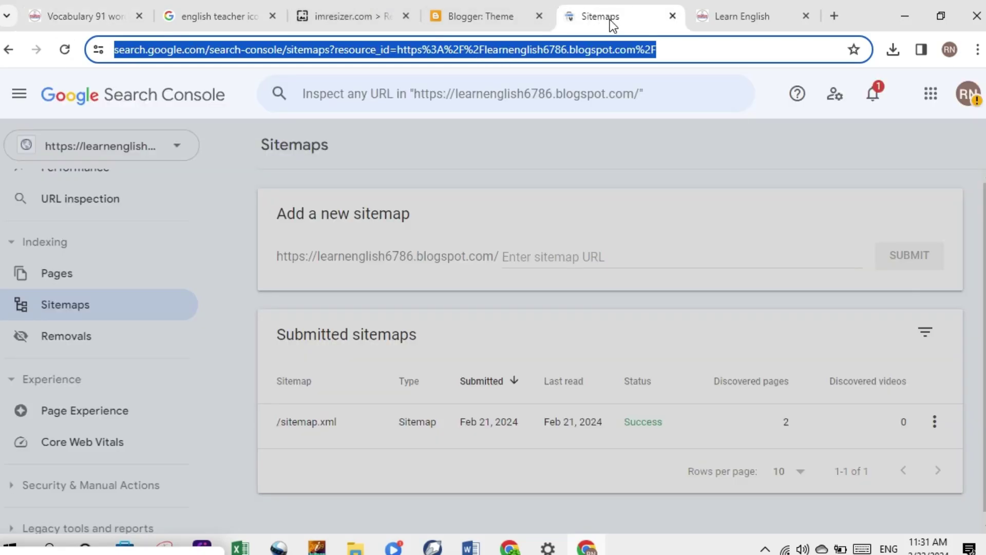
click(440, 98)
right_click(440, 97)
click(467, 248)
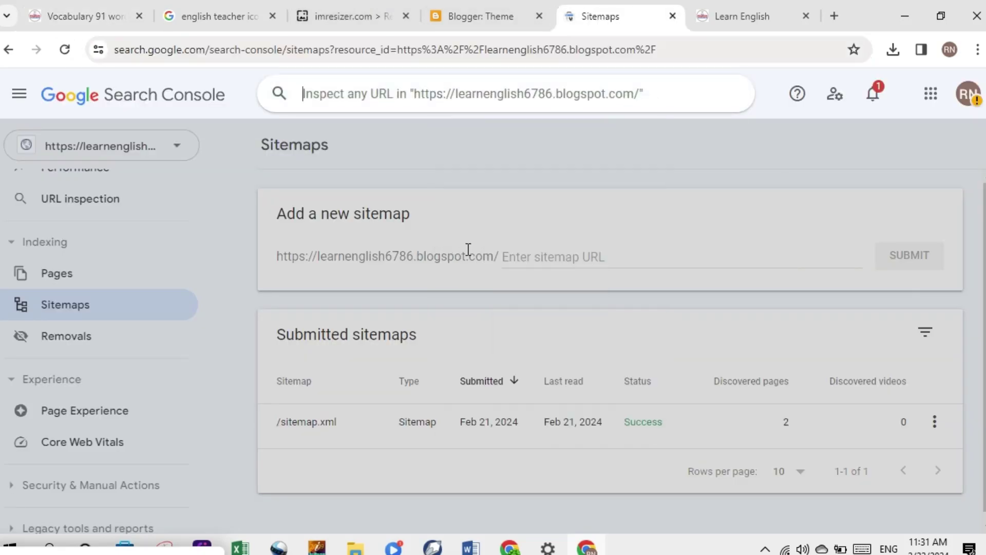
key(Return)
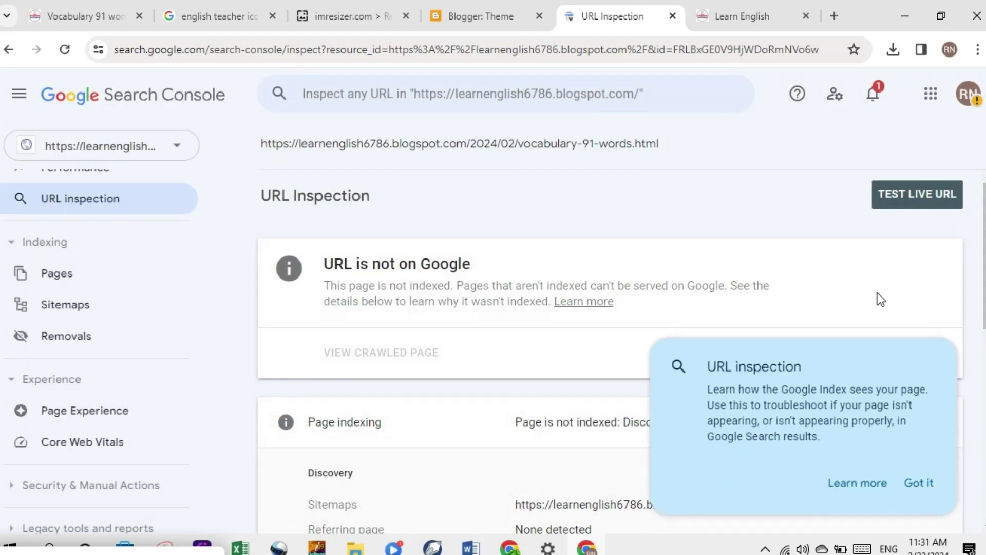
click(916, 485)
click(880, 359)
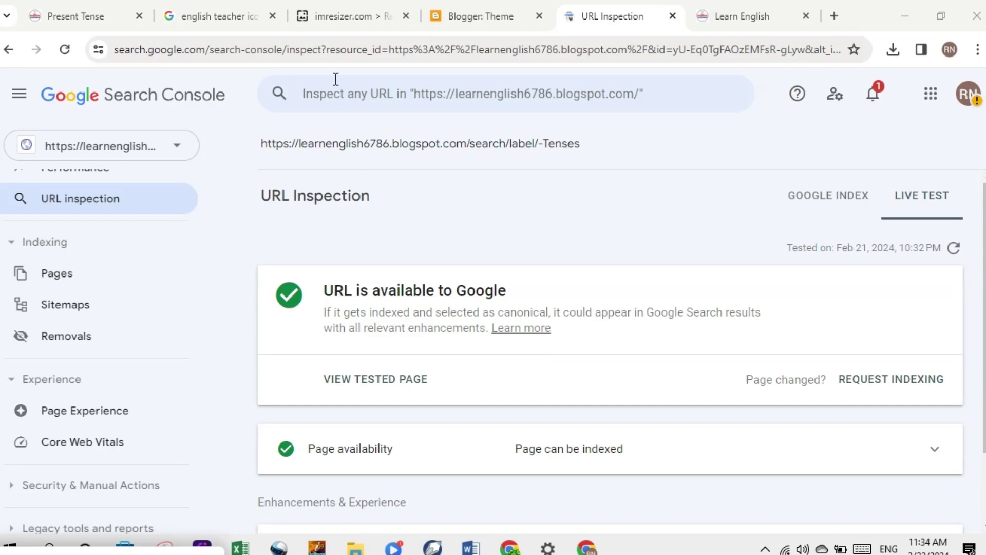
Compare the blog's Tenses label page with the URLs already inspected in Search Console
click(731, 11)
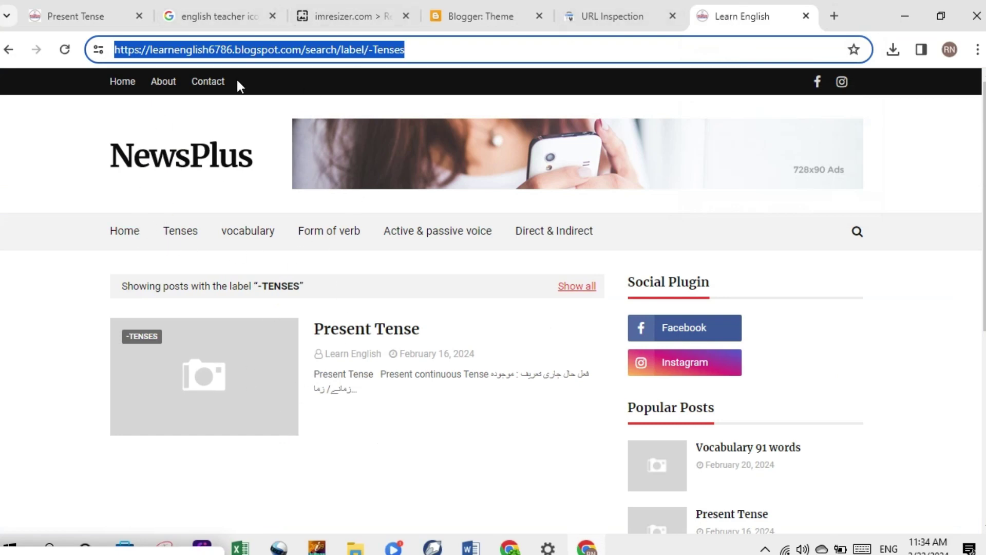
click(608, 8)
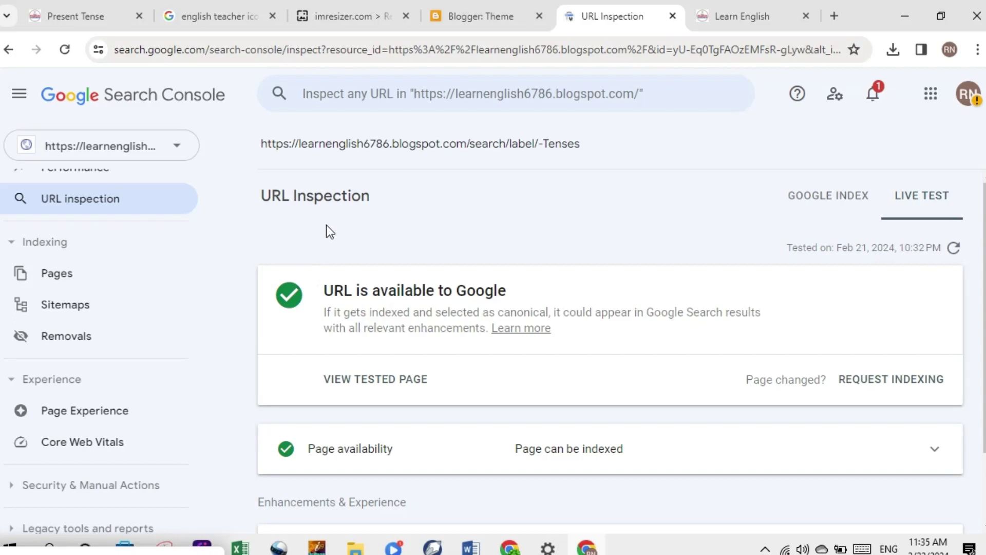
click(430, 103)
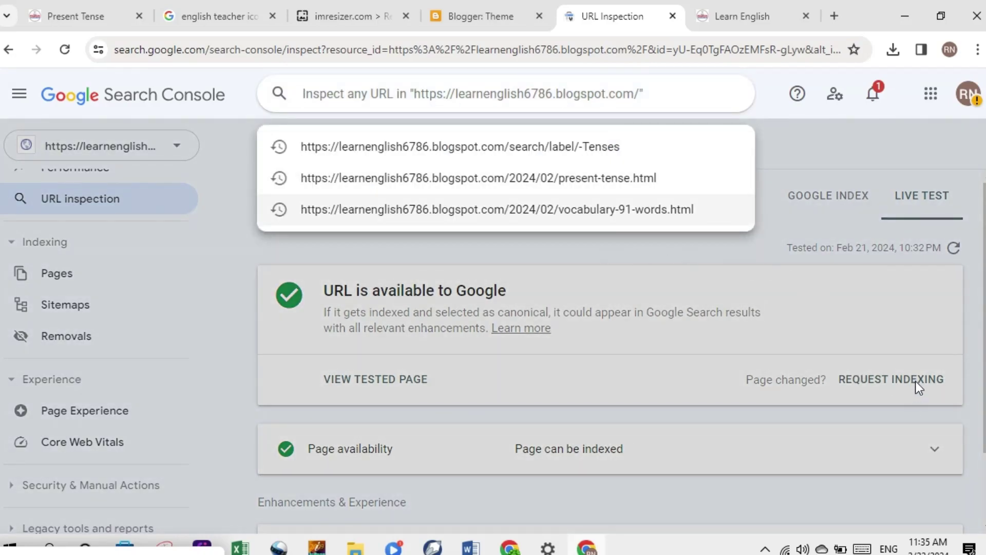
click(617, 392)
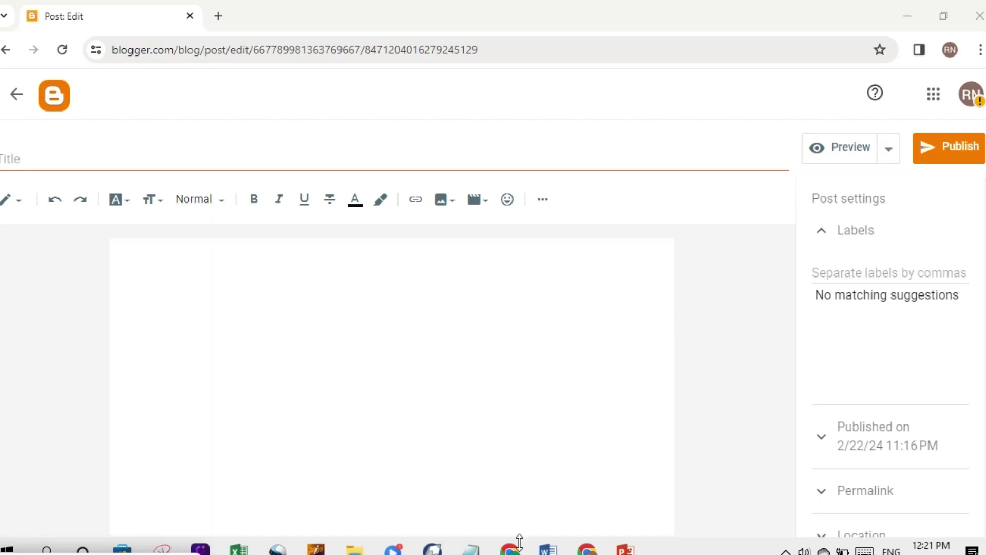
Switch to the computer courses website and open the post "How to Upload / Embed Files on Blogger Website"
click(587, 548)
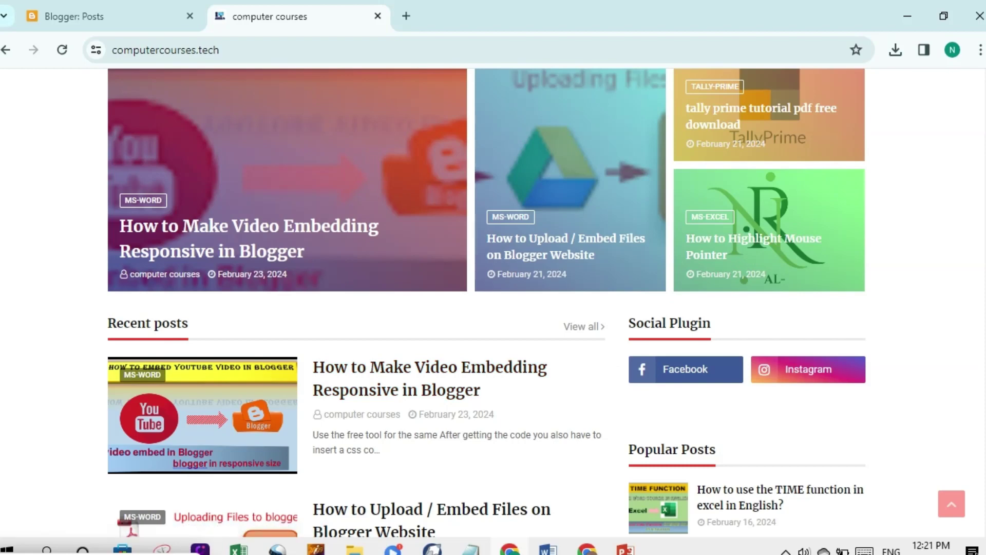
scroll(744, 270, down, 1)
scroll(806, 253, down, 1)
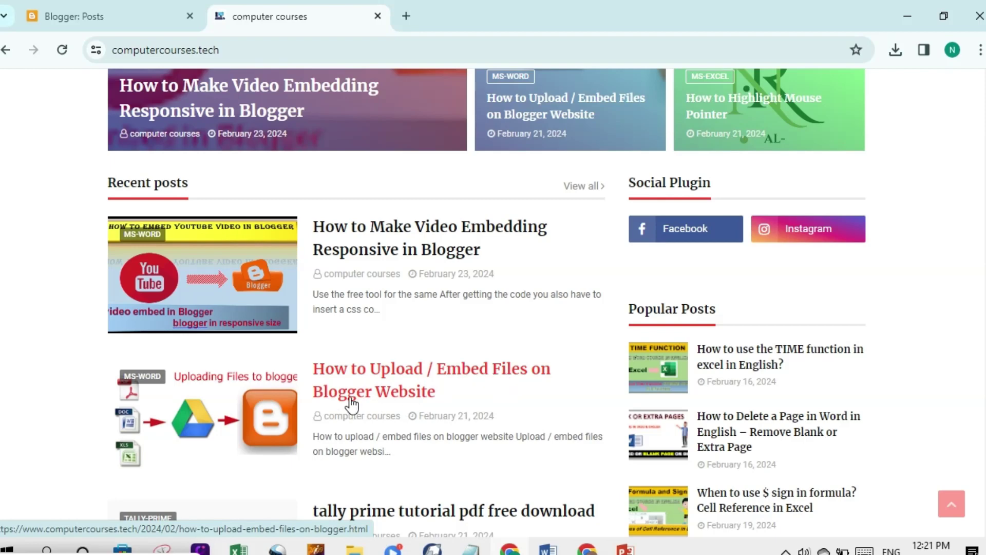
click(396, 384)
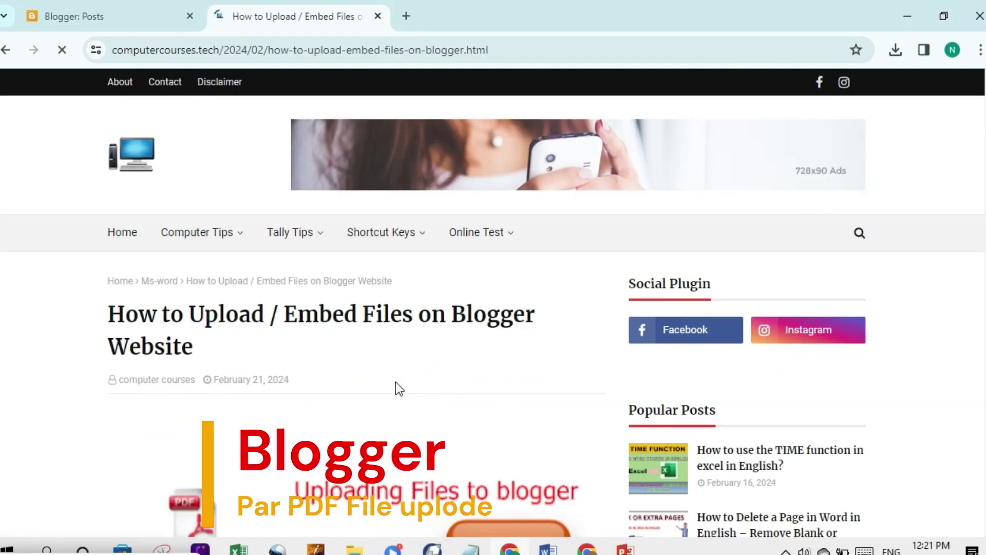
Copy the complete Google Drive iframe embed code, including its curly brackets, from the document embedded in the post
scroll(937, 183, down, 4)
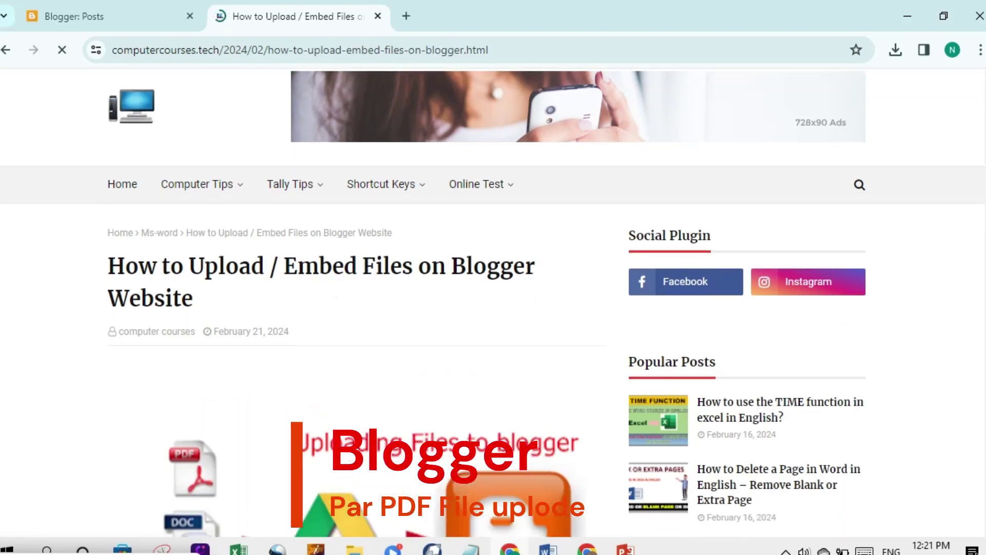
scroll(356, 303, down, 8)
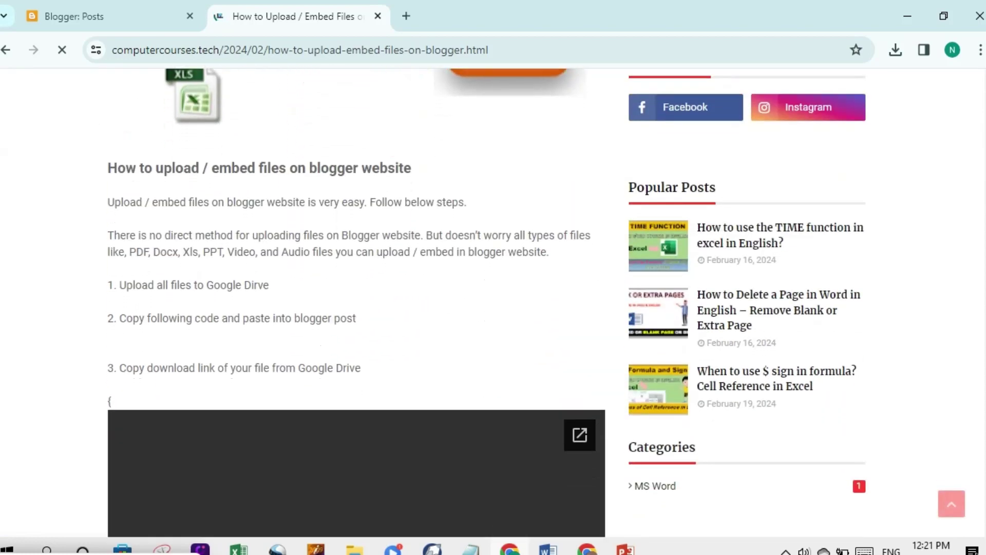
scroll(356, 303, down, 1)
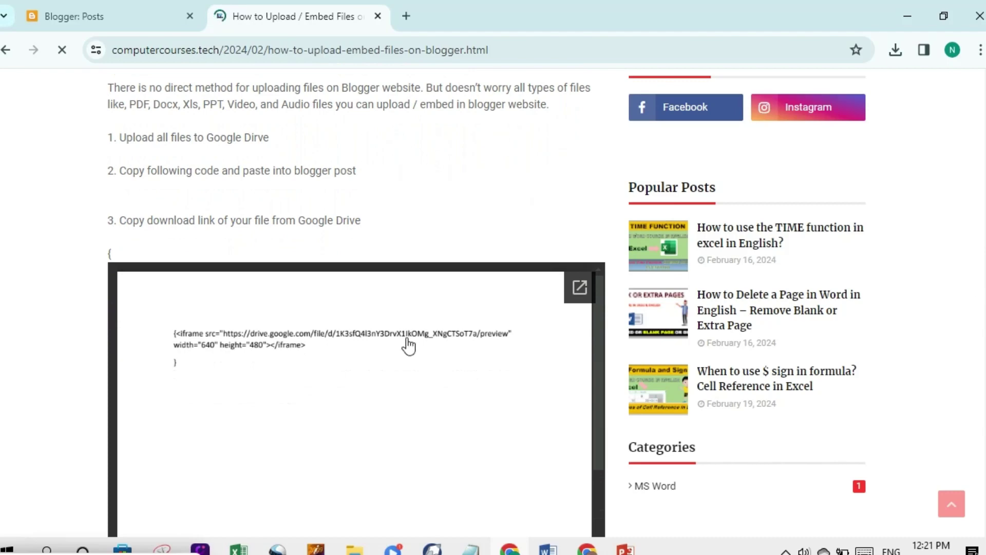
drag(174, 333, 295, 378)
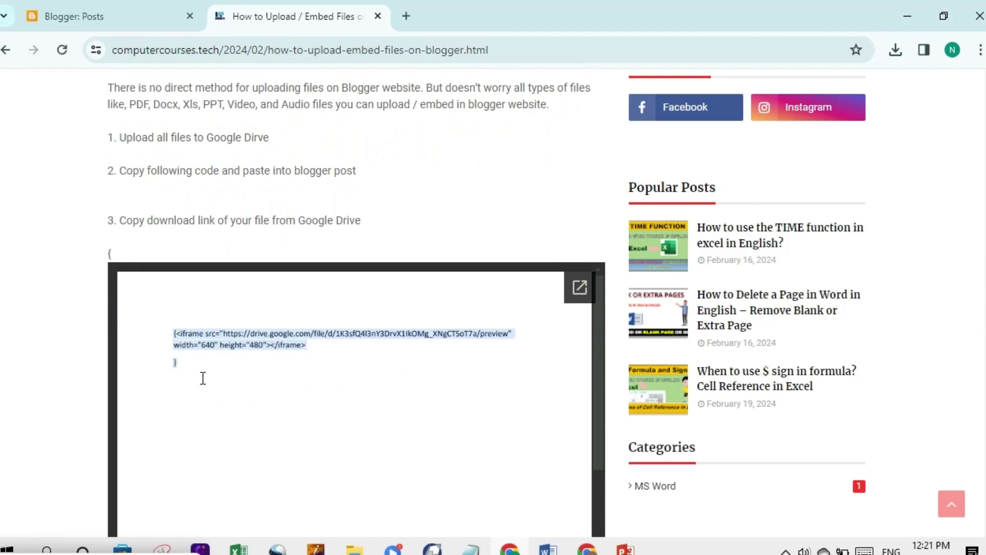
right_click(234, 339)
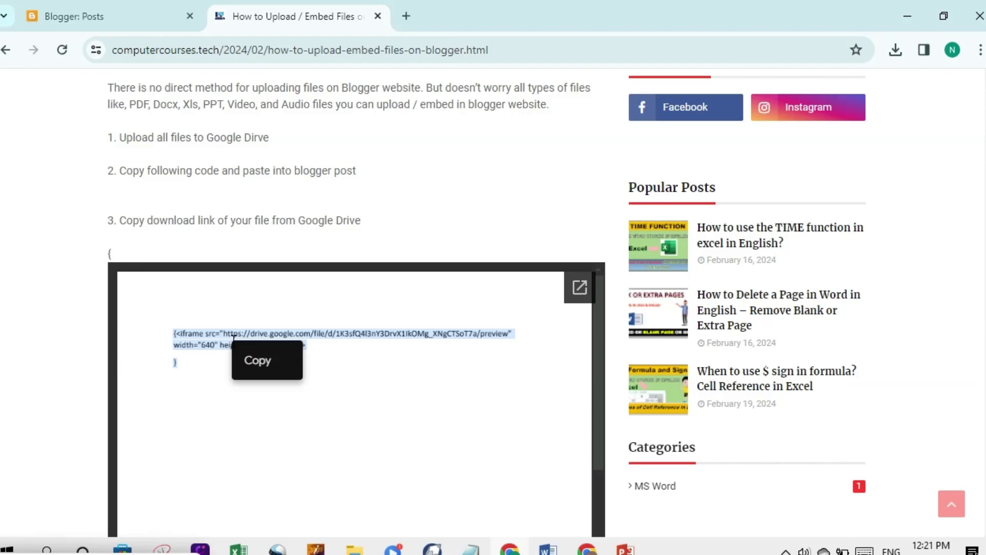
click(257, 359)
scroll(432, 374, down, 2)
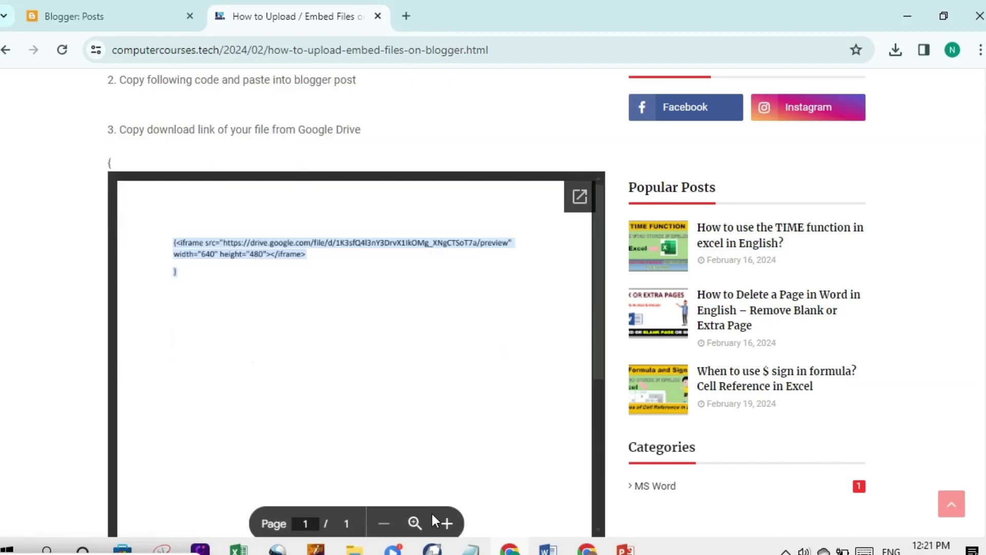
Return to the empty Blogger post and switch its editor to HTML view
key(alt+Tab)
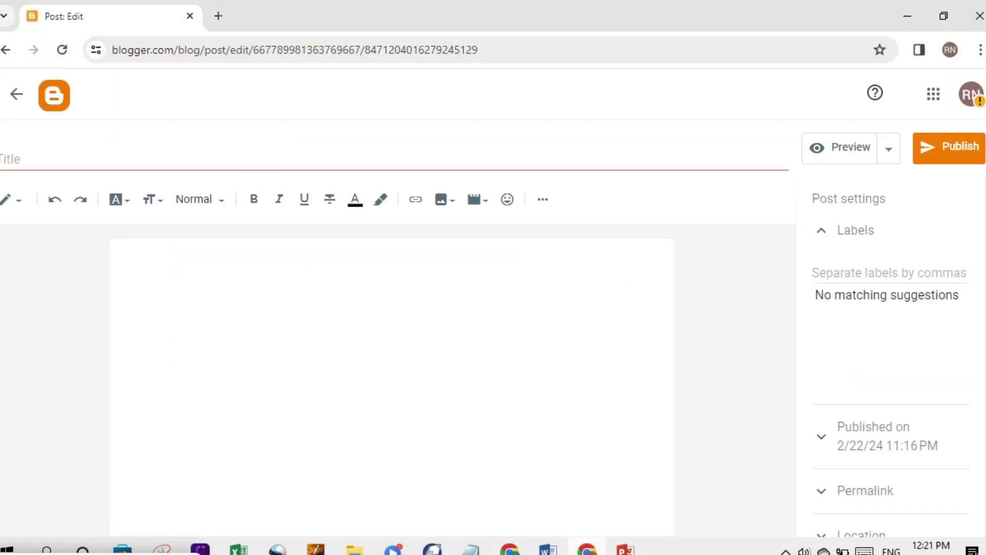
click(15, 205)
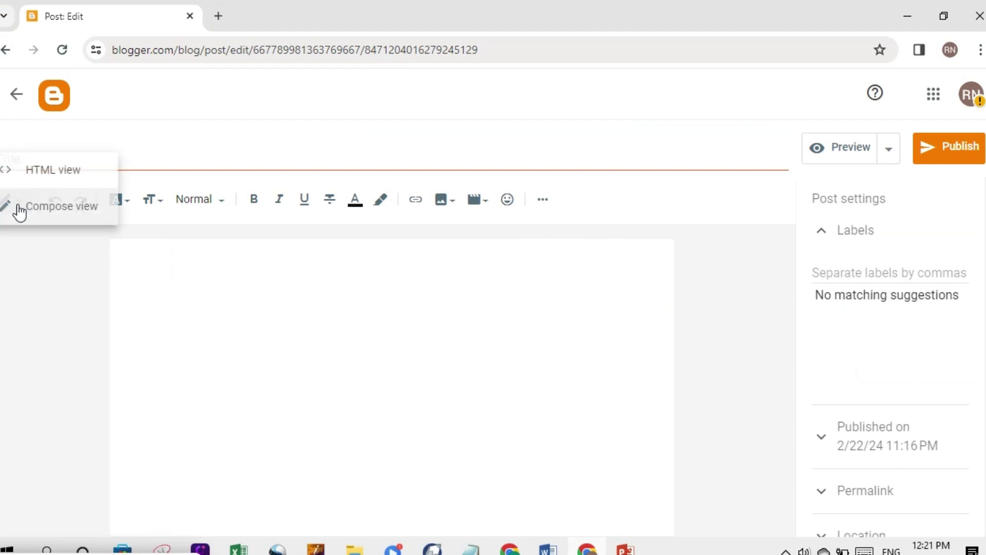
click(39, 184)
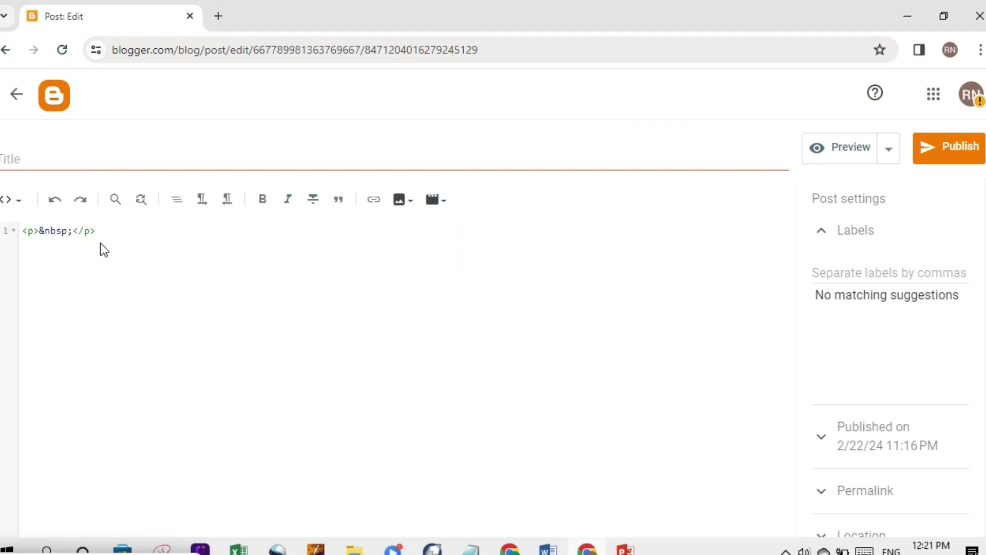
Replace the post's default paragraph code with the copied iframe embed code
key(BackSpace)
key(BackSpace)
key(BackSpace)
key(BackSpace)
key(BackSpace)
key(BackSpace)
key(BackSpace)
key(BackSpace)
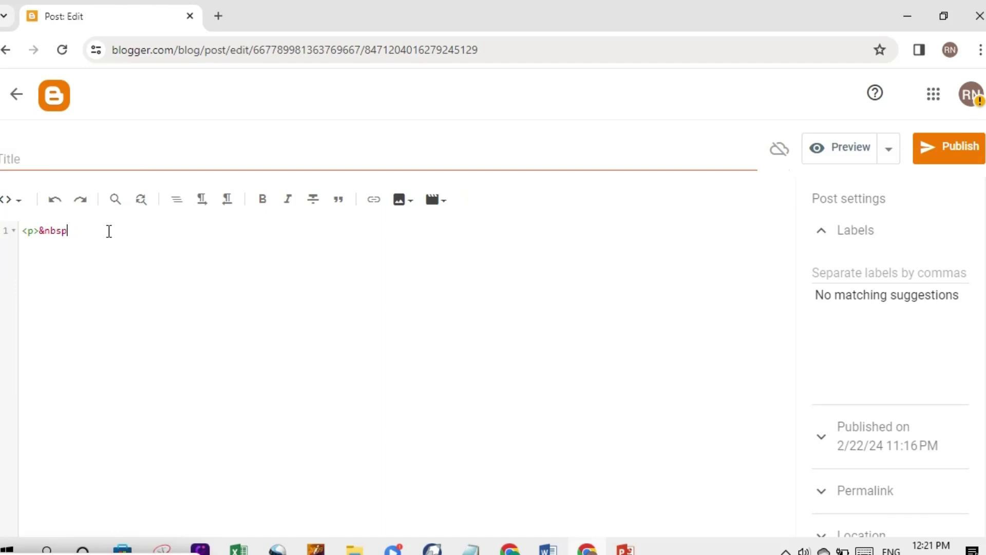
key(BackSpace)
key(BackSpace)
key(BackSpace)
key(BackSpace)
key(BackSpace)
key(BackSpace)
right_click(109, 231)
click(134, 386)
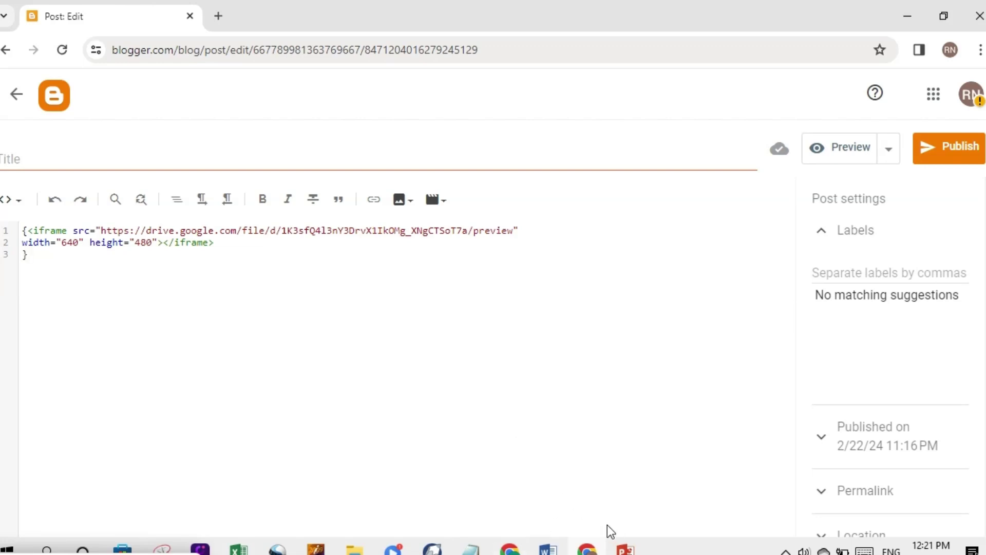
Open Google Drive in a new browser tab from the Google apps list
mouse_move(511, 547)
click(218, 15)
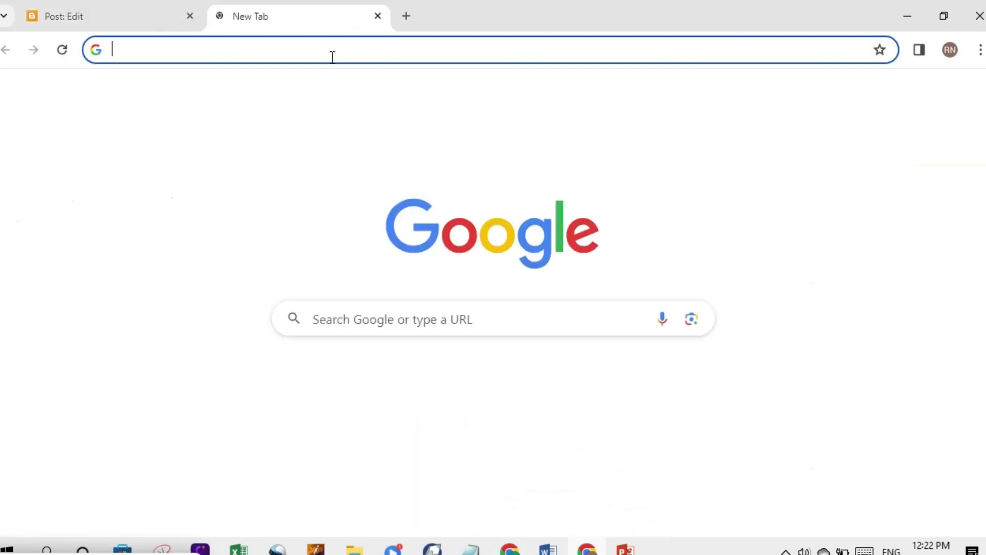
click(920, 94)
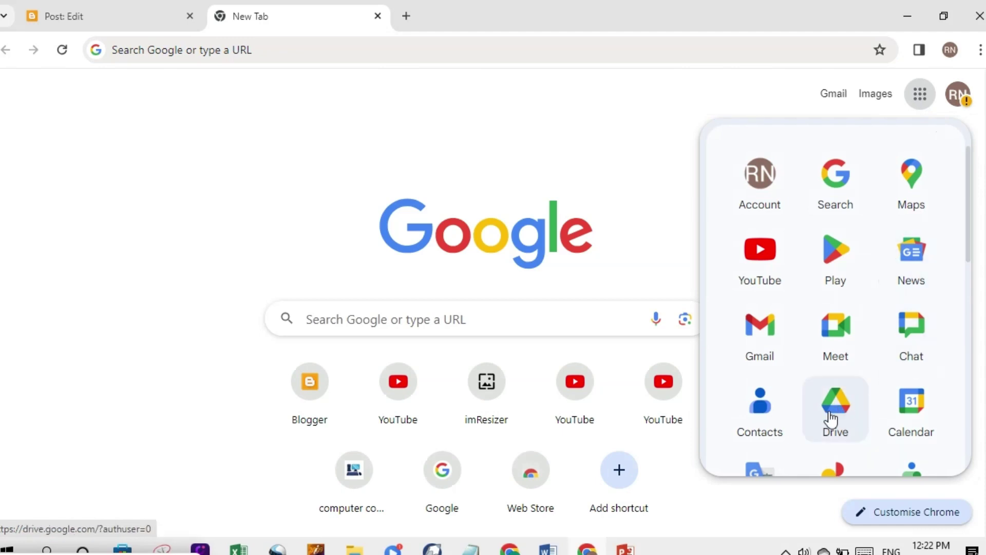
click(836, 412)
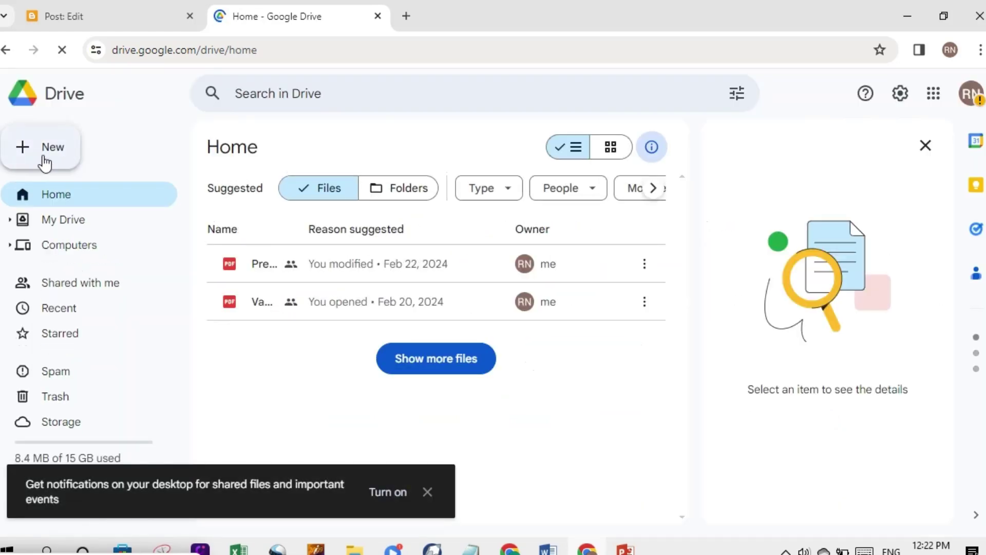
Upload the "web tense" PDF from Local Disk (D:) to Google Drive
click(27, 152)
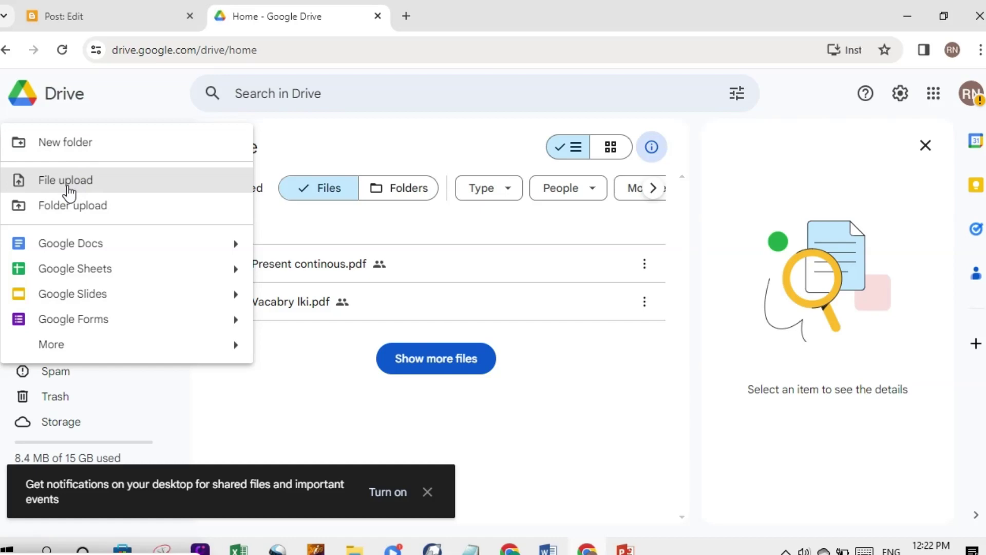
click(68, 184)
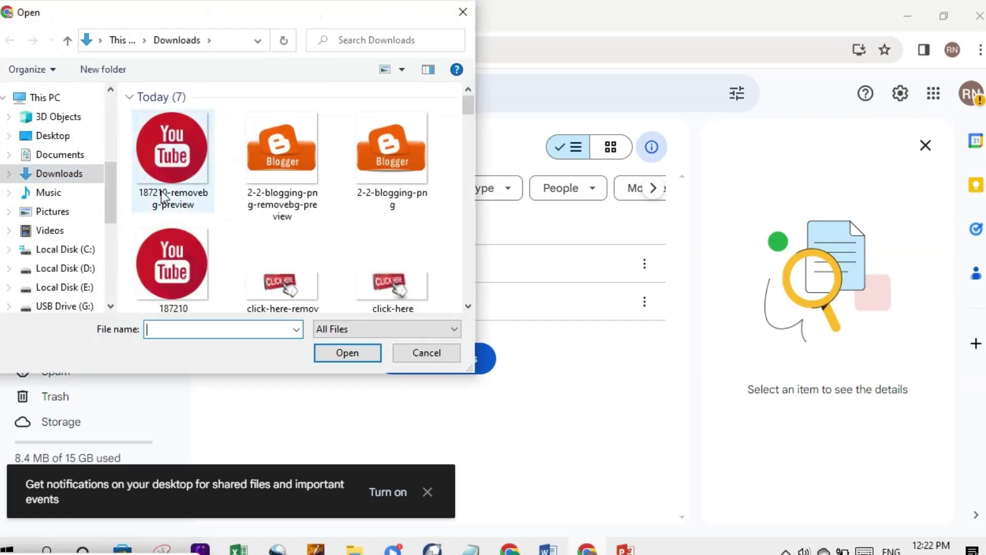
click(72, 269)
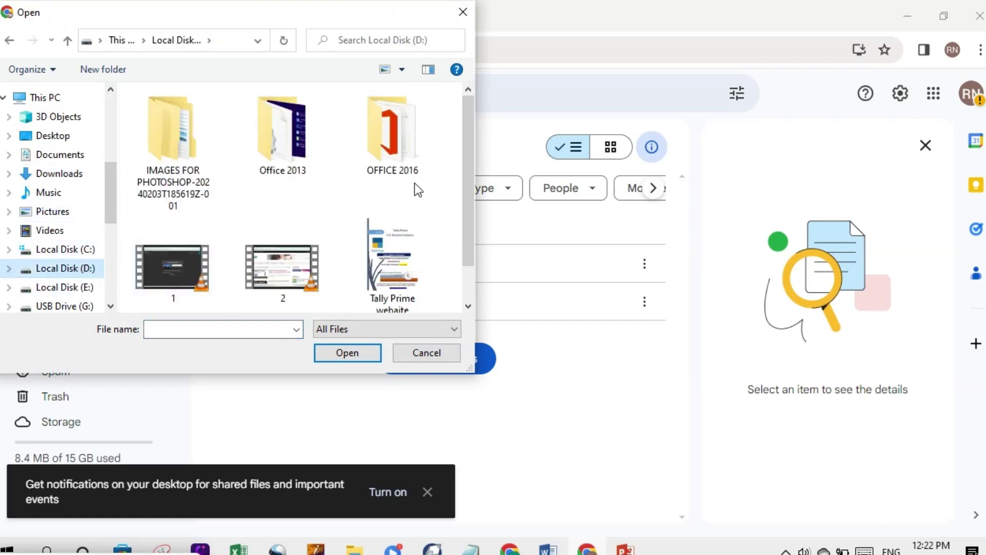
scroll(469, 159, down, 2)
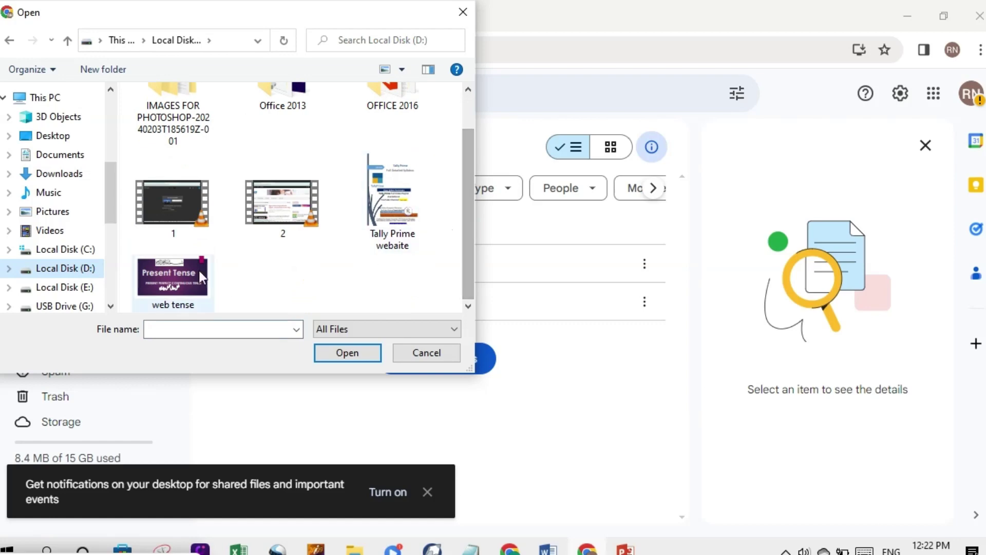
click(170, 276)
click(337, 351)
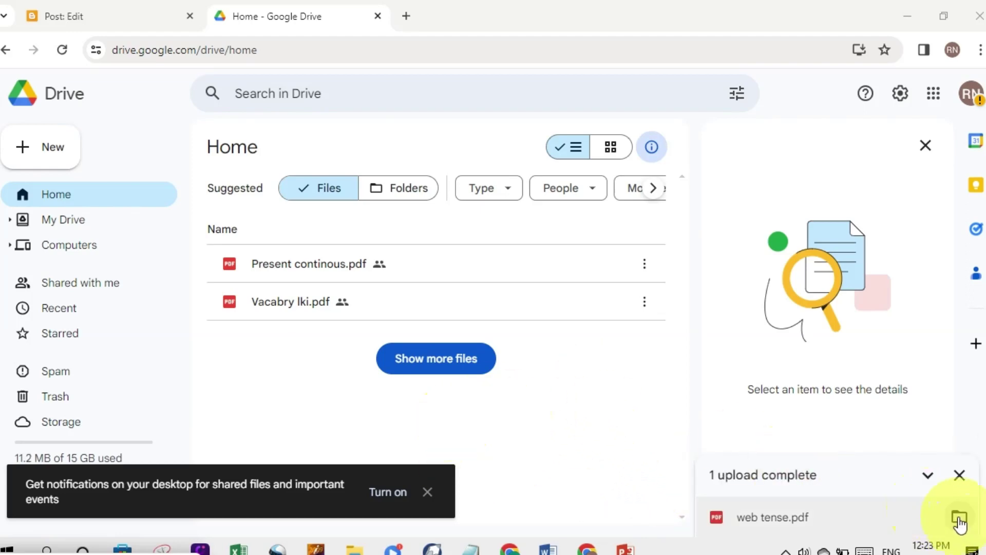
Locate the uploaded web tense.pdf in My Drive and copy its link, dismissing the desktop notifications prompt
click(959, 519)
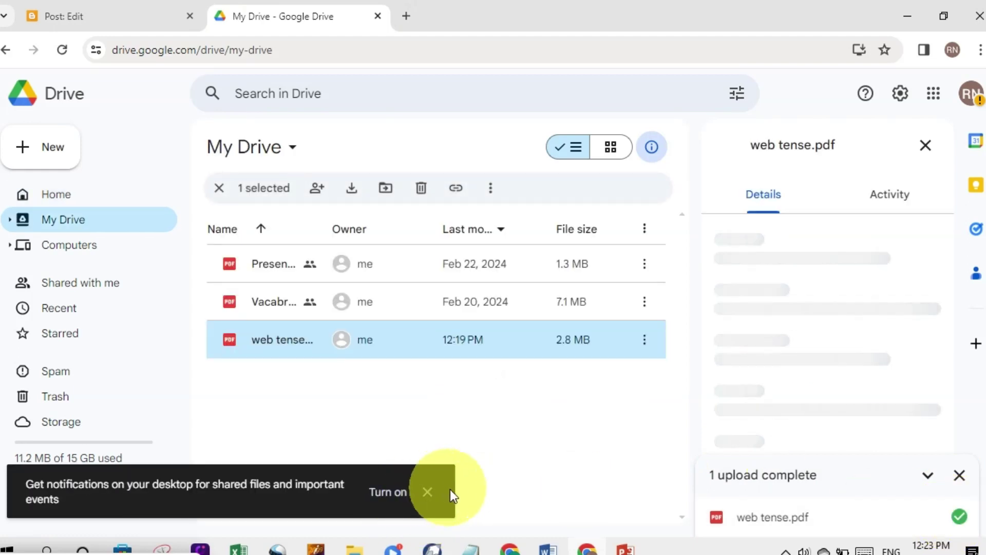
click(428, 491)
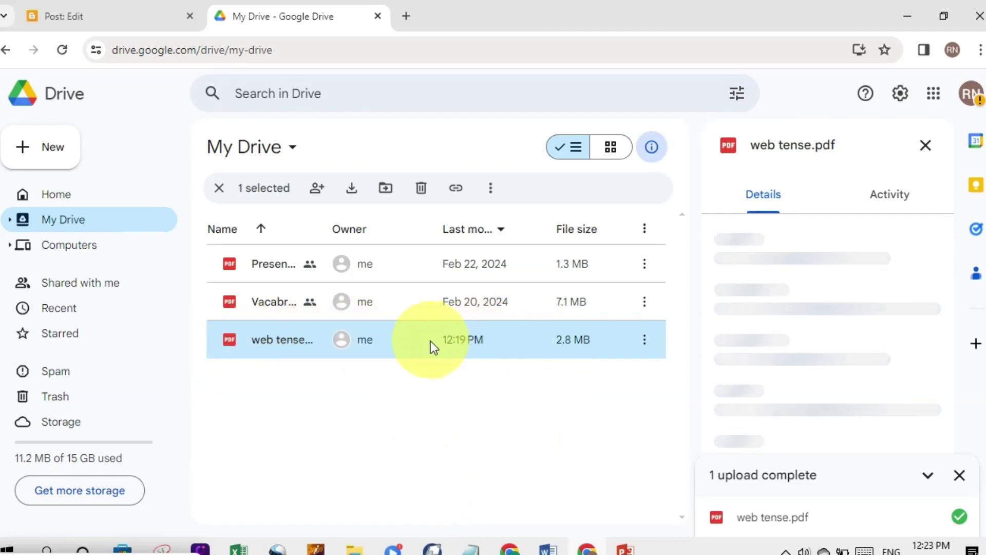
click(455, 189)
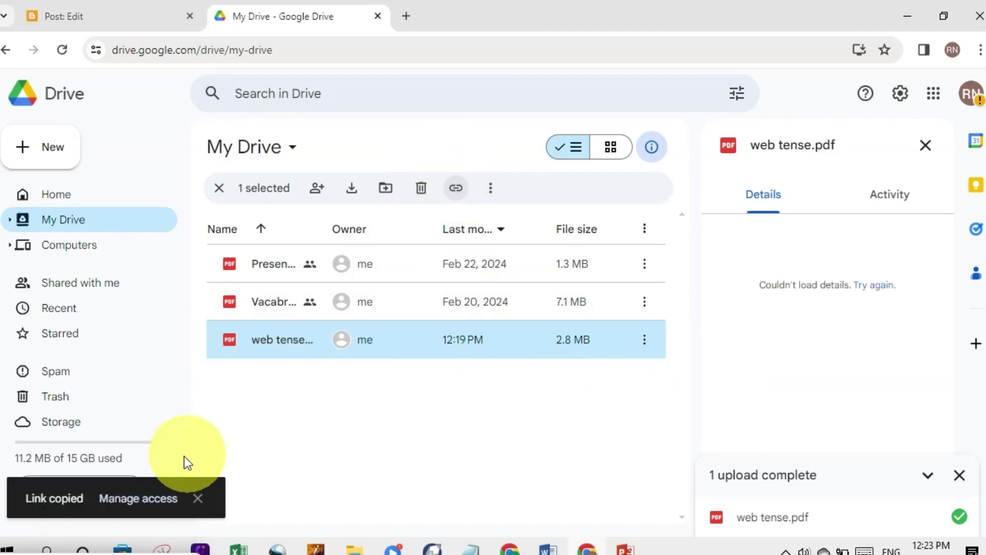
Set the general access of web tense.pdf to "Anyone with the link" and copy its sharing link
click(137, 498)
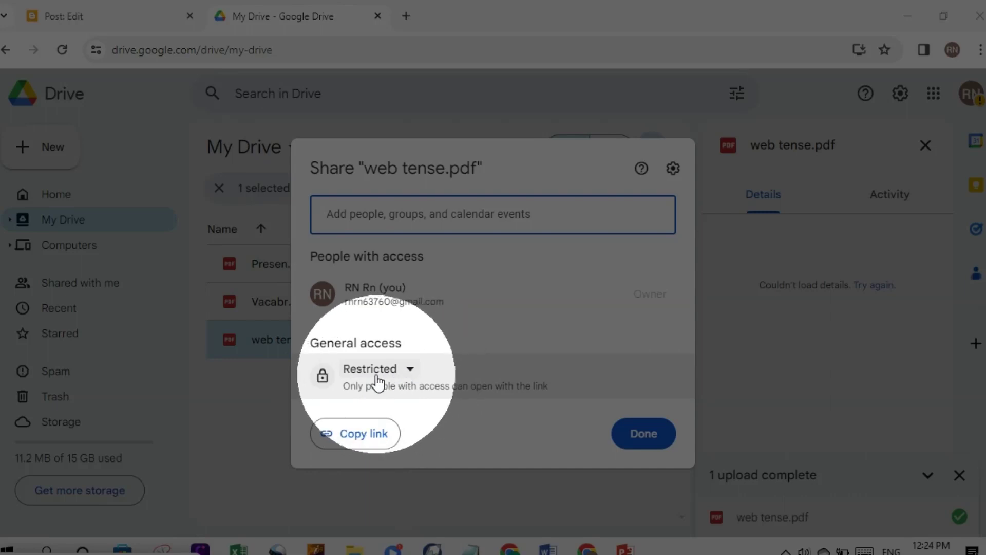
click(408, 371)
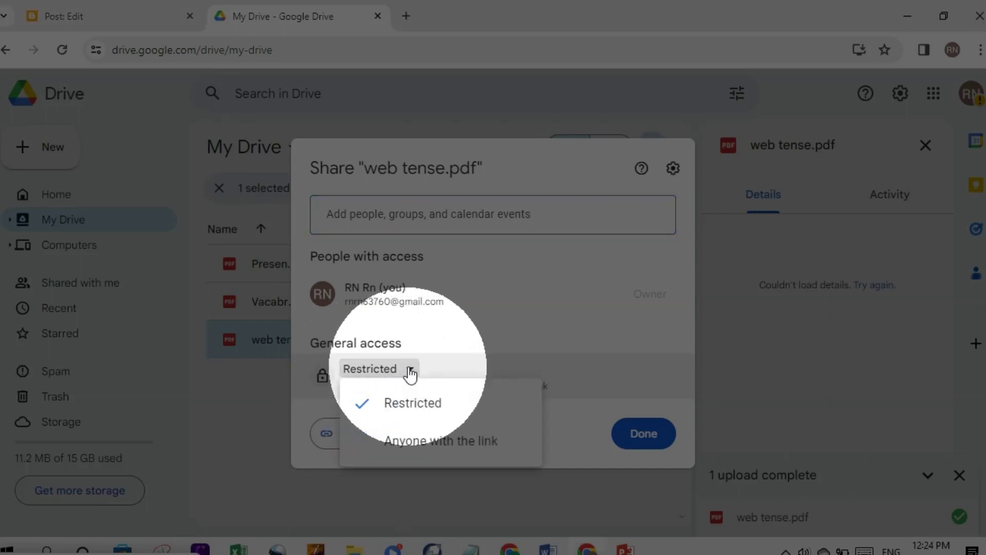
click(441, 448)
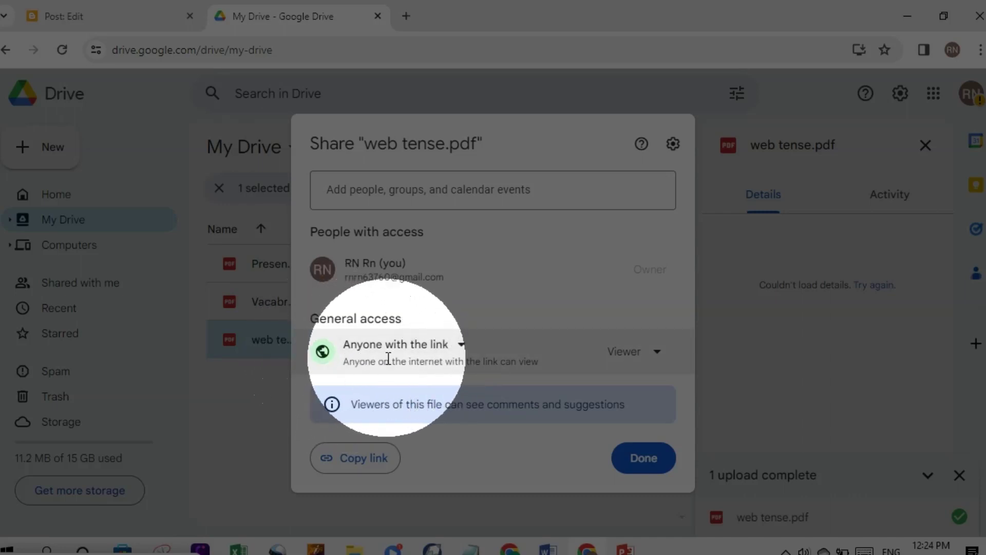
click(358, 463)
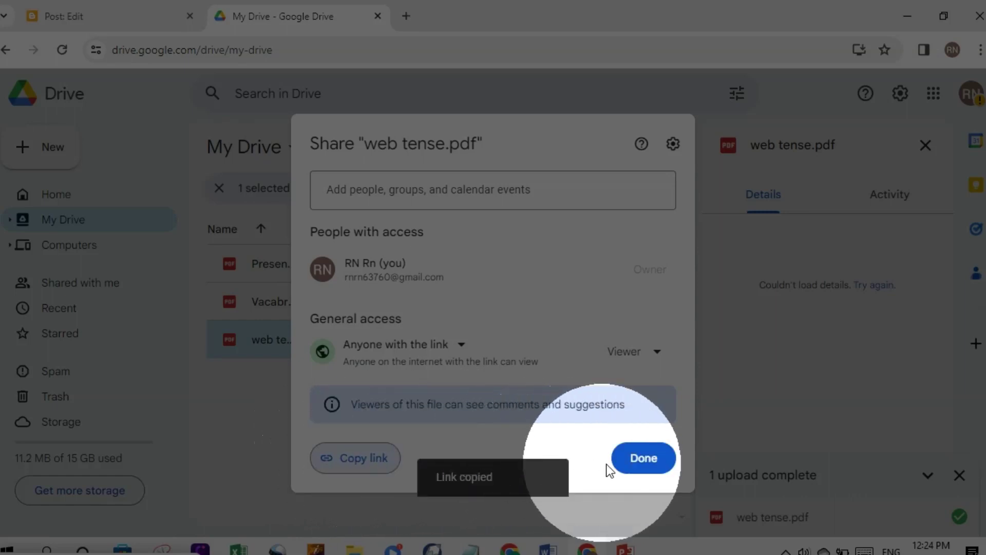
click(637, 462)
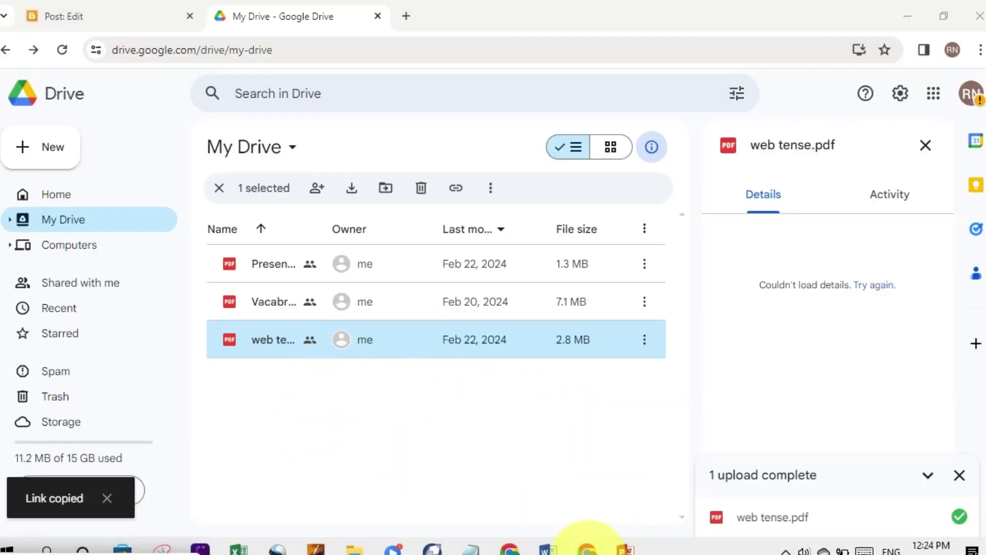
click(586, 548)
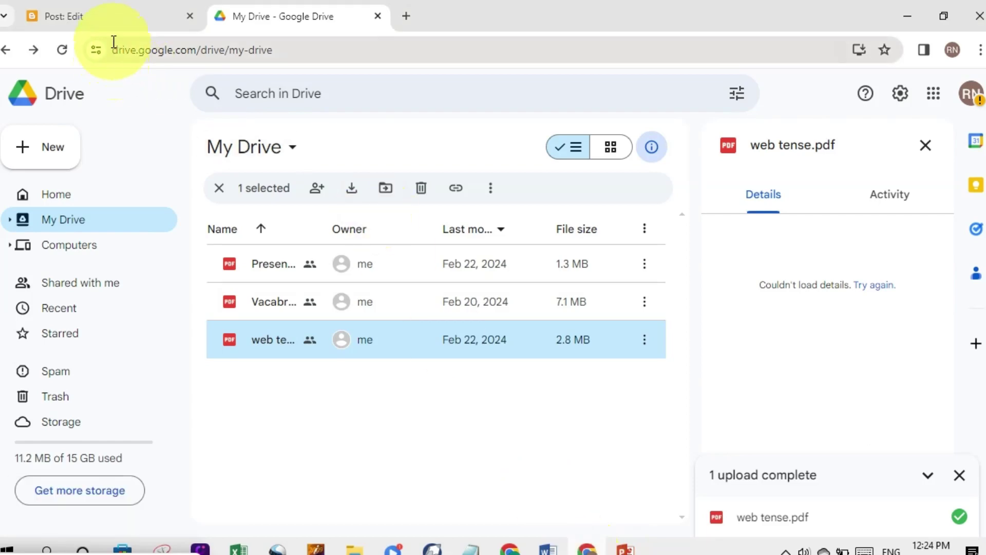
Switch back to the Blogger post being edited
click(109, 16)
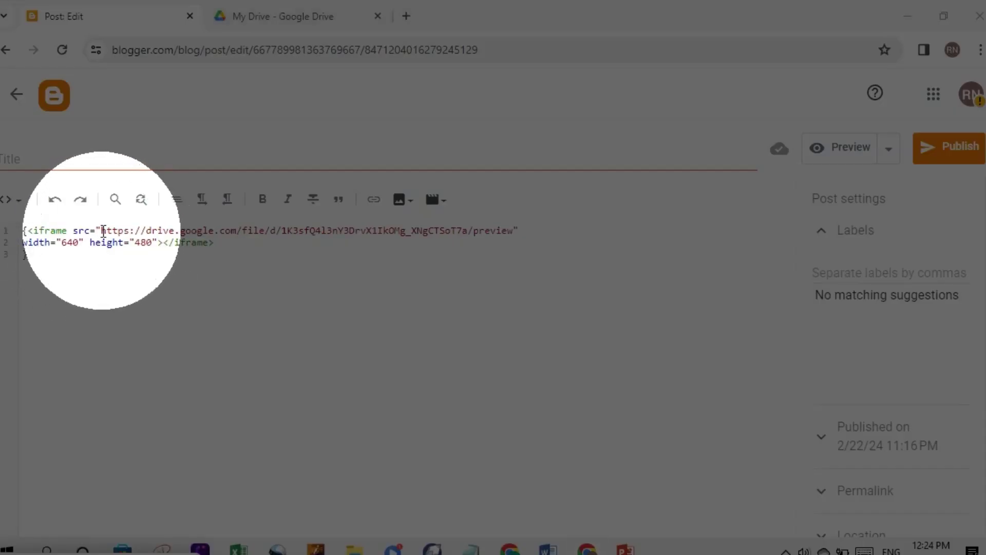
Try to replace the Google Drive address in the iframe src with the copied sharing link
drag(103, 232, 466, 230)
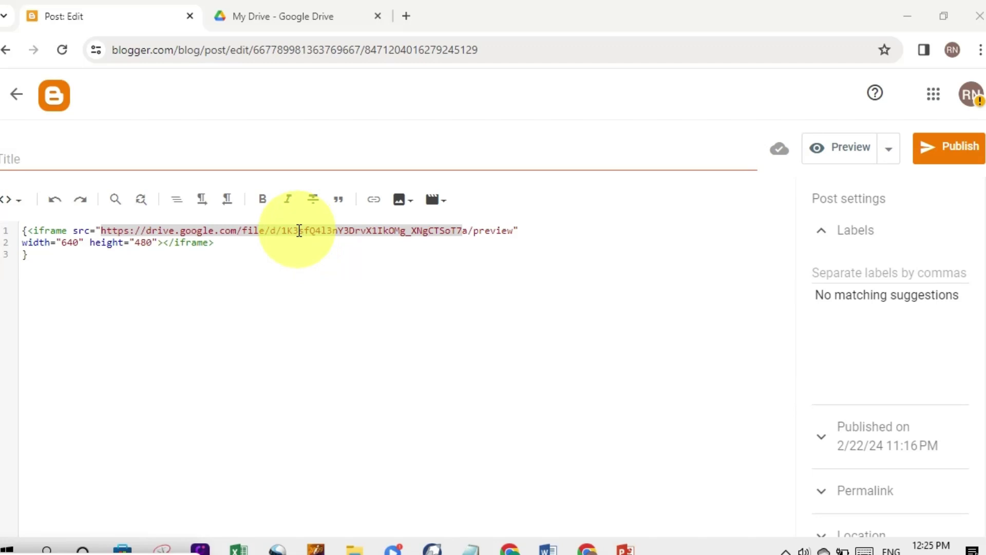
right_click(255, 229)
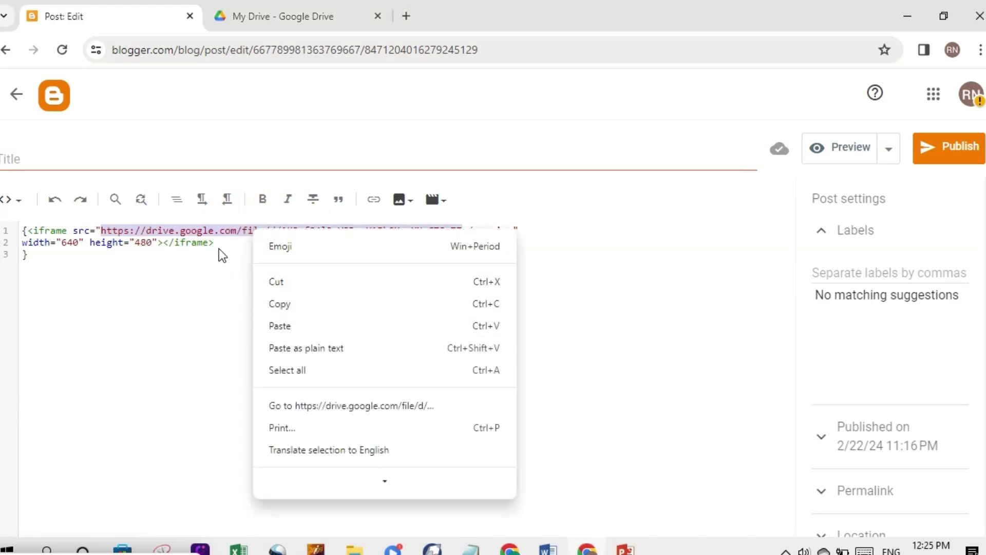
click(290, 281)
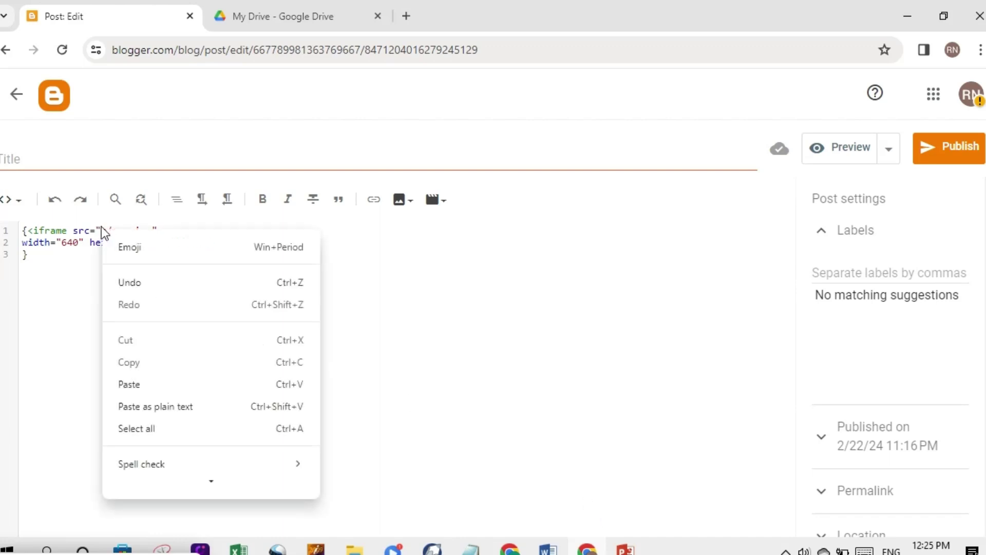
click(141, 384)
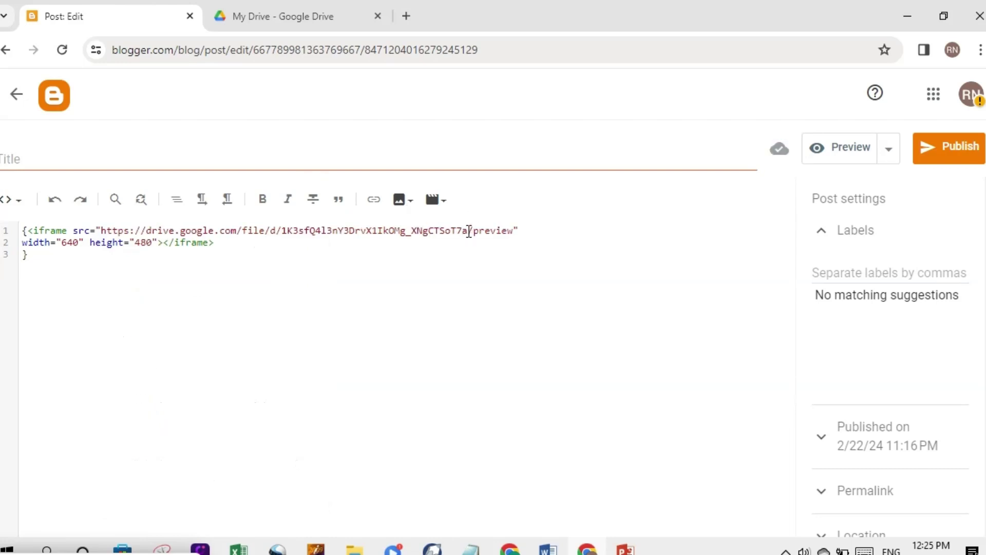
Replace the Drive file address before /preview in the iframe src with the copied web tense.pdf sharing link
drag(469, 230, 121, 227)
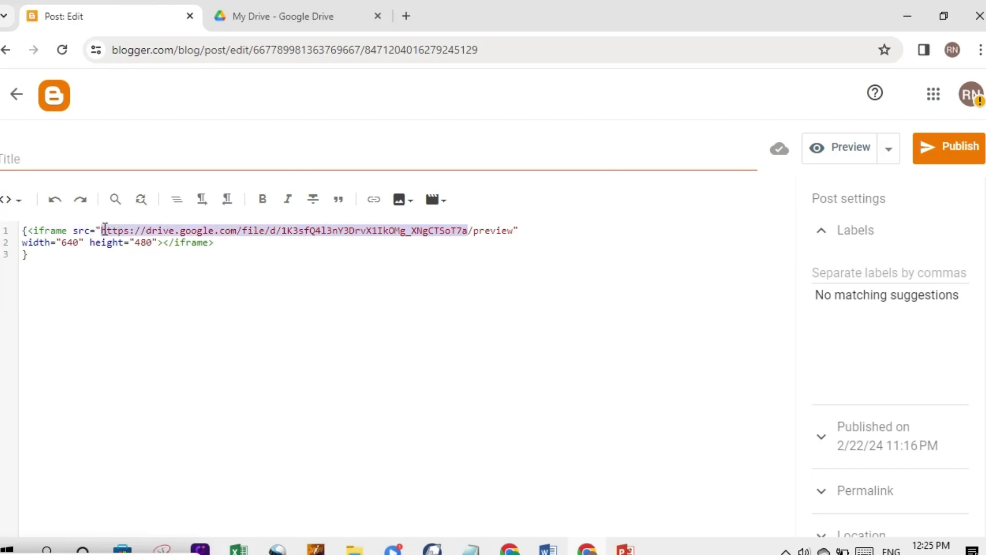
key(BackSpace)
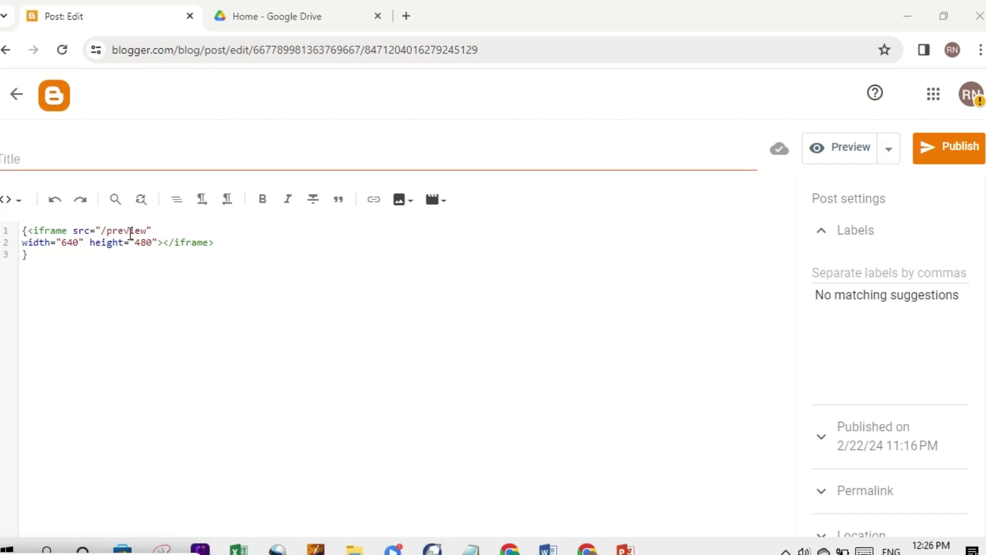
click(102, 230)
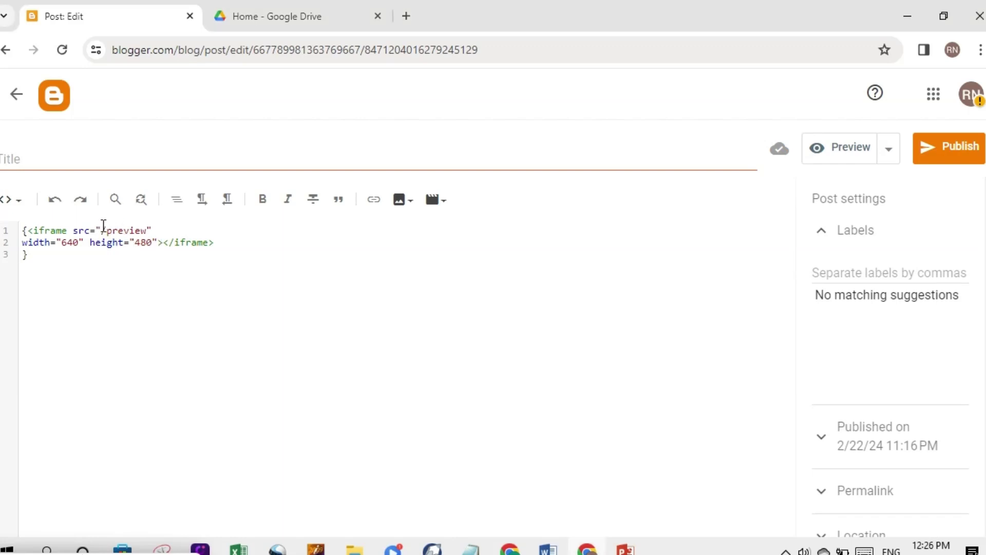
right_click(102, 231)
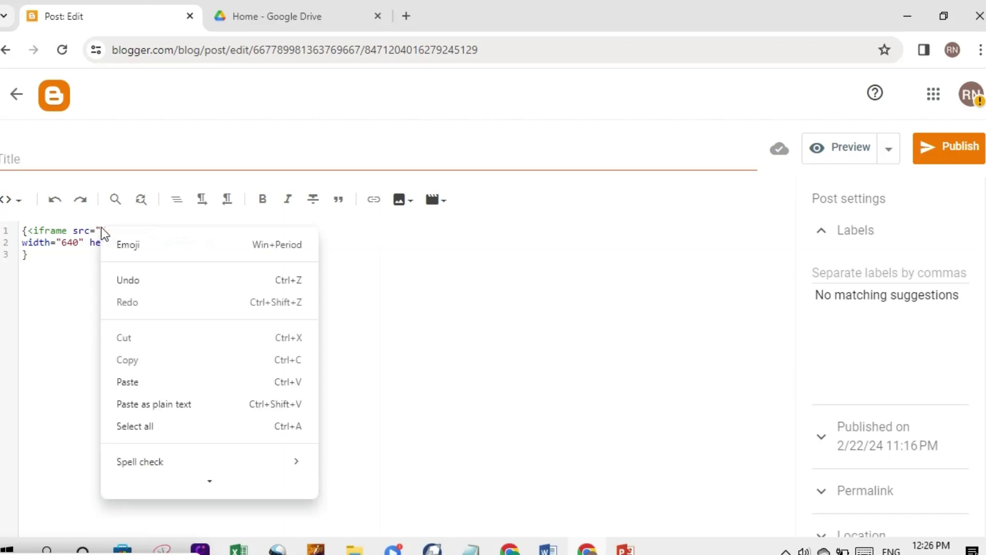
click(144, 381)
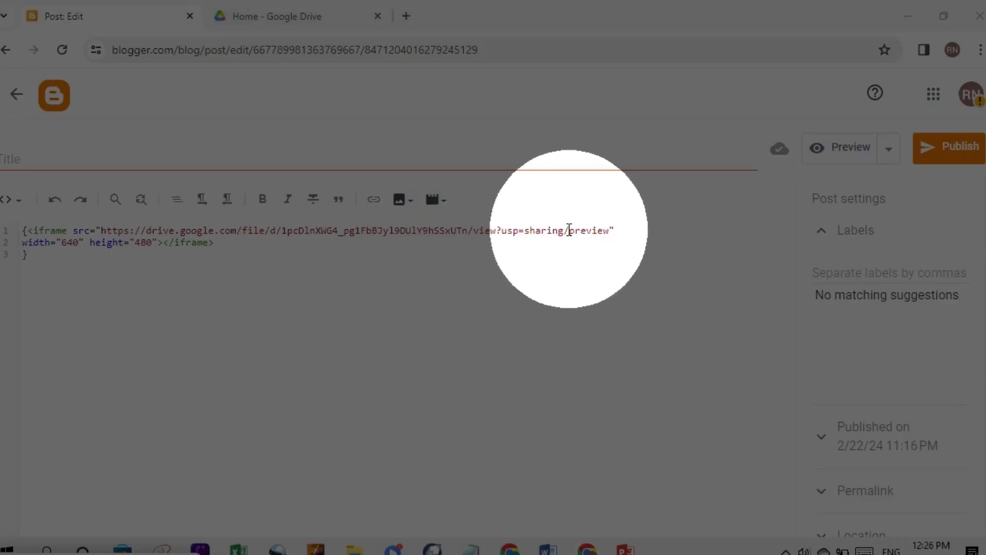
Remove "/view?usp=sharing" from the pasted link so the iframe address ends in /preview
click(564, 230)
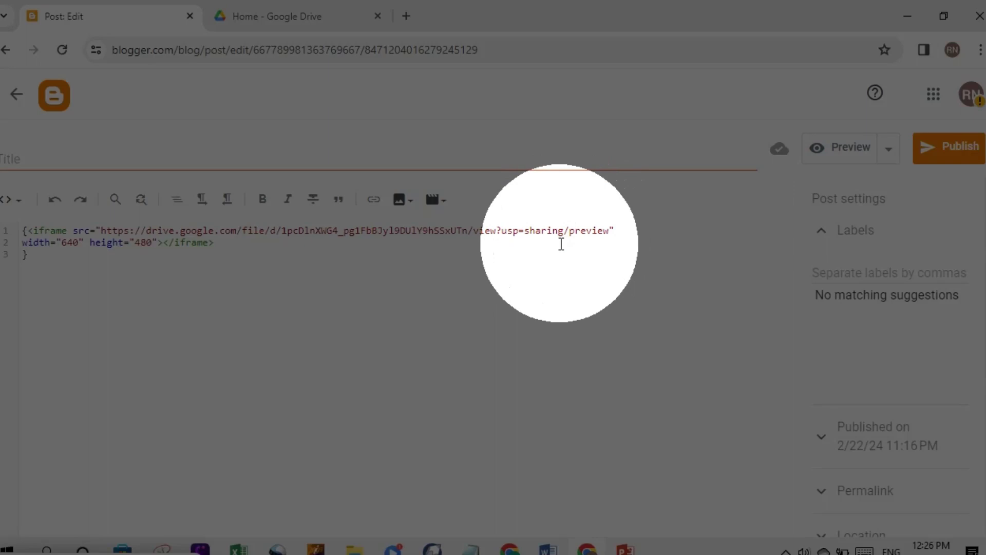
key(BackSpace)
key(BackSpace)
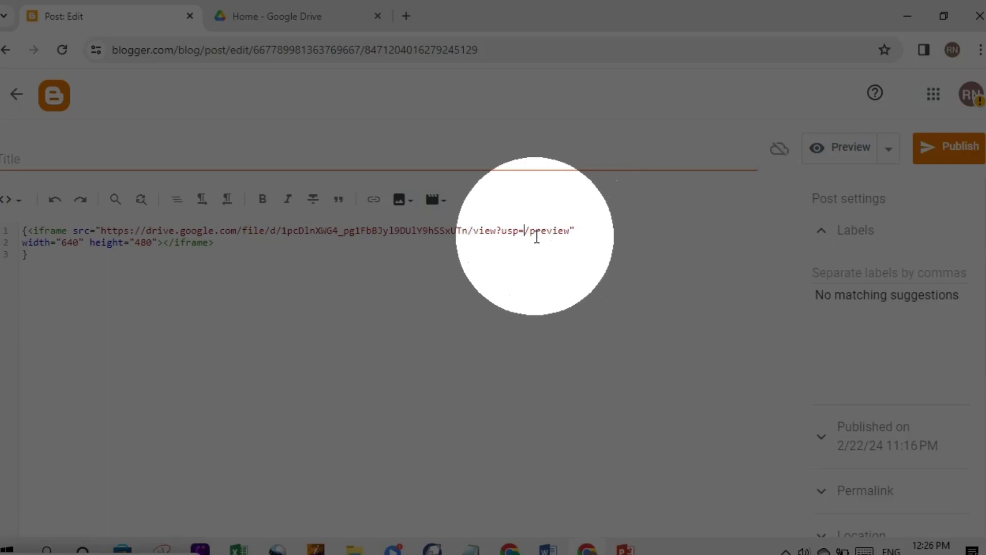
key(BackSpace)
key(BackSpace)
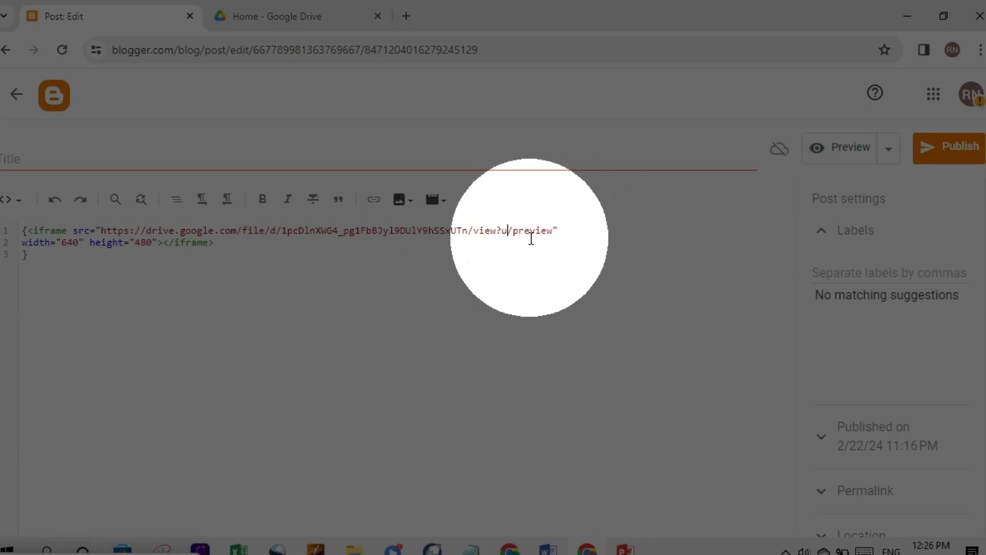
key(BackSpace)
key(BackSpace)
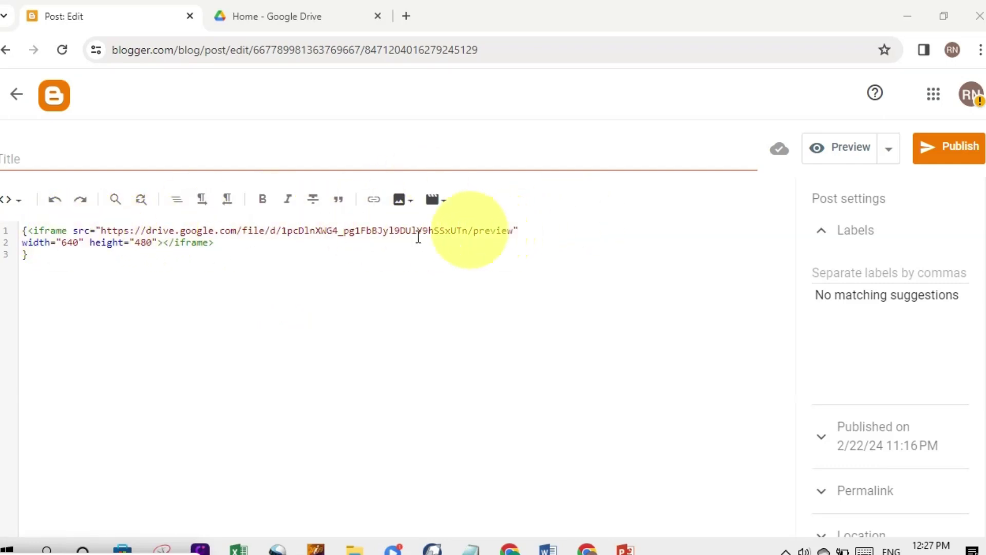
Title the post "Present Perfect continuous Tense" and switch the editor from HTML to Compose view
click(169, 242)
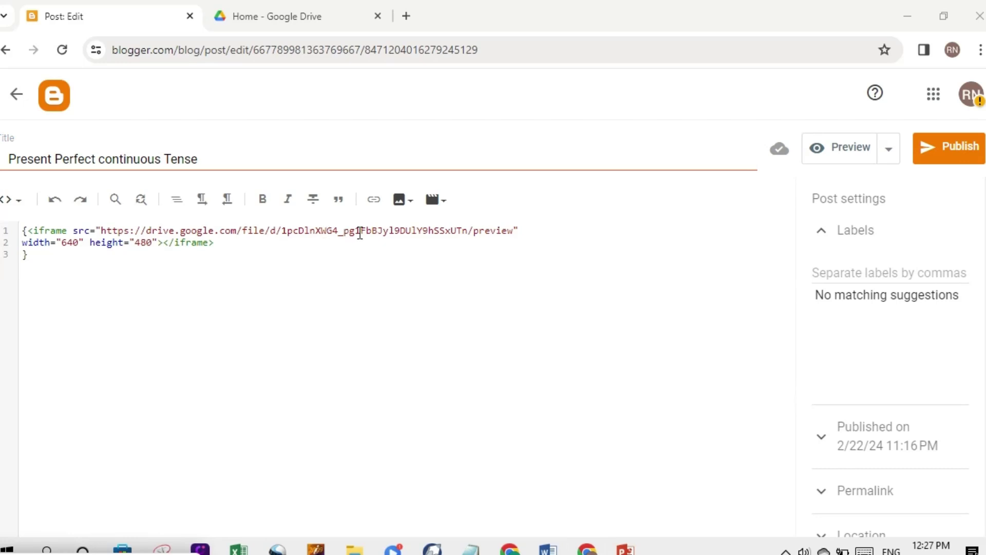
click(360, 232)
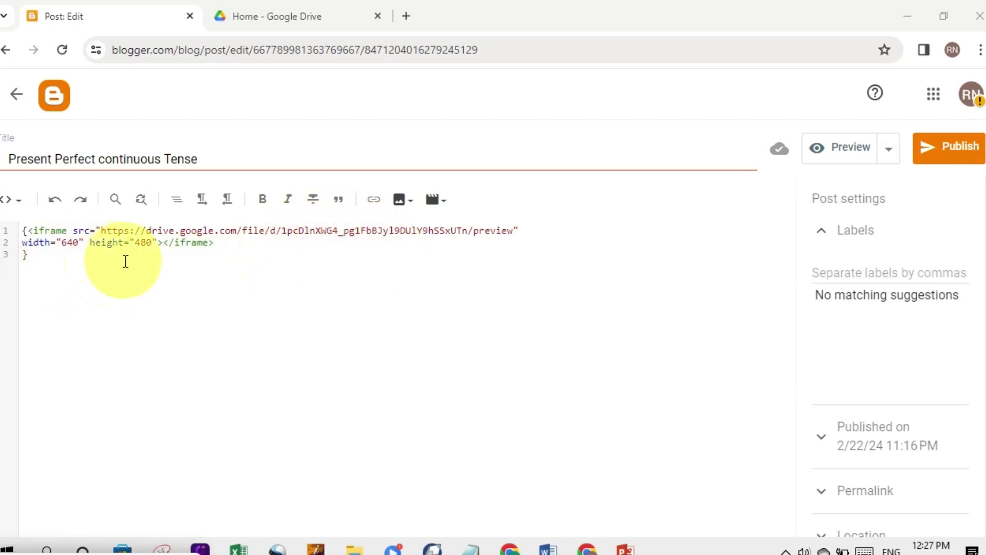
click(21, 202)
click(41, 242)
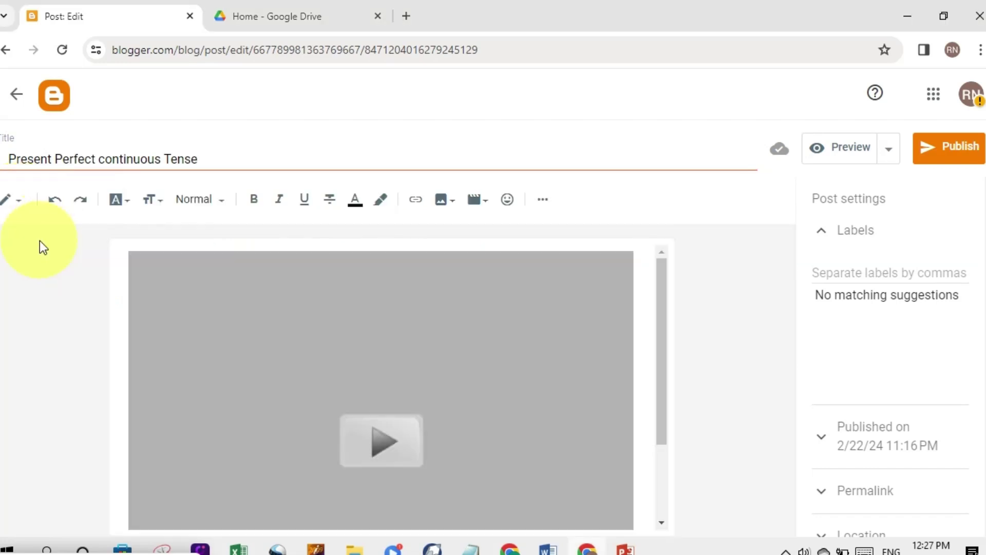
Assign the existing "-Tenses" label to the post and publish it to the blog
click(873, 274)
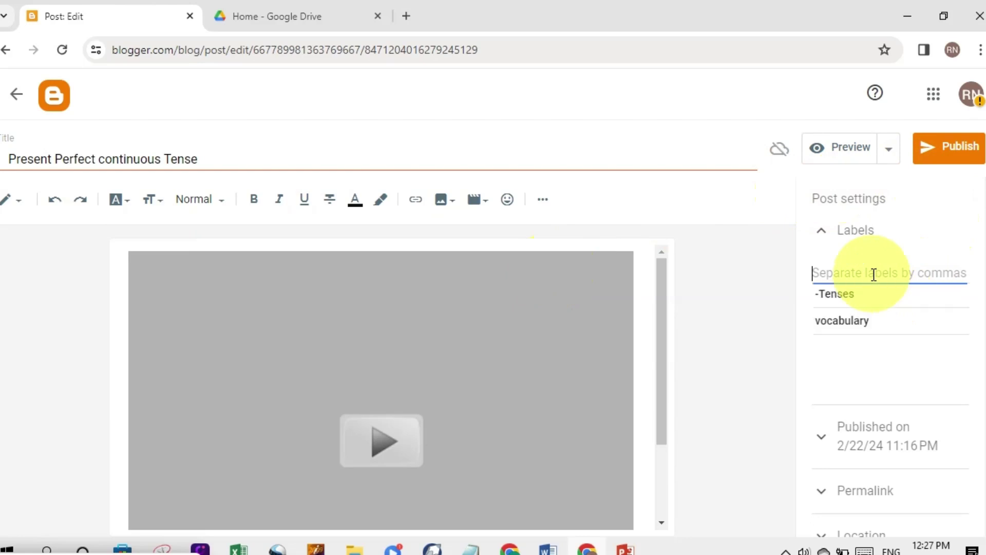
click(840, 301)
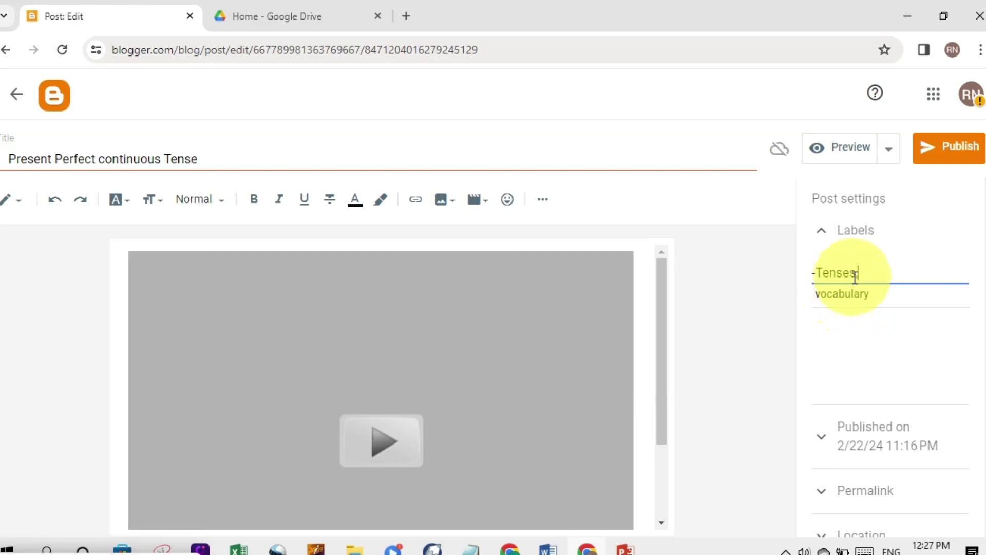
text(,)
click(958, 165)
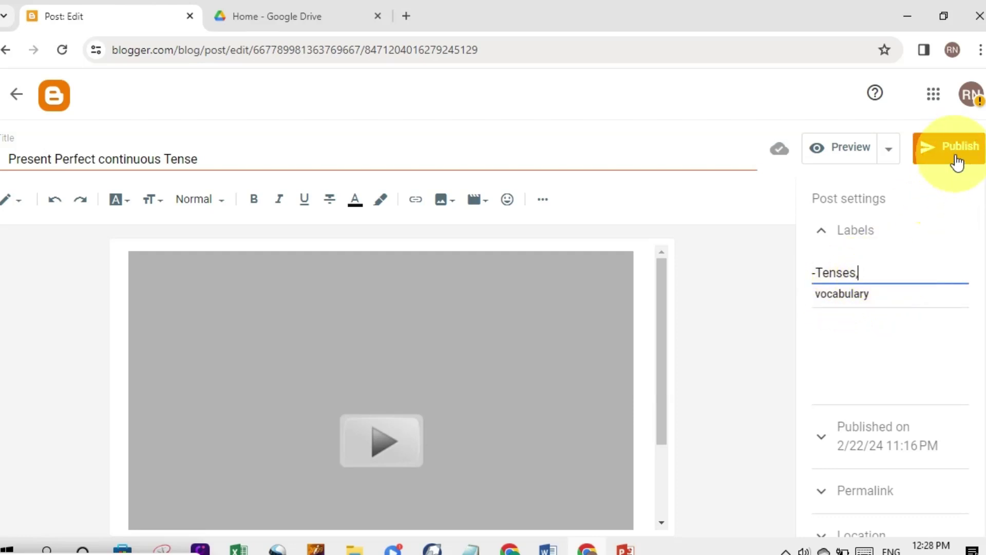
click(952, 153)
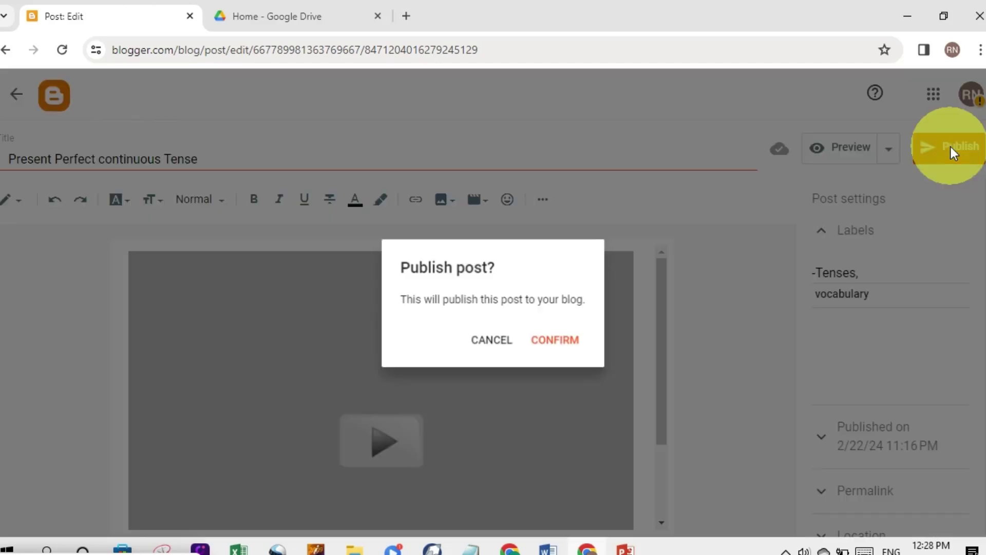
click(556, 341)
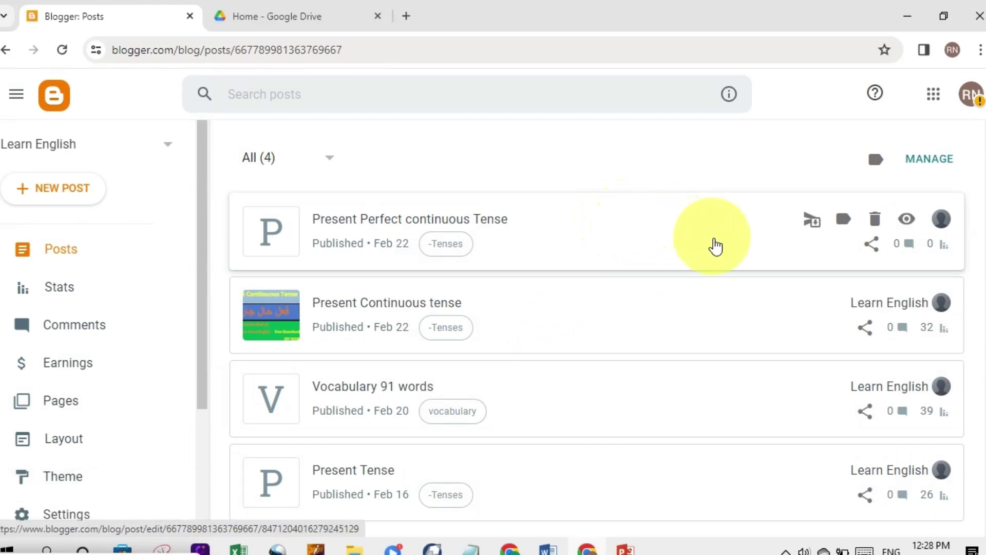
View the published Present Perfect continuous Tense post and look through the pages of its embedded PDF
click(907, 221)
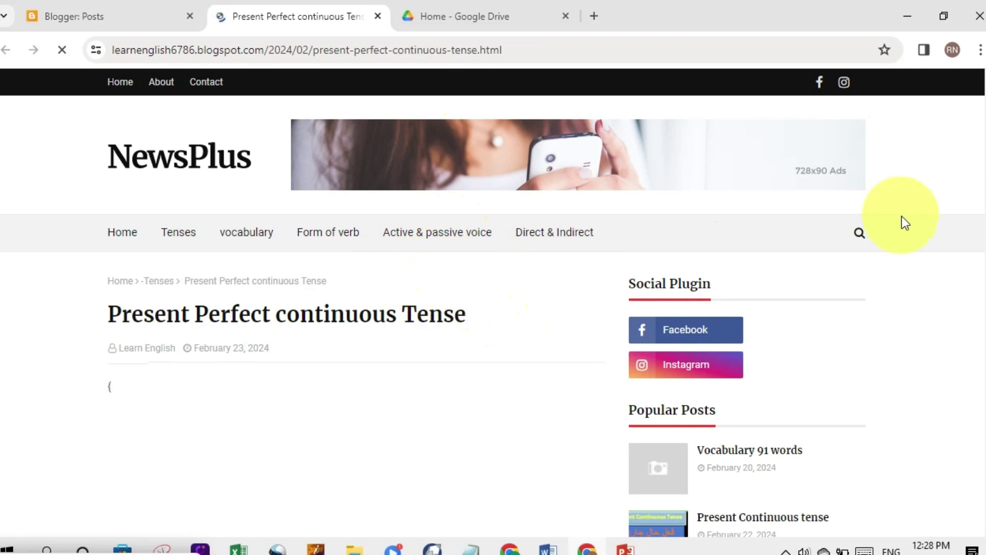
drag(979, 143, 976, 191)
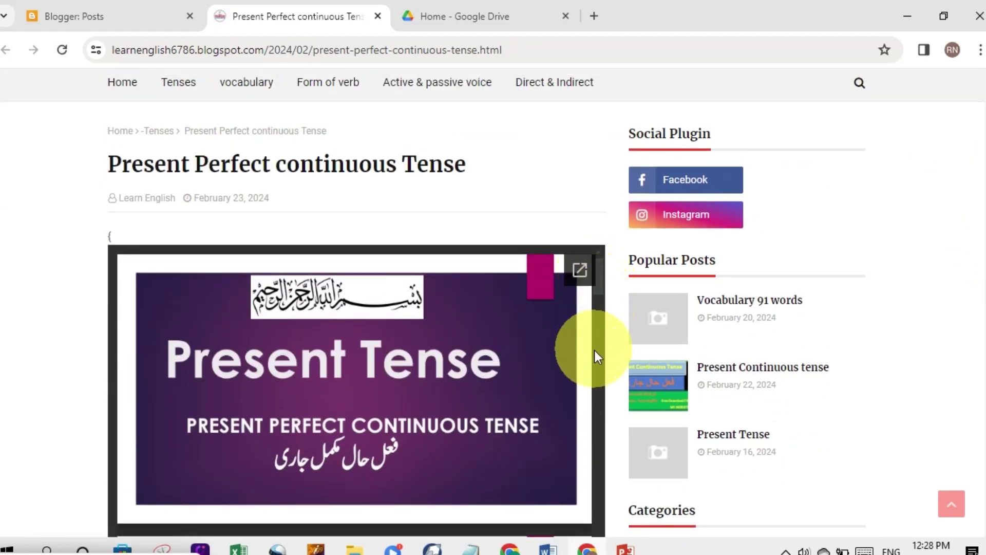
scroll(594, 351, down, 5)
scroll(592, 395, down, 3)
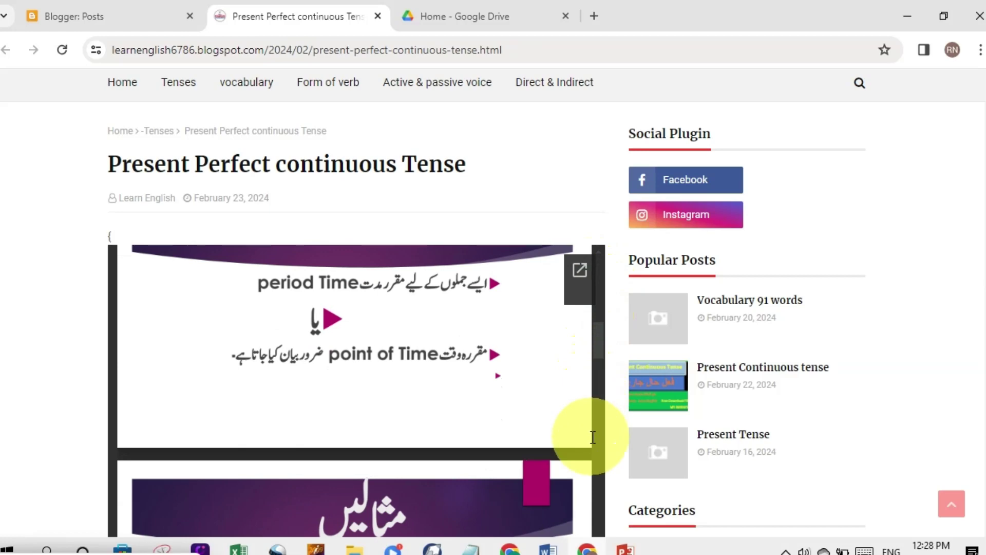
scroll(597, 442, down, 3)
scroll(597, 447, down, 5)
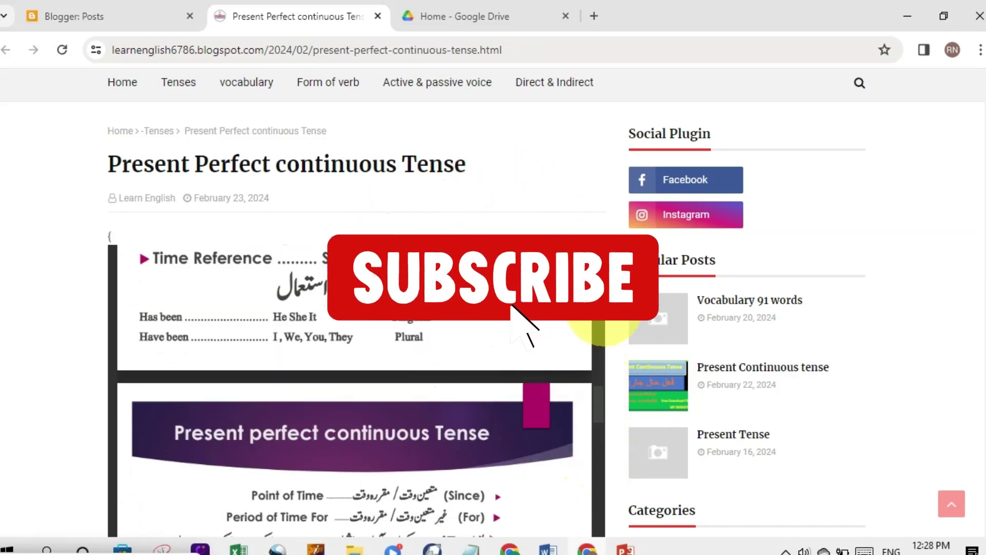
scroll(971, 154, up, 3)
scroll(970, 154, down, 3)
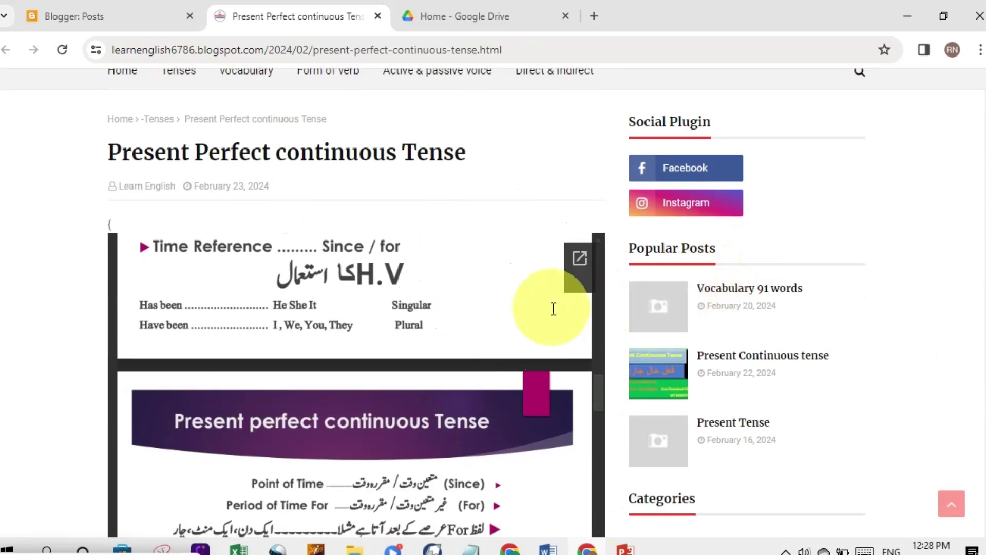
Open the embedded PDF in its own Google Drive viewer and look through its pages
click(578, 265)
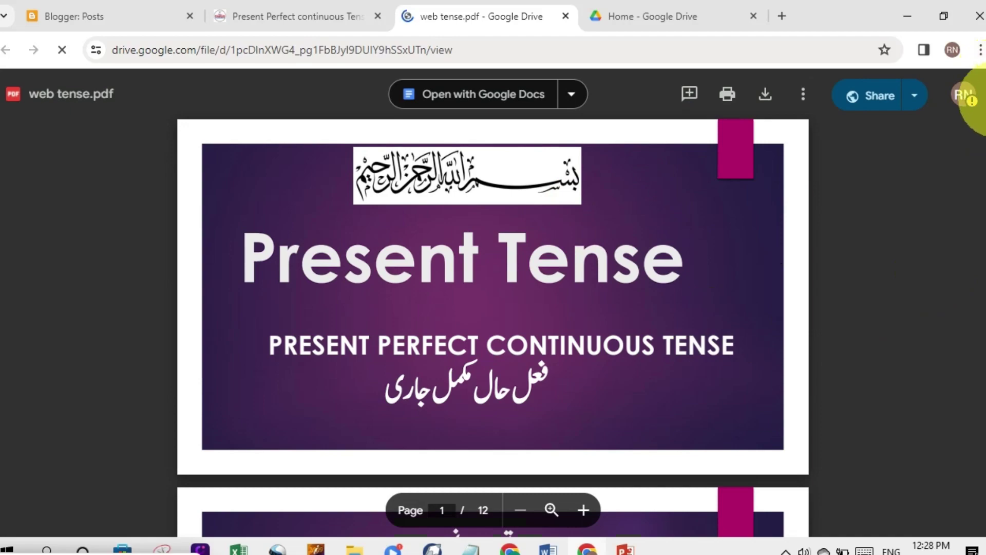
scroll(973, 98, down, 20)
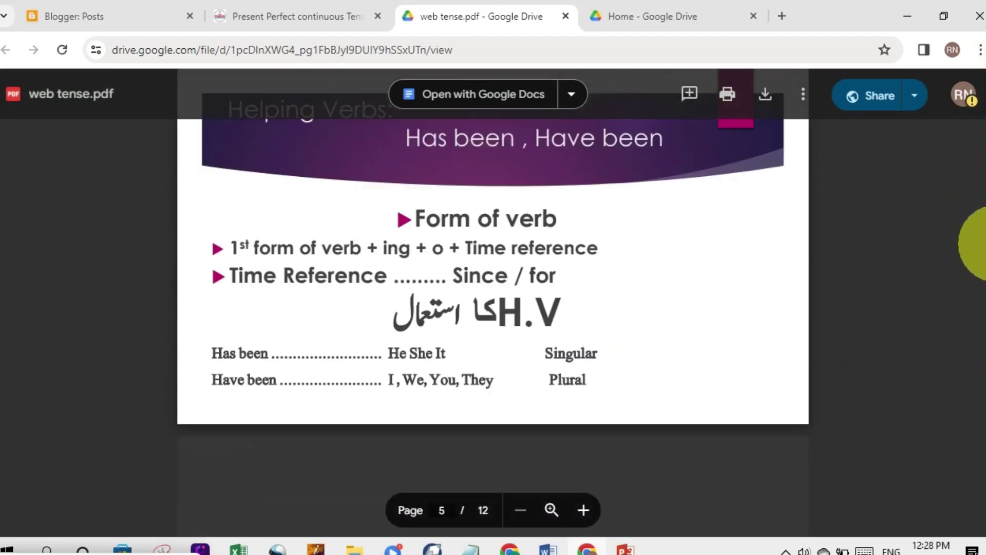